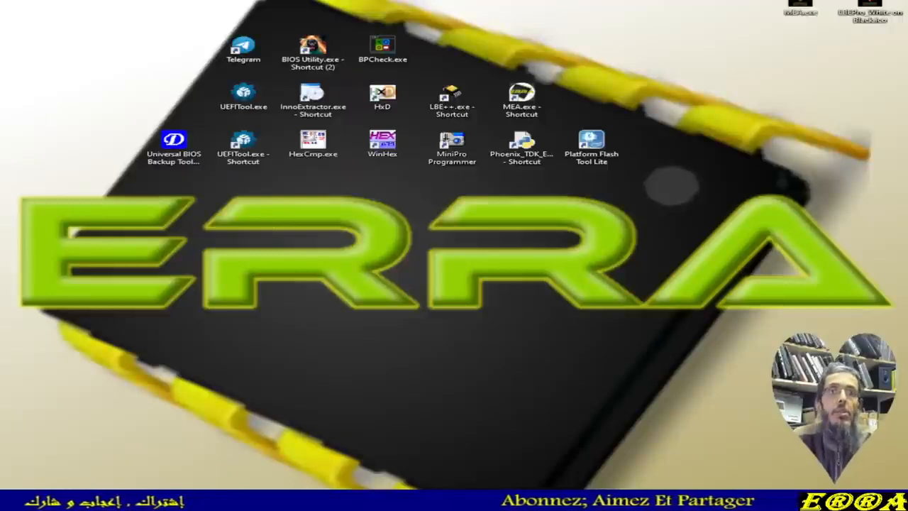
- Switch to the browser, play the YouTube video on cleaning ME version 11 with LBE muted, and highlight the first part of its title
click(261, 501)
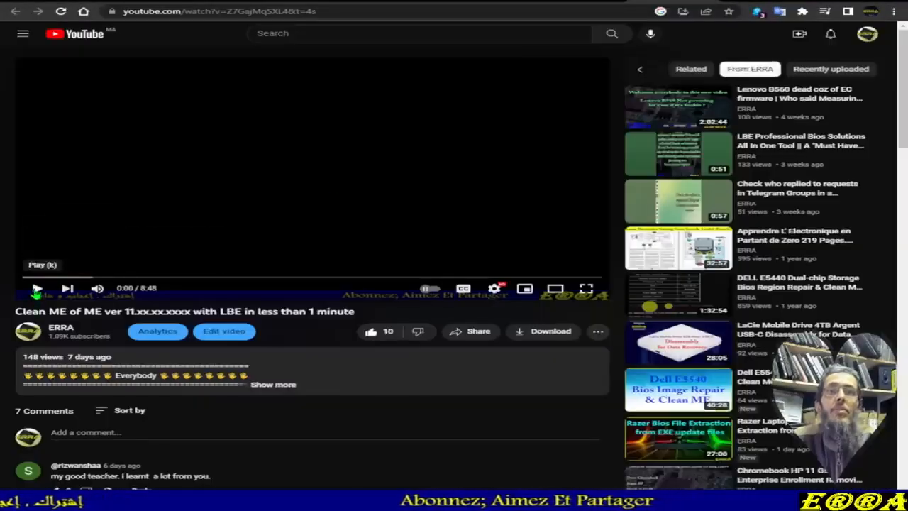
click(37, 291)
click(99, 291)
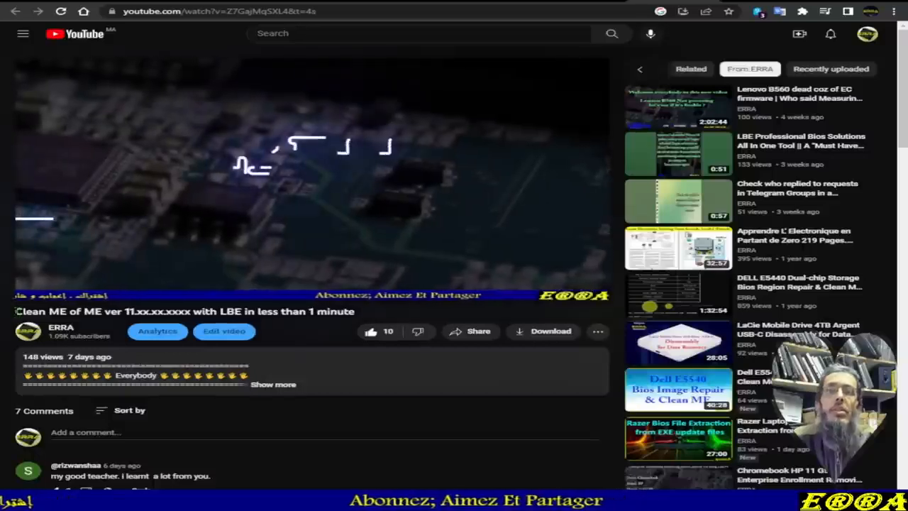
drag(16, 311, 244, 310)
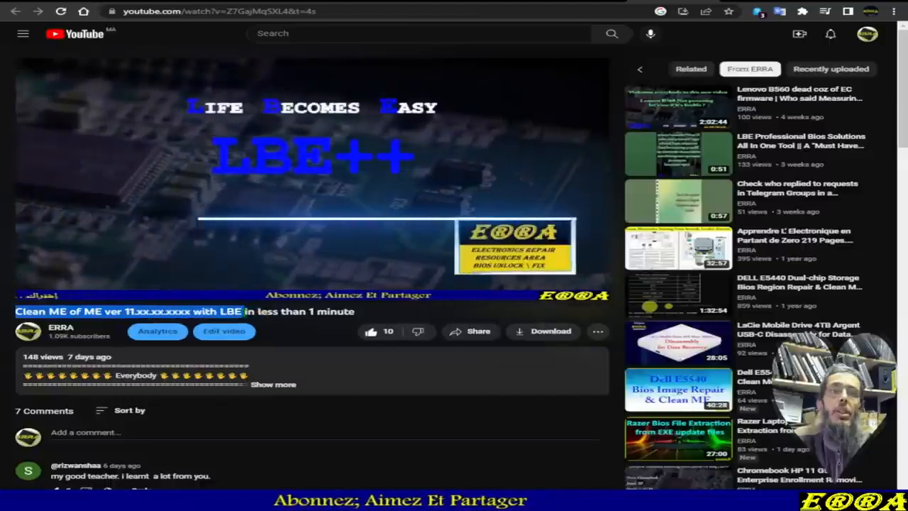
- Open File Explorer and browse to the LBE folder inside Bios Fixing on the Desktop
click(15, 501)
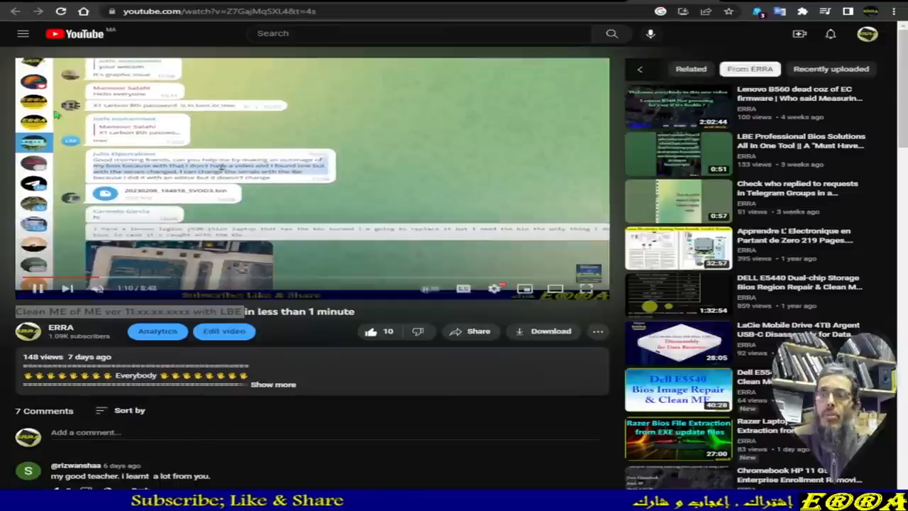
drag(0, 57, 481, 80)
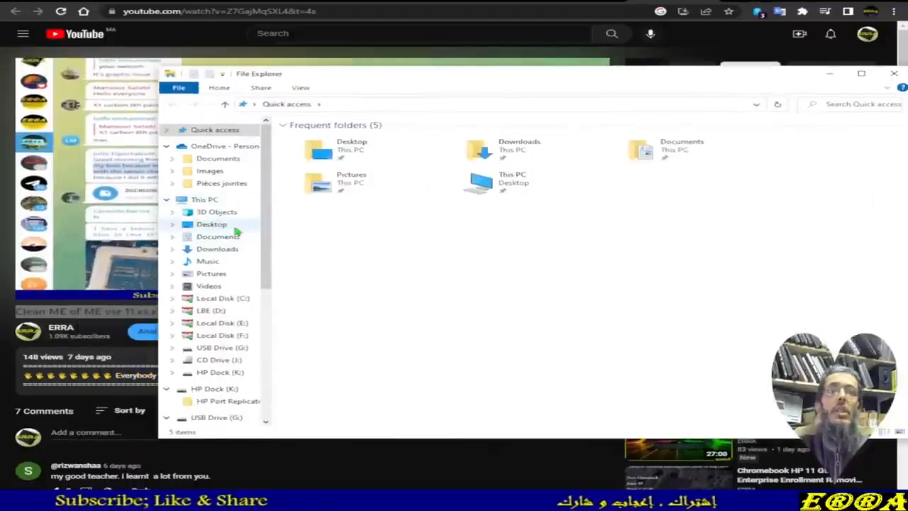
click(207, 226)
scroll(393, 281, down, 15)
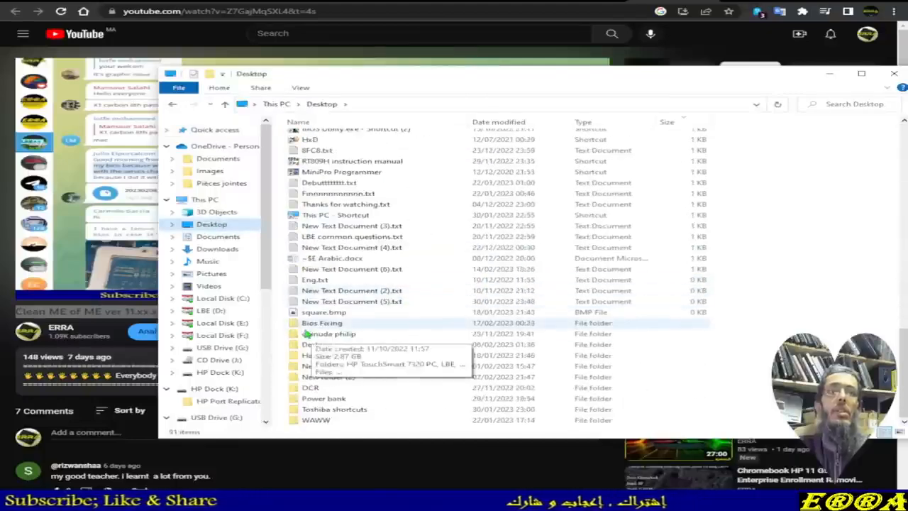
double_click(316, 325)
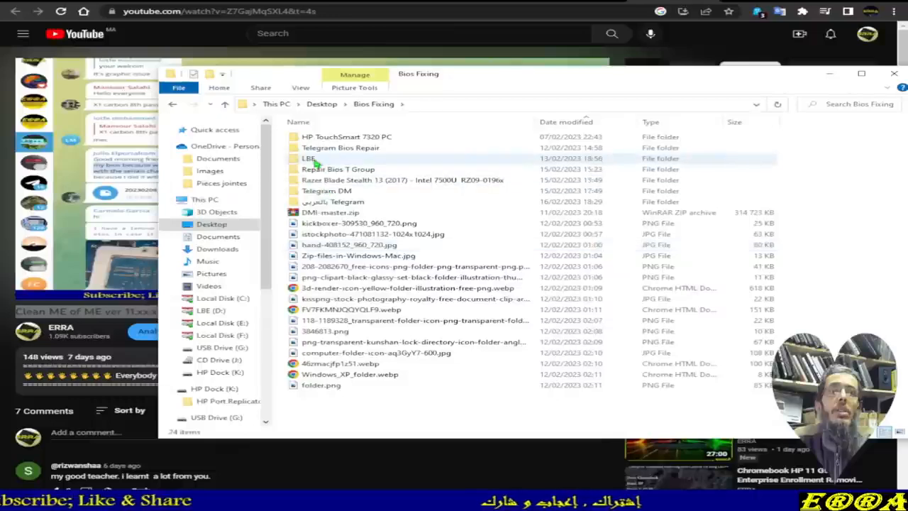
double_click(314, 158)
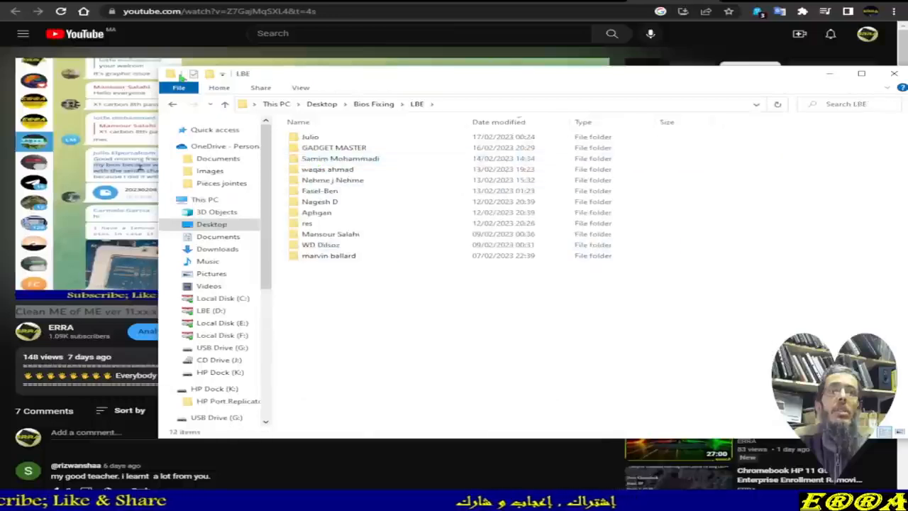
- Return to the YouTube video and pause it in full screen at the chat message with the attached BIN file, closing the full-screen view
click(630, 4)
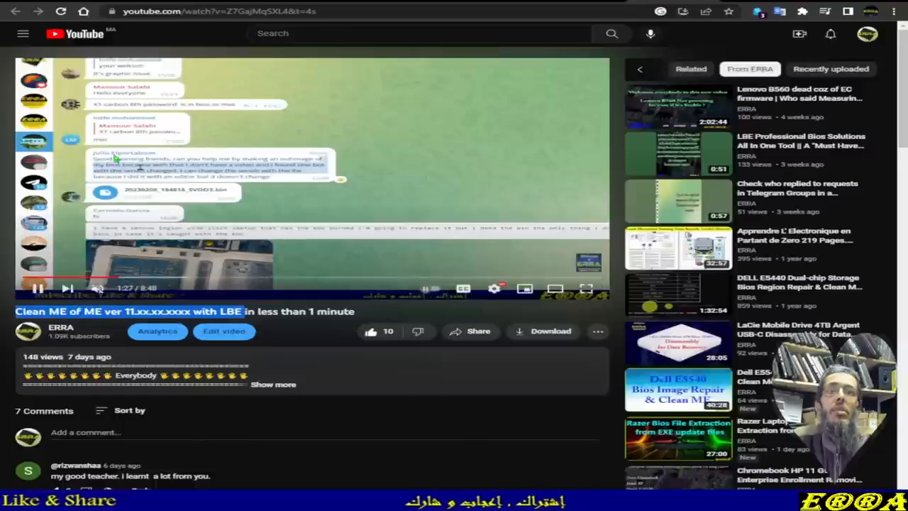
click(586, 289)
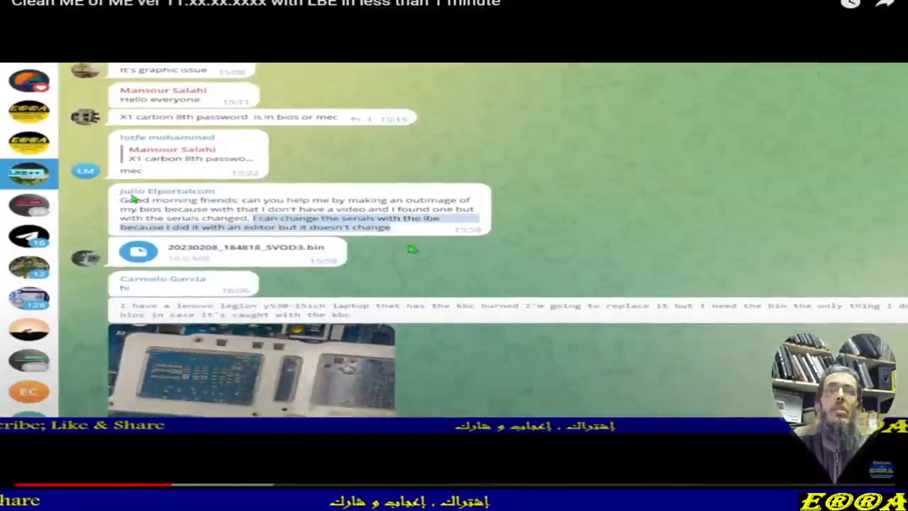
click(412, 249)
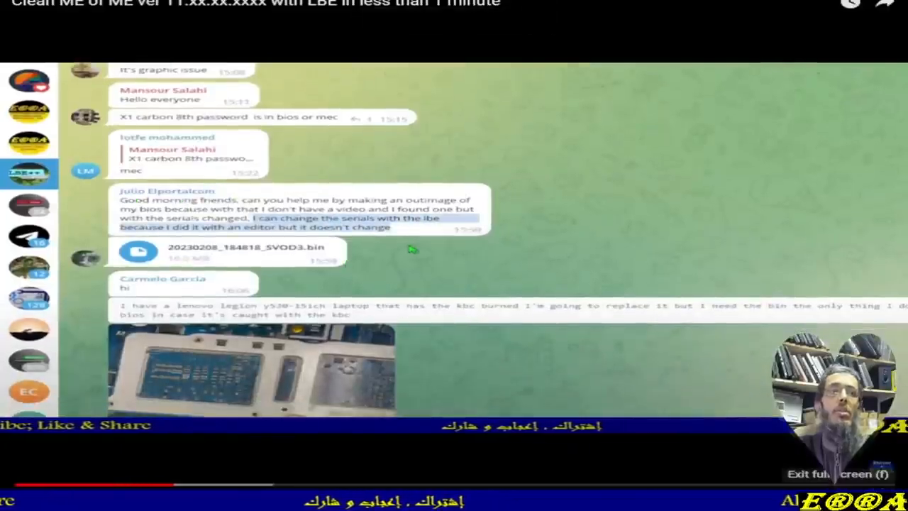
click(887, 497)
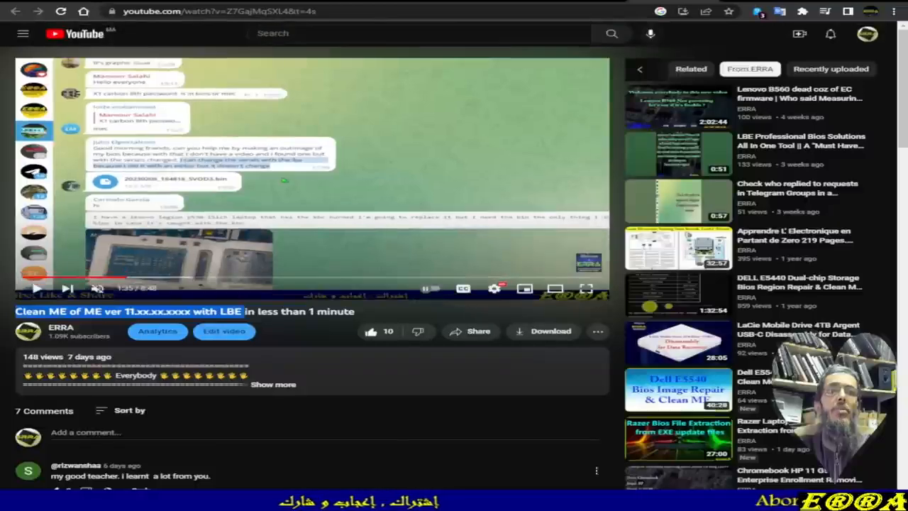
- Open the requester's folder inside LBE in File Explorer and check the dates of ME_Moded.BIN and 20230208_184818_SVOD3.bin
click(341, 501)
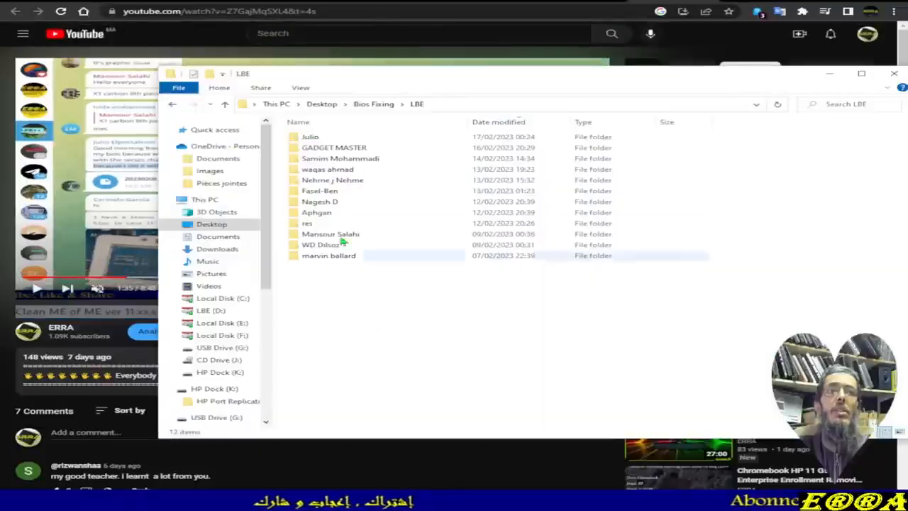
double_click(310, 137)
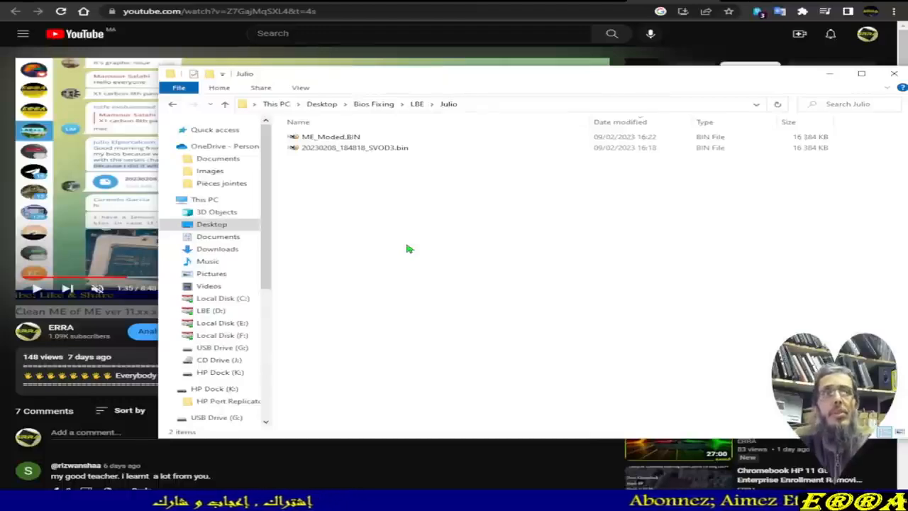
click(600, 140)
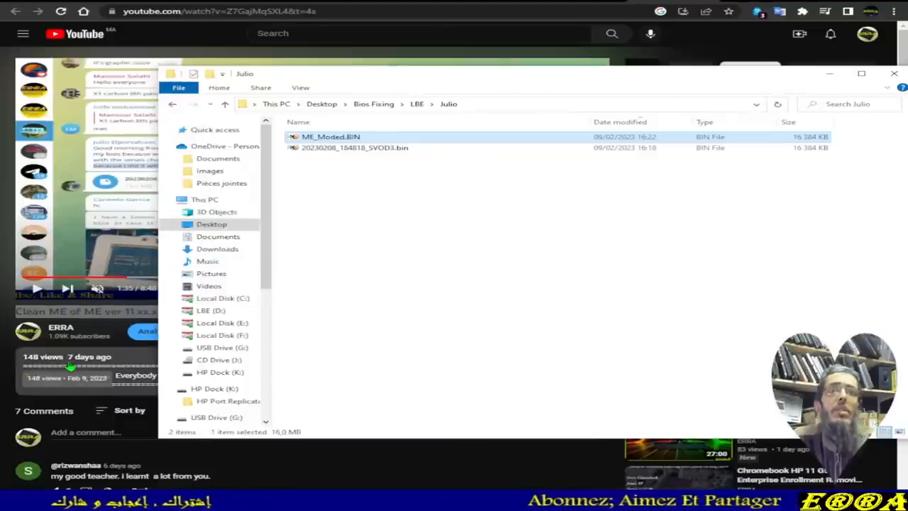
click(348, 151)
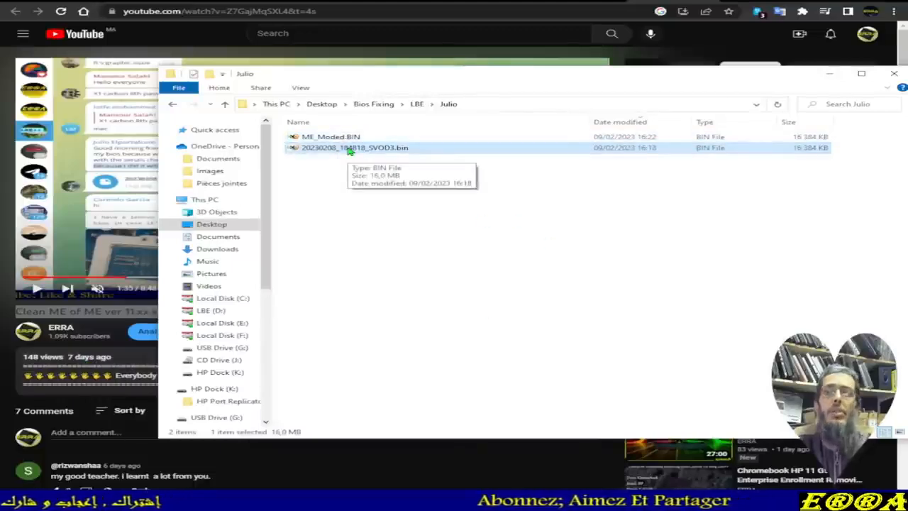
click(321, 138)
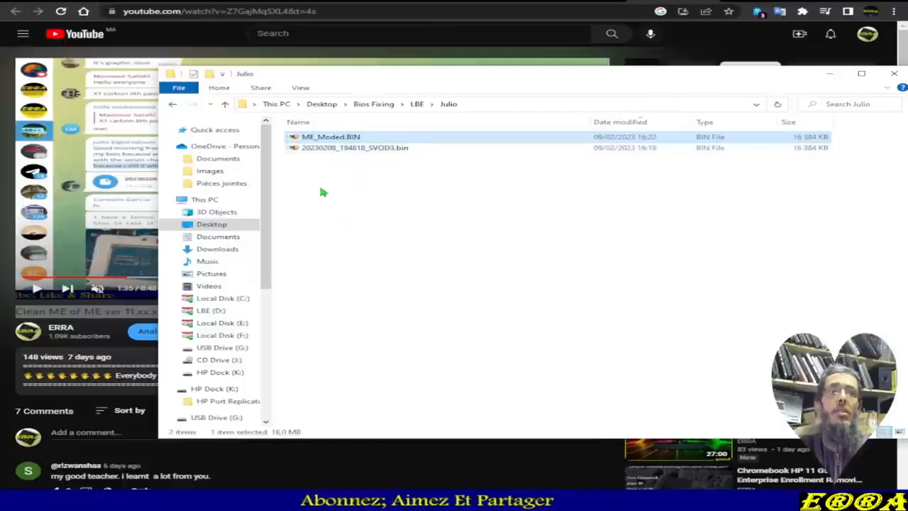
- Create a new folder named Today beside the two BIN files
right_click(345, 183)
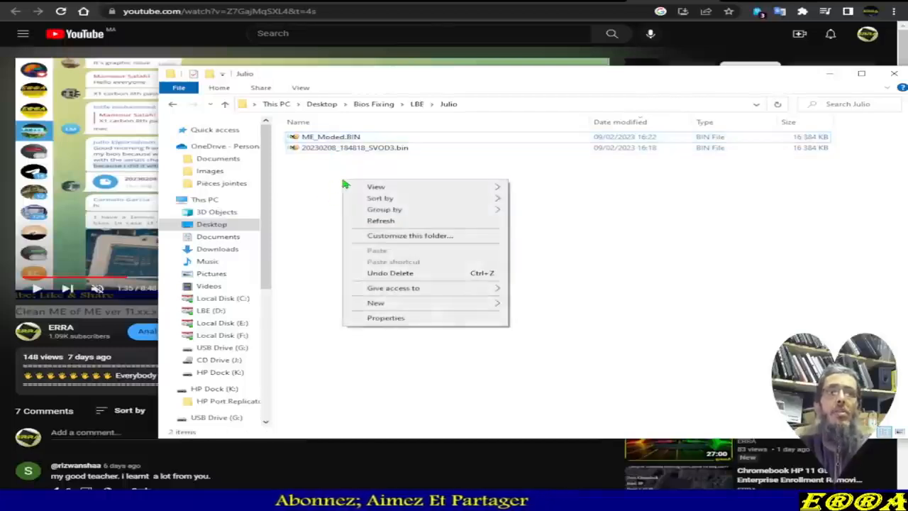
mouse_move(391, 305)
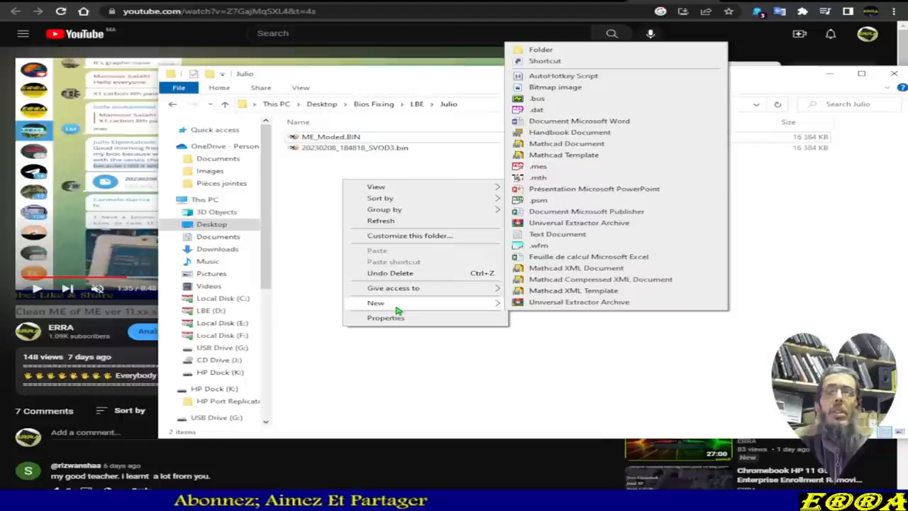
click(540, 49)
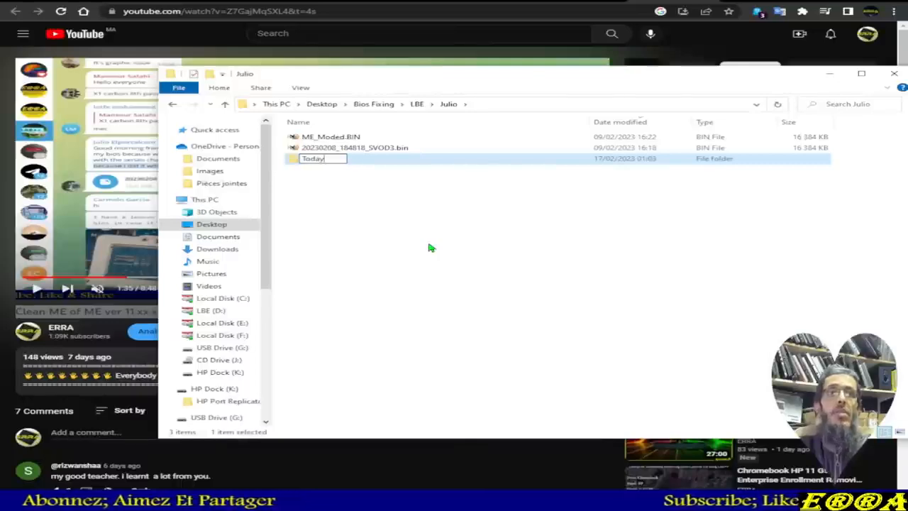
click(369, 227)
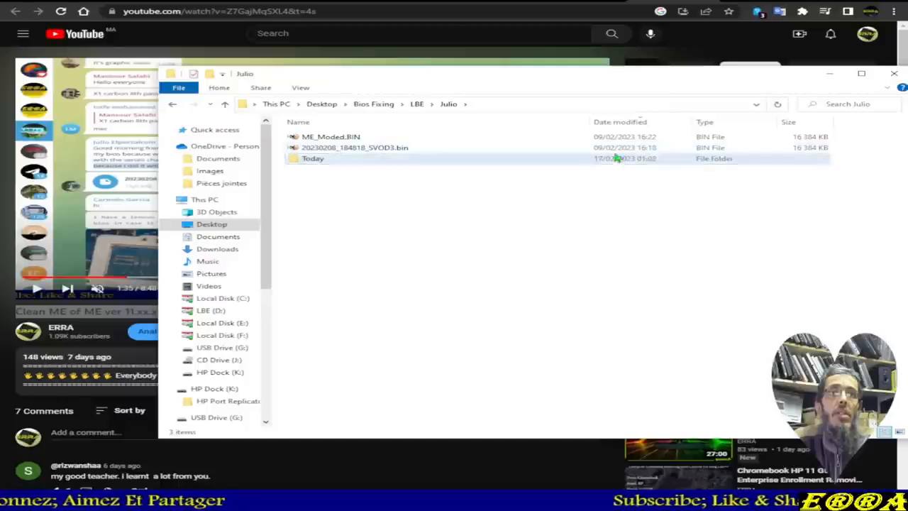
- Copy 20230208_184818_SVOD3.bin into the Today folder and move the File Explorer window clear of the desktop shortcuts
click(319, 150)
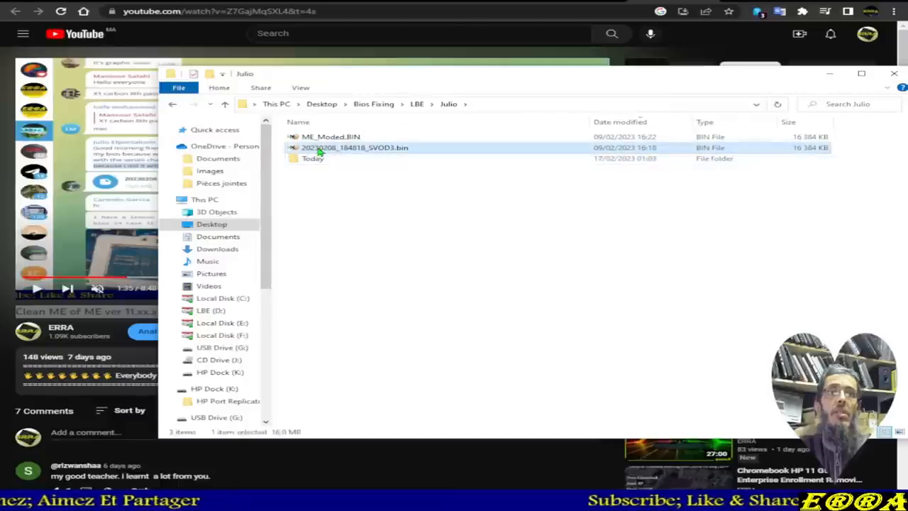
right_click(319, 150)
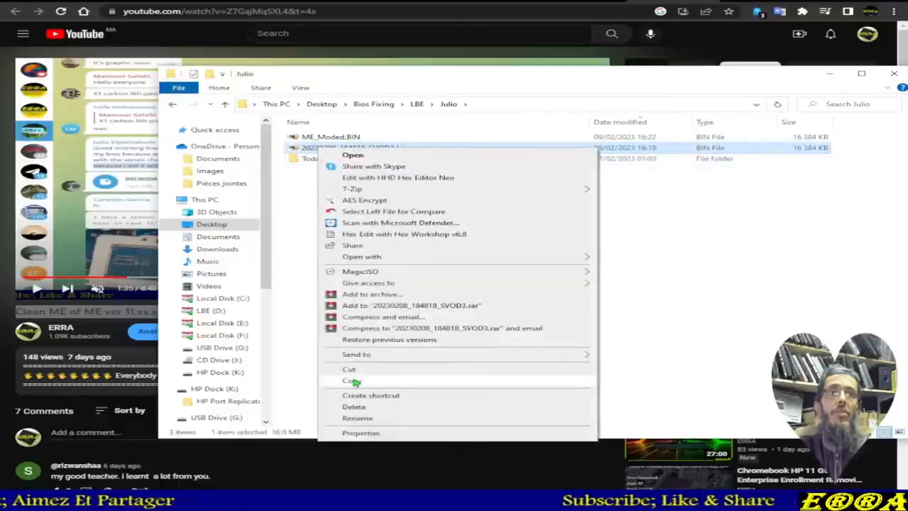
click(353, 381)
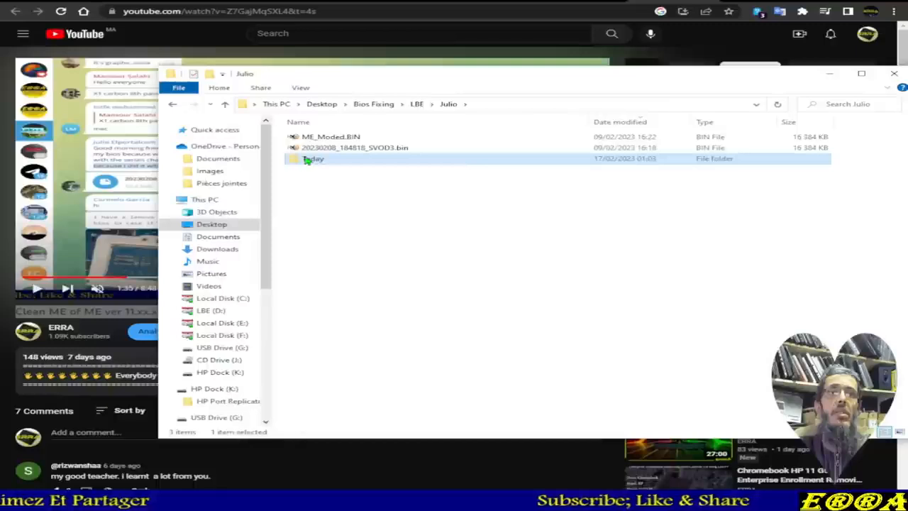
double_click(312, 158)
right_click(328, 155)
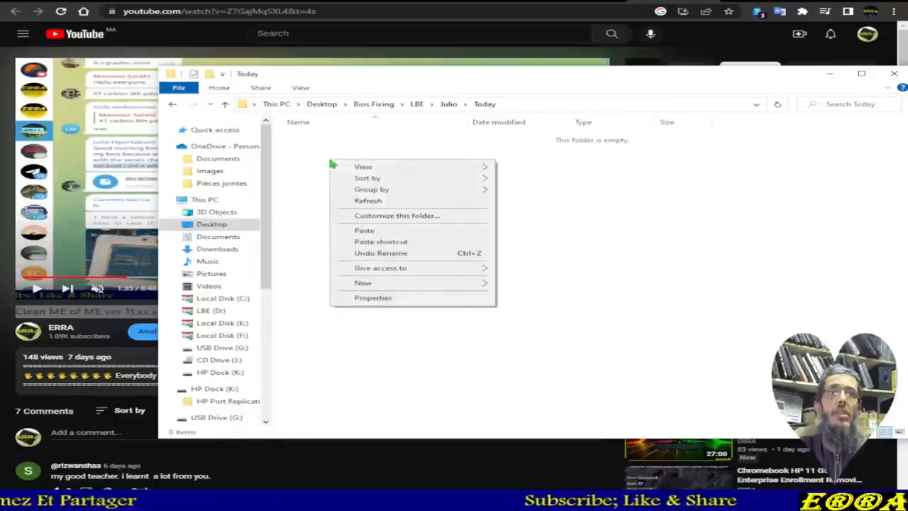
click(363, 230)
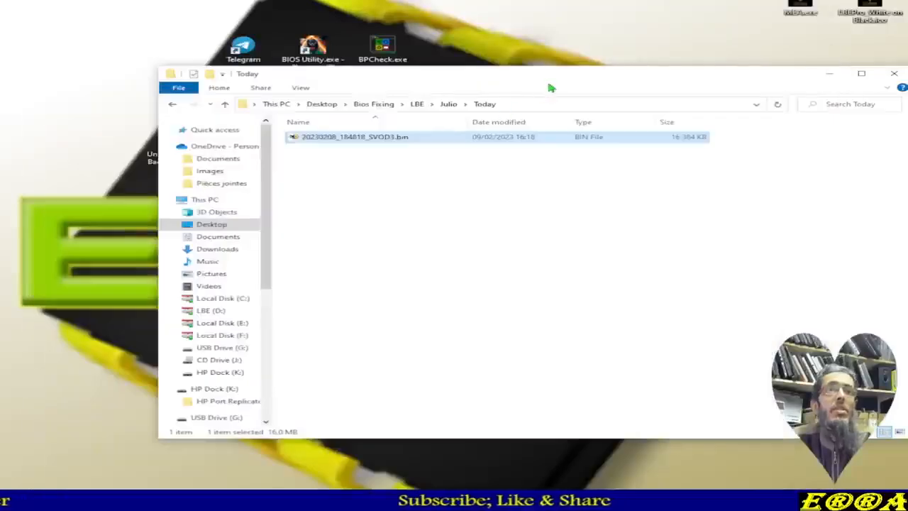
drag(551, 88, 474, 193)
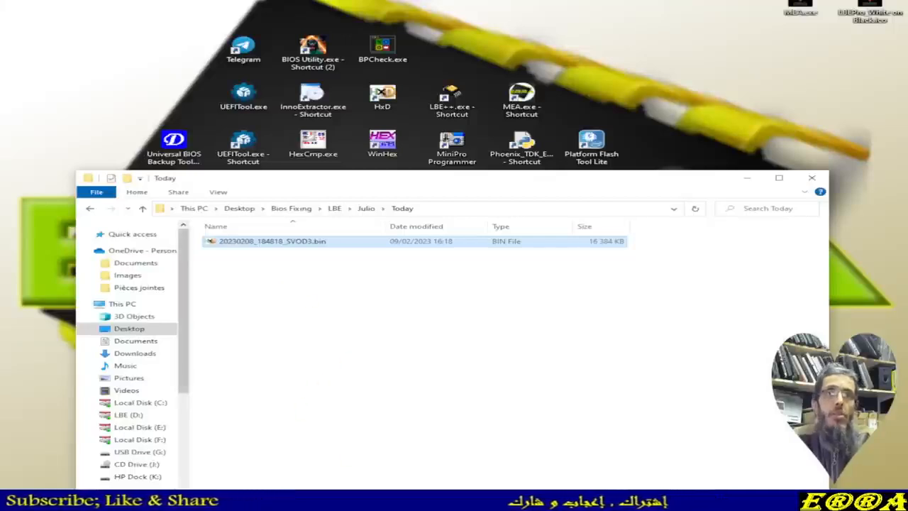
- Search the web in a new browser tab for "clean me guide winrad" and open the Win-Raid guide on cleaning dumped Intel Engine regions
click(259, 500)
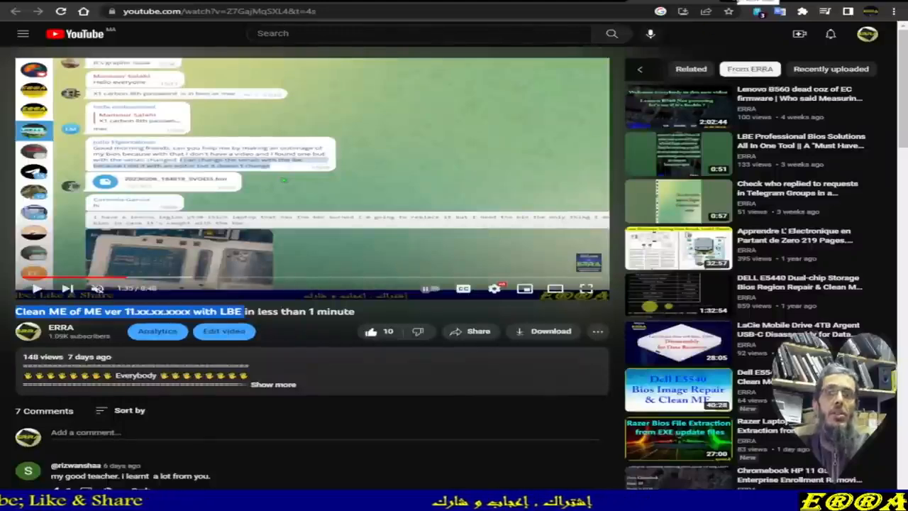
key(ctrl+t)
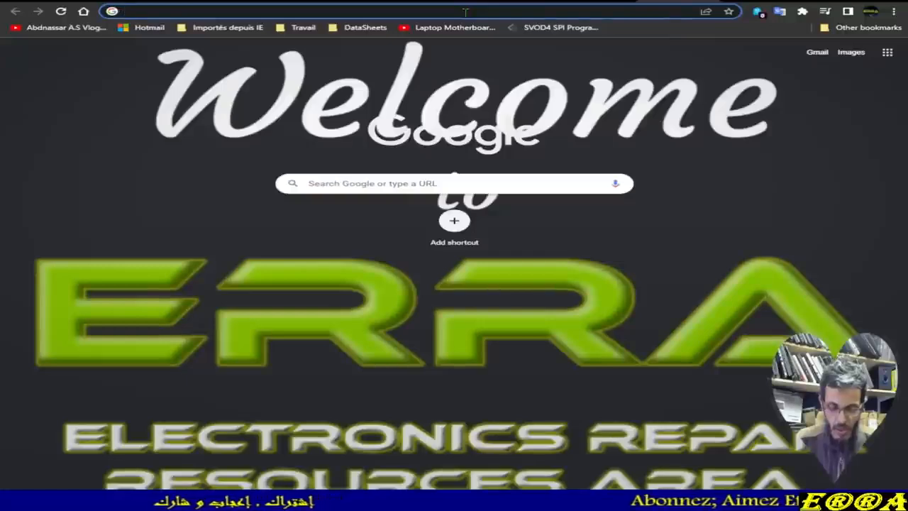
text(c)
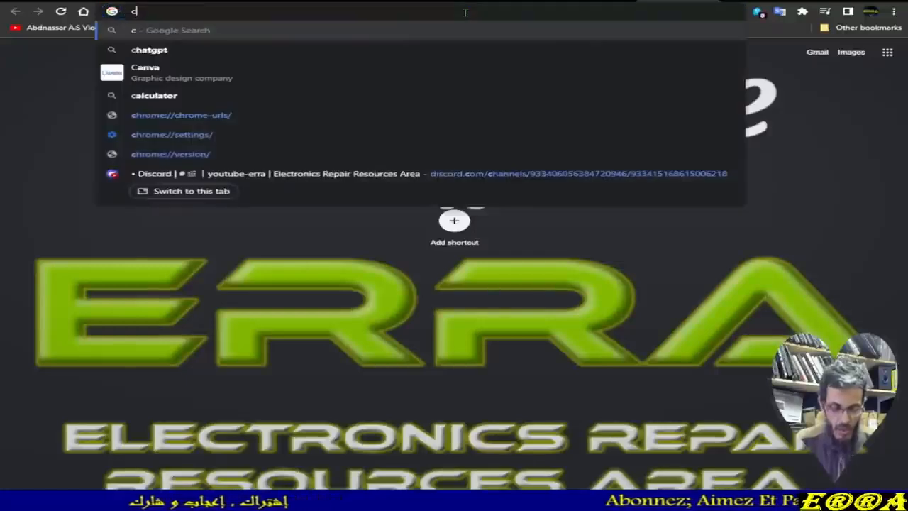
text(lean me win)
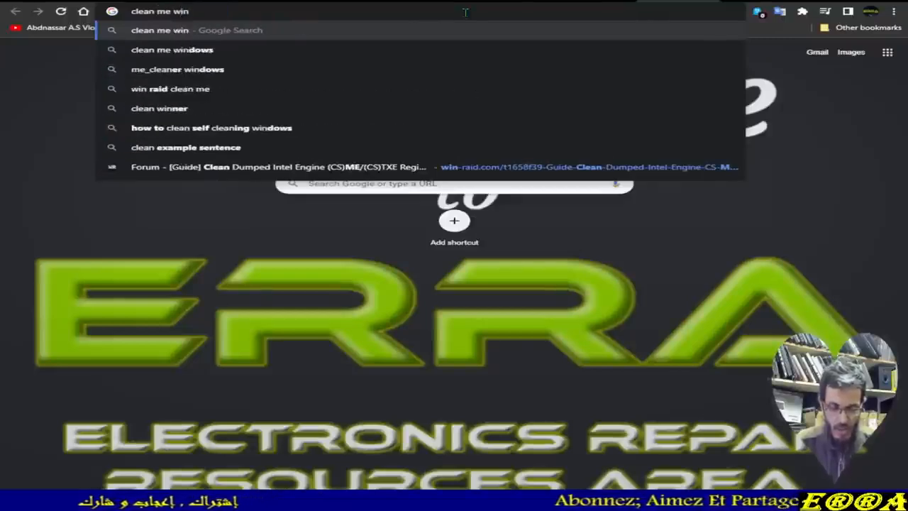
key(BackSpace)
key(BackSpace)
key(BackSpace)
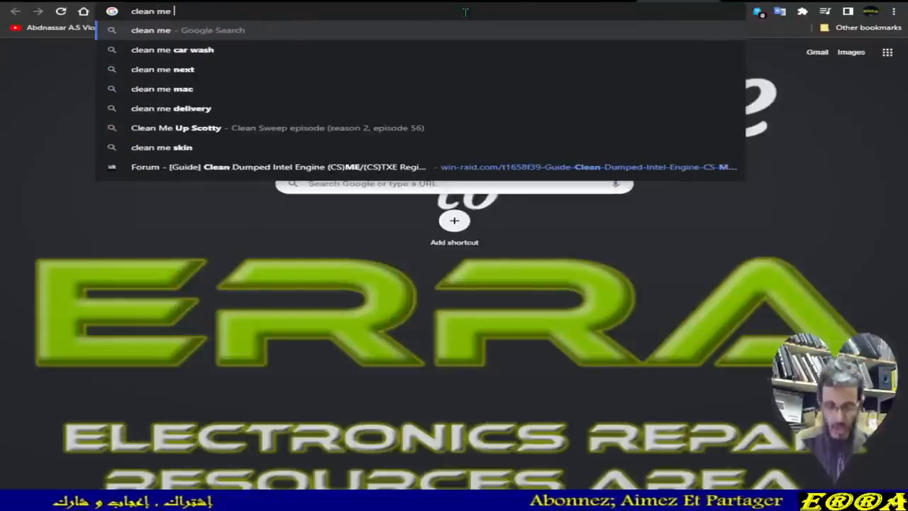
text(guide )
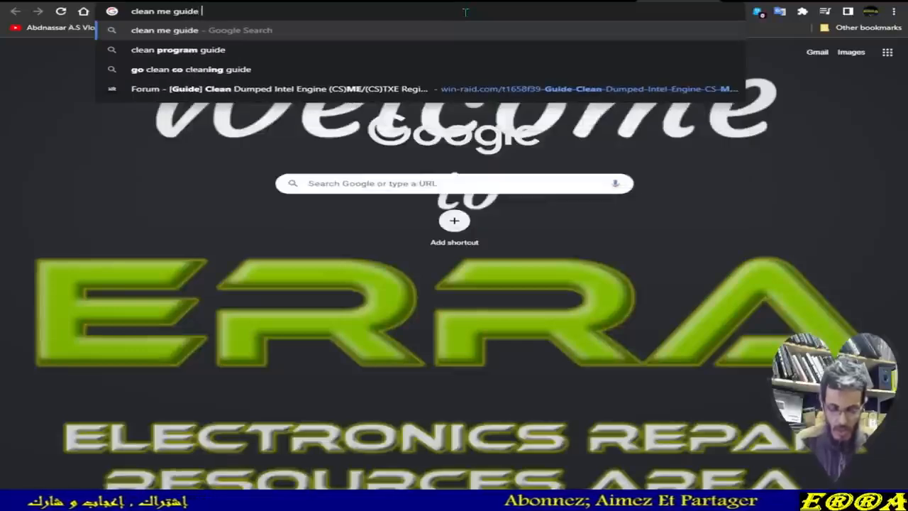
text(winrad)
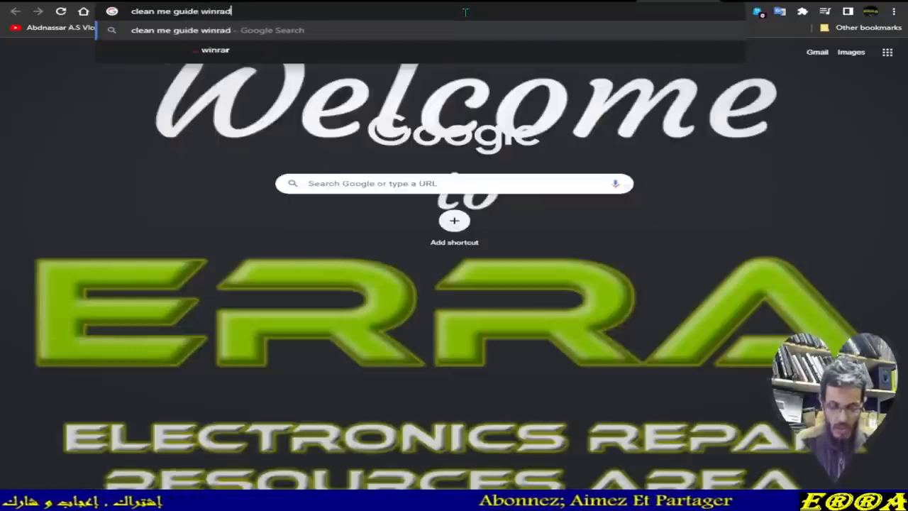
key(Return)
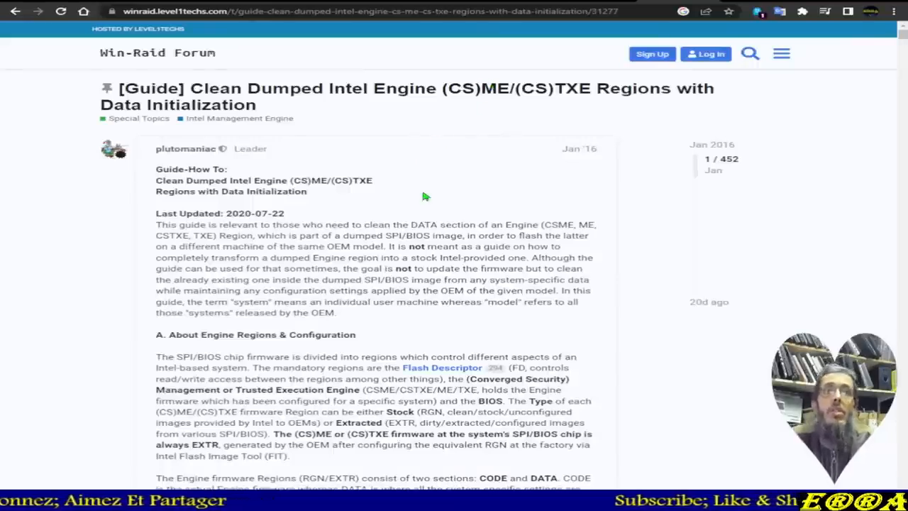
- Read the guide's introduction and section A on engine regions, including the diagram of the flash regions
scroll(419, 199, down, 6)
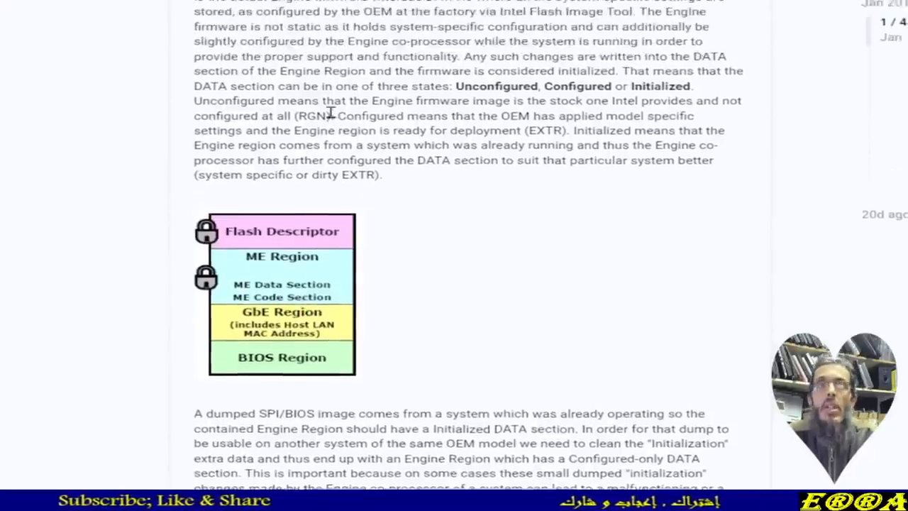
drag(205, 90, 494, 208)
scroll(545, 296, up, 4)
scroll(545, 250, up, 3)
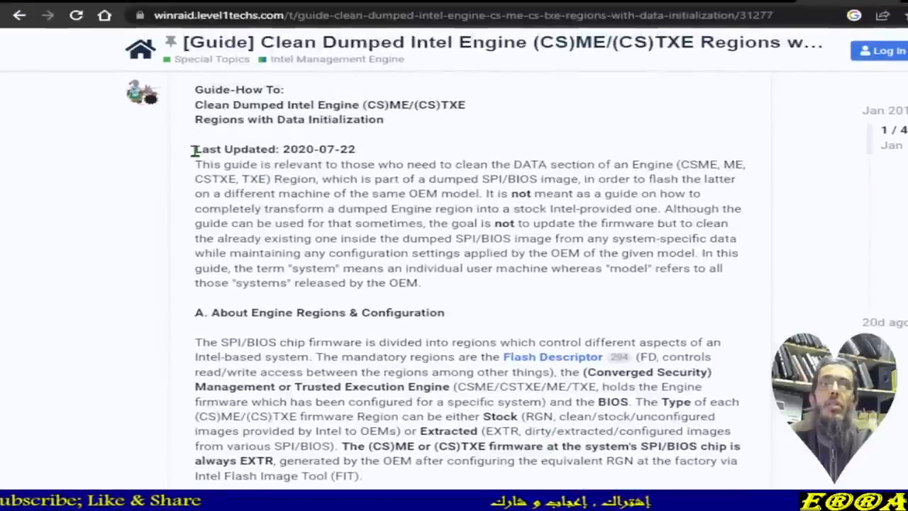
drag(193, 149, 362, 475)
scroll(560, 231, down, 4)
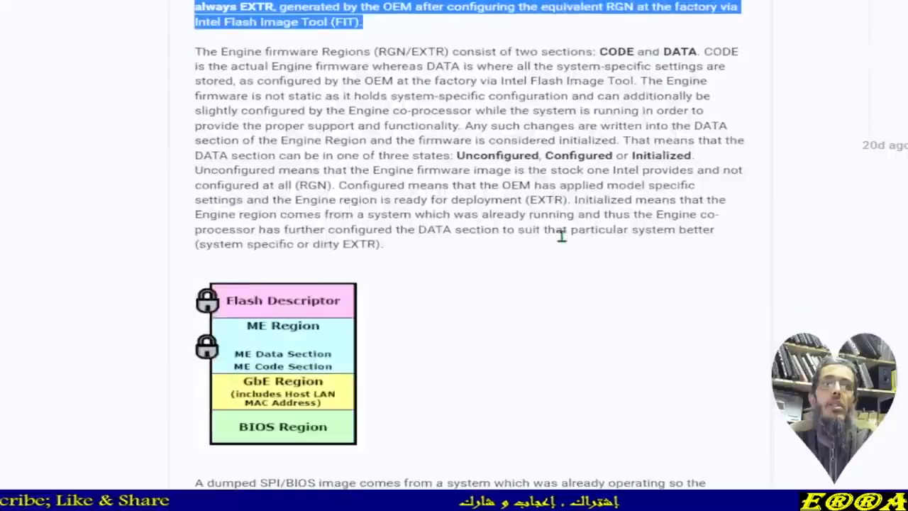
click(503, 310)
scroll(491, 251, up, 3)
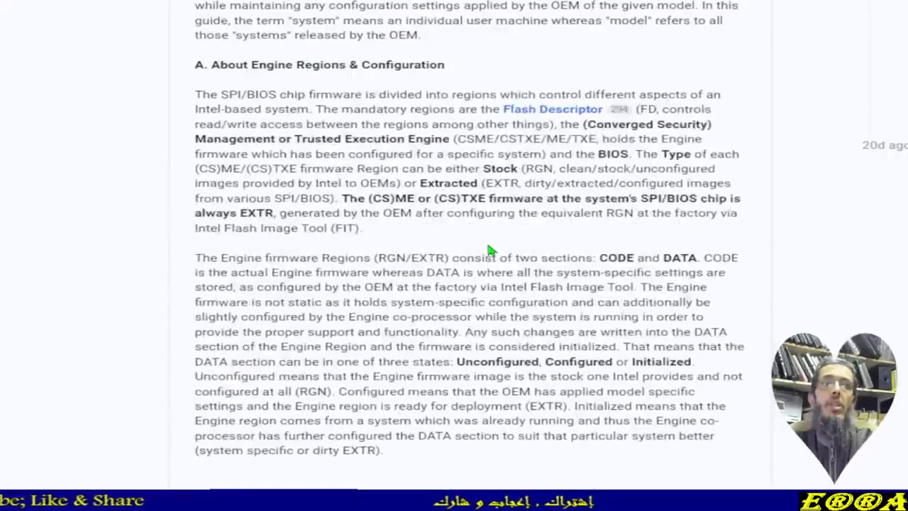
scroll(491, 250, down, 4)
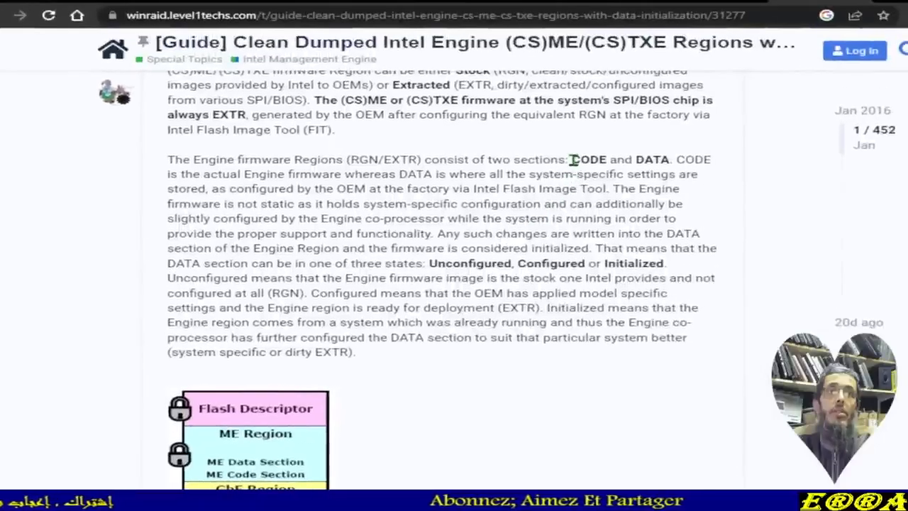
- Highlight the guide's sentence explaining the CODE and DATA sections, including the part about where system-specific settings are stored
drag(572, 159, 721, 177)
double_click(633, 160)
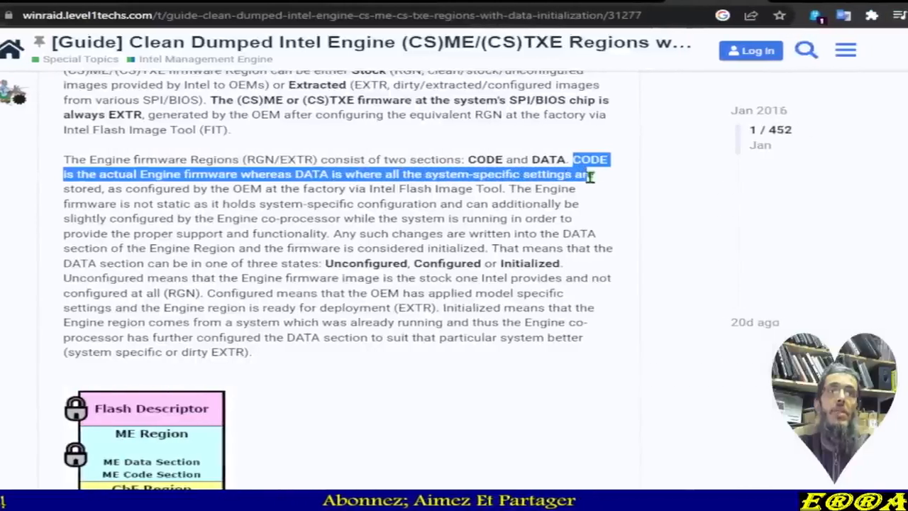
drag(590, 177, 111, 195)
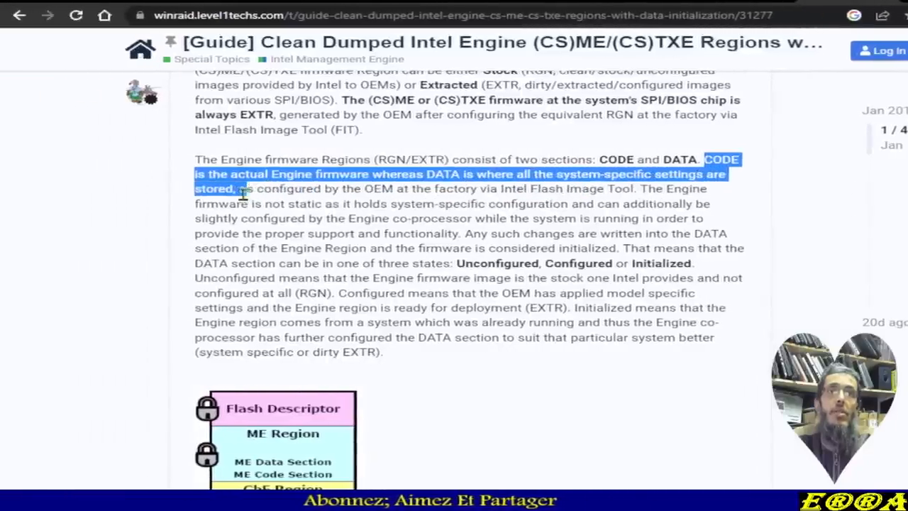
click(560, 221)
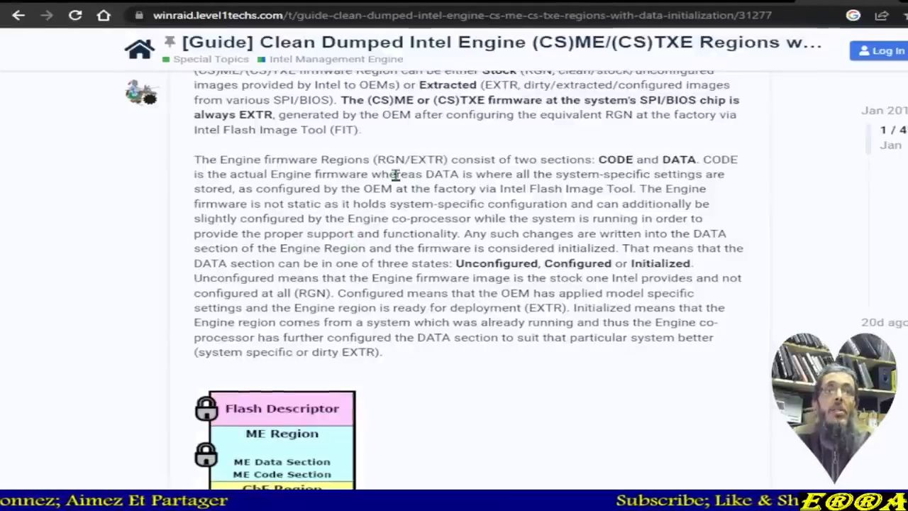
drag(370, 174, 717, 175)
drag(589, 175, 96, 192)
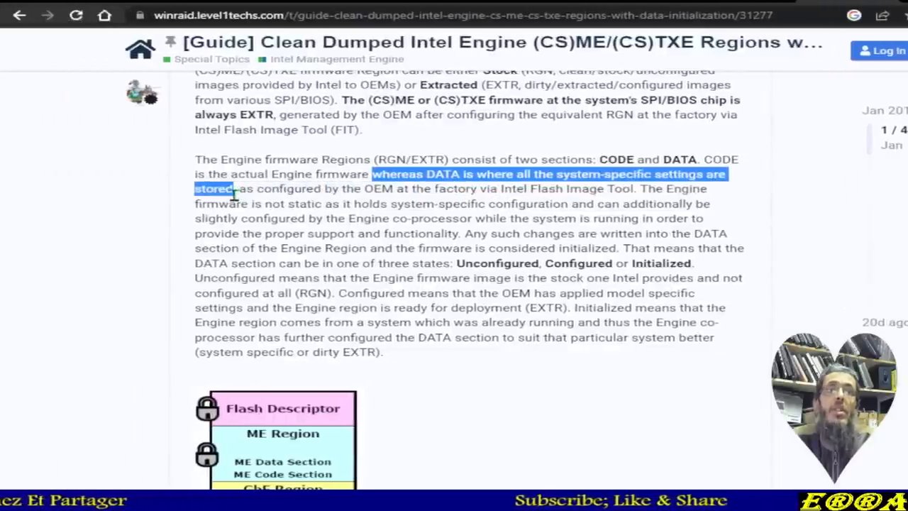
drag(234, 193, 234, 193)
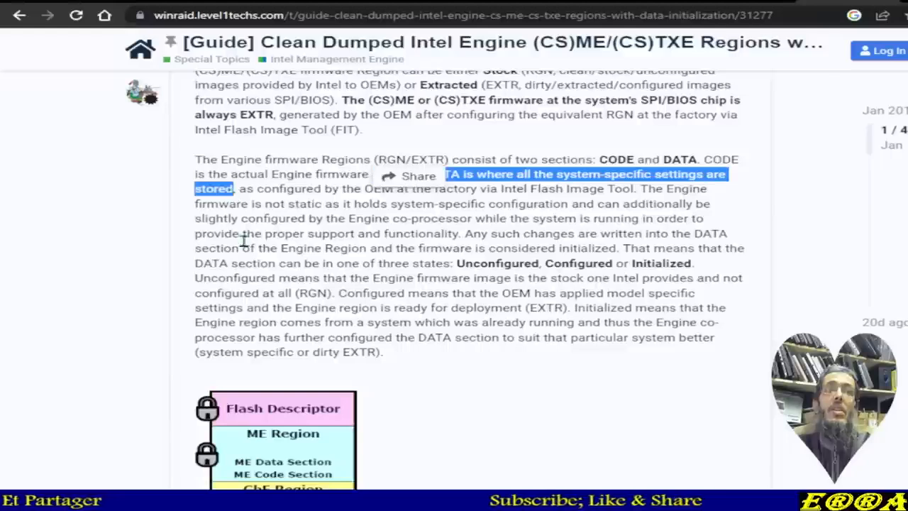
click(556, 175)
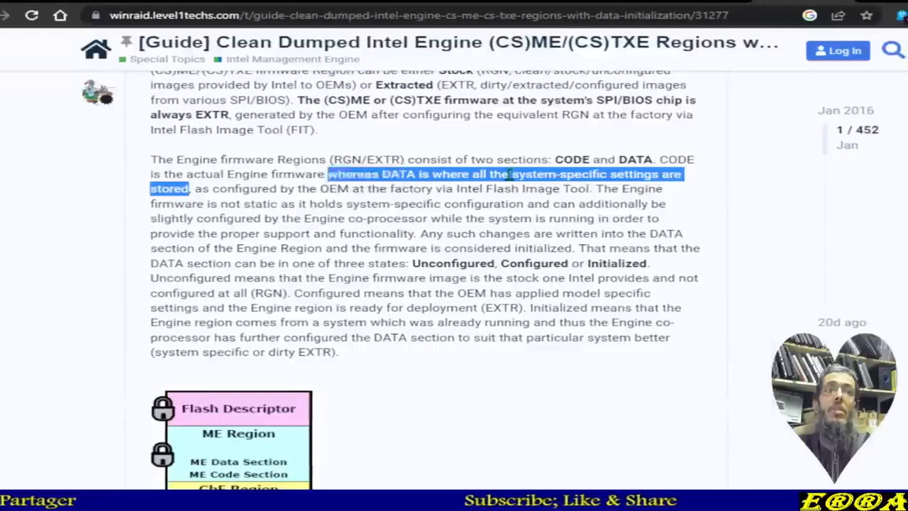
drag(510, 174, 561, 180)
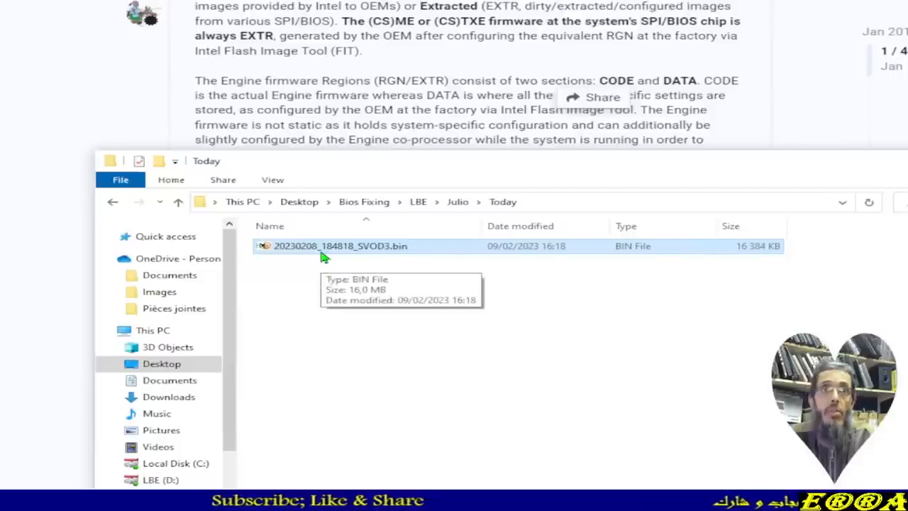
- Position the Today folder window below the guide's engine firmware paragraph and highlight the word CODE in the text
drag(433, 165, 439, 227)
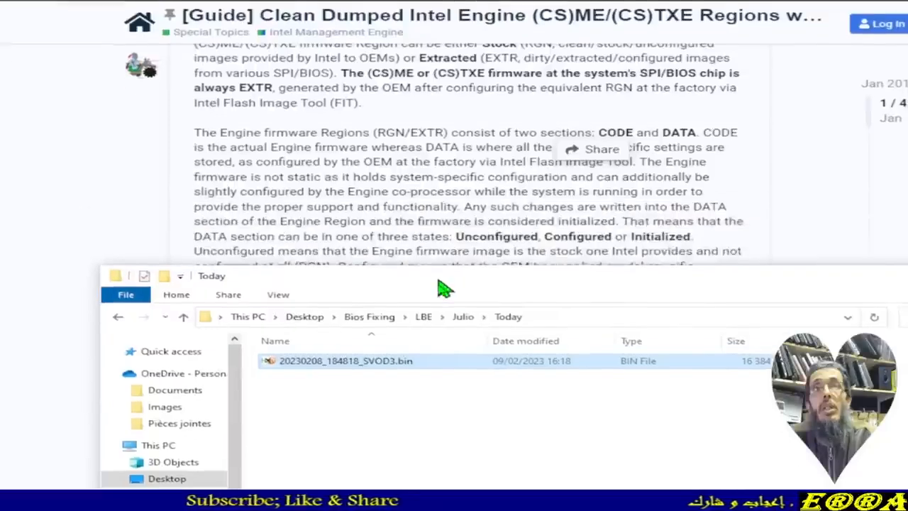
drag(439, 281, 436, 308)
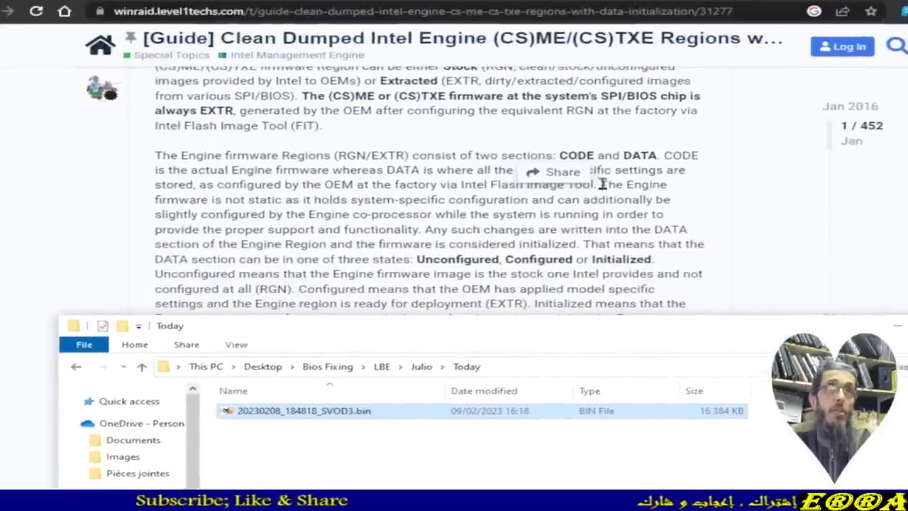
click(558, 155)
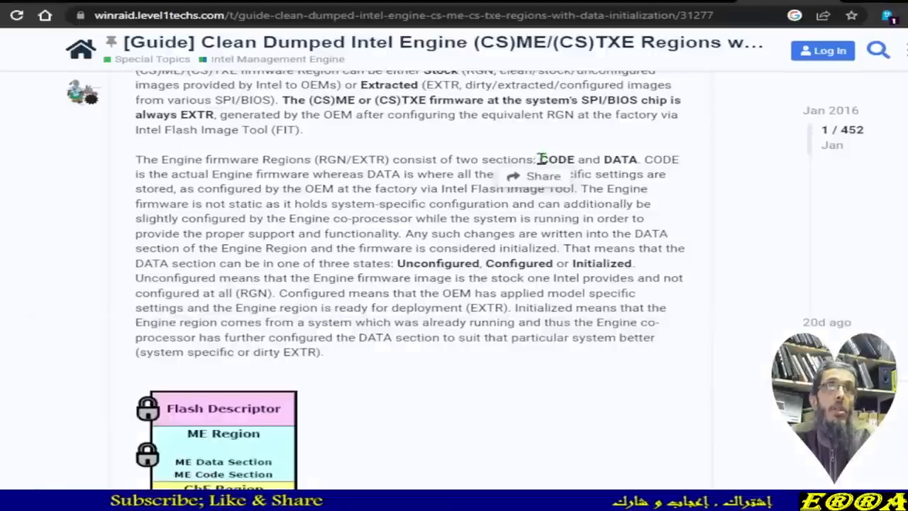
double_click(548, 160)
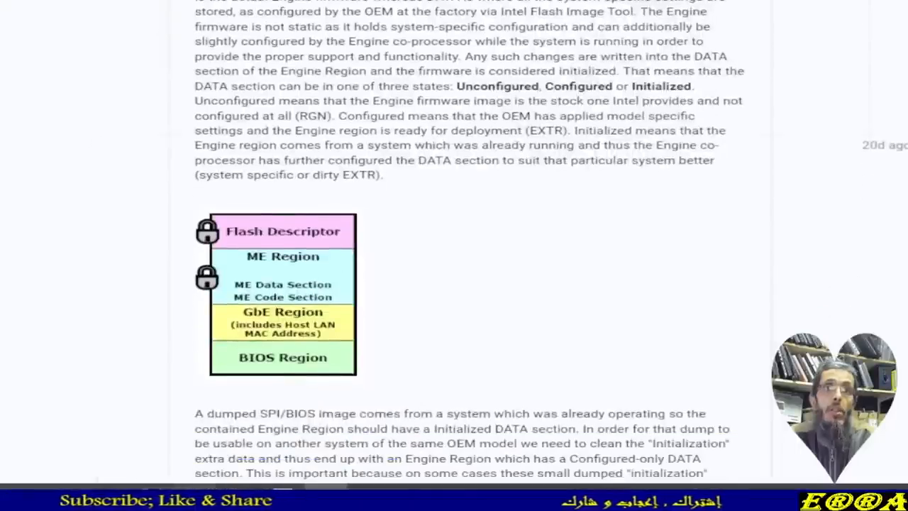
click(282, 496)
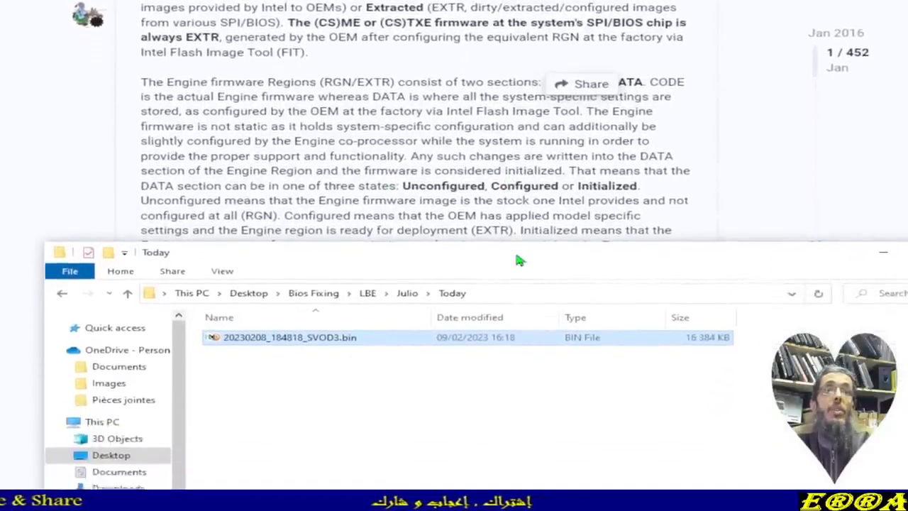
drag(516, 315, 478, 430)
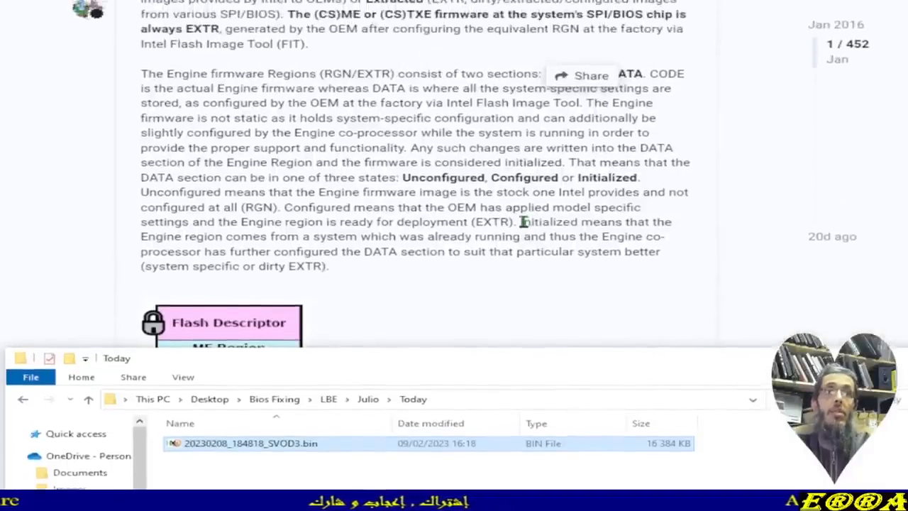
- Highlight the guide's definition of Initialized, from "Initialized means that the" through "(system specific or dirty EXTR)"
drag(523, 222, 666, 222)
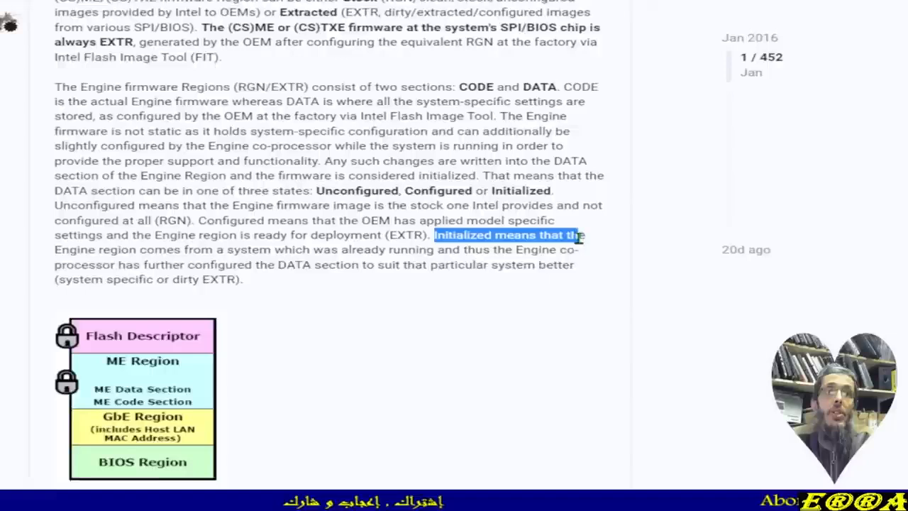
drag(580, 237, 579, 262)
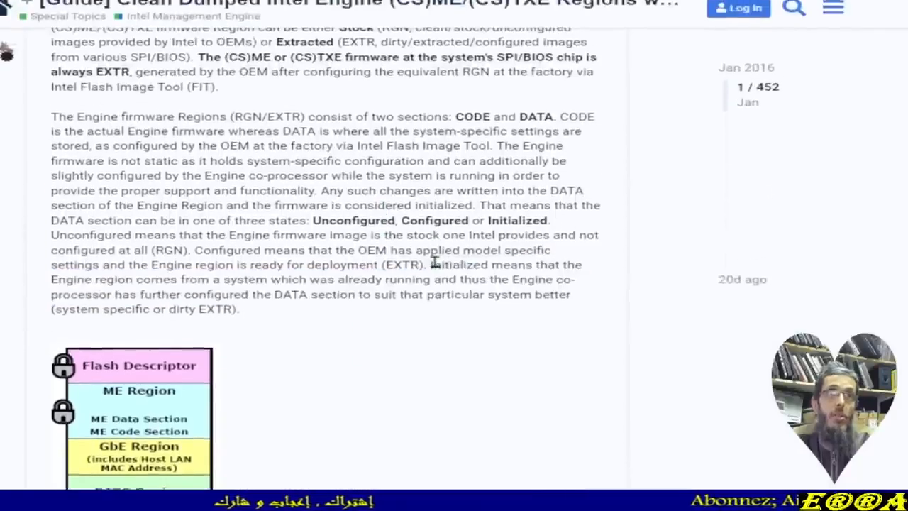
click(433, 180)
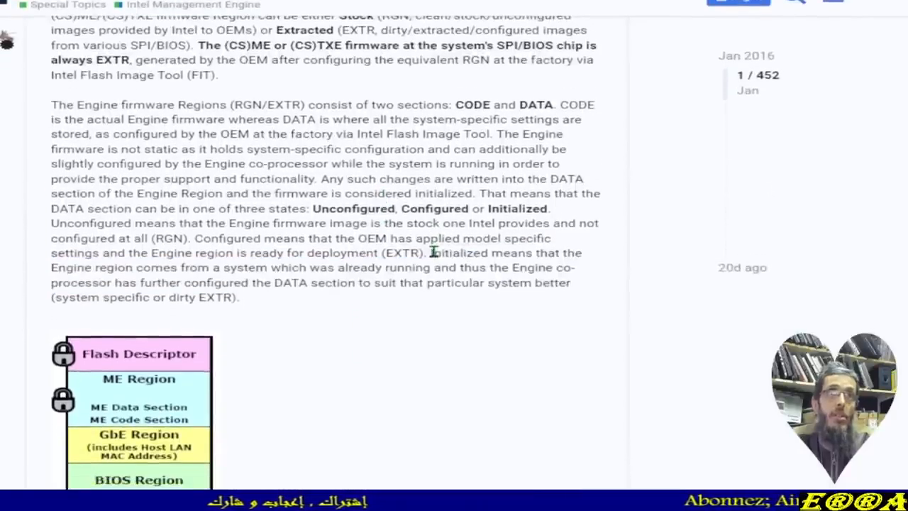
drag(434, 252, 202, 261)
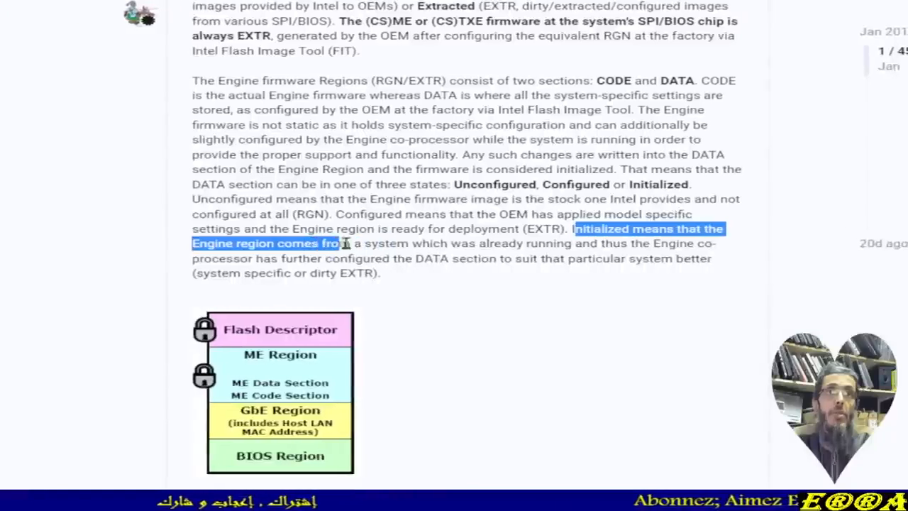
drag(421, 244, 571, 244)
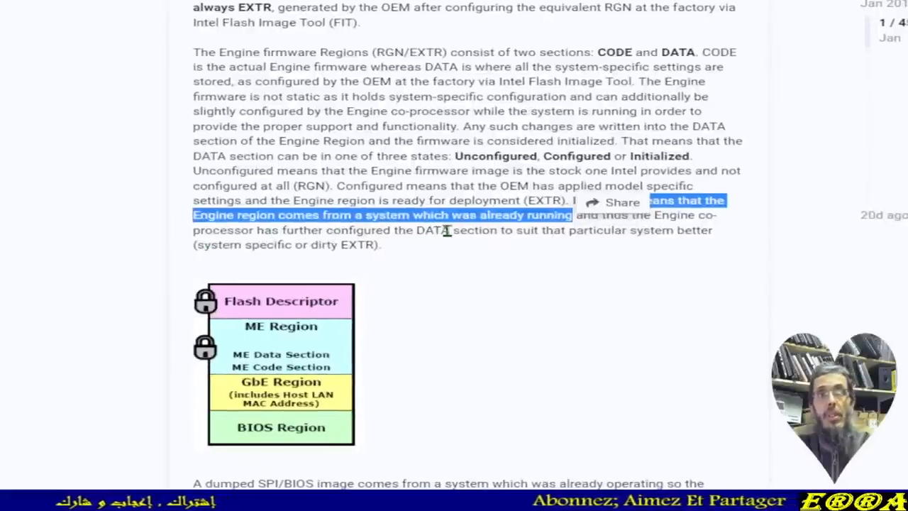
drag(447, 231, 195, 230)
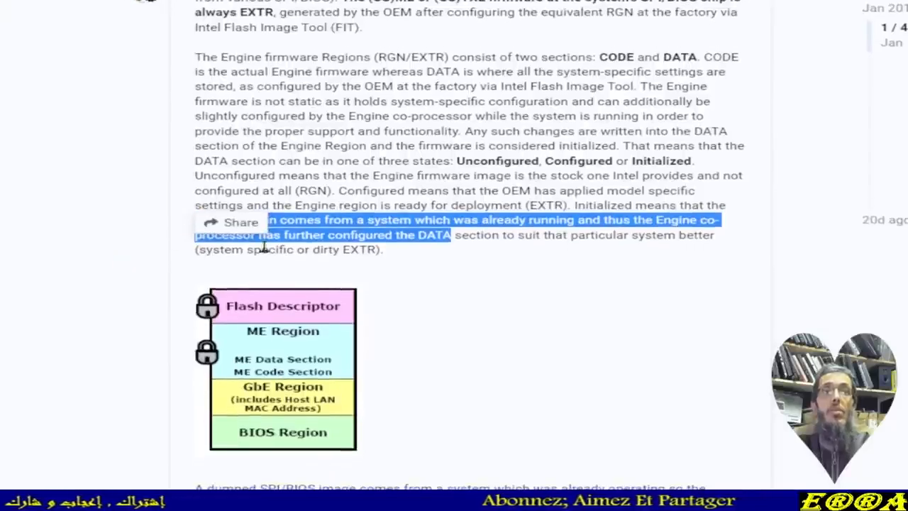
click(462, 257)
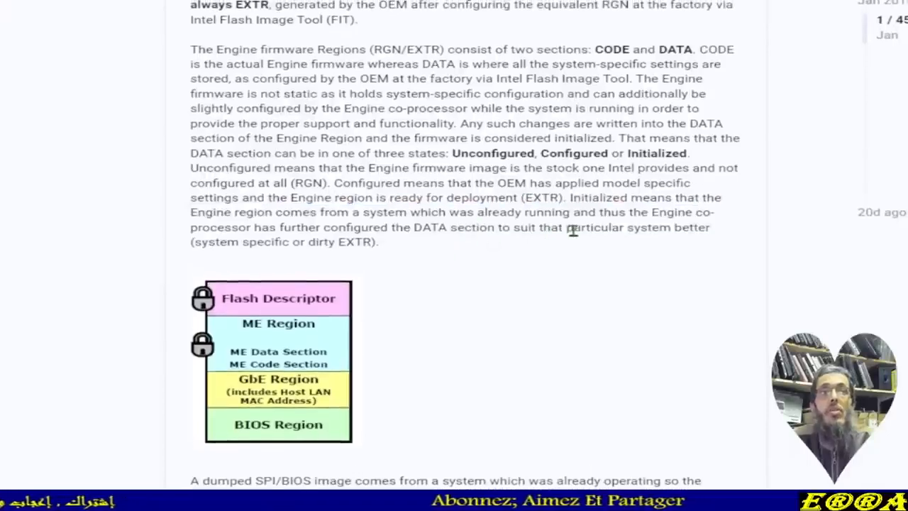
drag(569, 229, 701, 259)
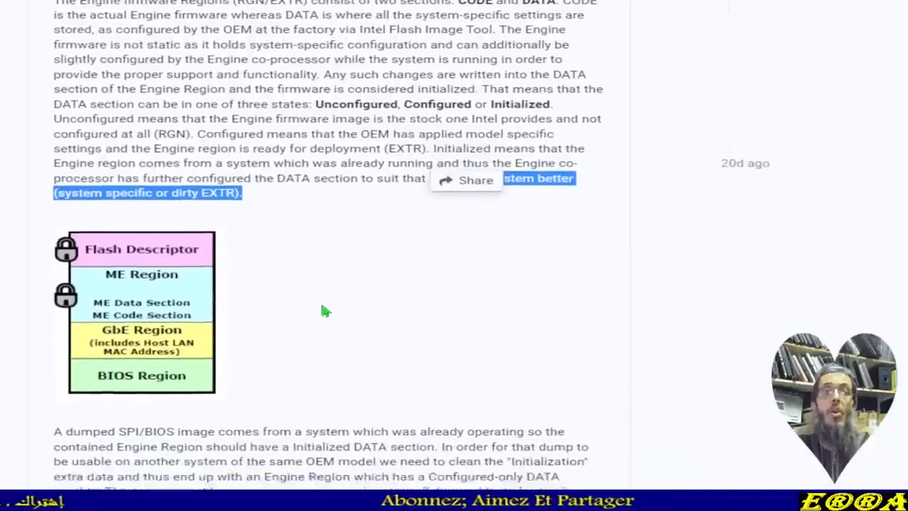
- View the SVOD3 dump in the Today folder alongside the guide, highlighting the Initialized state and "particular system better"
click(195, 497)
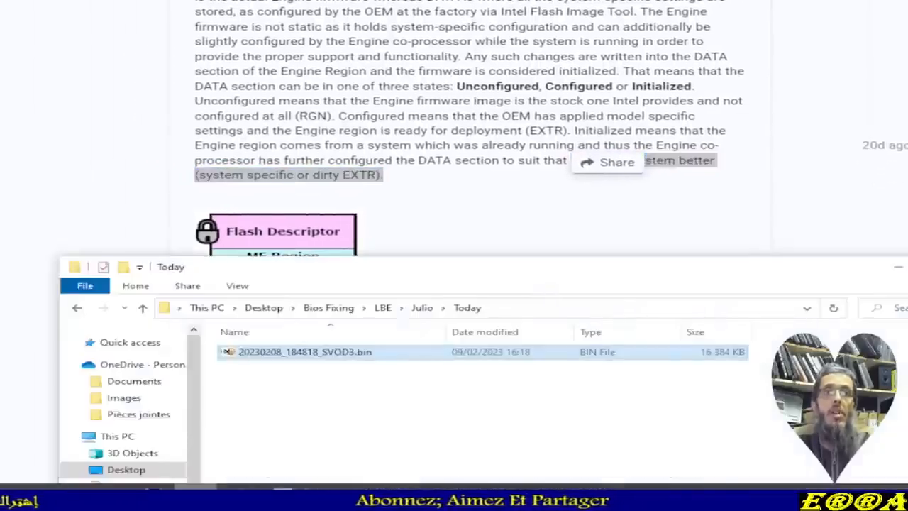
drag(398, 266, 403, 206)
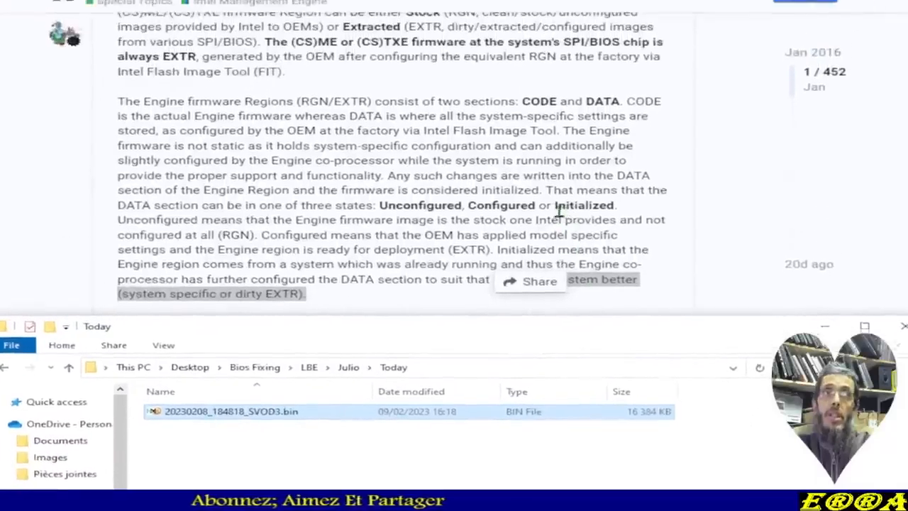
drag(563, 164, 623, 168)
scroll(508, 287, down, 3)
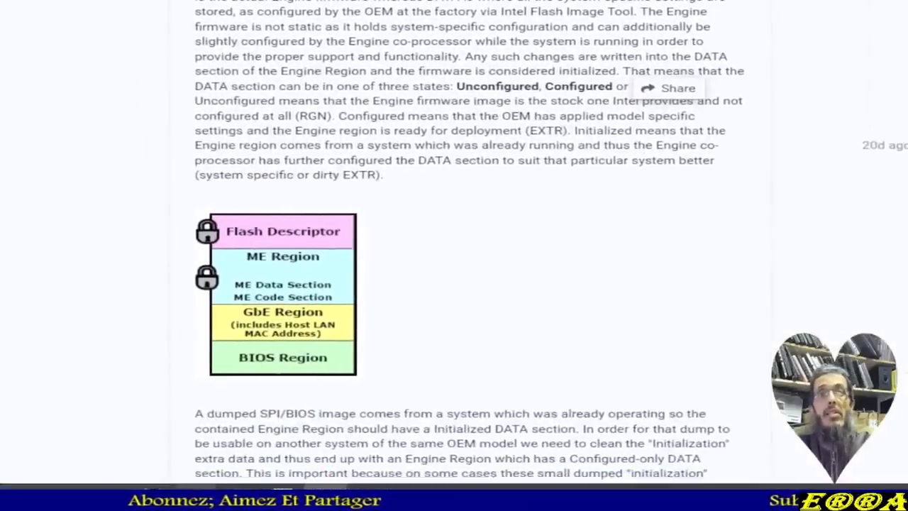
key(alt+Tab)
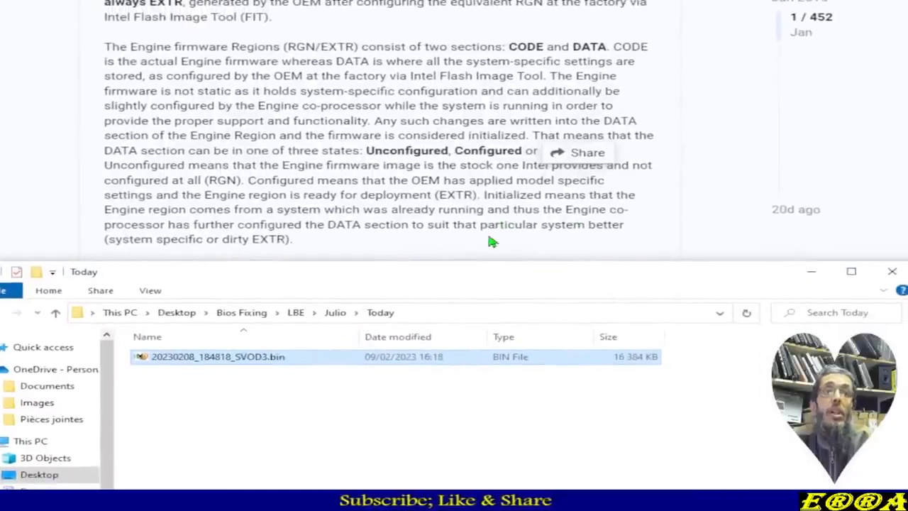
drag(480, 229, 603, 235)
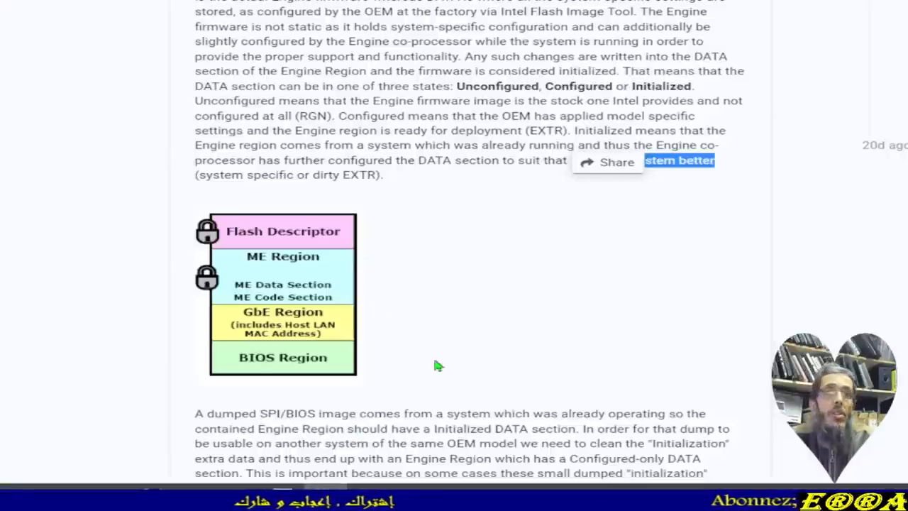
click(501, 334)
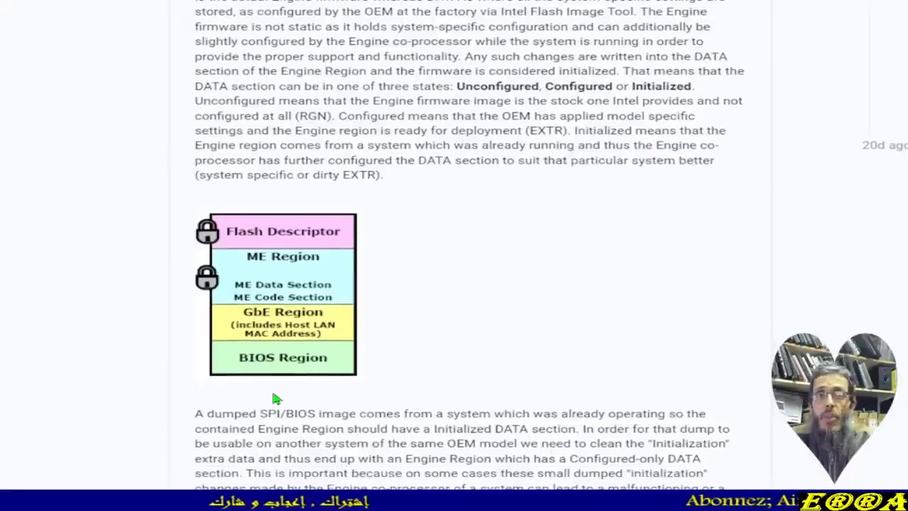
- Return to the start of the guide and review its introduction and the section About Engine Regions & Configuration
scroll(275, 395, down, 1)
scroll(277, 393, up, 1)
scroll(284, 394, up, 10)
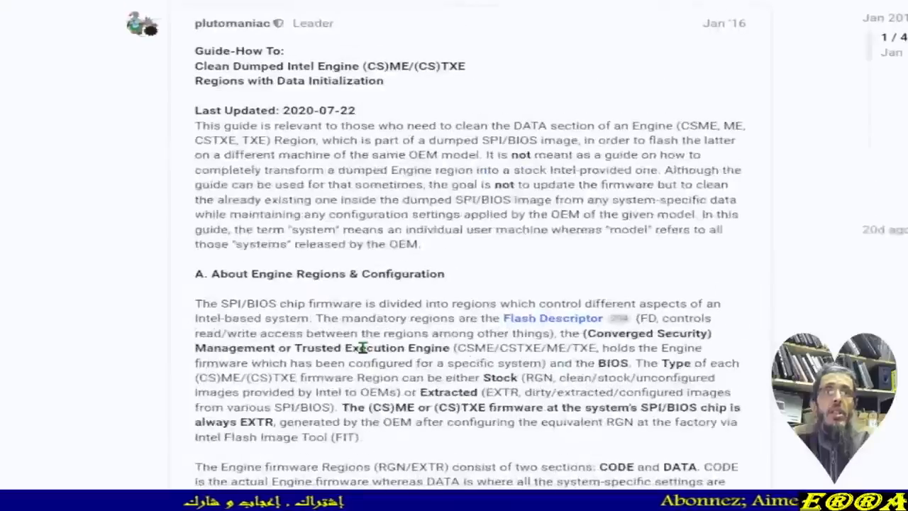
scroll(379, 260, down, 1)
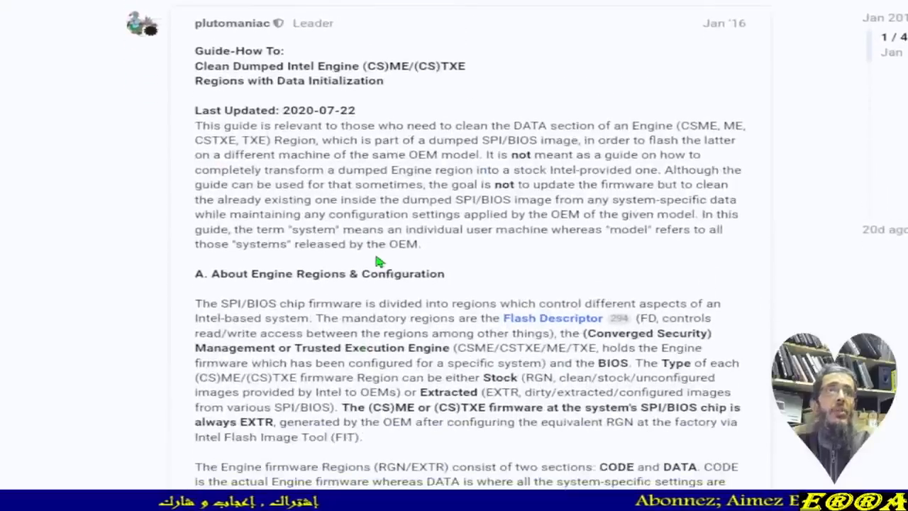
scroll(378, 260, down, 2)
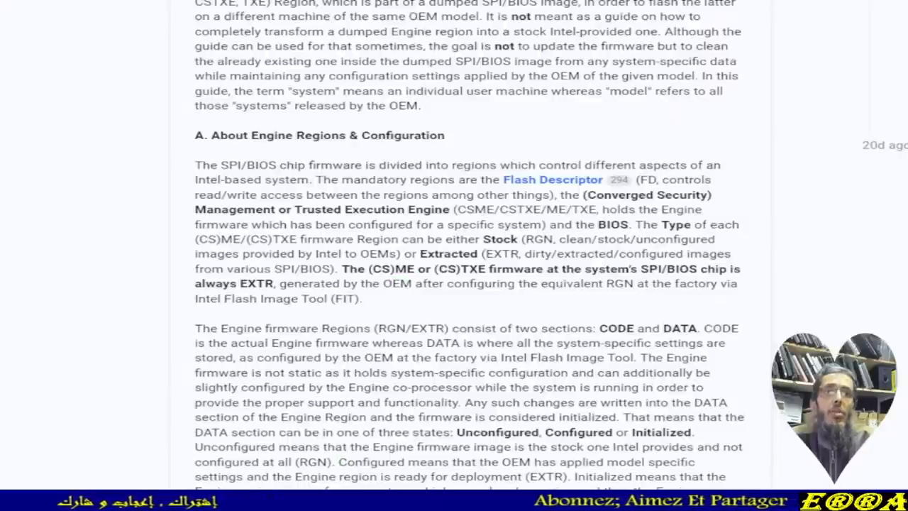
- Bring up the Today folder window over the guide, move it slightly higher, and minimize the browser behind it
click(196, 495)
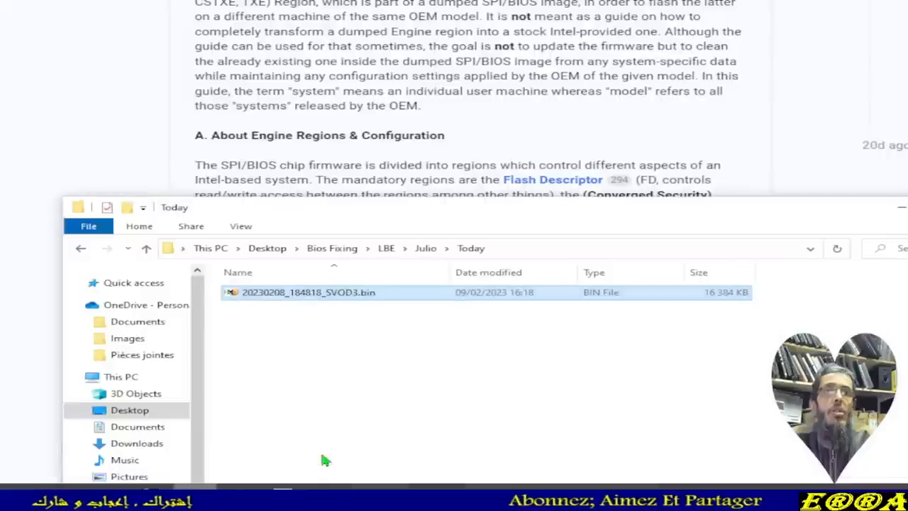
drag(469, 229, 474, 161)
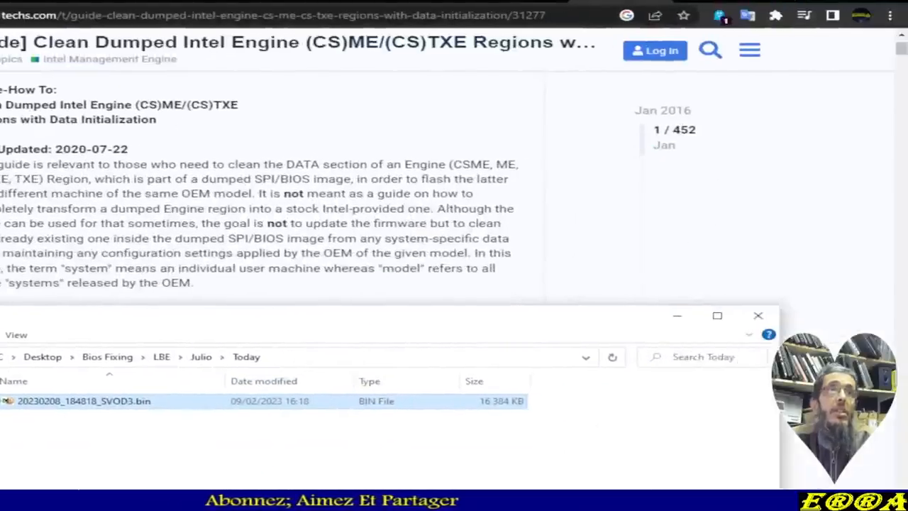
click(904, 140)
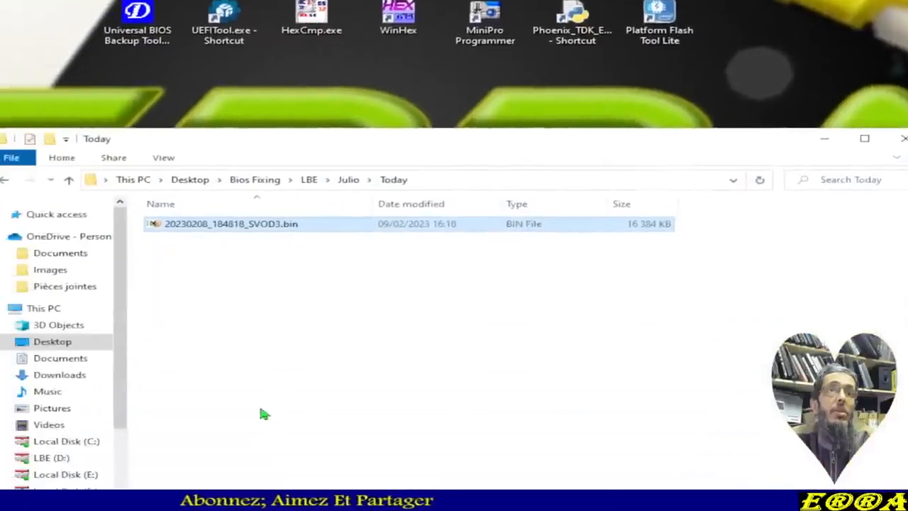
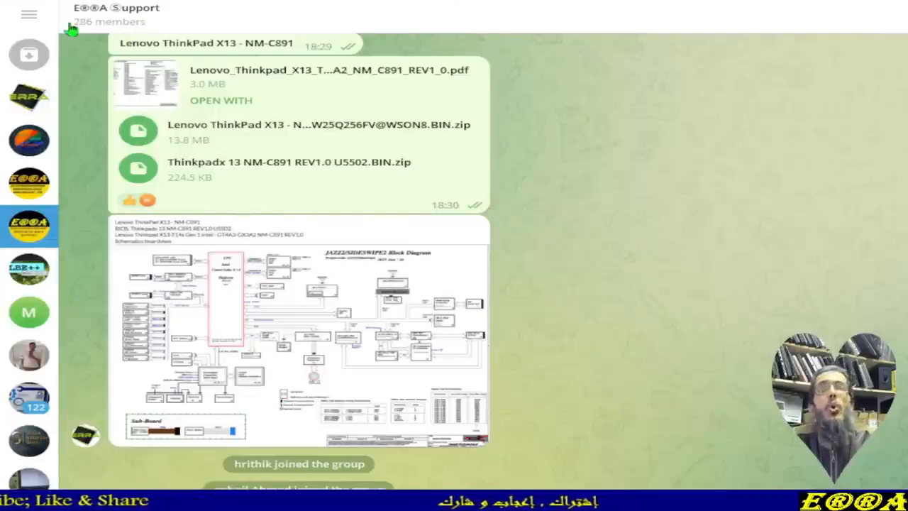
- In Telegram, widen the chat list, search the chats for "erra" and open the Electronics Repair Resources Area group
drag(61, 21, 201, 25)
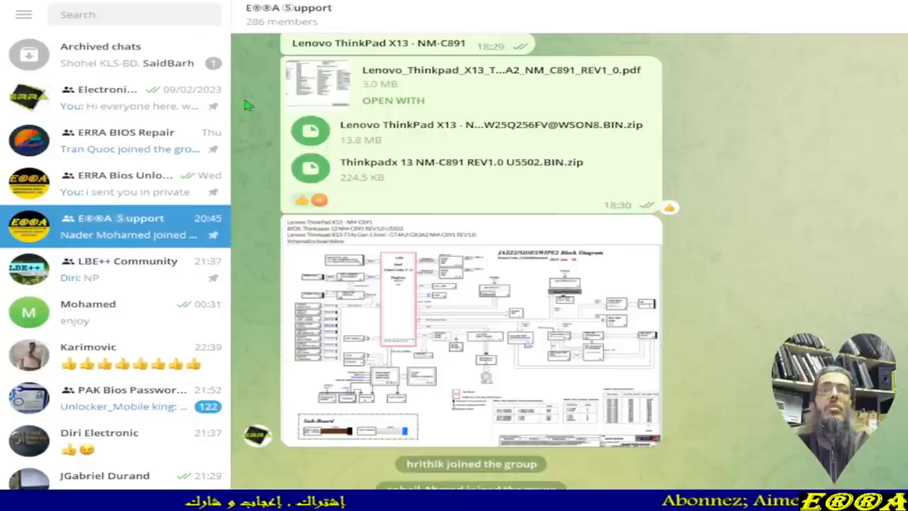
click(79, 15)
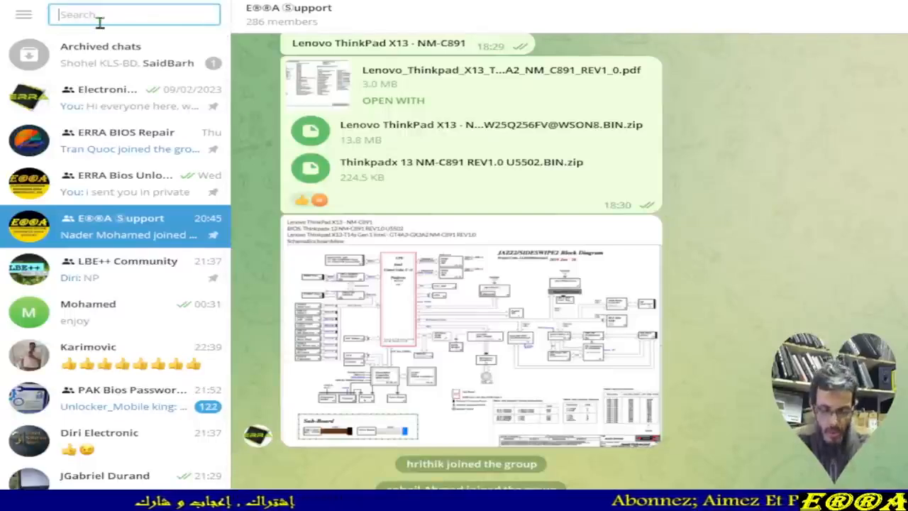
text(err)
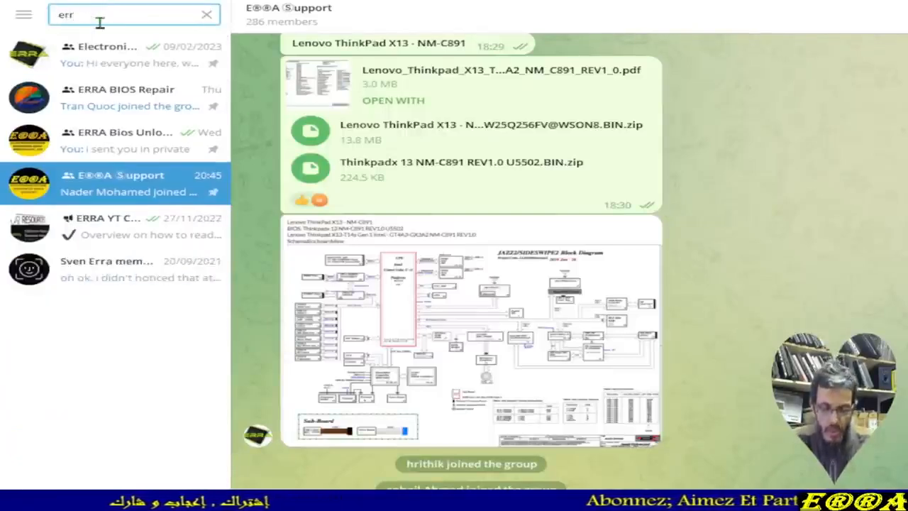
text(a)
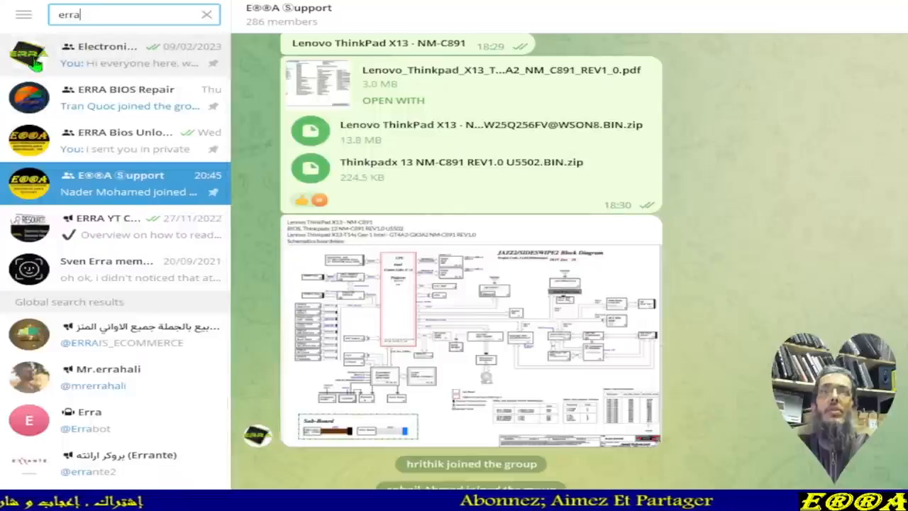
click(92, 54)
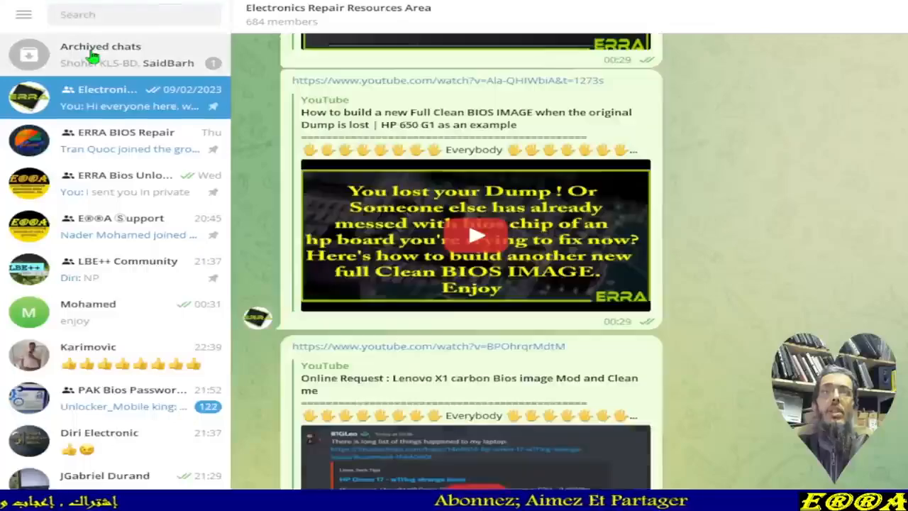
- Browse the Electronics Repair Resources Area history back to the schematic archives posted on June 2, 2021
scroll(505, 171, up, 12)
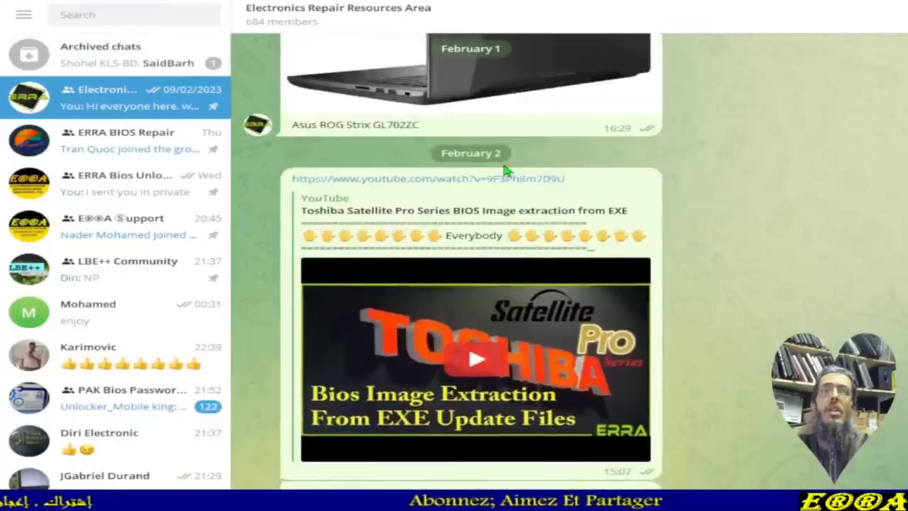
scroll(505, 170, up, 5)
scroll(505, 170, down, 1)
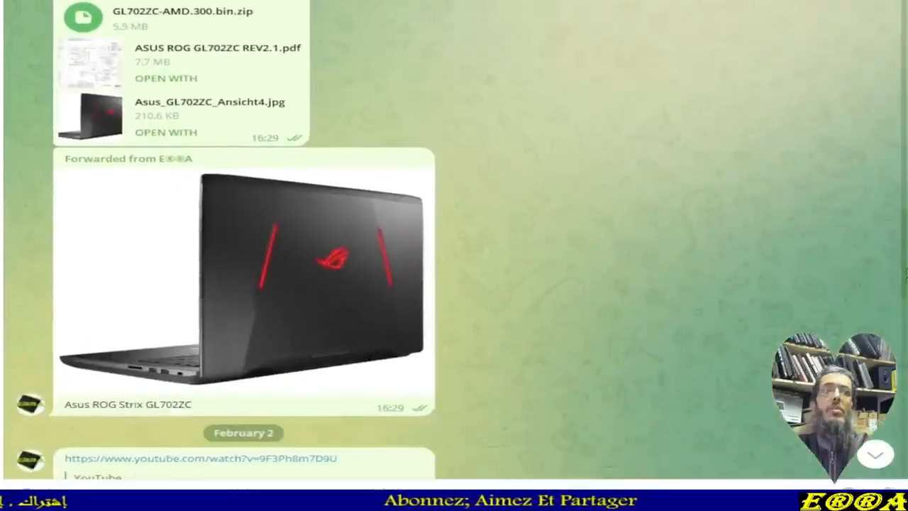
drag(907, 272, 903, 56)
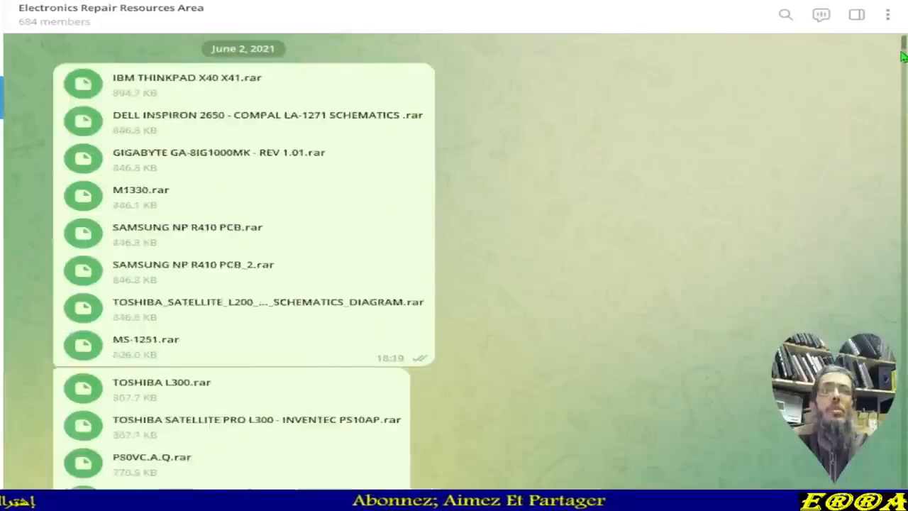
scroll(508, 178, down, 4)
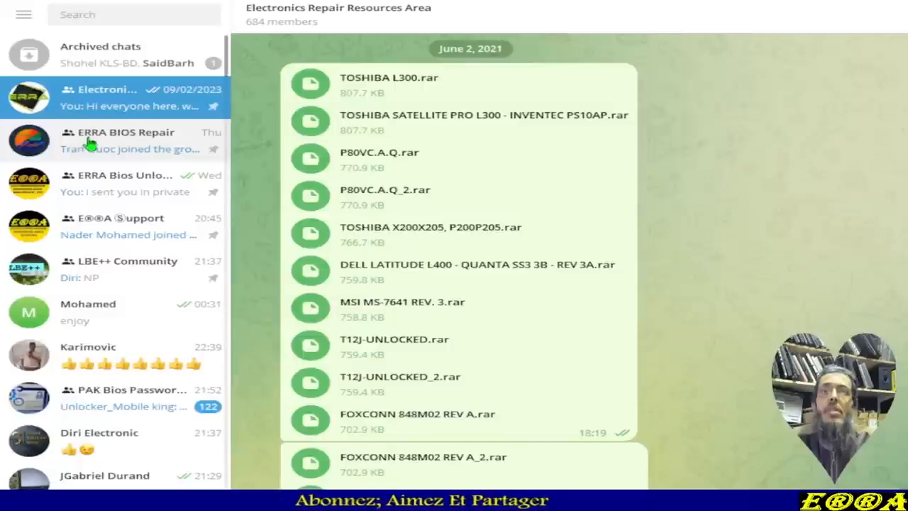
- View the ERRA BIOS Repair and ERRA Bios Unlock groups, ending in the E®®A Support group's recent file posts
click(89, 144)
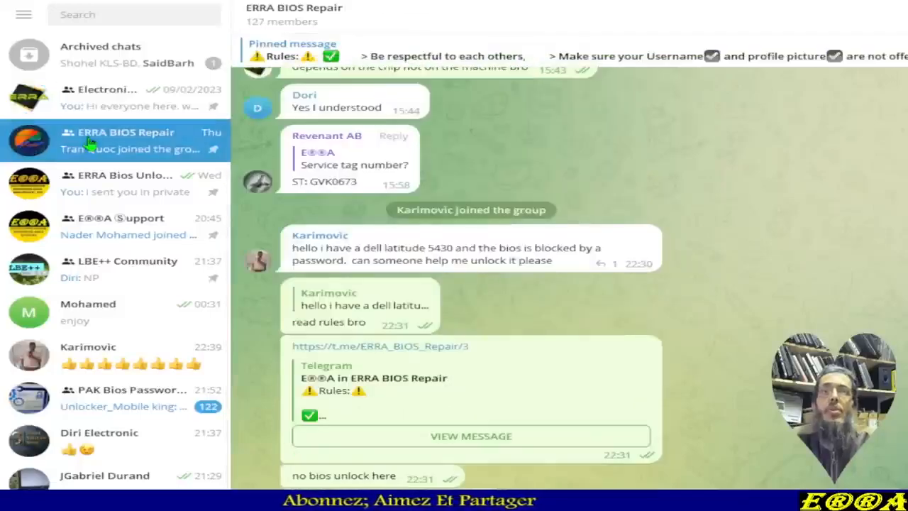
click(121, 178)
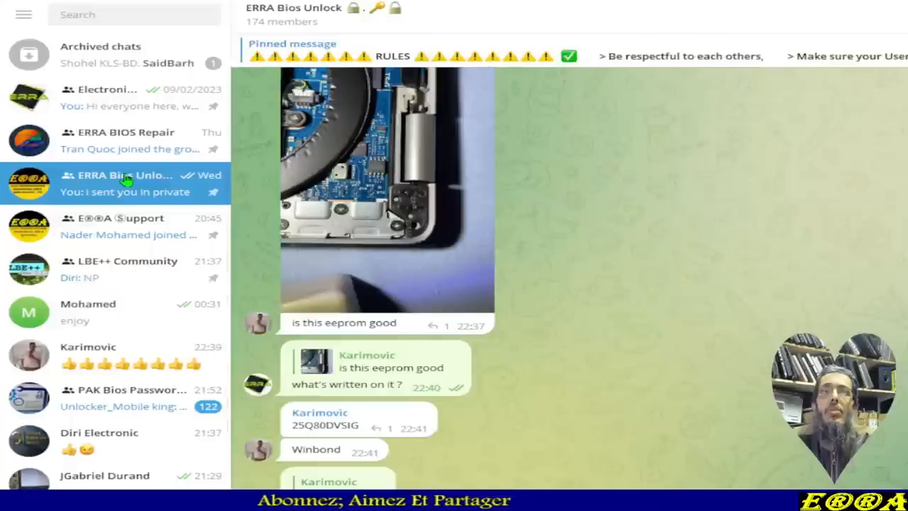
click(130, 239)
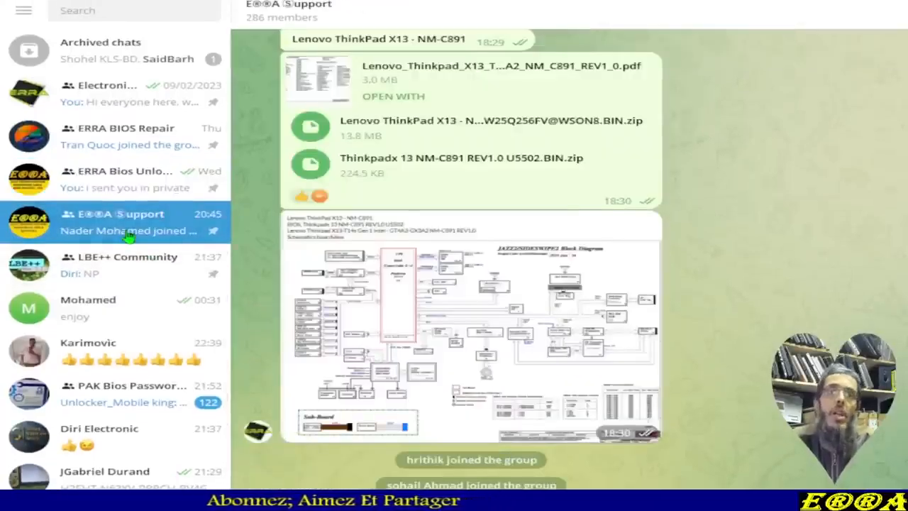
scroll(487, 369, up, 3)
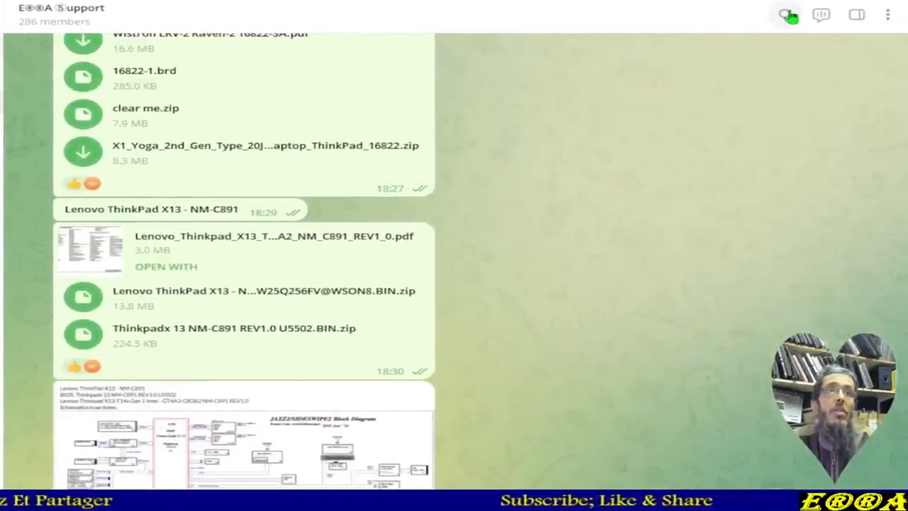
- Search the E®®A Support group's messages for "ME Analyzer" and open the MEAnalyzer-r316.rar post
click(788, 16)
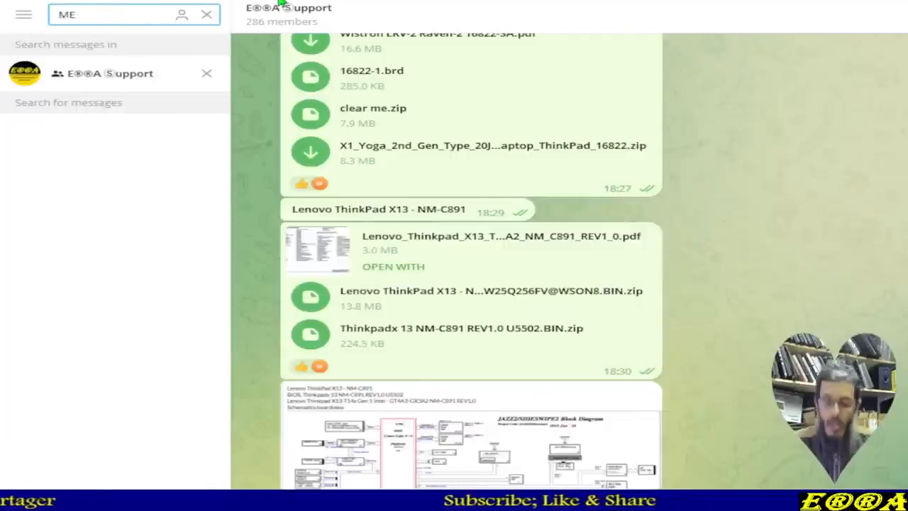
text(ME Anal)
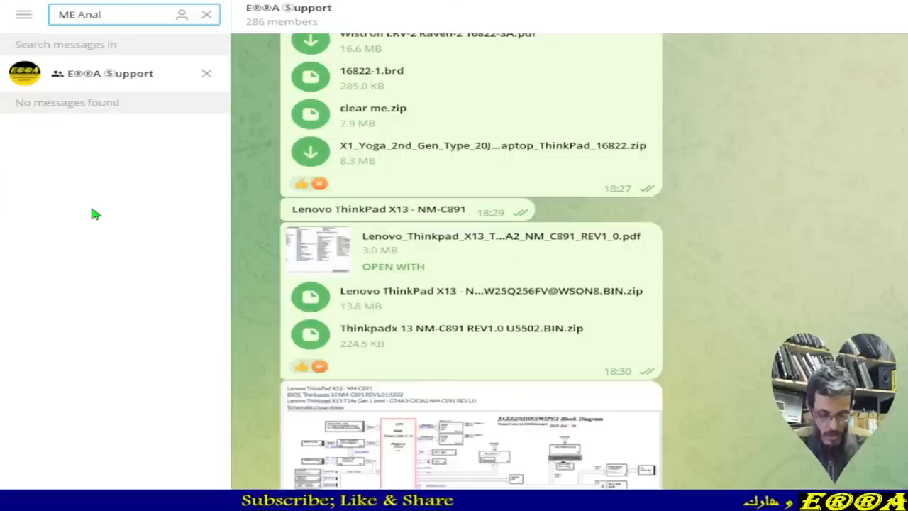
text(yzer)
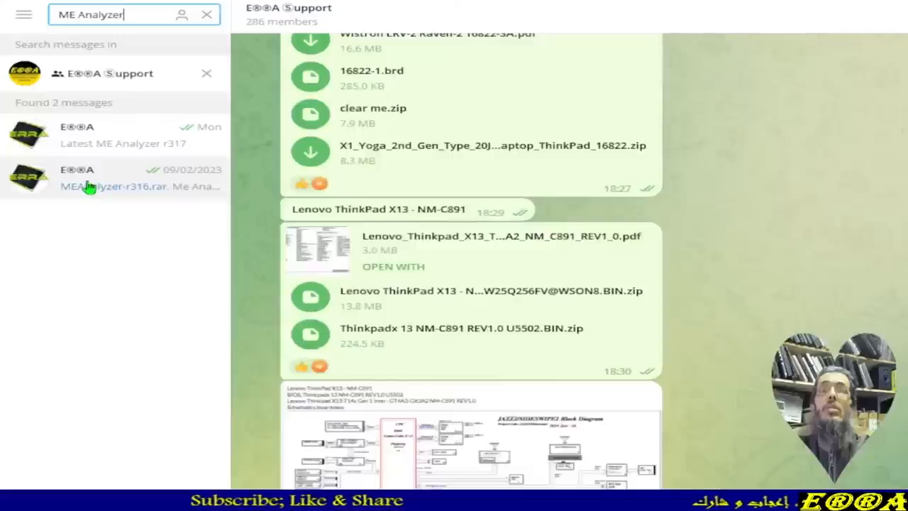
click(89, 186)
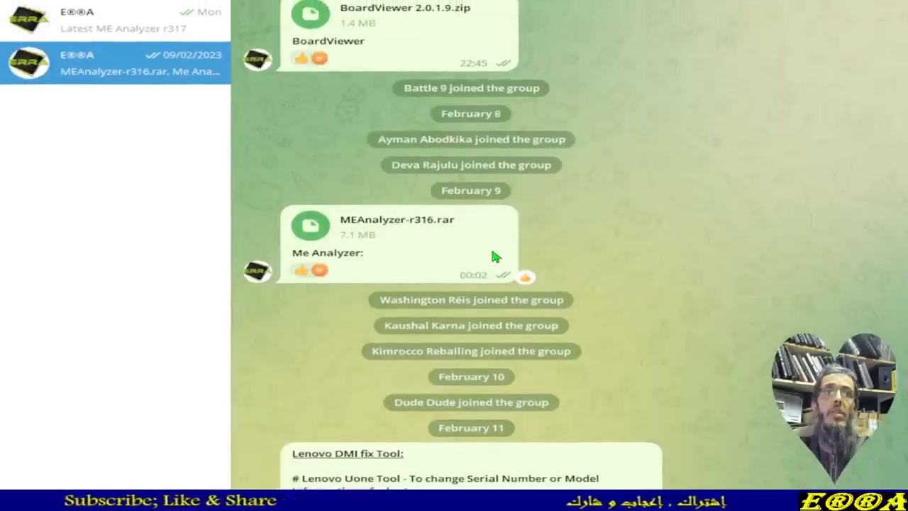
- Check the DB r317 release page on GitHub and return to Telegram to locate the MEA_ERRA.rar post from February 13
scroll(495, 256, down, 2)
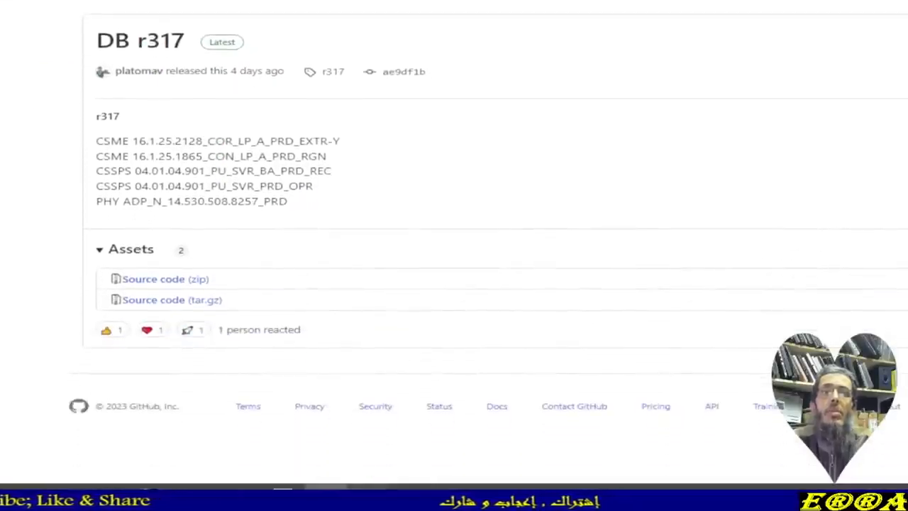
mouse_move(326, 496)
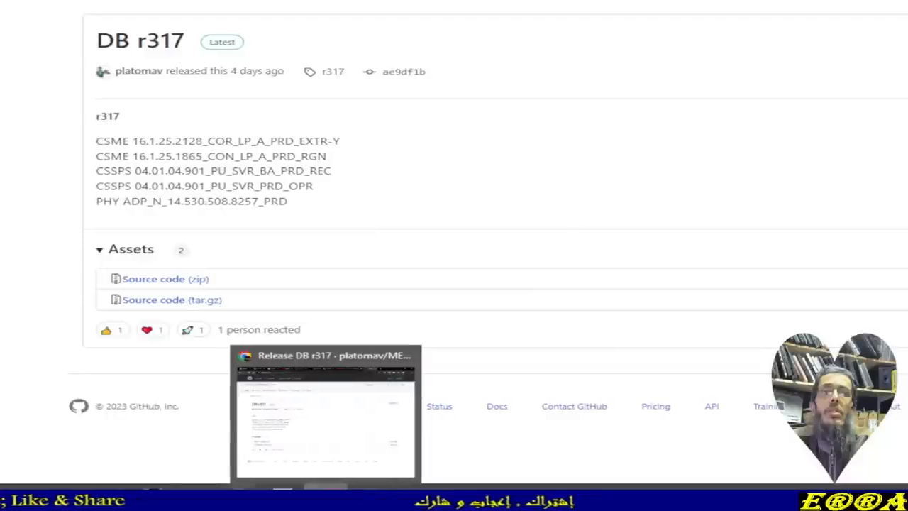
click(413, 495)
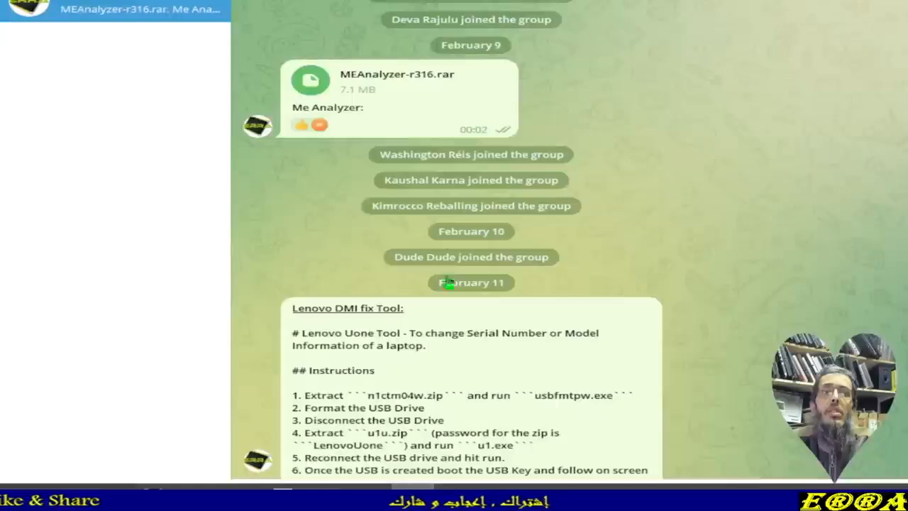
scroll(454, 253, down, 5)
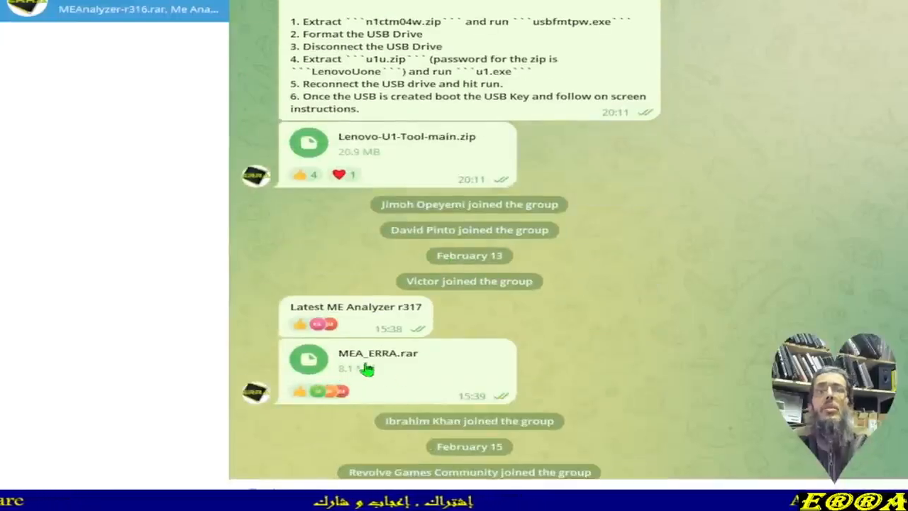
scroll(445, 368, down, 2)
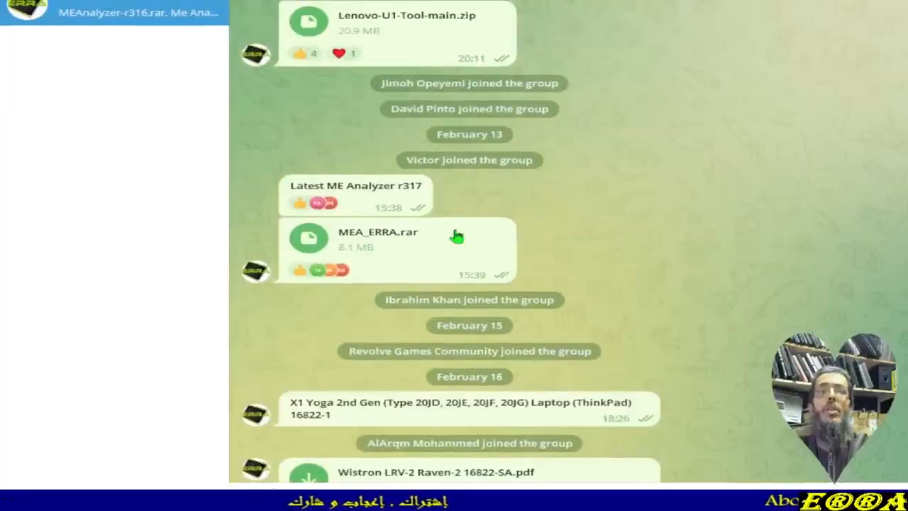
scroll(458, 236, down, 1)
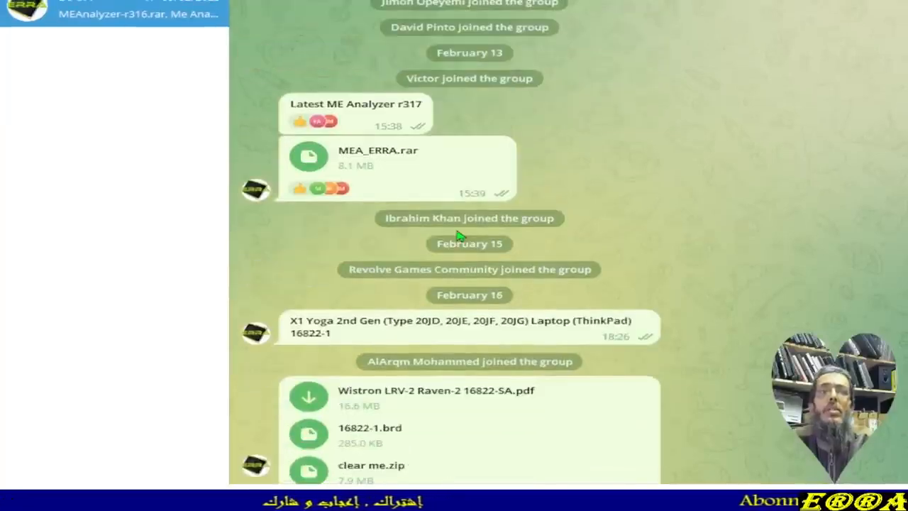
scroll(461, 237, up, 1)
- Edit the February 13 MEA_ERRA.rar post to add the caption "ME Analyzer r317" and save it
right_click(475, 236)
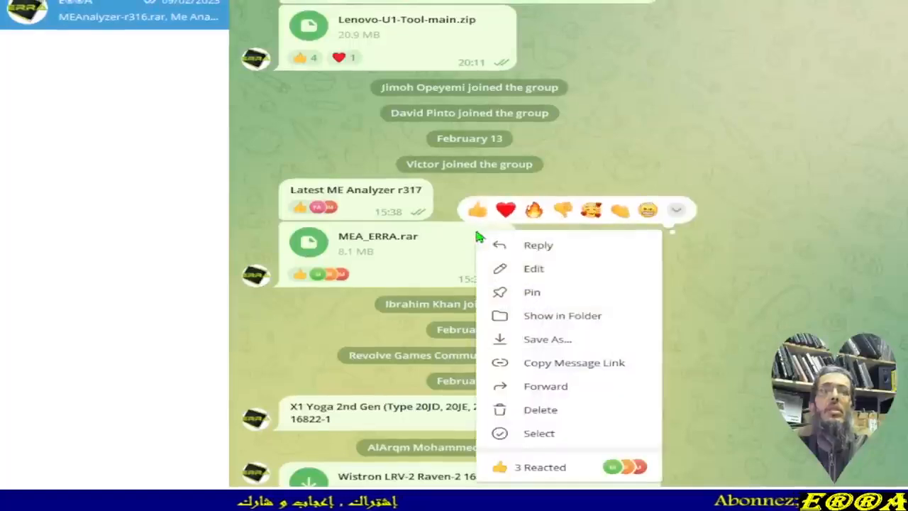
click(534, 269)
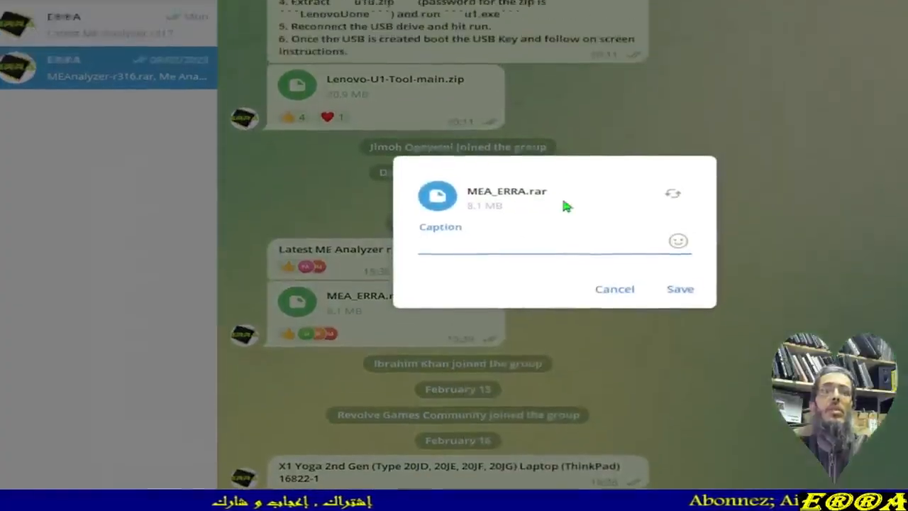
text(M)
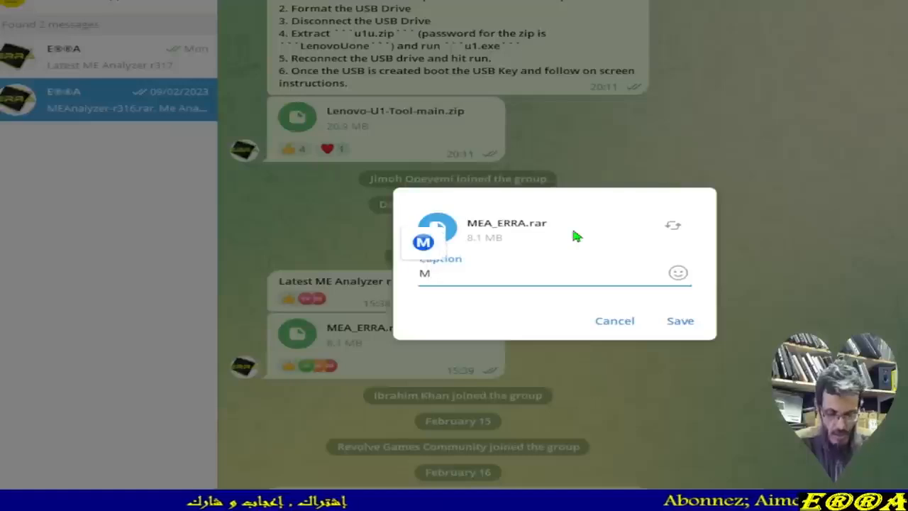
text(E Anal)
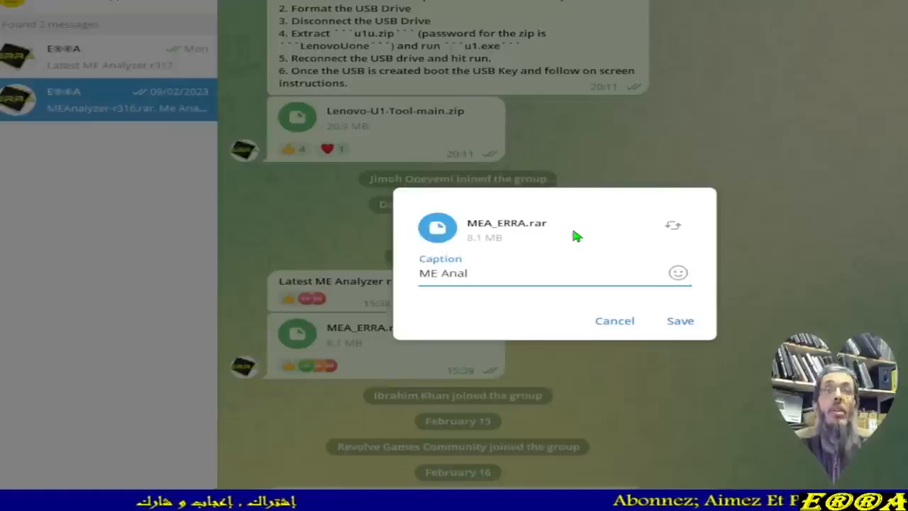
text(a)
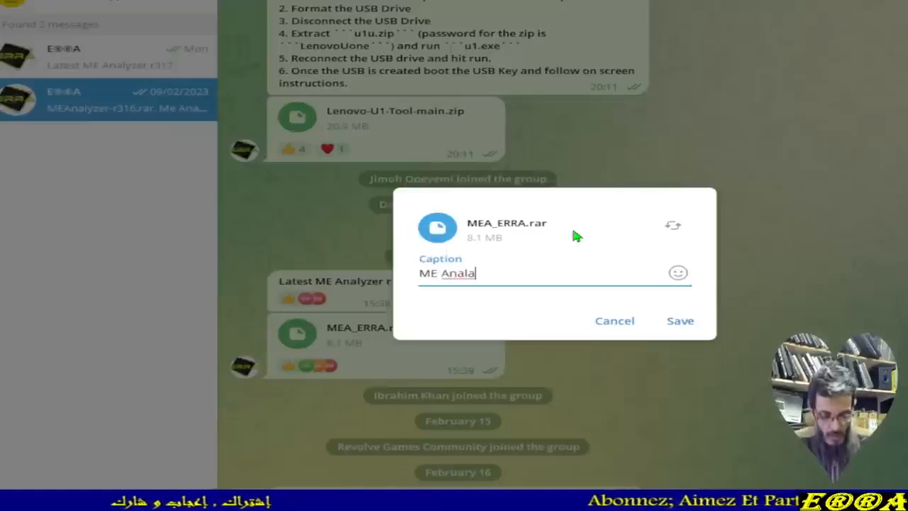
text(yzer )
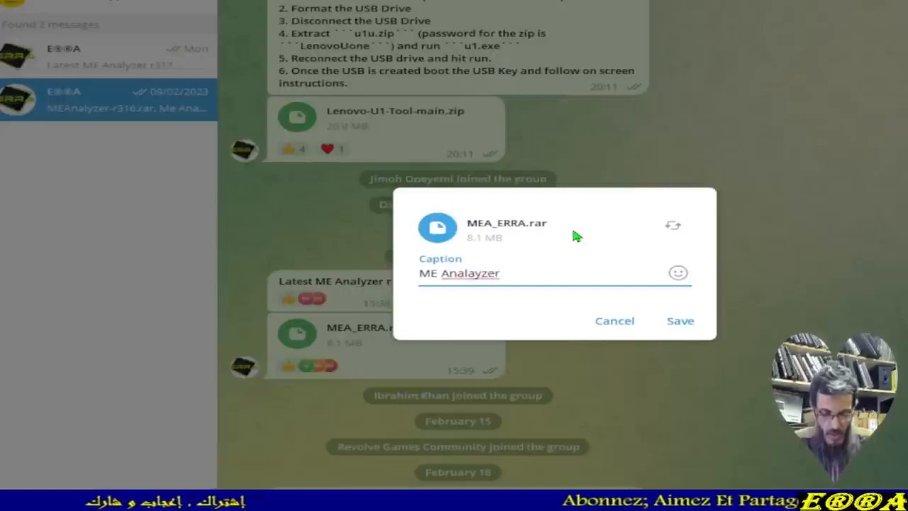
text(r)
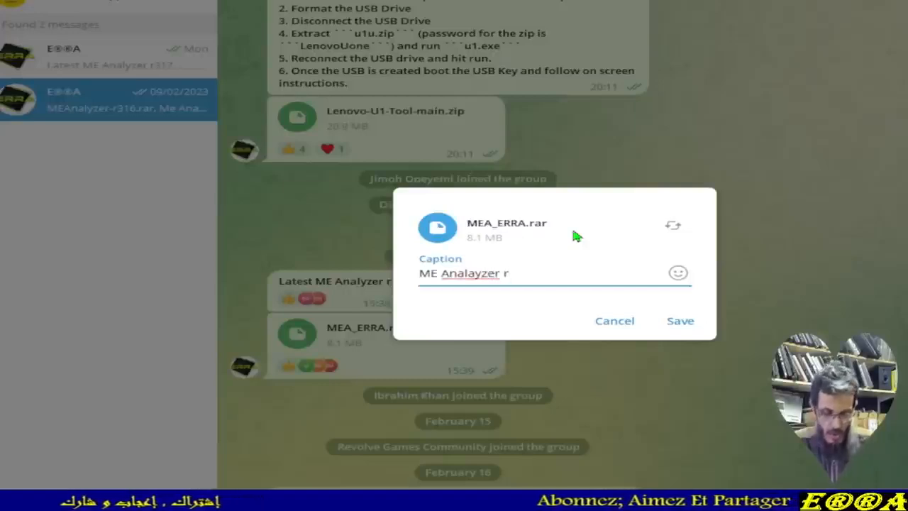
text(31)
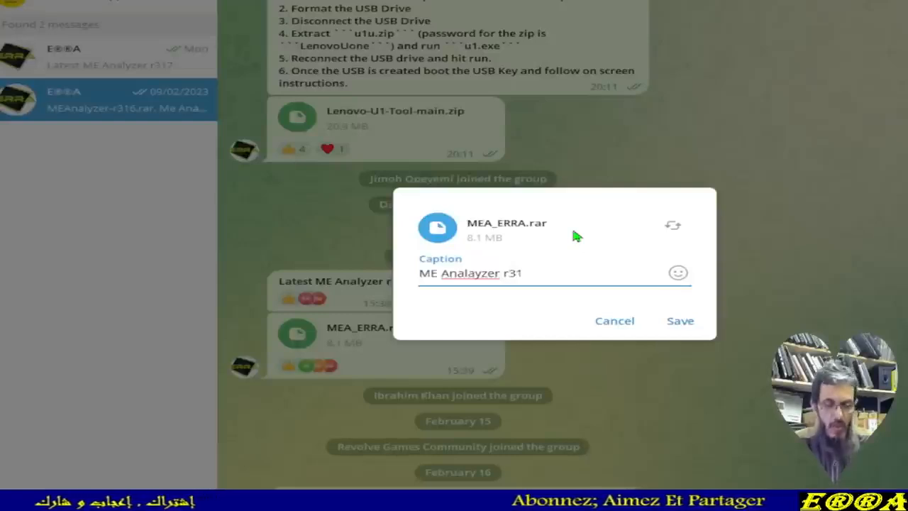
text(7)
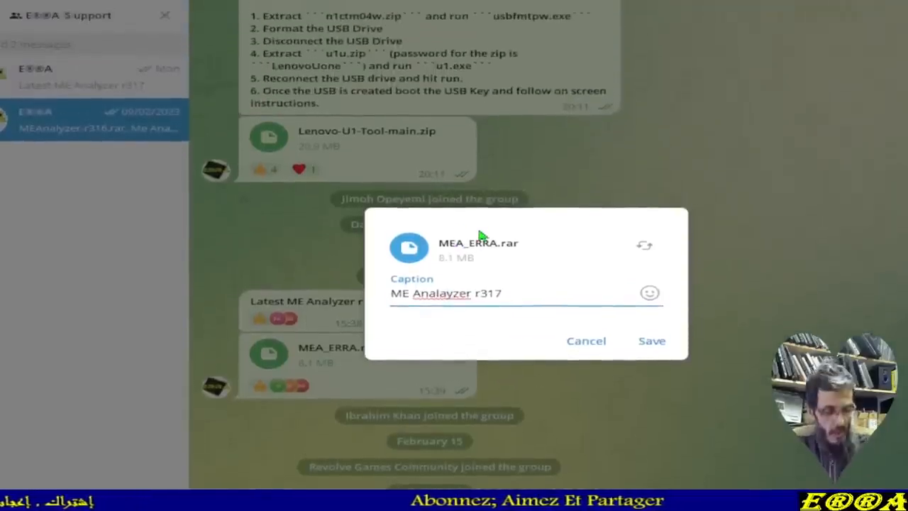
click(440, 290)
key(BackSpace)
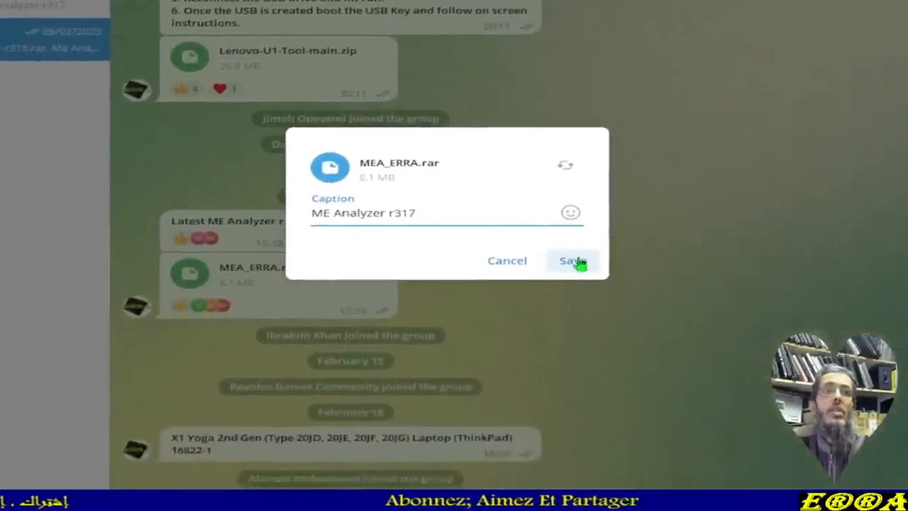
click(621, 298)
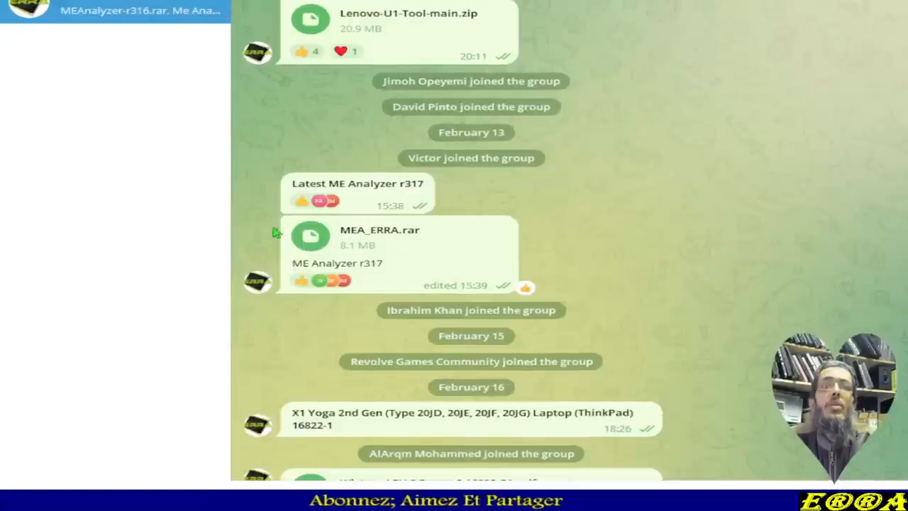
- Highlight the "Latest ME Analyzer r317" message and review it together with the MEA_ERRA.rar post
drag(294, 229, 360, 233)
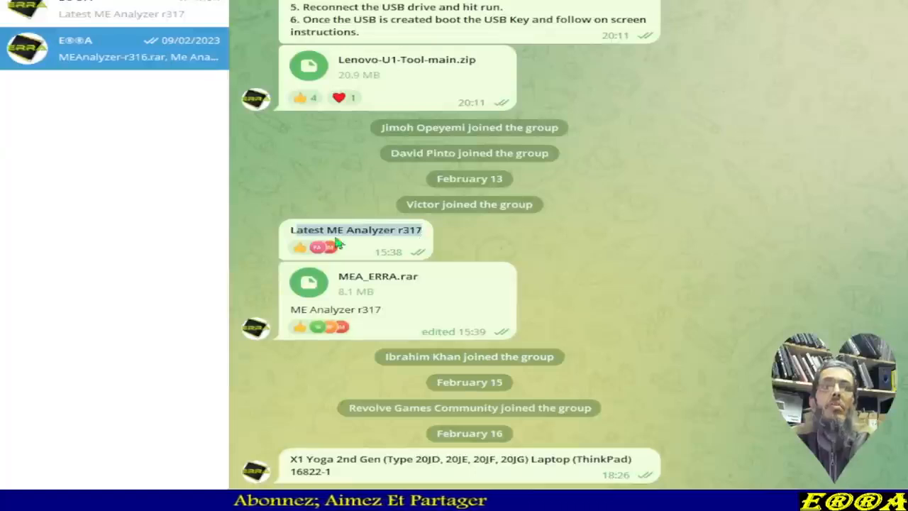
click(308, 233)
drag(307, 242, 420, 240)
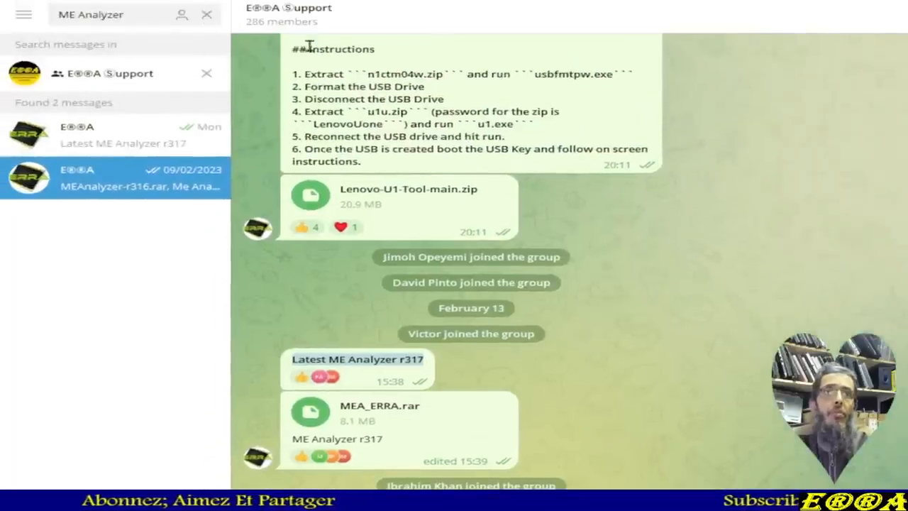
scroll(568, 228, up, 6)
key(Up)
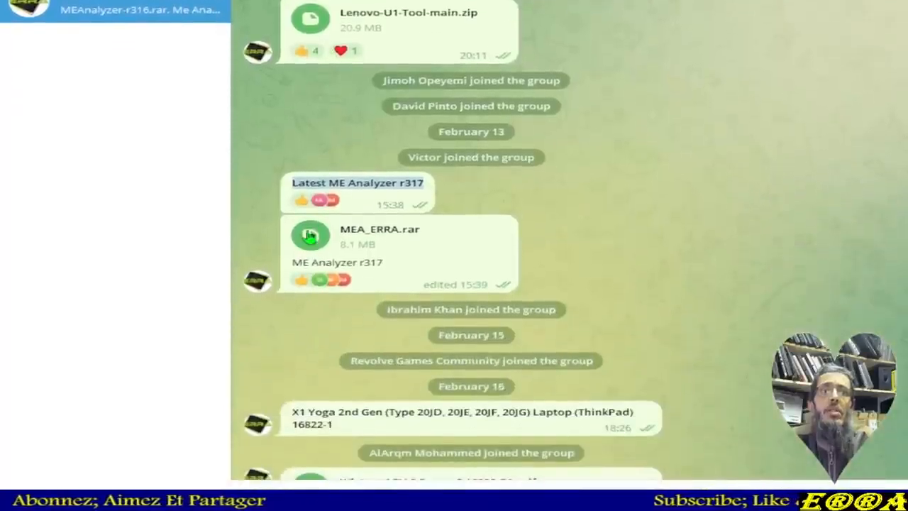
- Save the MEA_ERRA.rar attachment to the Desktop folder Bios Fixing\LBE\Julio\Today
right_click(309, 413)
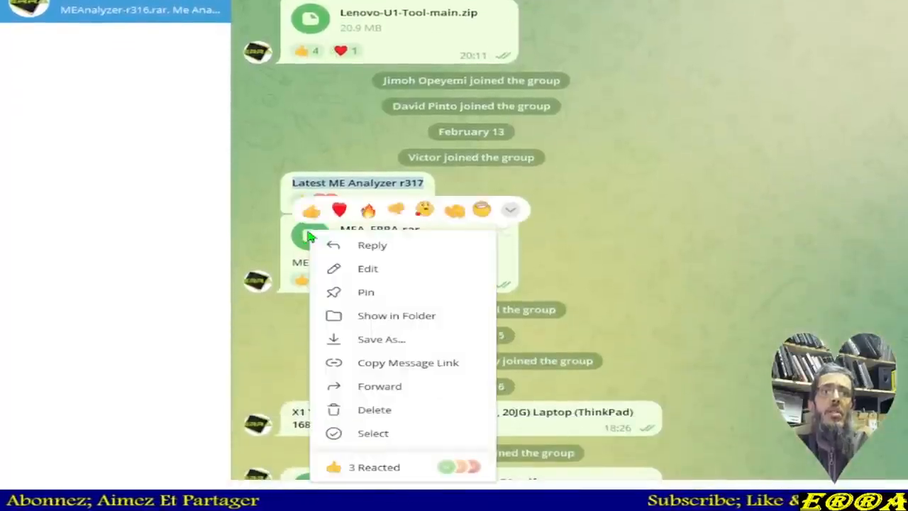
click(396, 346)
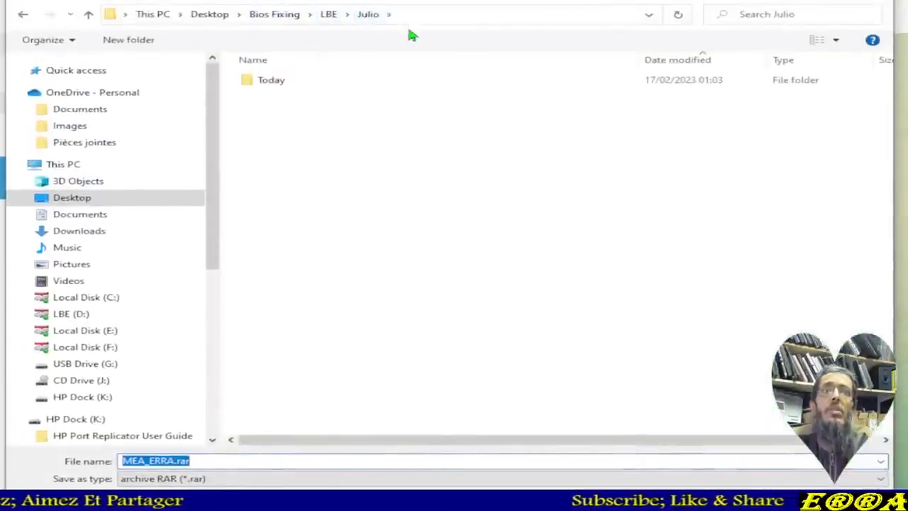
double_click(283, 84)
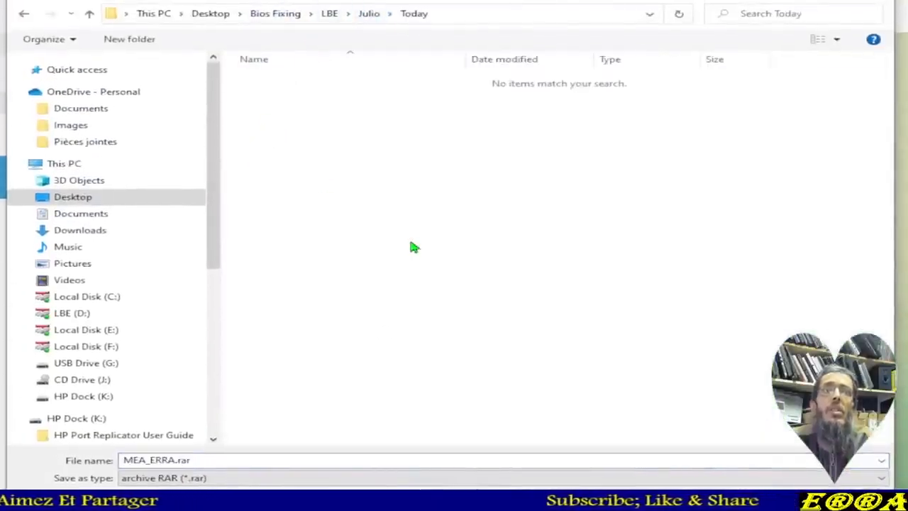
click(370, 13)
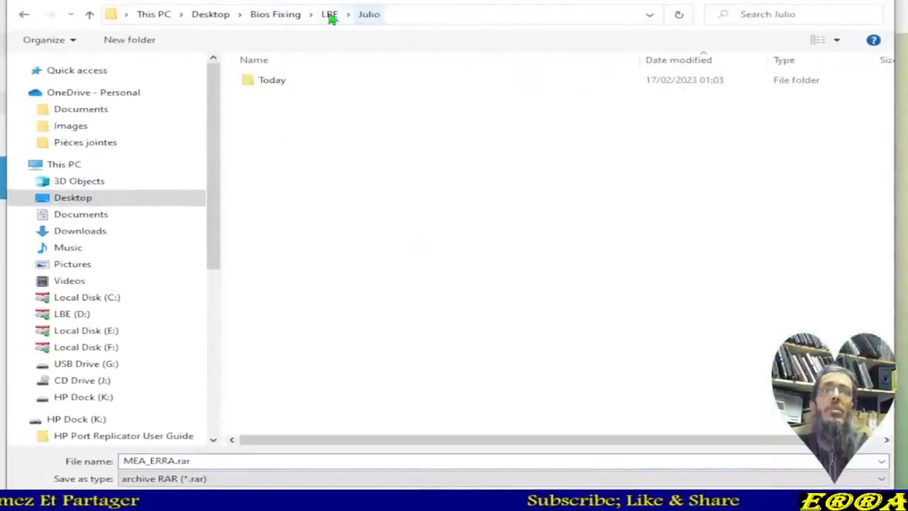
click(272, 16)
click(276, 84)
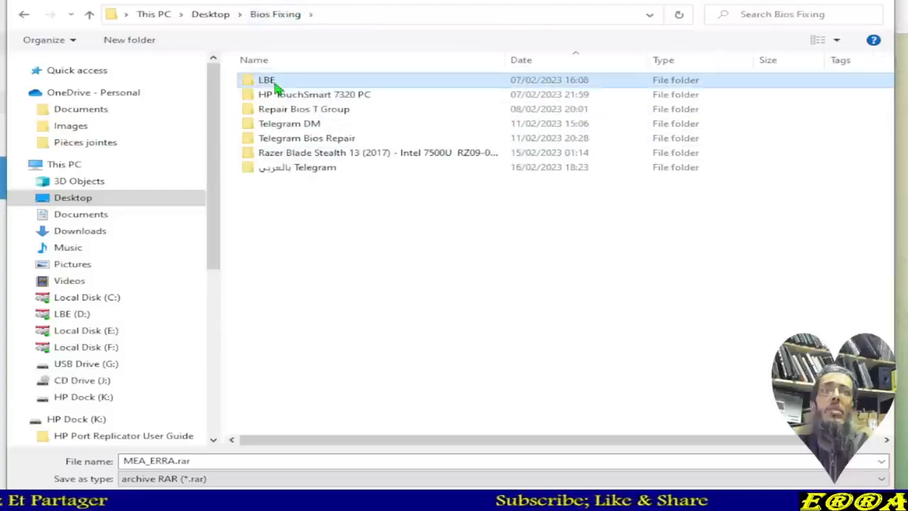
double_click(277, 84)
double_click(276, 82)
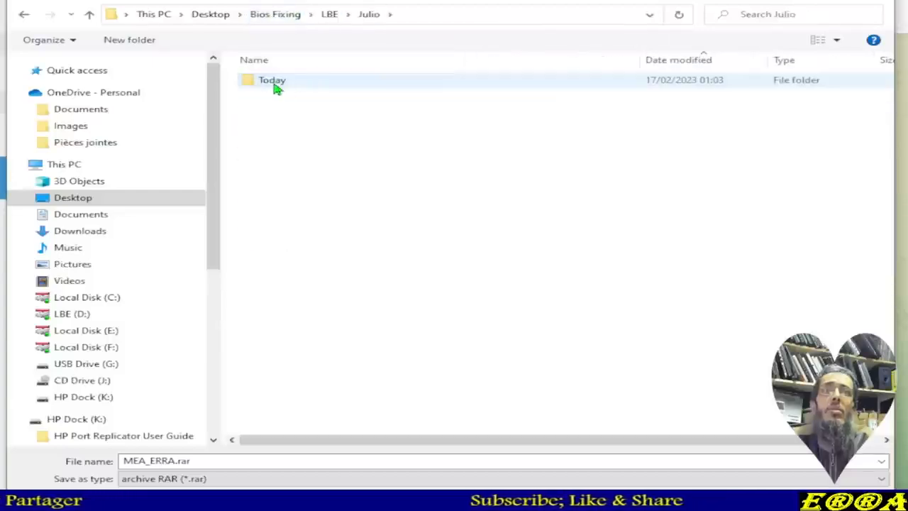
double_click(276, 84)
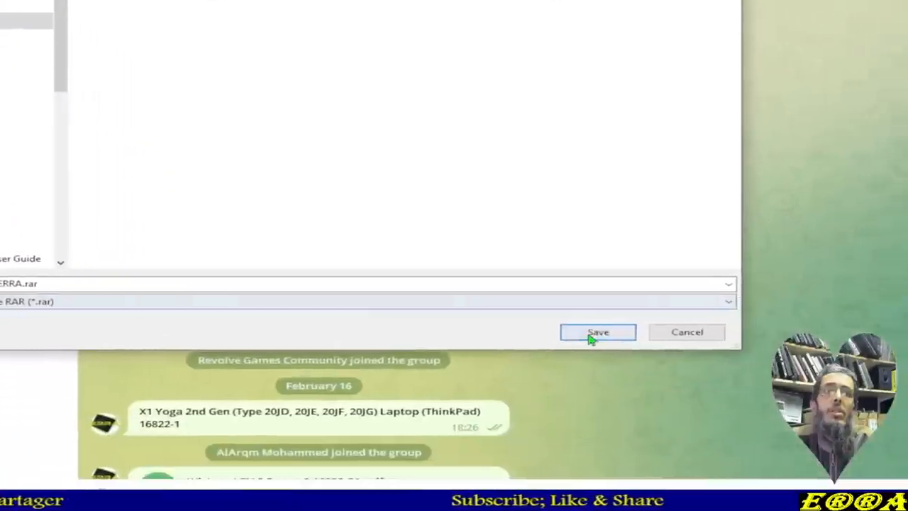
click(756, 508)
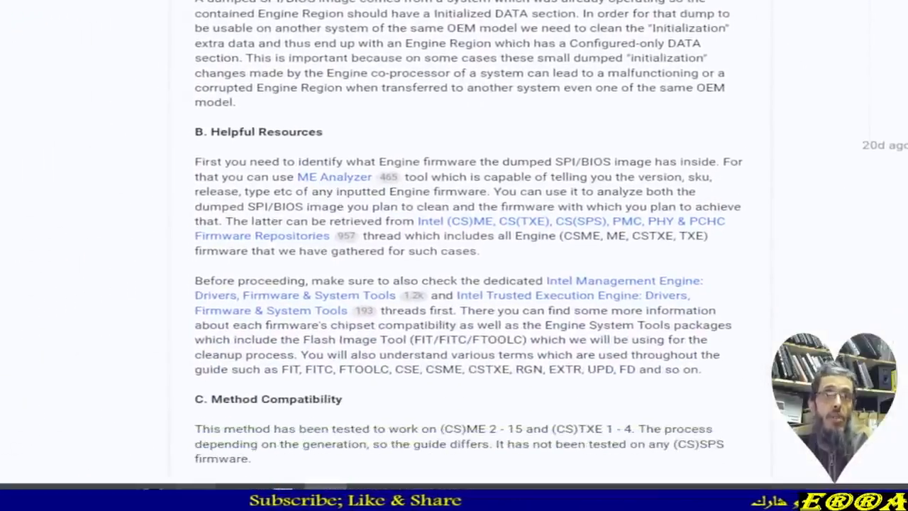
- Switch to File Explorer's Today folder, extract MEA_ERRA.rar in place and open the extracted MEA folder
click(285, 490)
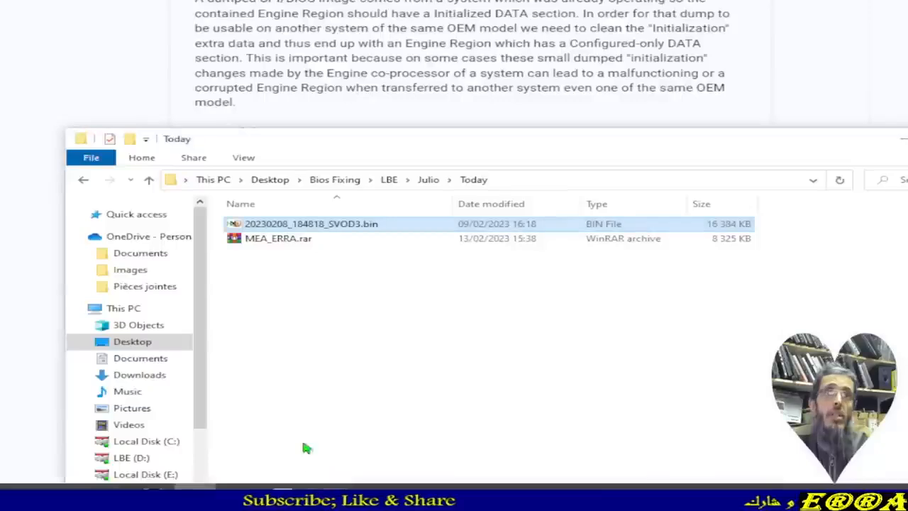
double_click(263, 240)
right_click(263, 240)
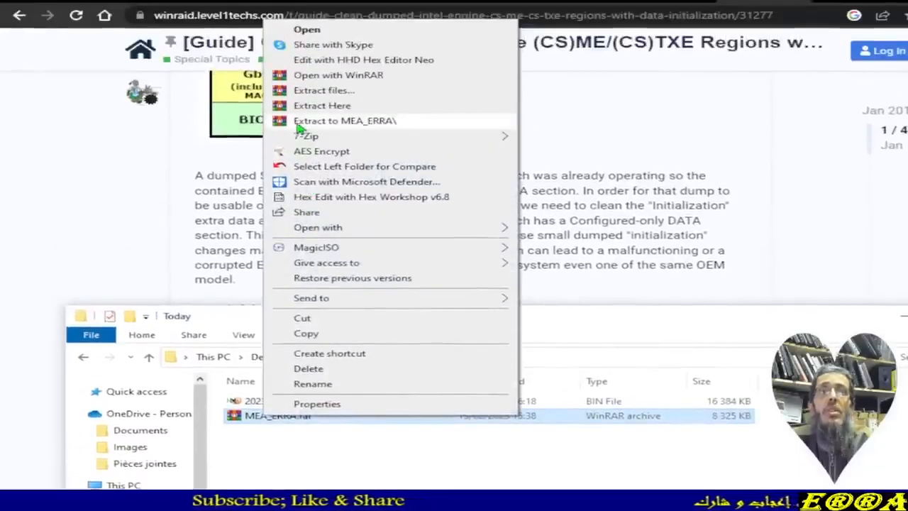
click(333, 107)
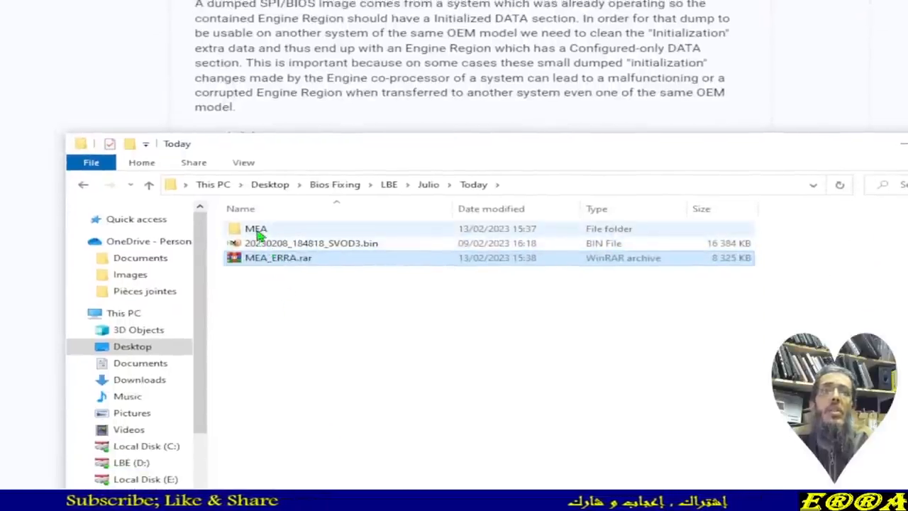
double_click(256, 234)
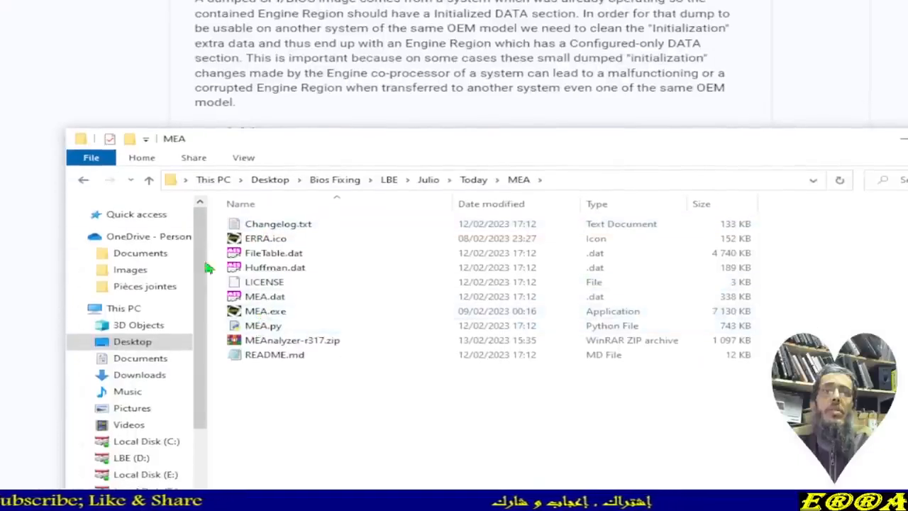
click(149, 181)
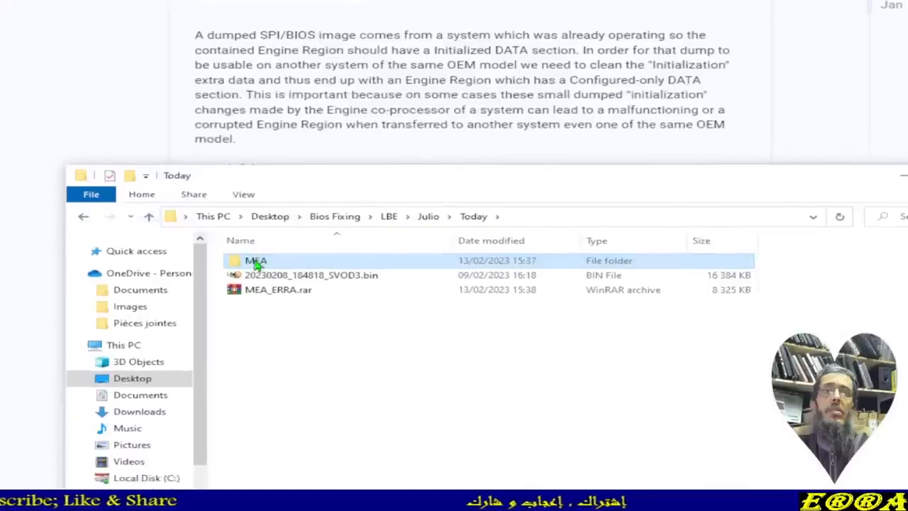
right_click(259, 250)
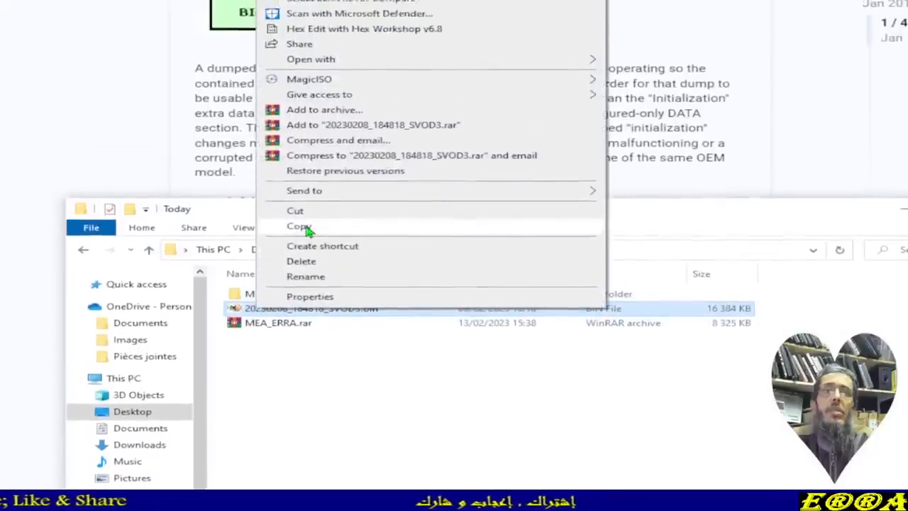
click(250, 270)
double_click(250, 270)
right_click(270, 419)
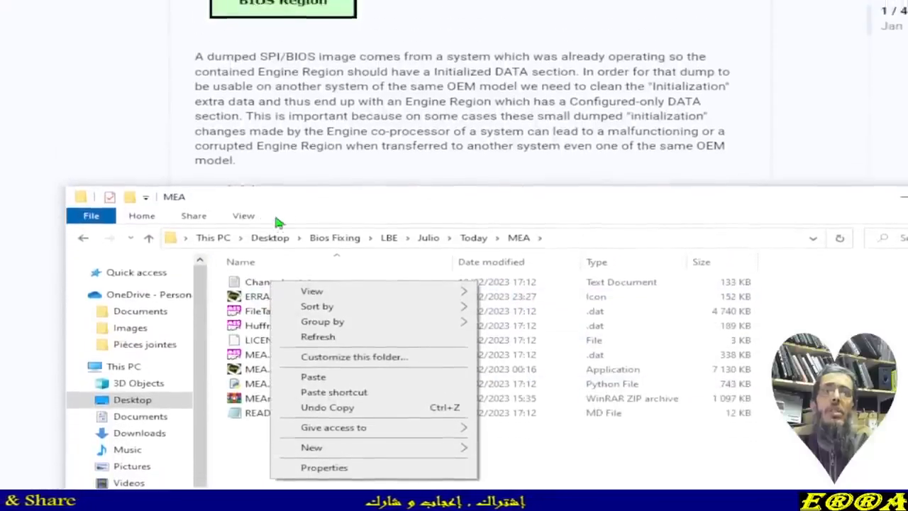
click(292, 176)
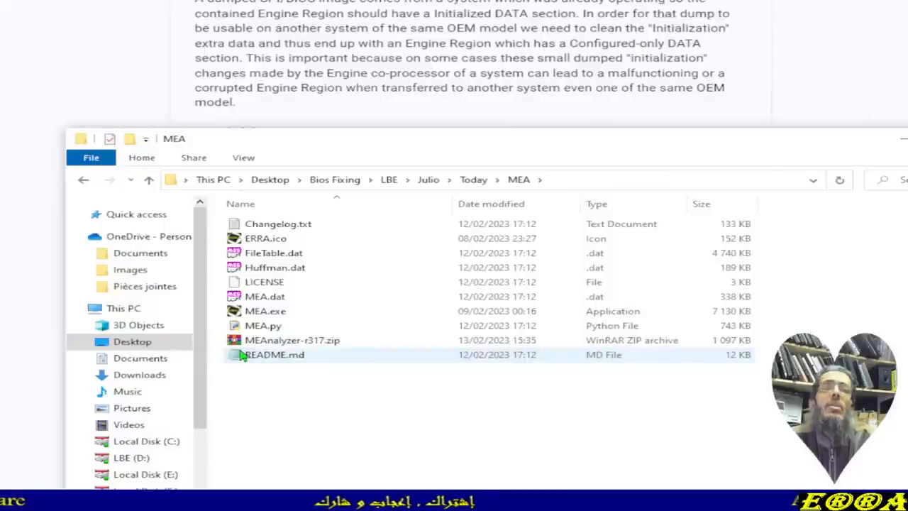
- Launch MEA.exe and supply 20230208_184818_SVOD3.bin from the Today folder as ME Analyzer's input file
click(259, 315)
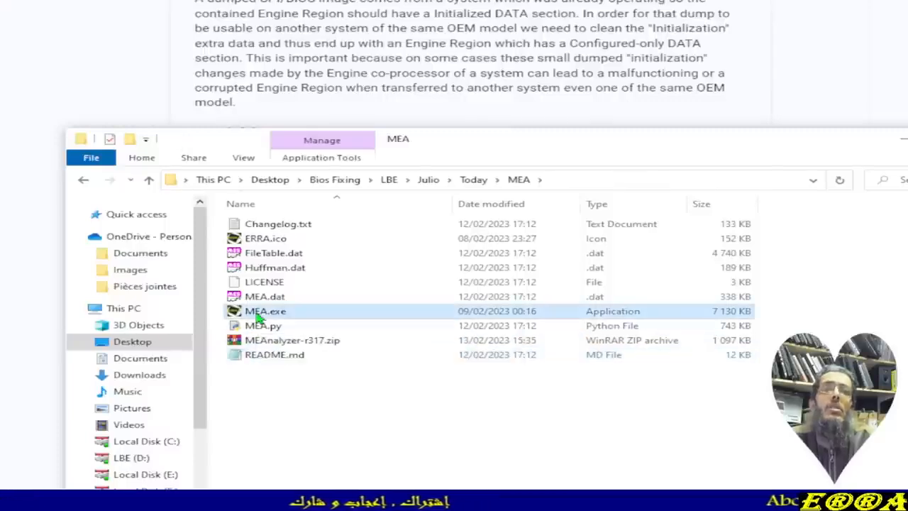
double_click(259, 315)
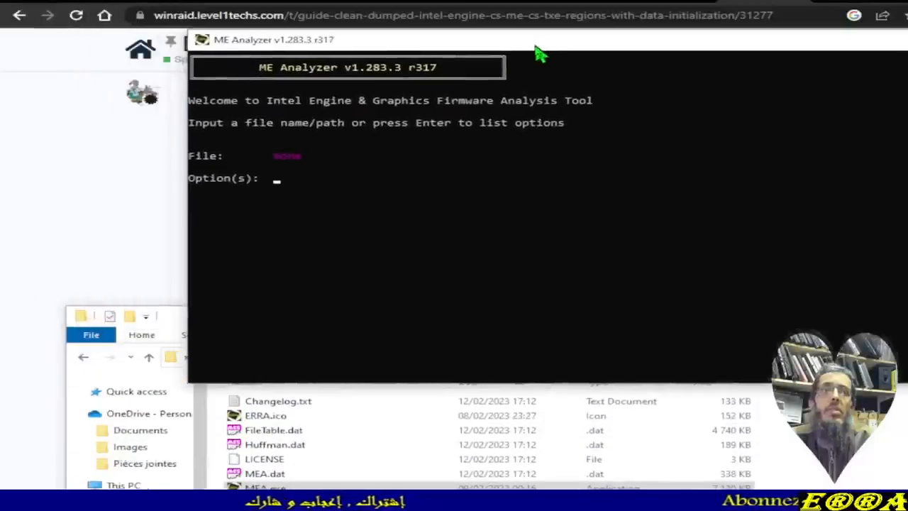
click(408, 430)
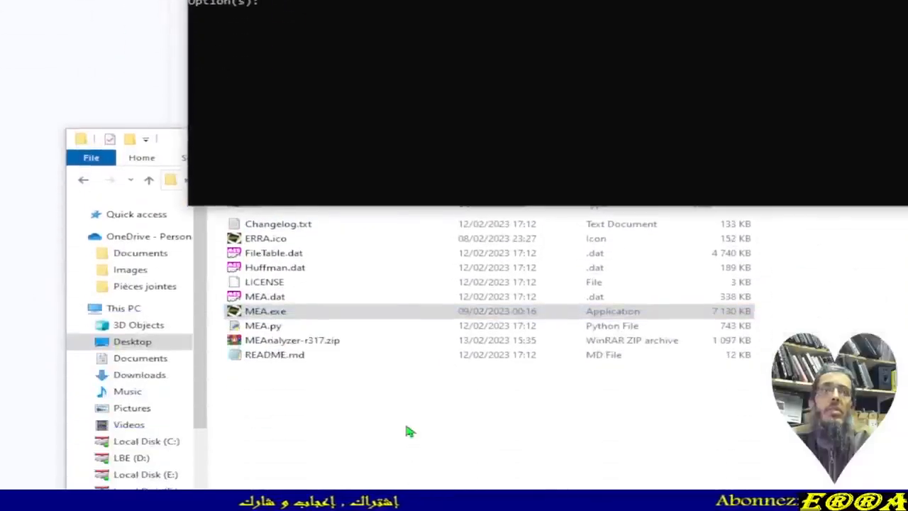
click(149, 182)
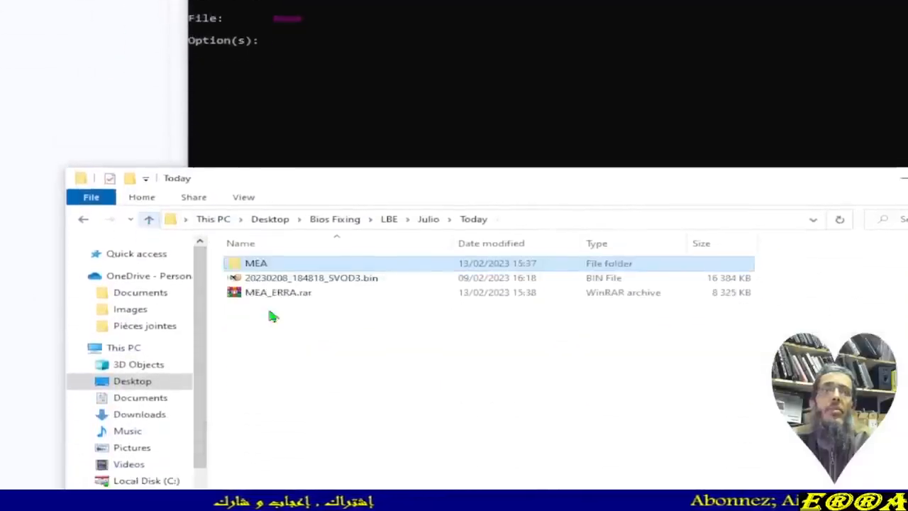
drag(253, 240, 348, 61)
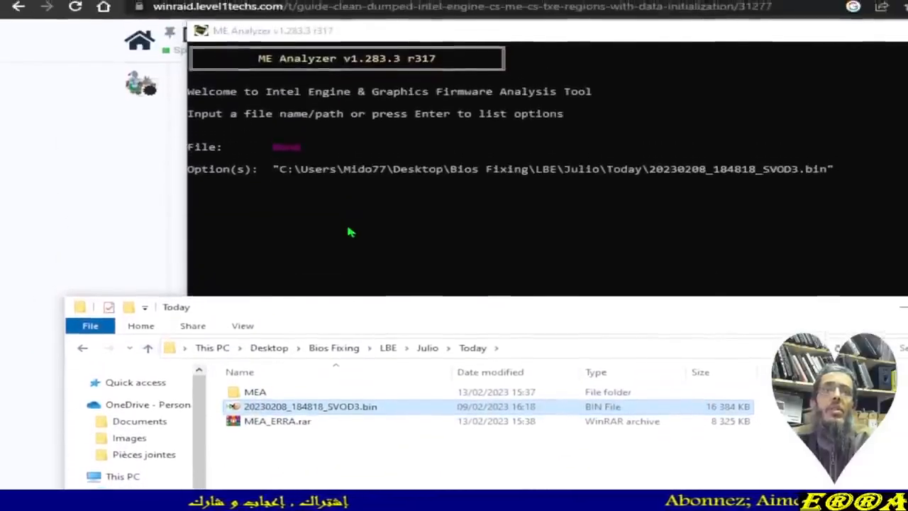
- Run ME Analyzer on 20230208_184818_SVOD3.bin and arrange its window so the whole results table can be read
click(489, 256)
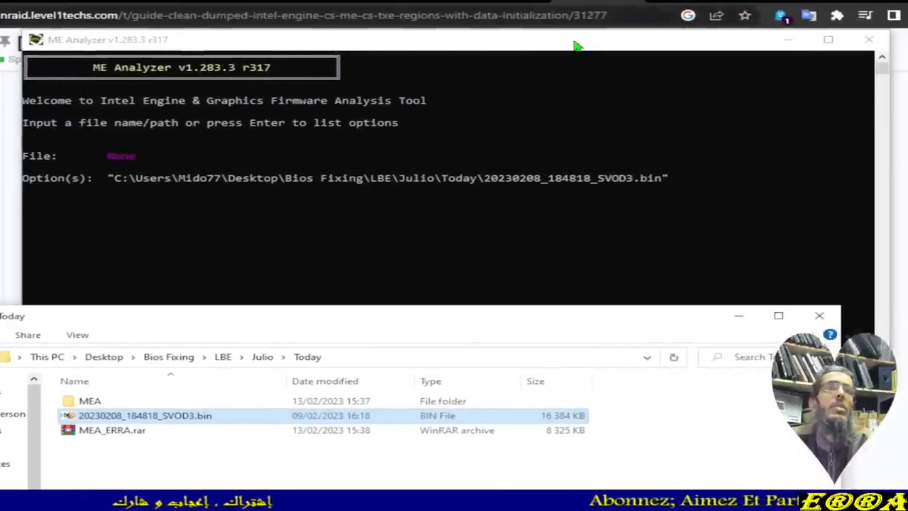
click(742, 44)
key(Return)
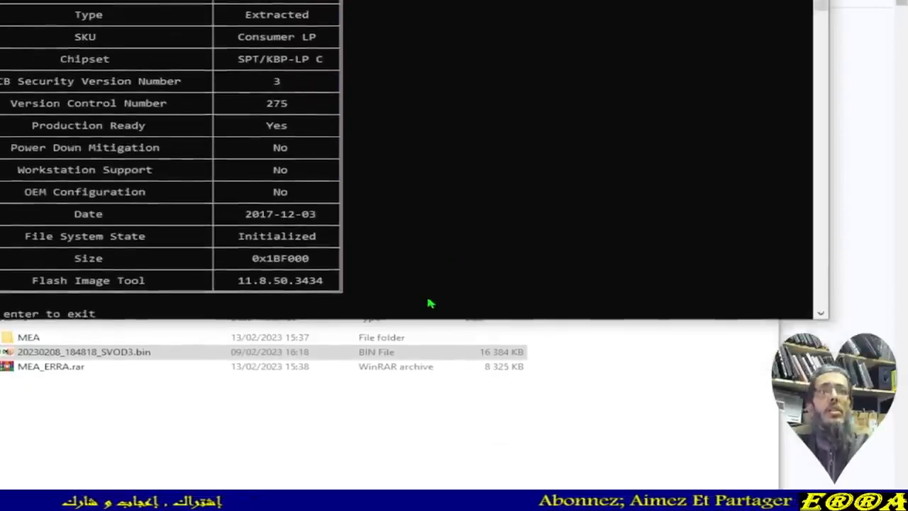
drag(437, 384, 432, 455)
drag(432, 299, 426, 367)
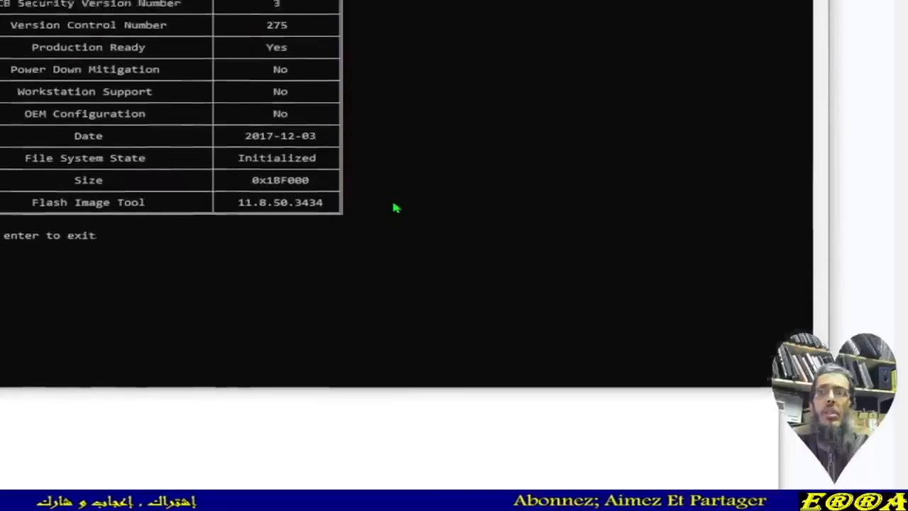
scroll(394, 203, up, 4)
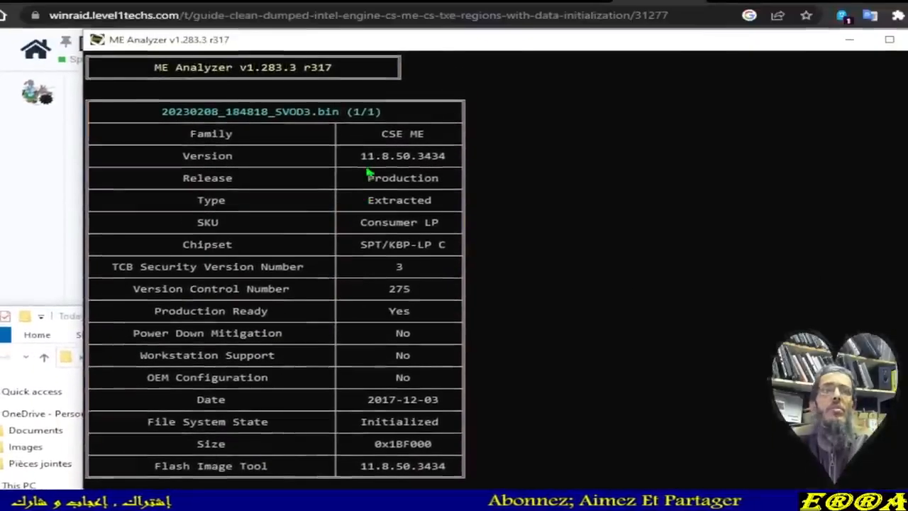
- Highlight the firmware's Version, Type, Release, SKU and Chipset values in the ME Analyzer results to review them
drag(347, 87, 423, 95)
drag(433, 159, 446, 159)
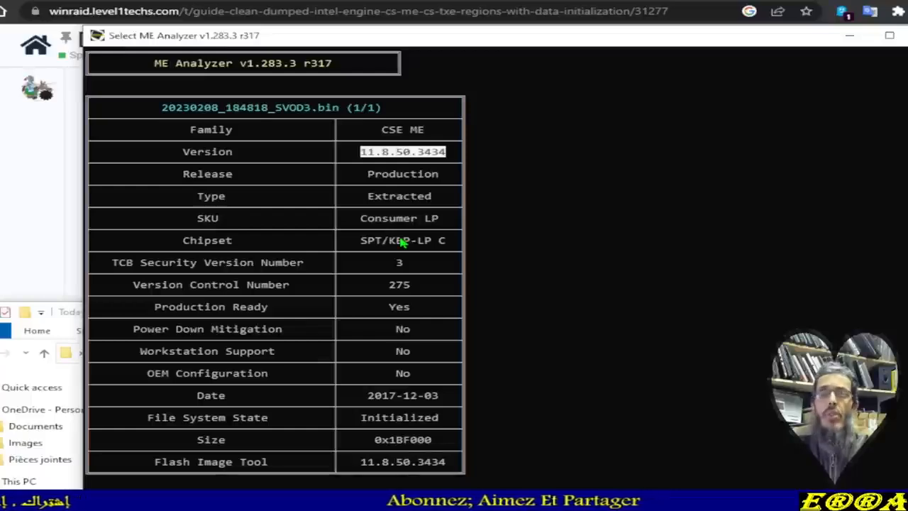
click(371, 196)
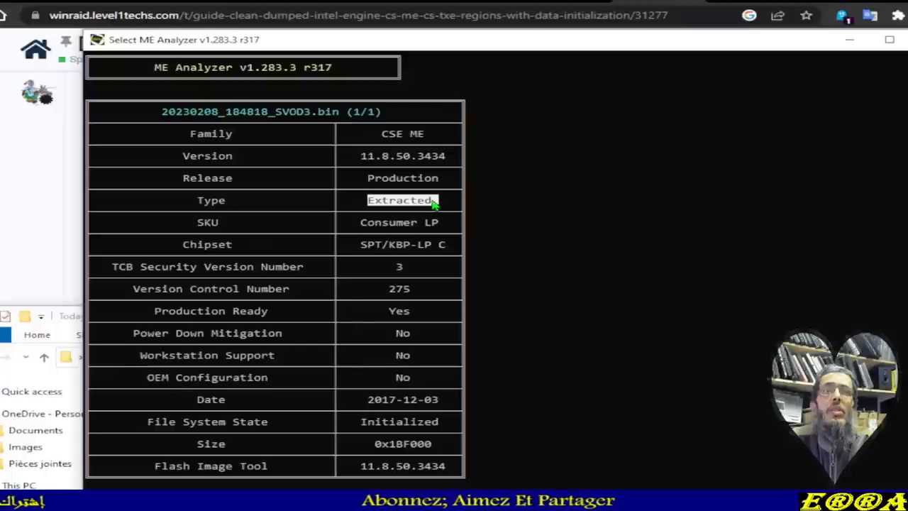
drag(368, 178, 418, 180)
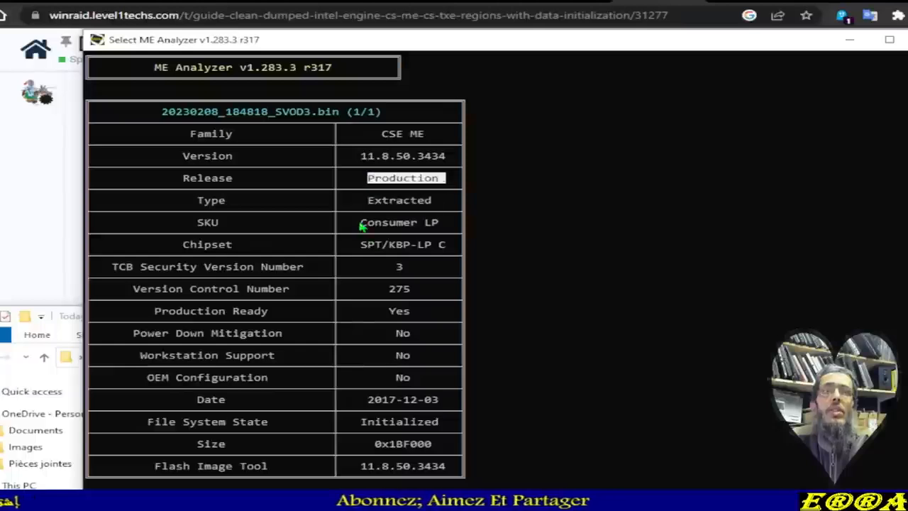
drag(362, 225, 441, 227)
drag(361, 244, 458, 249)
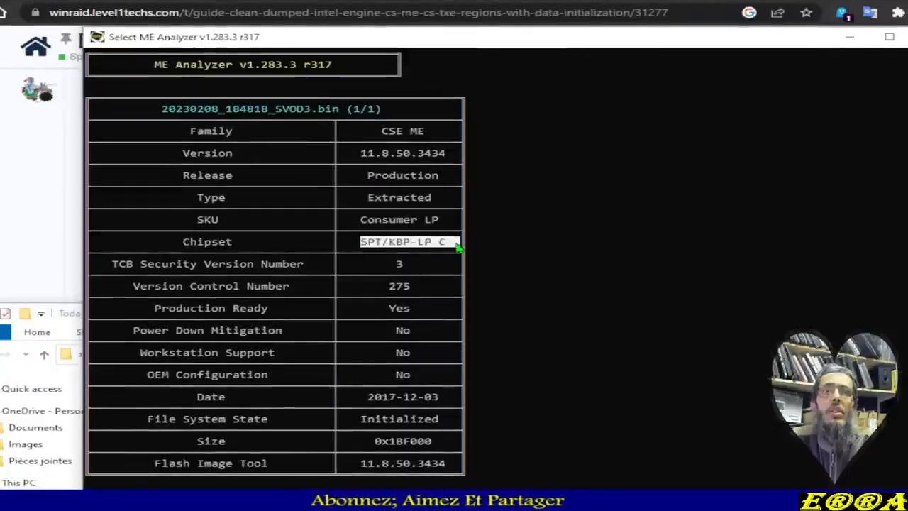
- Highlight the Power Down Mitigation row, narrow the ME Analyzer window and highlight the firmware Version value again
drag(134, 330, 290, 342)
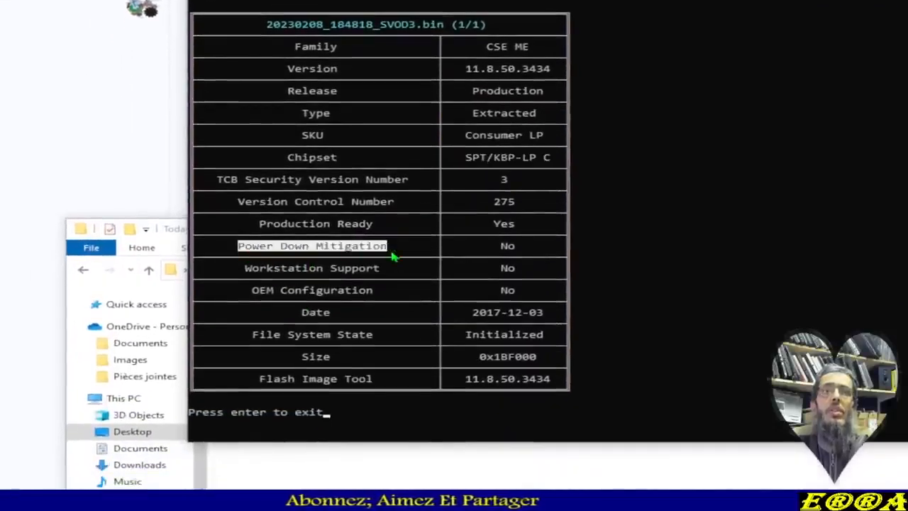
drag(394, 257, 517, 248)
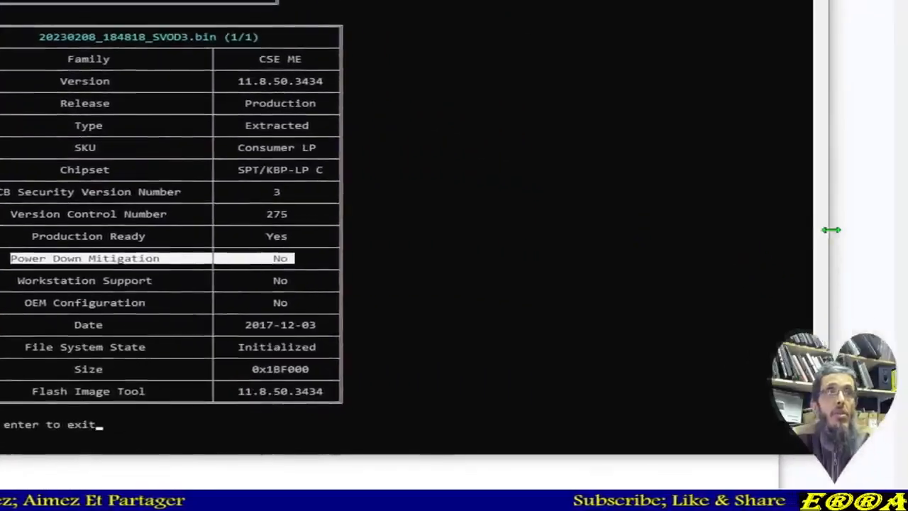
drag(831, 230, 456, 249)
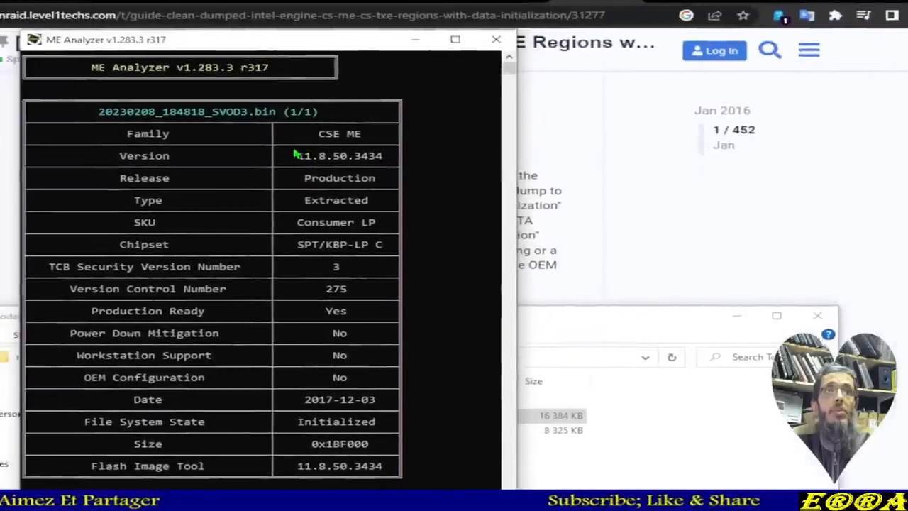
drag(296, 155, 373, 165)
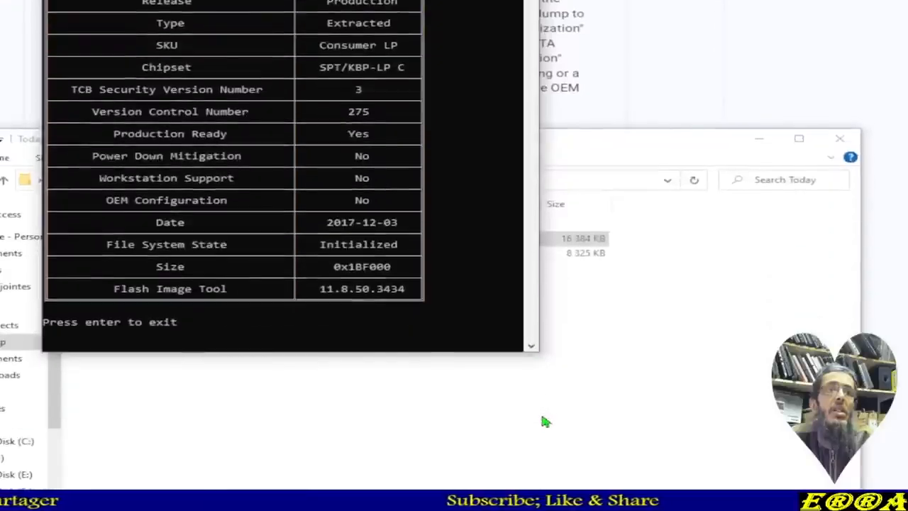
- Switch back to the cleaning guide in the browser and open its linked Firmware Repositories thread from the Helpful Resources section
click(544, 422)
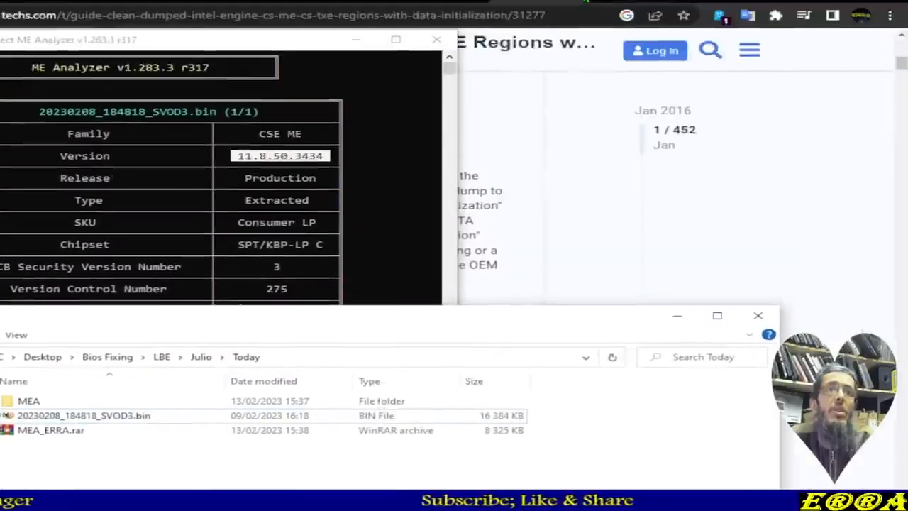
click(614, 0)
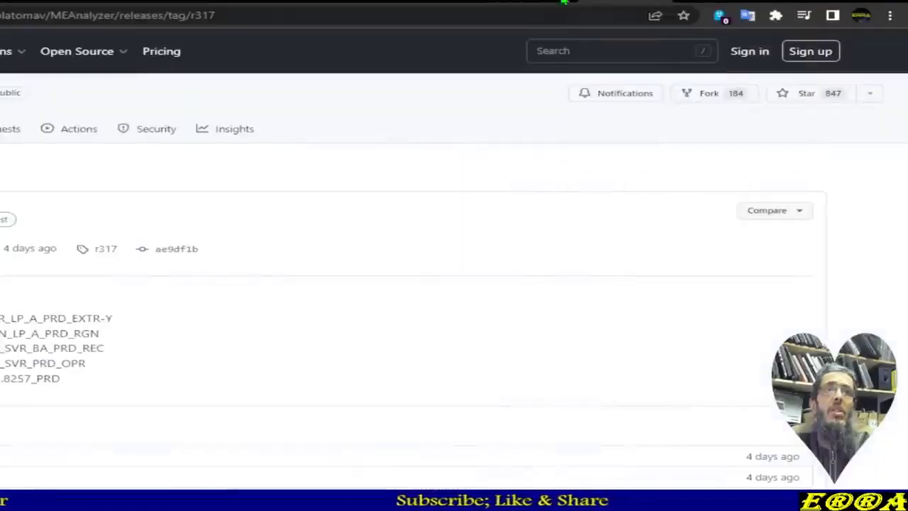
click(533, 1)
click(614, 1)
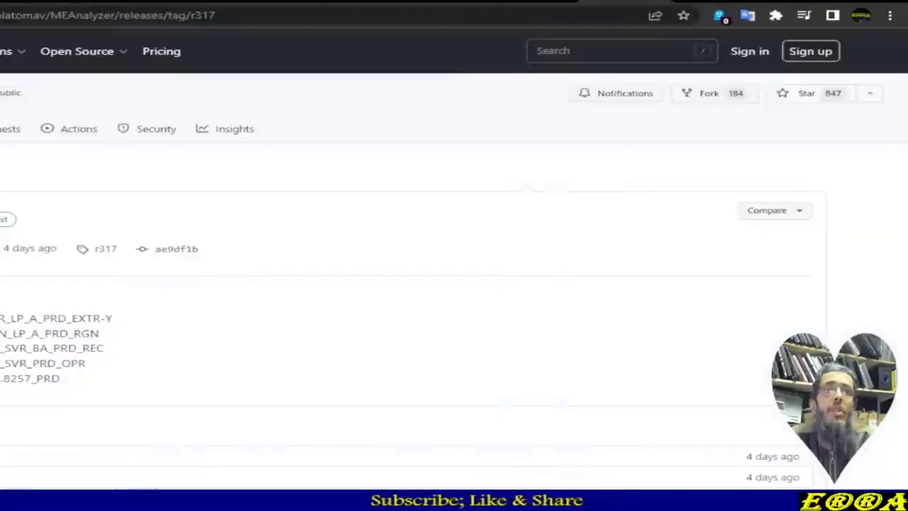
click(533, 2)
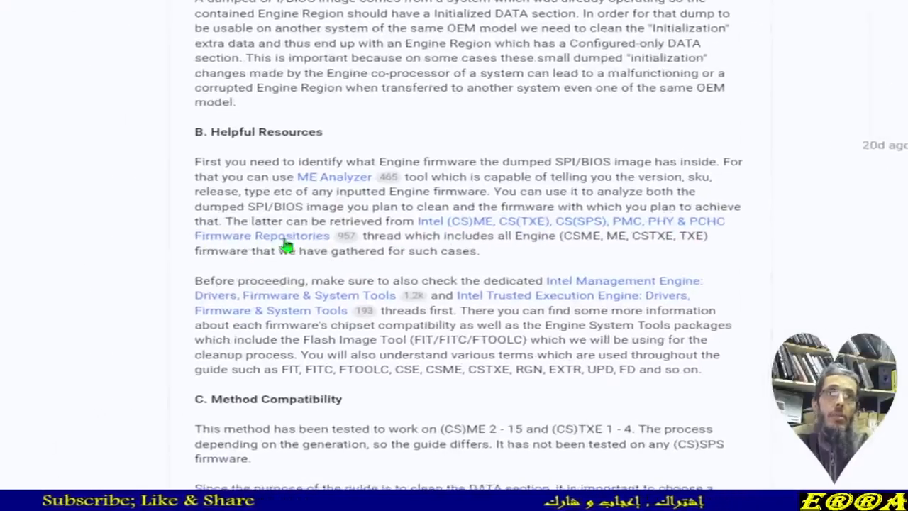
scroll(283, 238, up, 1)
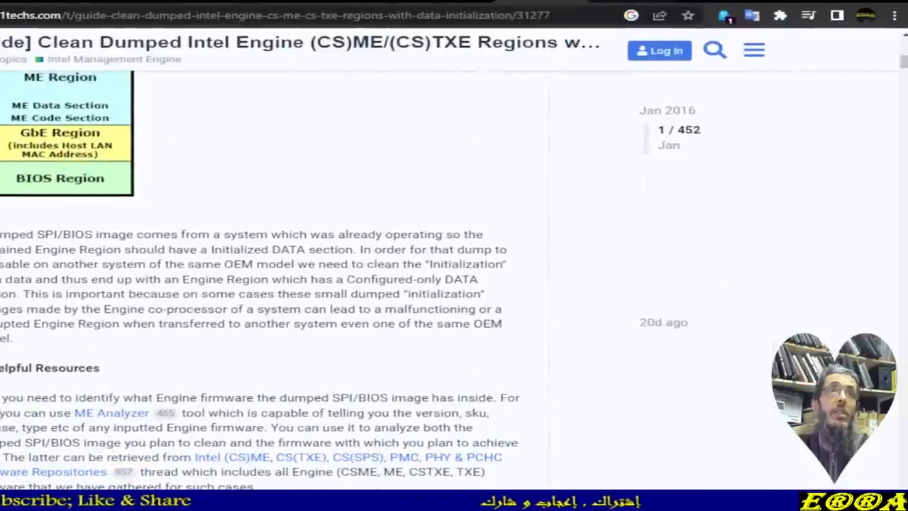
click(280, 297)
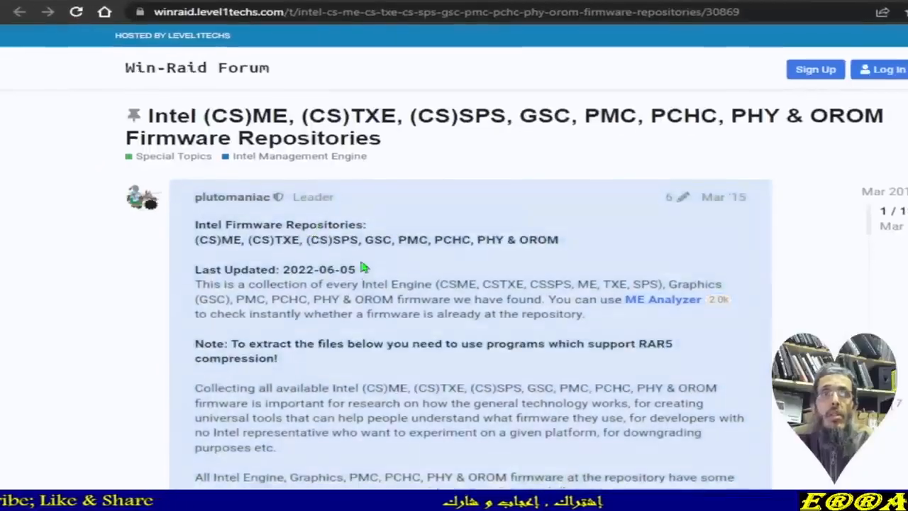
- Find the Intel (Converged Security) Management Engine list in the thread and open the repository link for CSME 11.8
scroll(365, 299, down, 10)
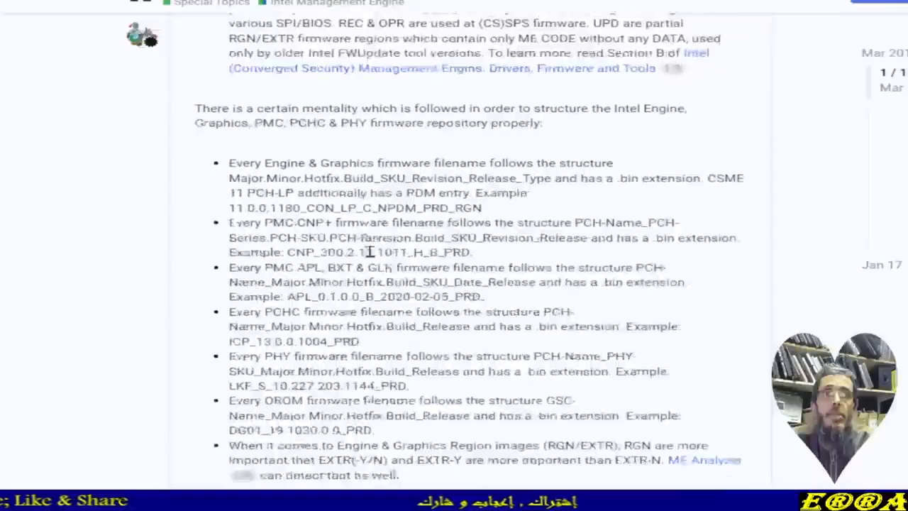
scroll(369, 251, down, 6)
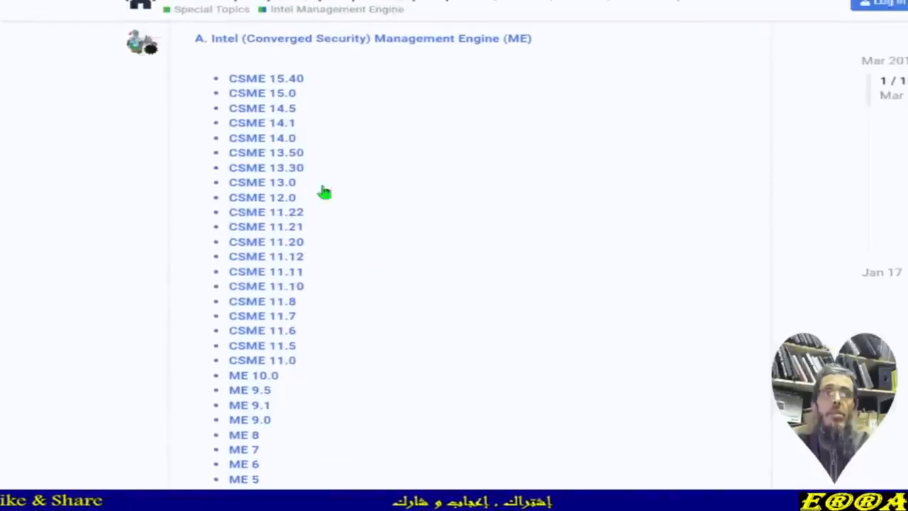
scroll(290, 175, up, 1)
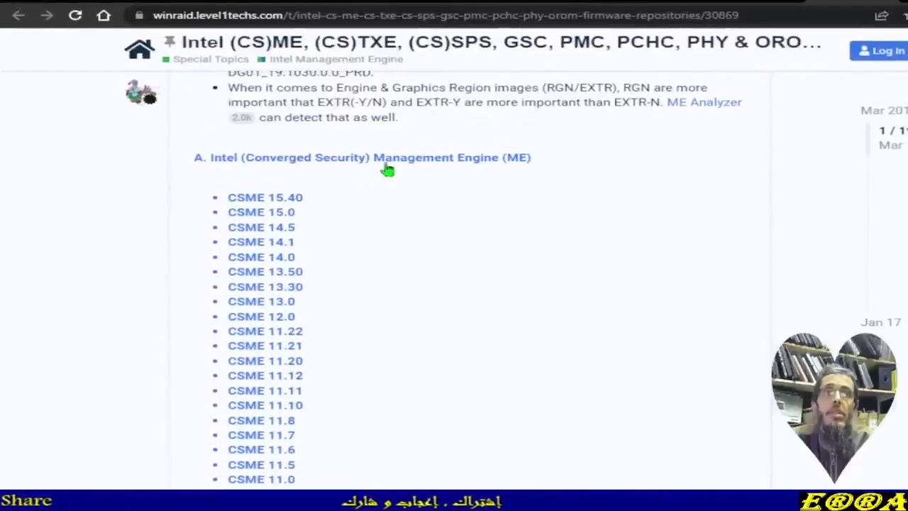
scroll(310, 235, down, 6)
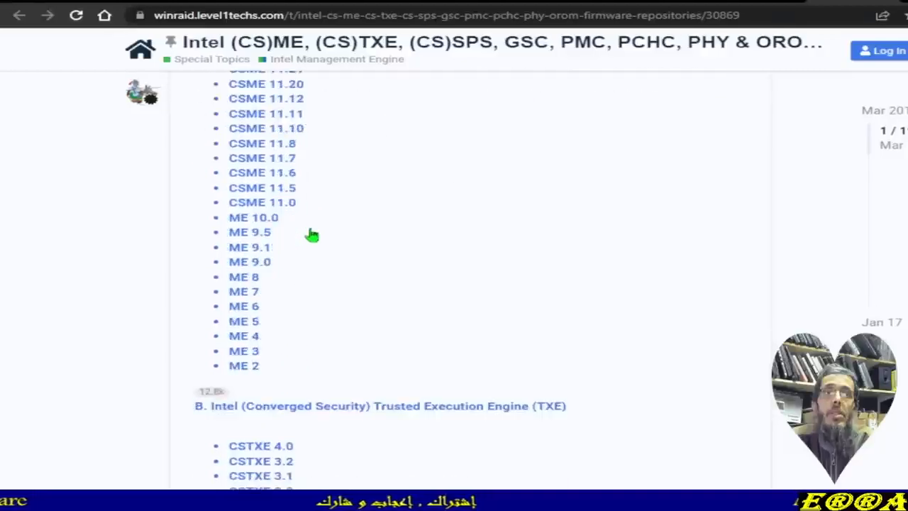
scroll(315, 240, down, 4)
scroll(317, 241, down, 7)
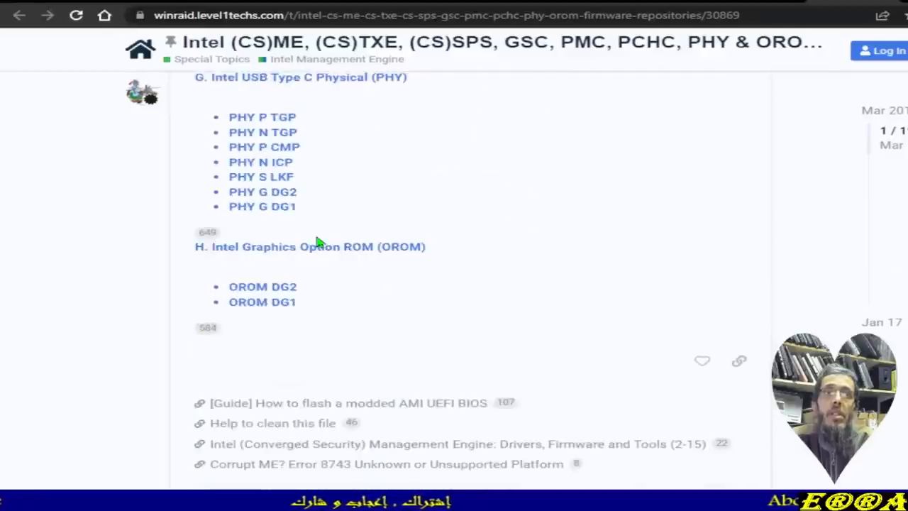
scroll(319, 242, up, 12)
scroll(317, 242, up, 12)
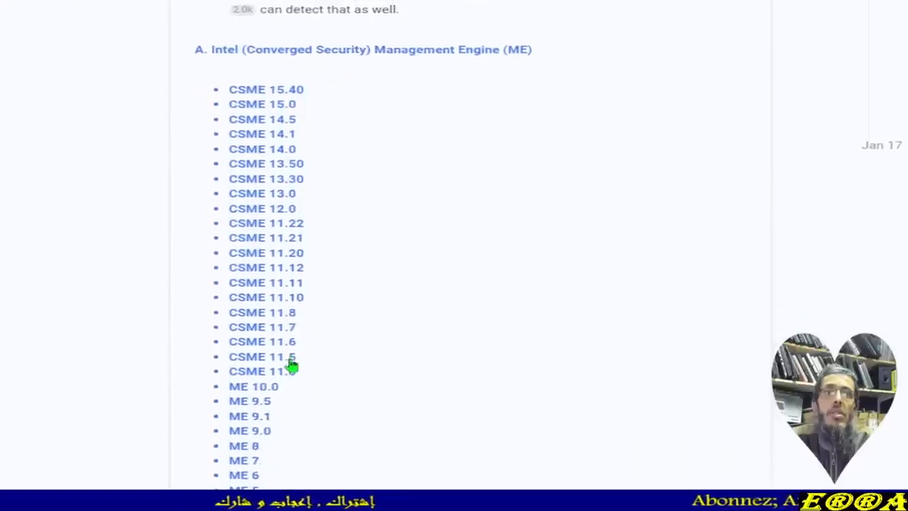
click(257, 319)
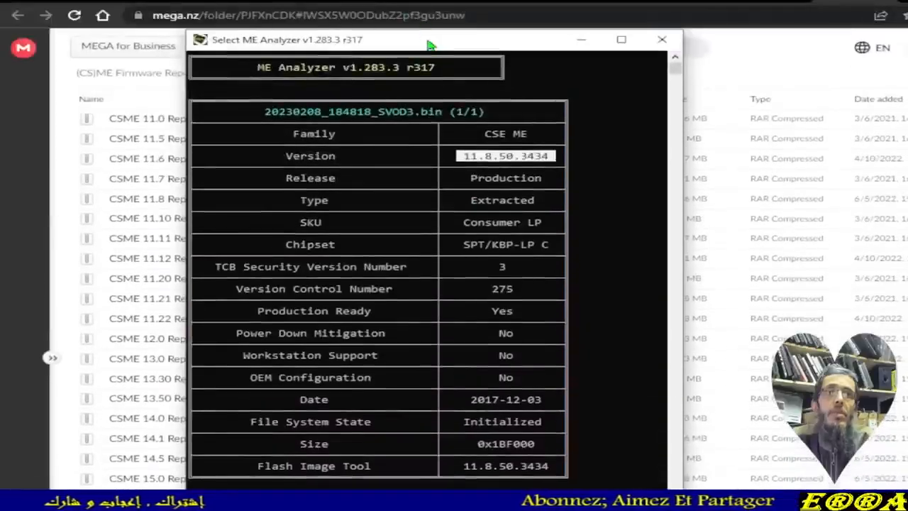
- Place ME Analyzer beside the MEGA file list to compare versions, and download CSME 11.8 Repository r39.rar as a ZIP
drag(436, 37, 539, 88)
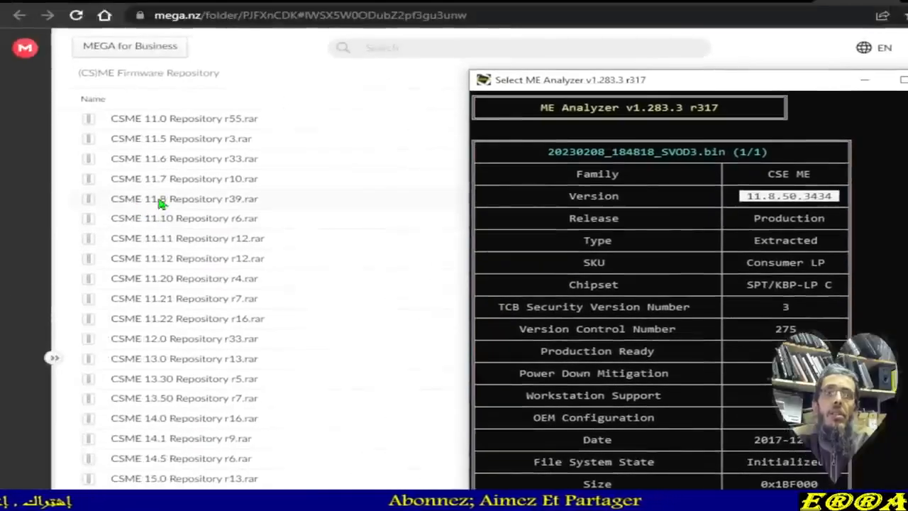
click(213, 206)
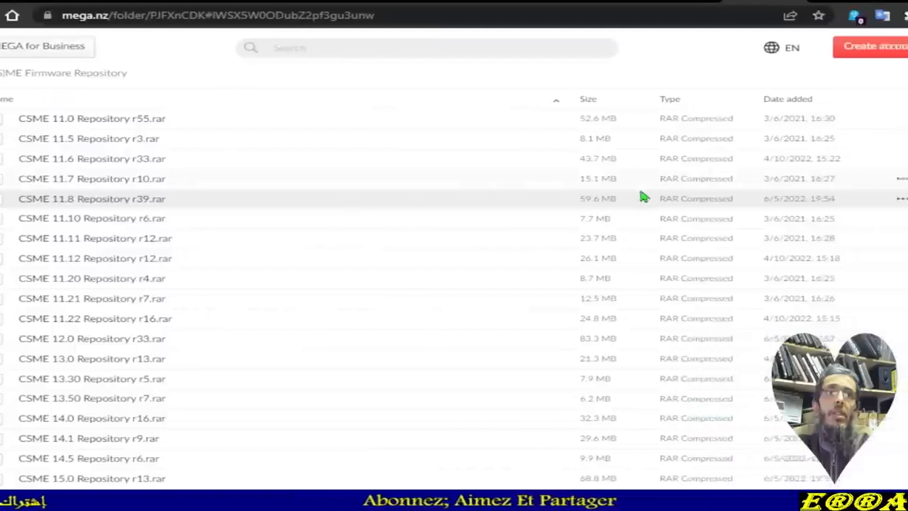
click(769, 203)
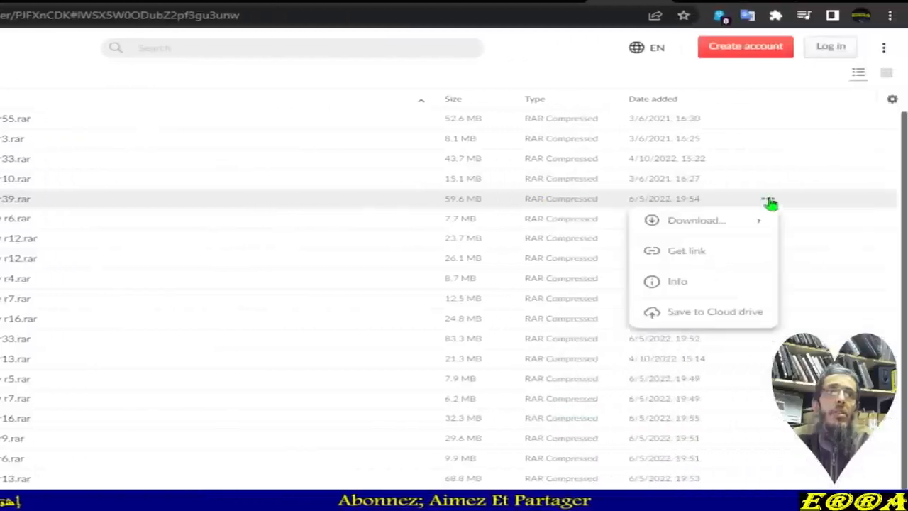
mouse_move(687, 223)
click(535, 242)
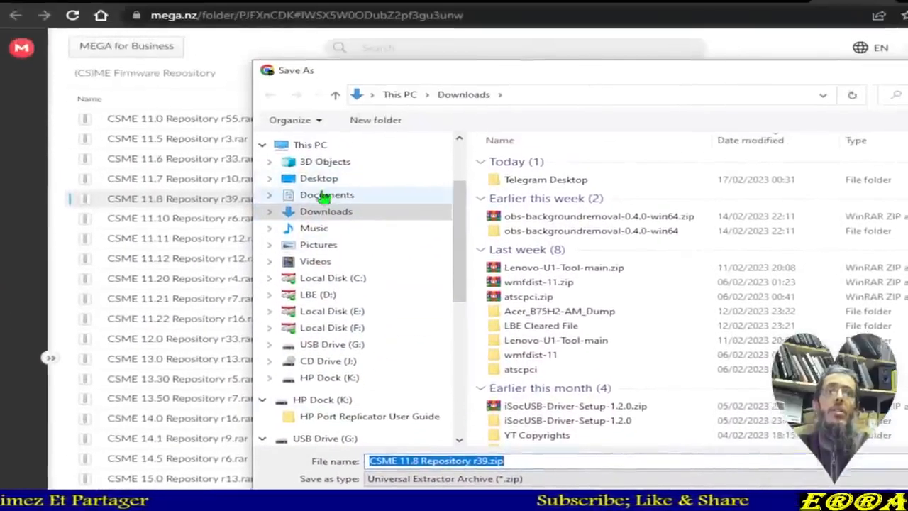
- Save CSME 11.8 Repository r39.zip in Desktop\Bios Fixing\LBE\Julio\Today and show the downloaded file in its folder
click(319, 180)
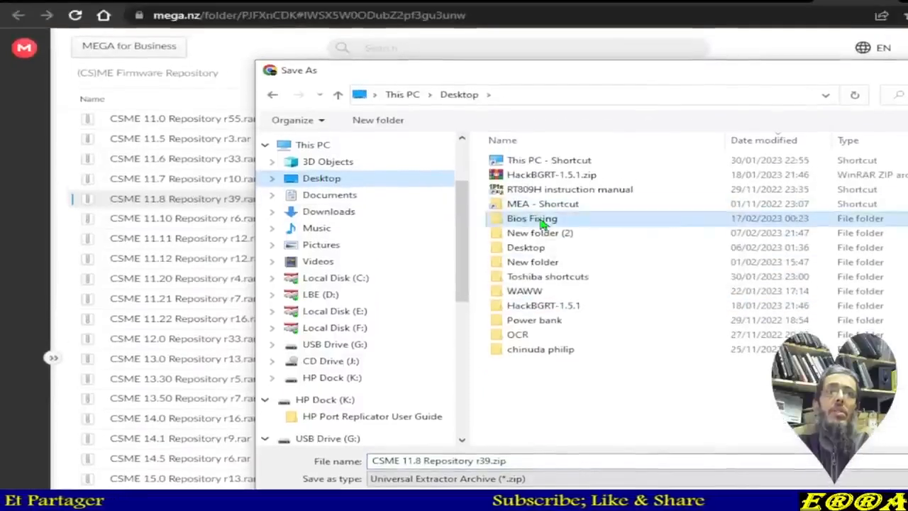
double_click(544, 214)
double_click(517, 161)
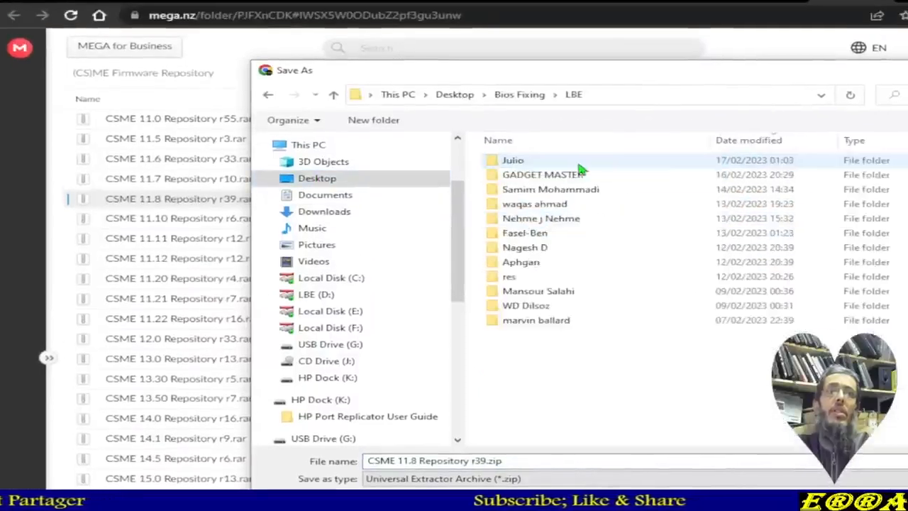
double_click(520, 161)
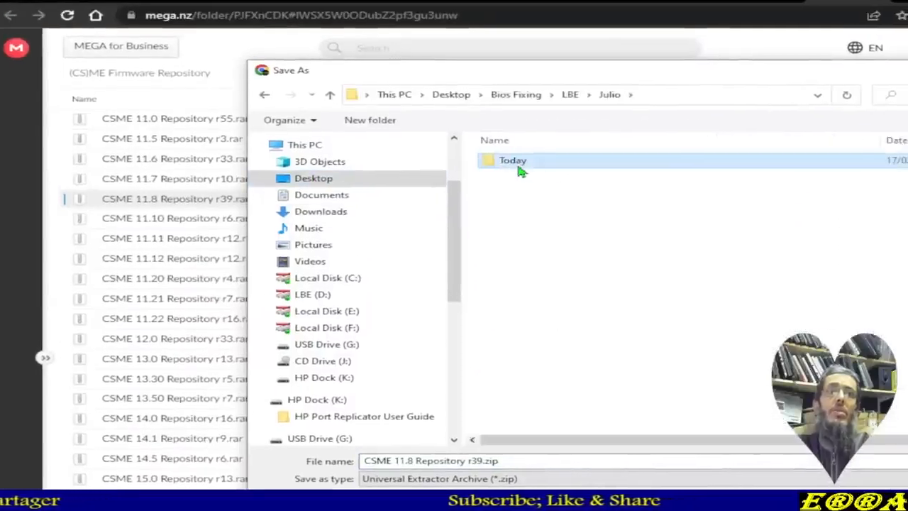
double_click(520, 167)
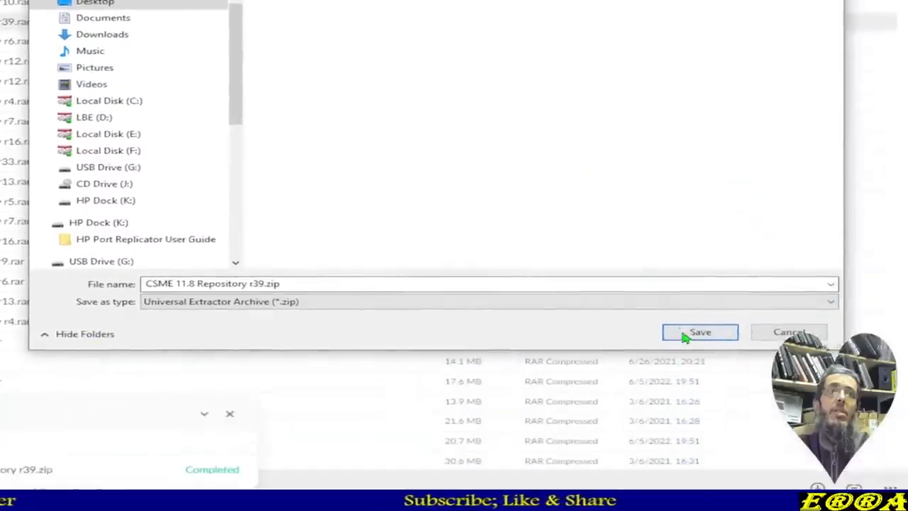
click(782, 472)
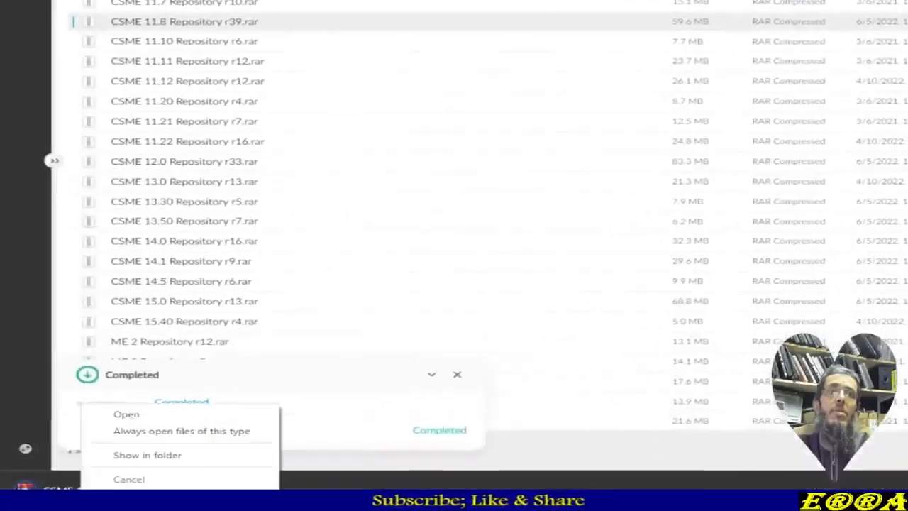
click(147, 455)
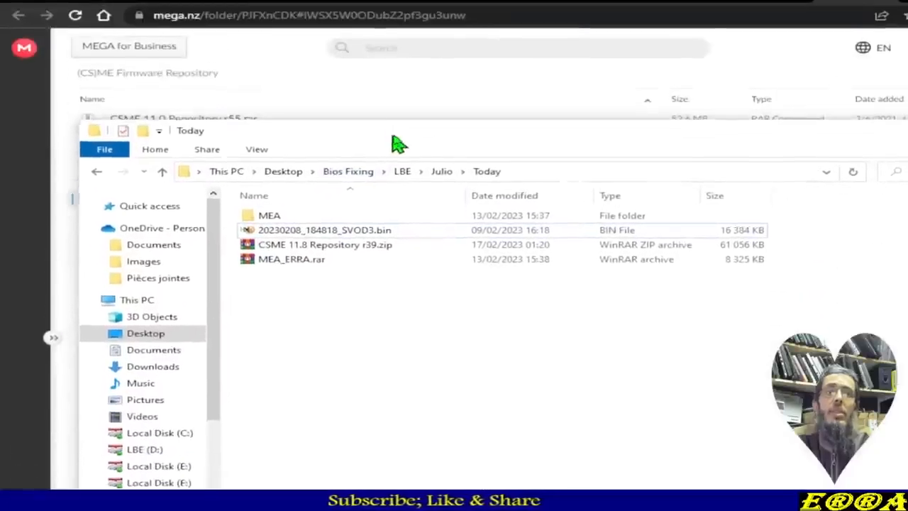
- Extract CSME 11.8 Repository r39.zip directly into the Today folder and delete the ZIP archive
click(312, 246)
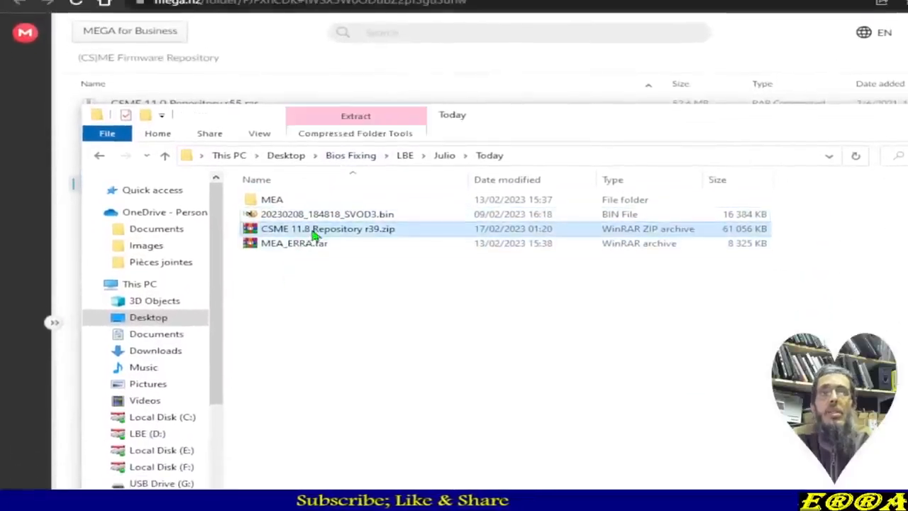
right_click(314, 234)
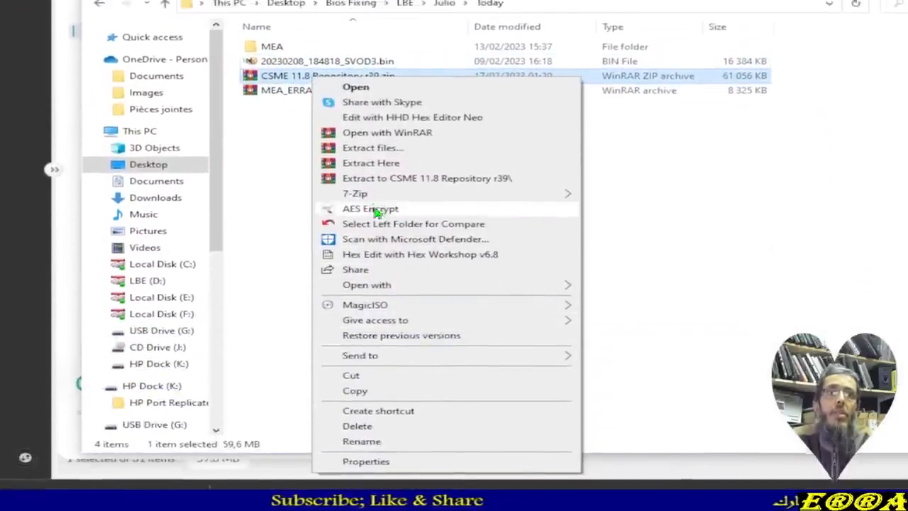
click(371, 162)
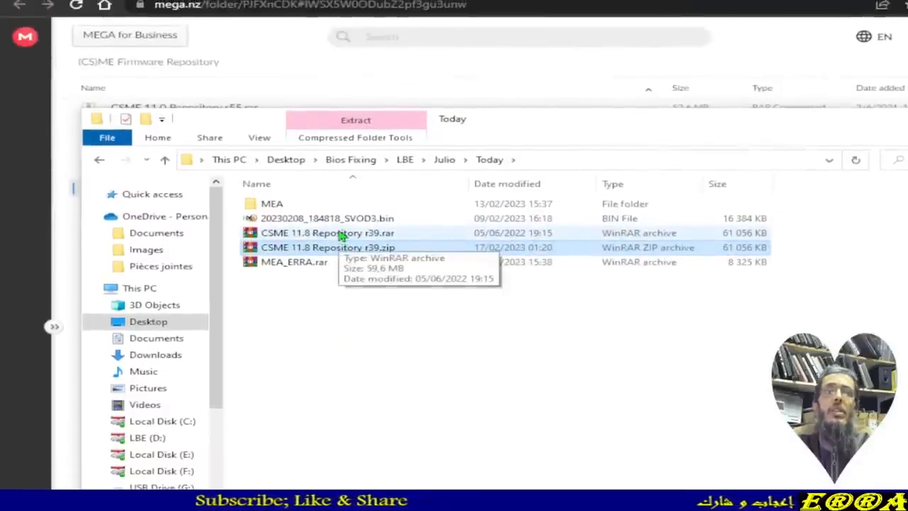
click(319, 265)
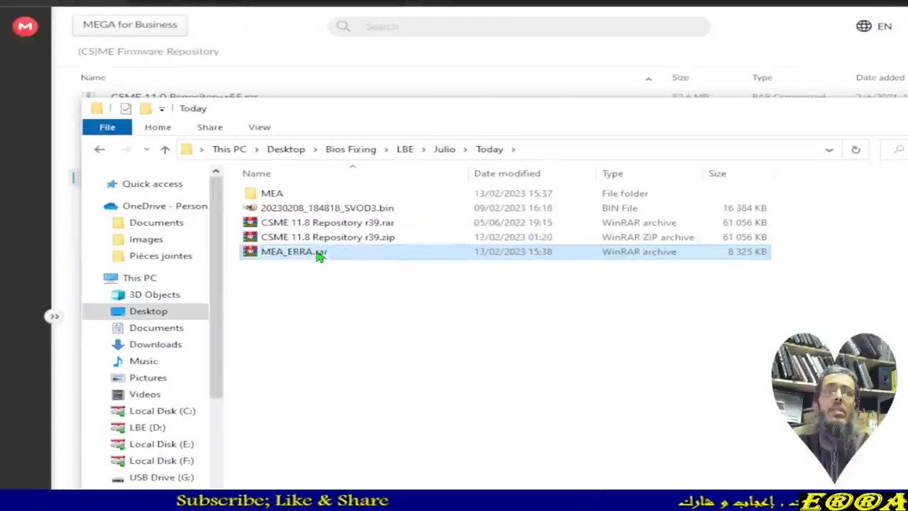
click(316, 237)
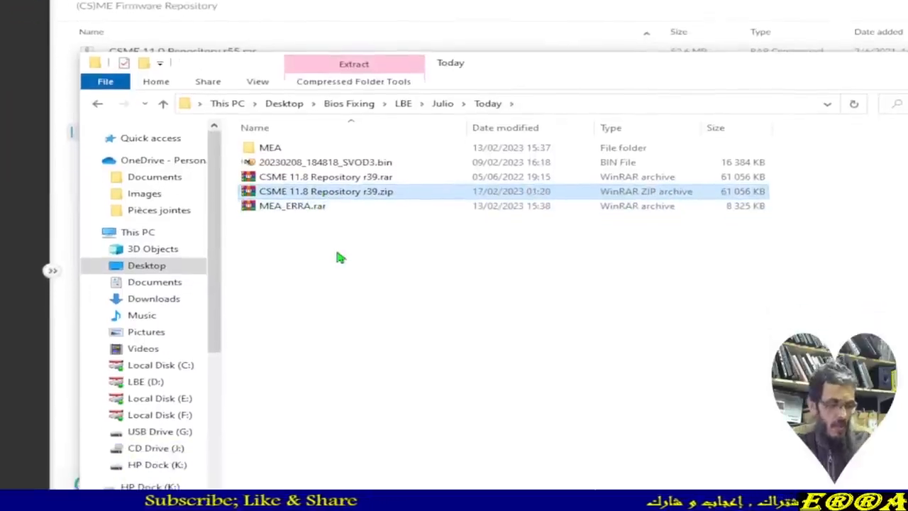
key(Delete)
- Extract CSME 11.8 Repository r39.rar into a CSME 11.8 Repository r39 folder and delete the RAR archive
click(291, 176)
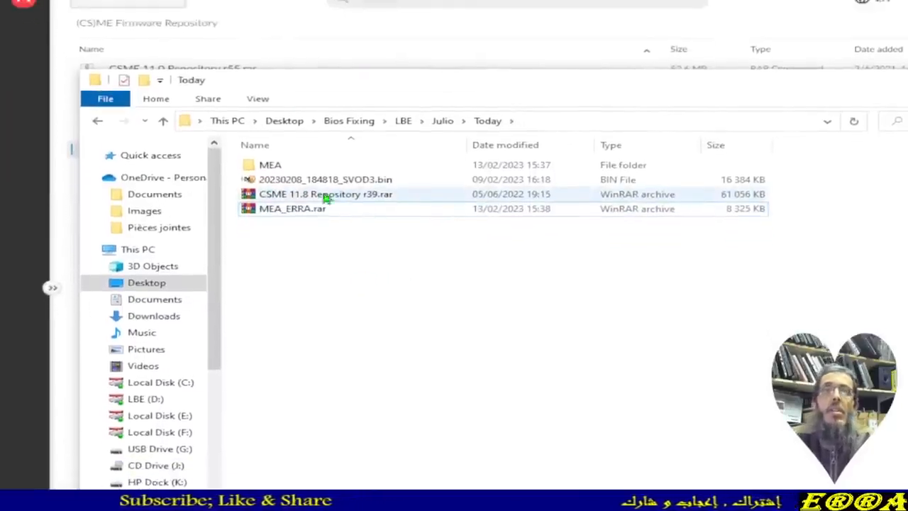
right_click(294, 229)
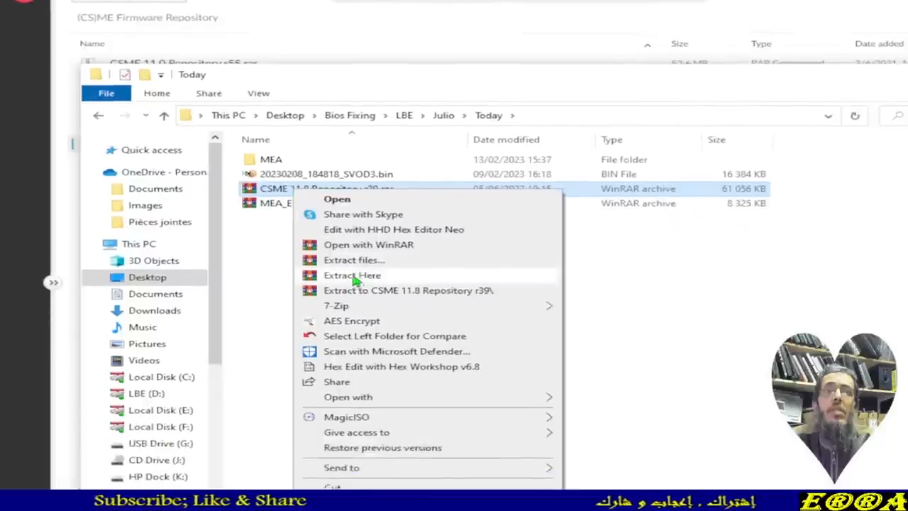
click(354, 335)
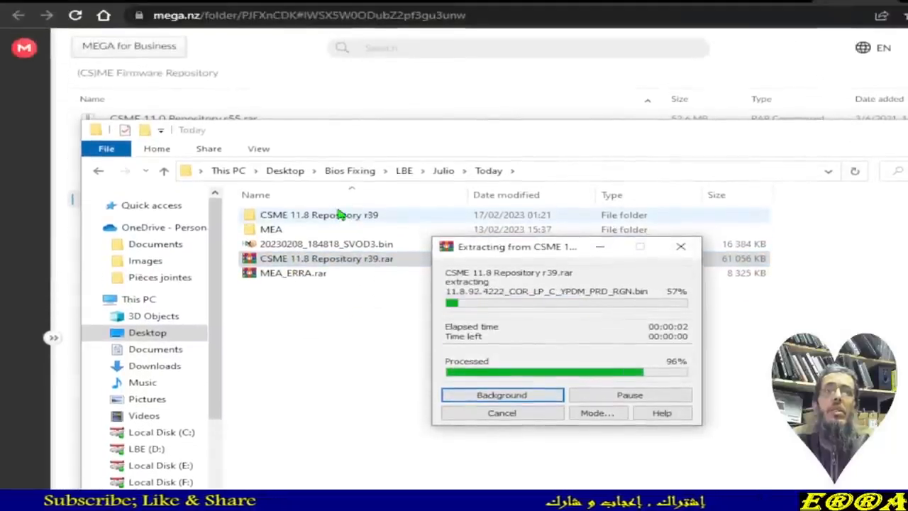
click(345, 256)
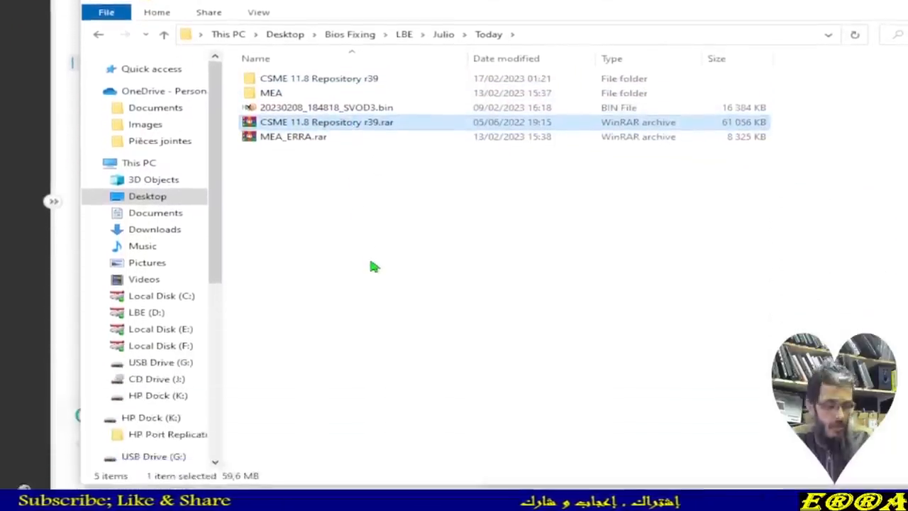
key(Delete)
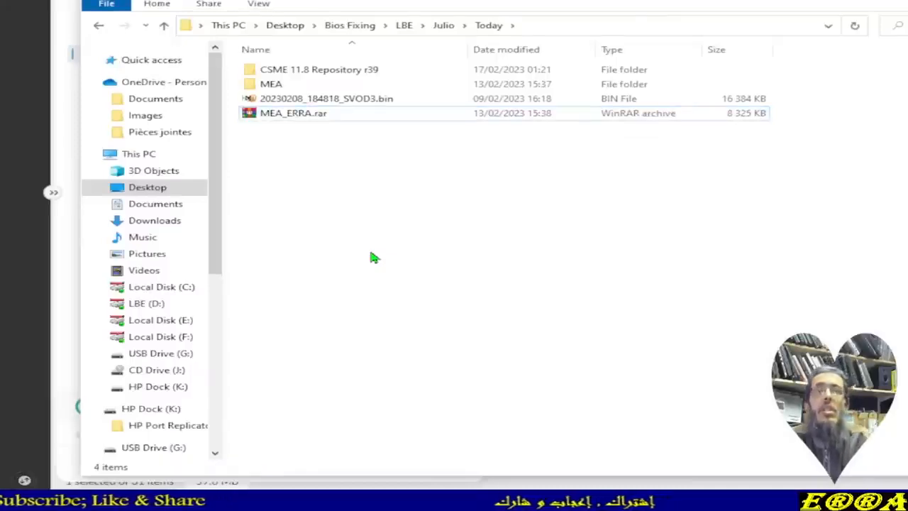
- Open the extracted CSME 11.8 Repository r39 folder and look through its firmware BIN files
click(291, 72)
double_click(293, 219)
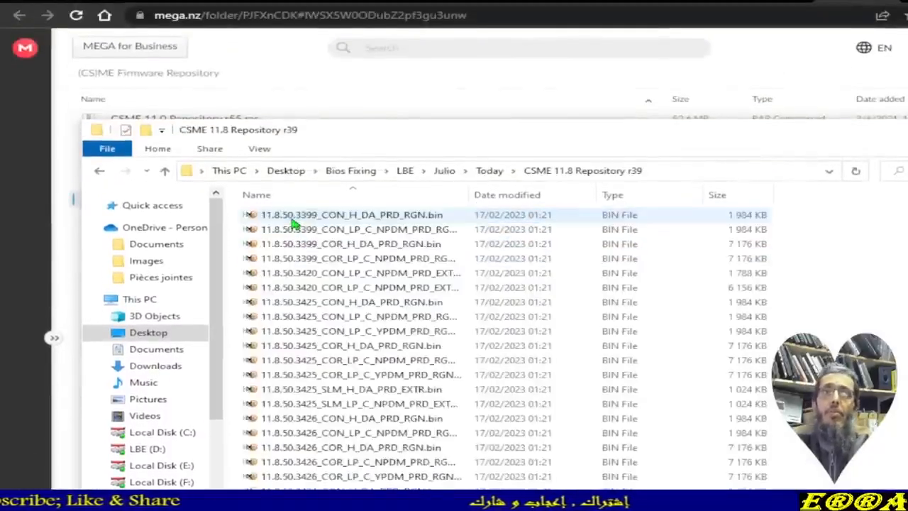
drag(402, 134, 660, 84)
scroll(547, 205, down, 10)
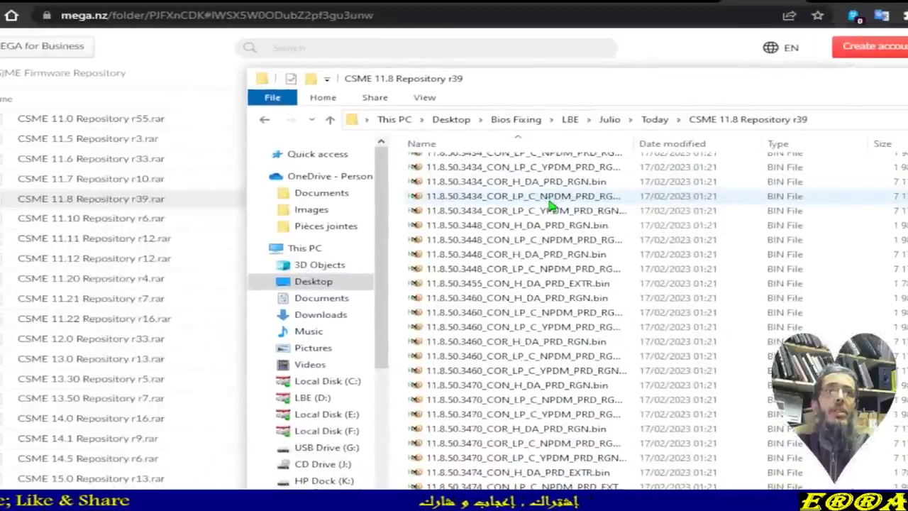
scroll(560, 225, down, 8)
scroll(560, 226, down, 3)
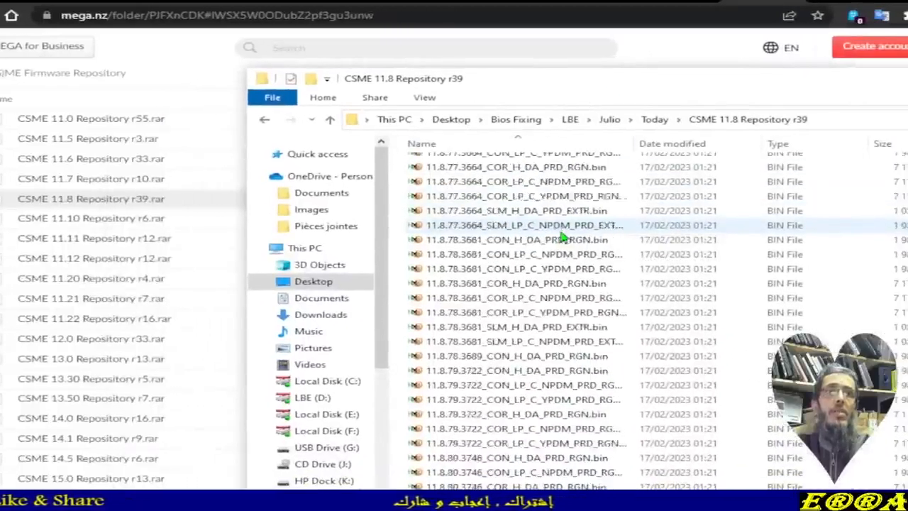
scroll(563, 231, up, 15)
scroll(563, 238, up, 7)
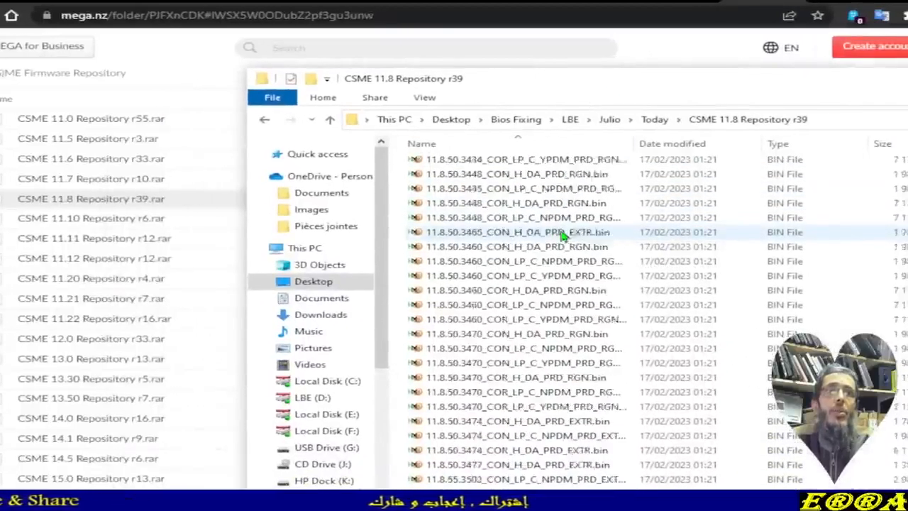
scroll(562, 241, down, 2)
scroll(562, 241, down, 20)
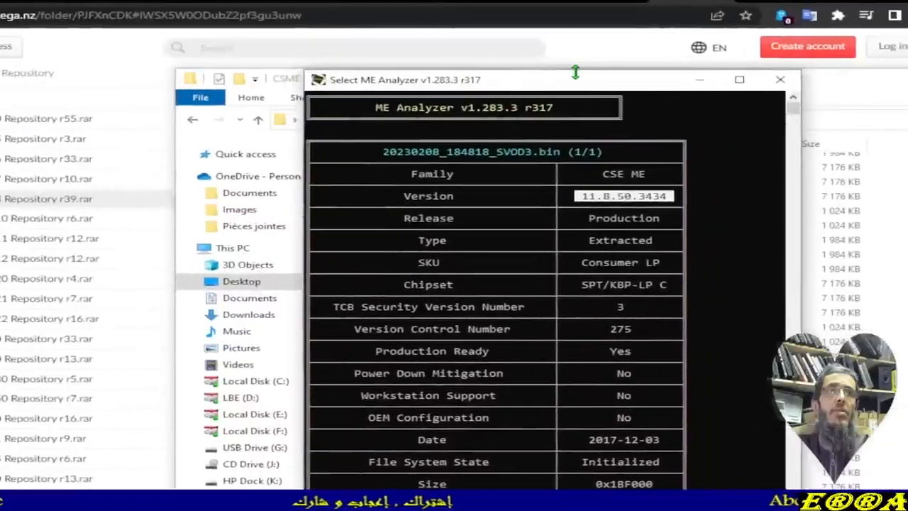
- Arrange ME Analyzer beside the repository folder and highlight the firmware version of the dumped BIOS for comparison
drag(576, 80, 130, 62)
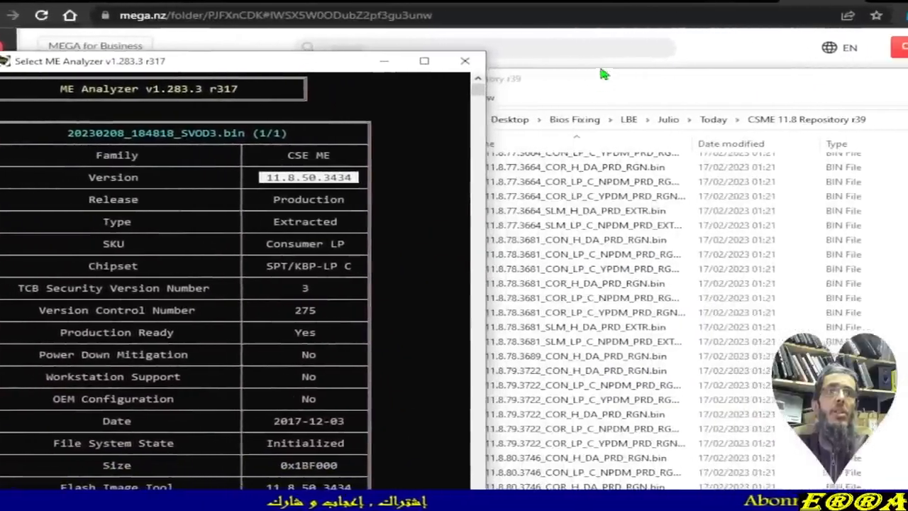
click(448, 83)
drag(568, 86, 581, 71)
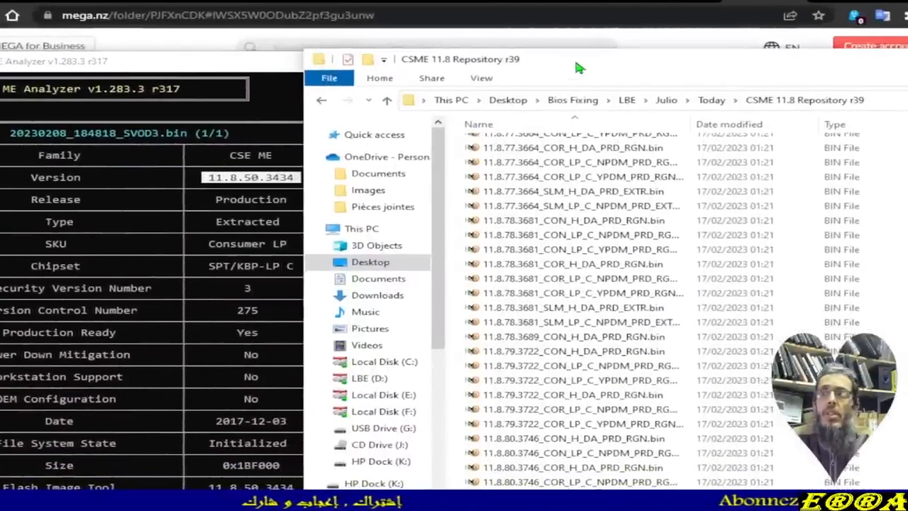
drag(251, 65, 333, 67)
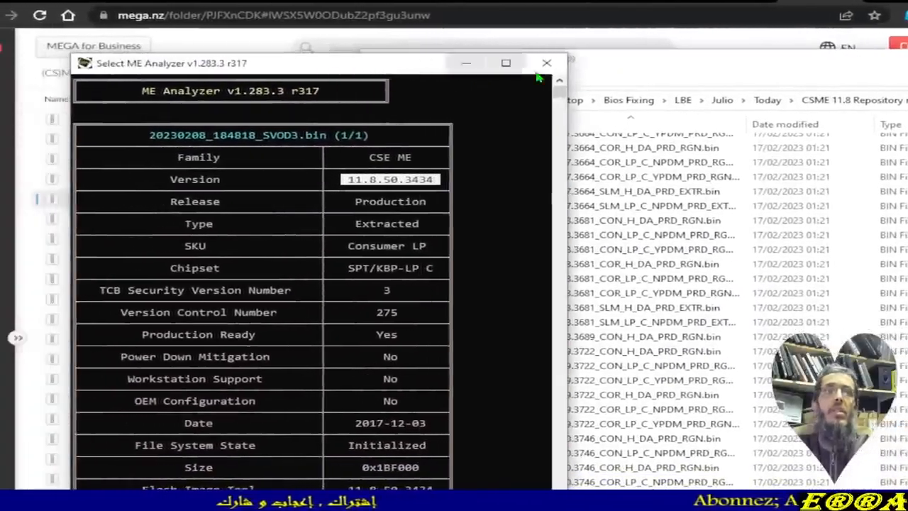
click(582, 67)
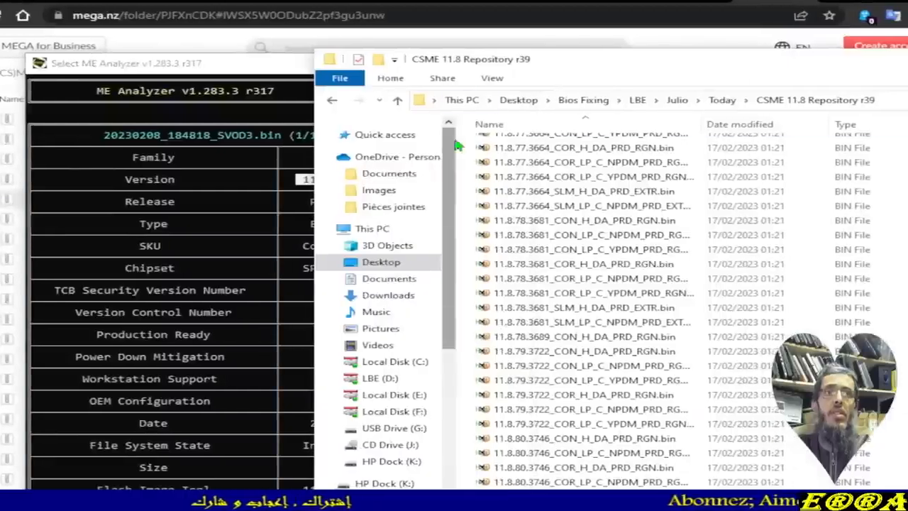
mouse_move(552, 66)
mouse_down()
mouse_move(605, 69)
mouse_move(554, 80)
mouse_up()
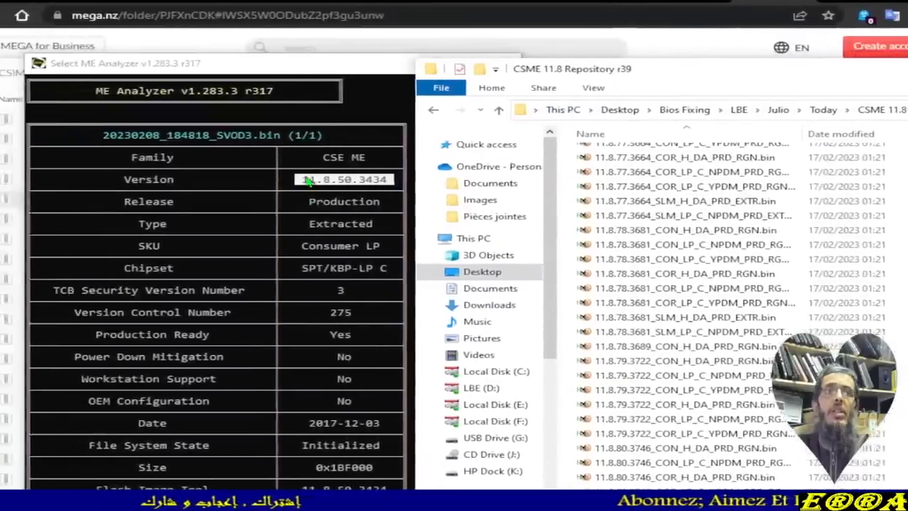
click(189, 182)
drag(313, 182, 338, 183)
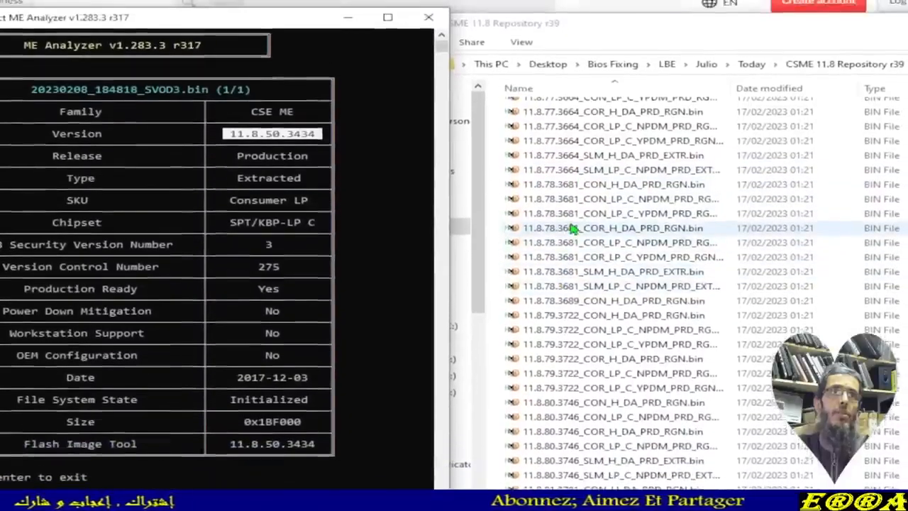
- Select all 11.8.50.3434 files in the repository folder and widen the Name column to show their full names
scroll(572, 227, up, 10)
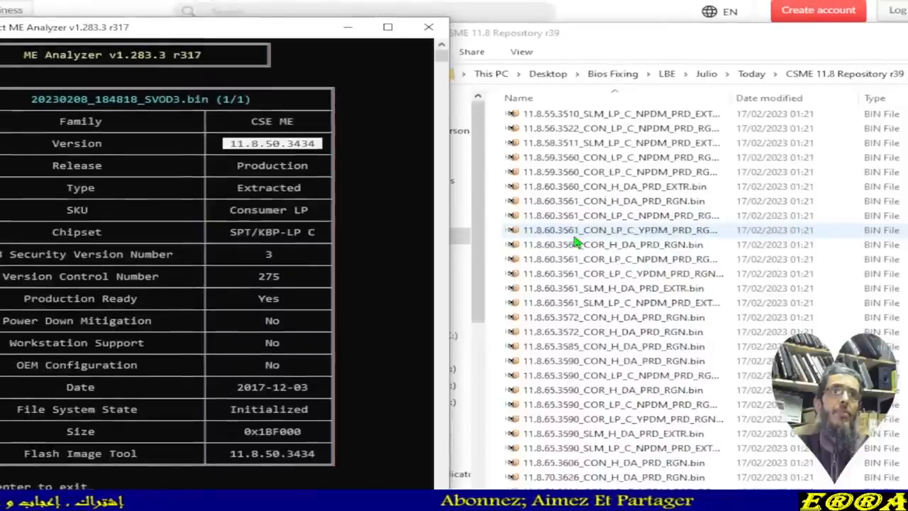
scroll(576, 243, up, 5)
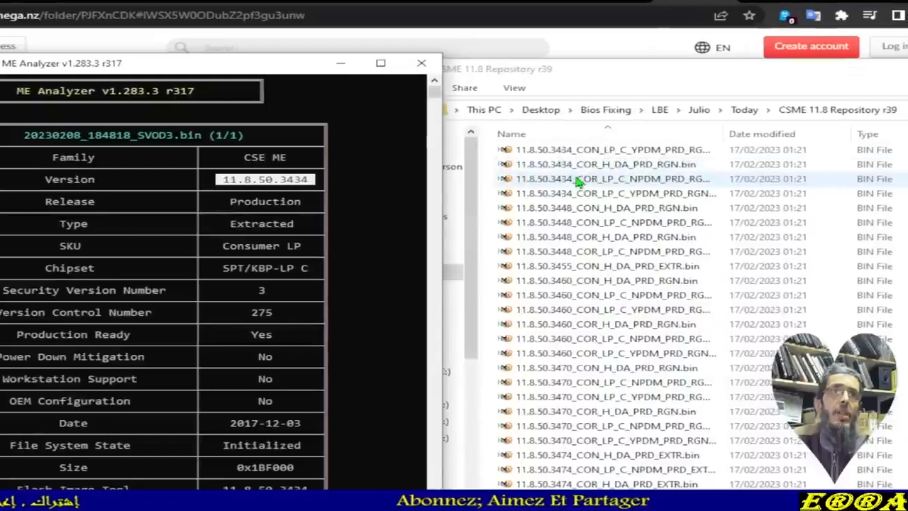
scroll(571, 178, up, 7)
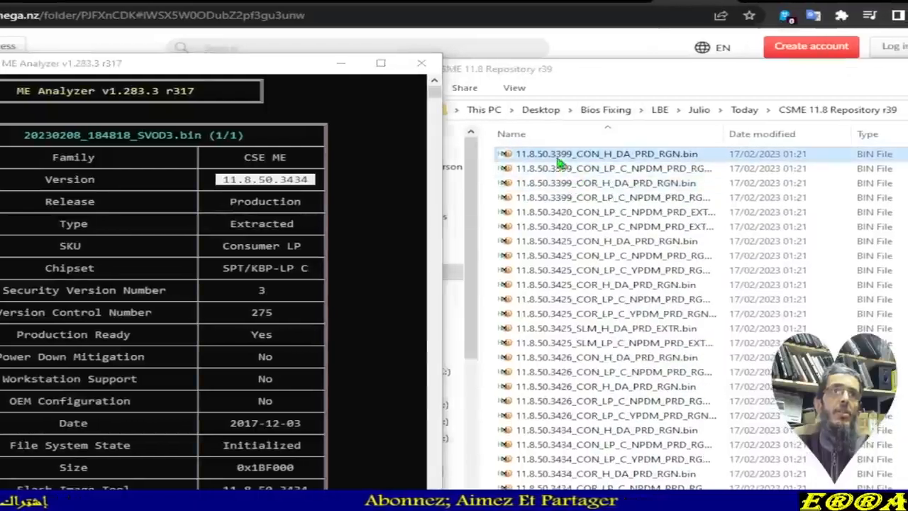
click(557, 153)
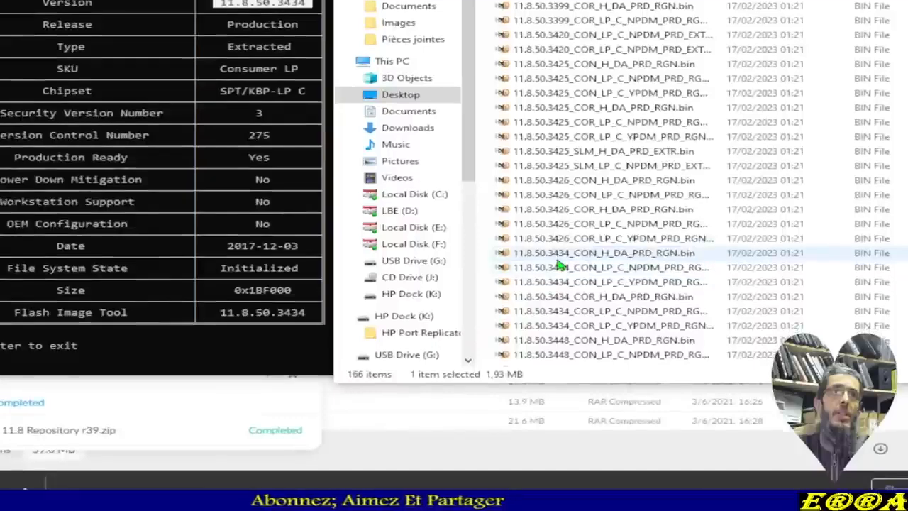
scroll(560, 262, down, 4)
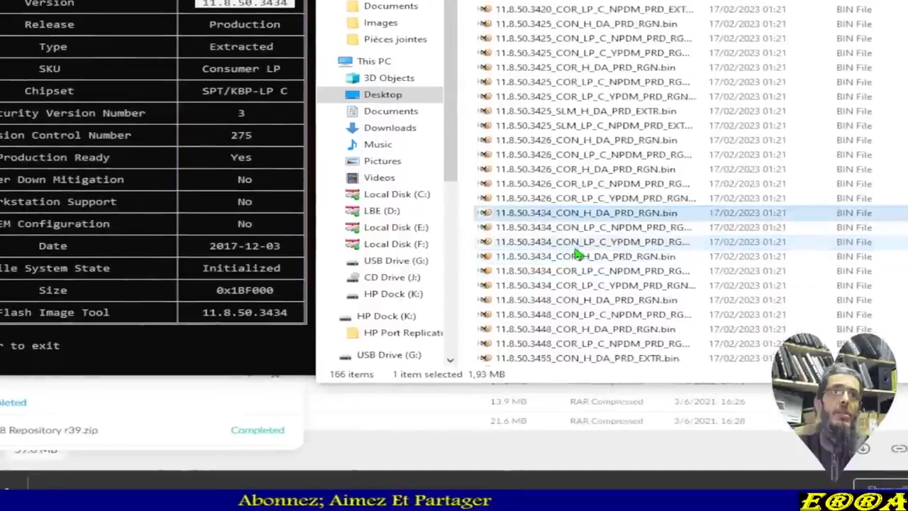
scroll(567, 241, down, 2)
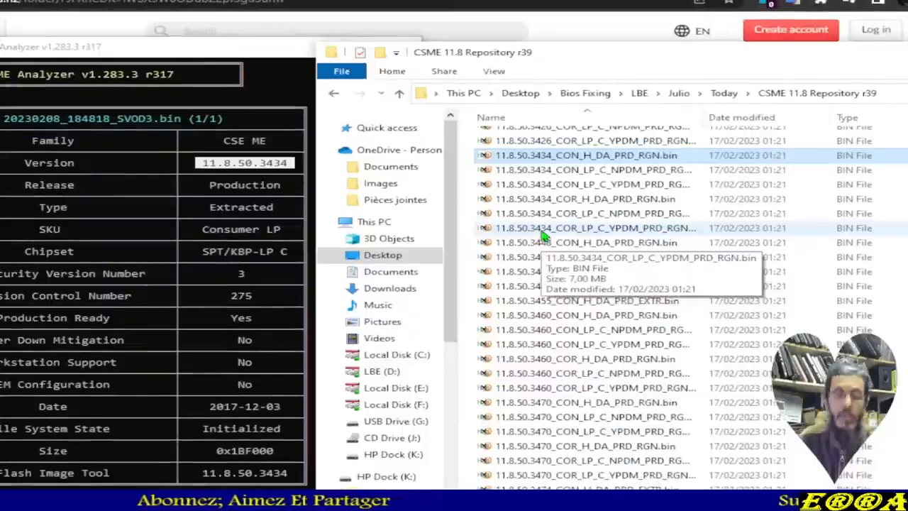
shift+click(542, 231)
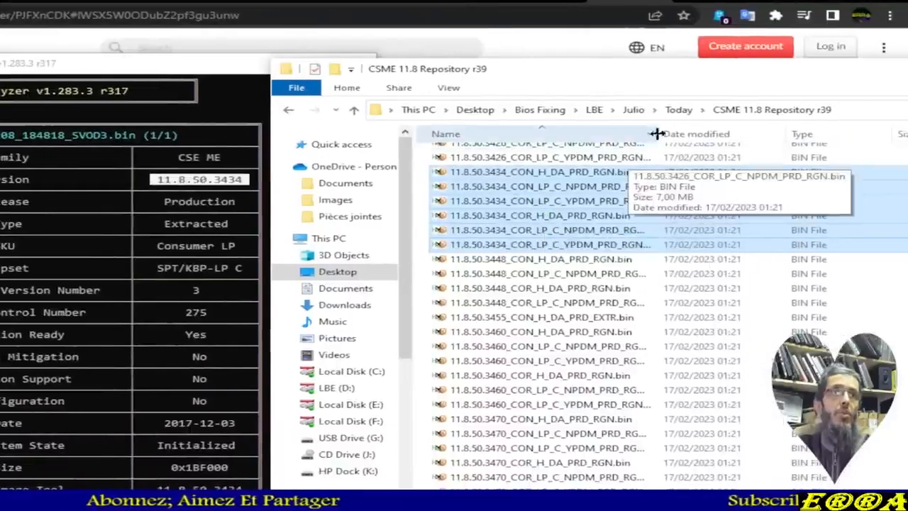
drag(657, 134, 759, 133)
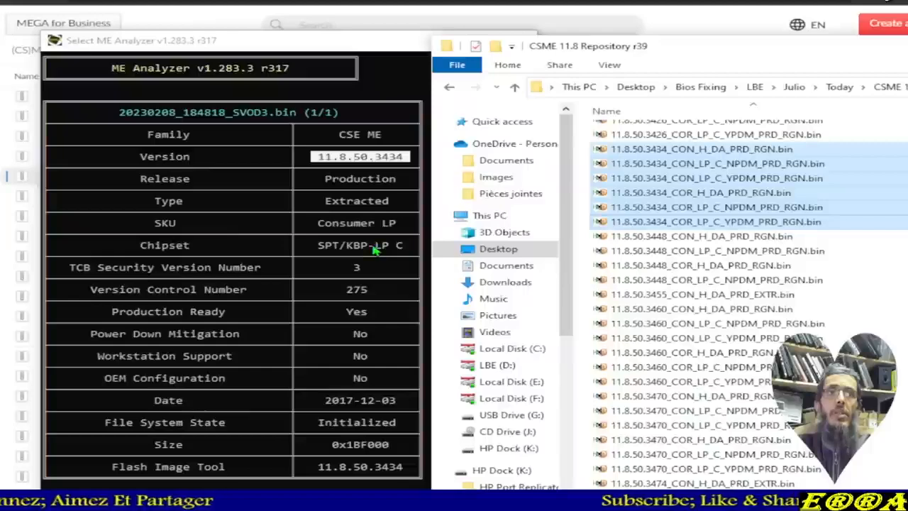
- Highlight the -LP C part of the Chipset value in ME Analyzer and return to the repository file list
click(392, 248)
drag(375, 245, 393, 249)
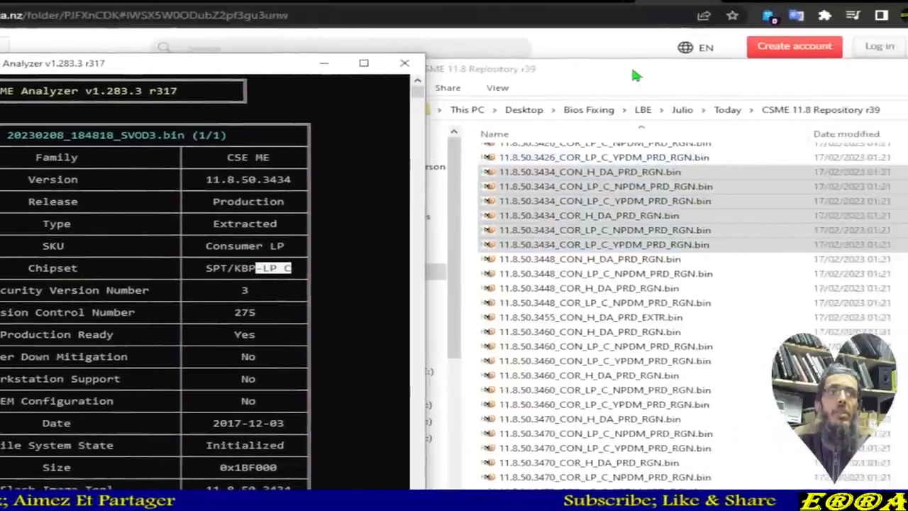
click(744, 48)
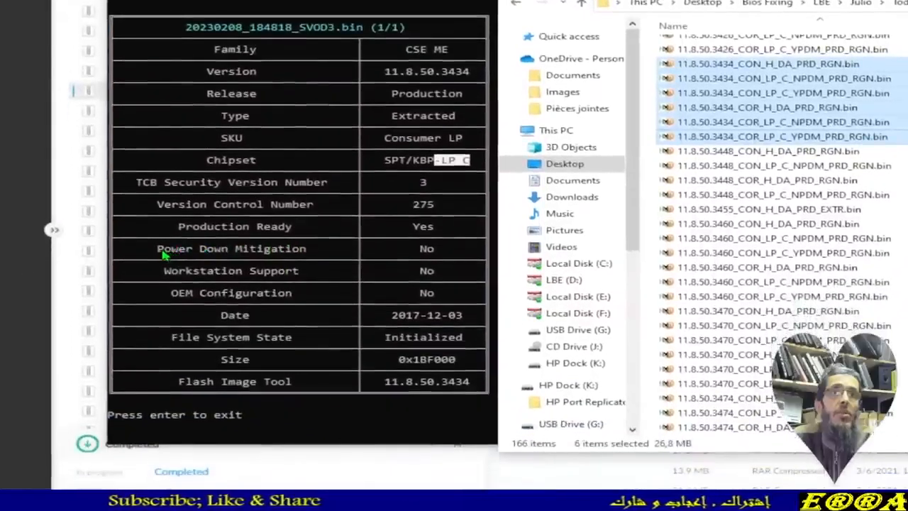
- Highlight the Power Down Mitigation row in ME Analyzer and select 11.8.50.3434_CON_LP_C_YPDM_PRD_RGN.bin in the folder to compare
click(163, 255)
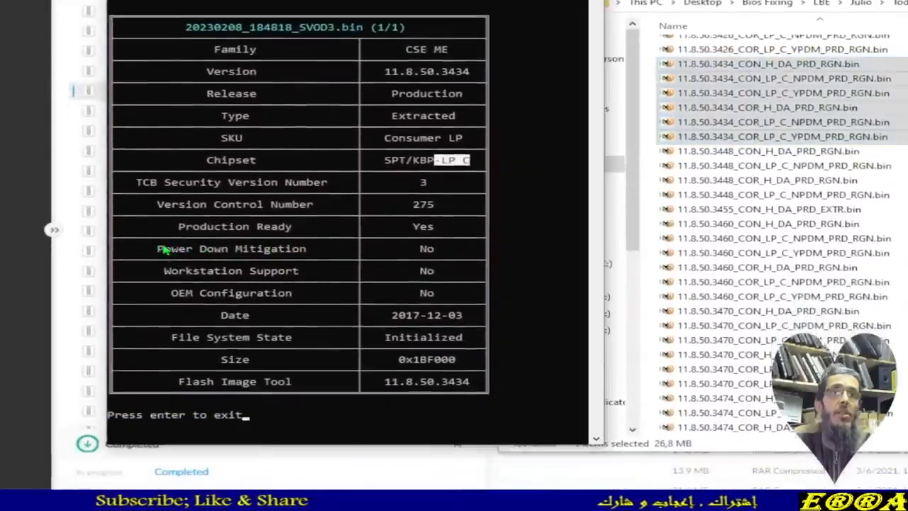
drag(281, 249, 433, 257)
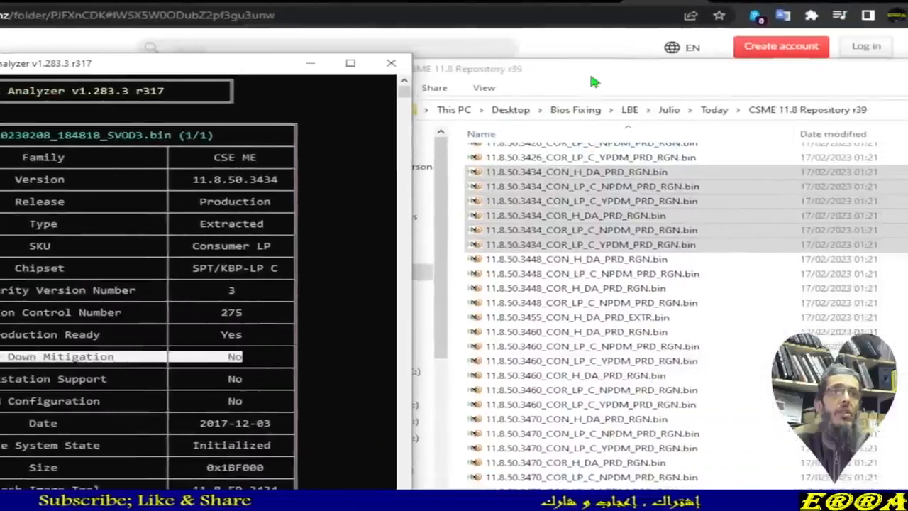
click(578, 78)
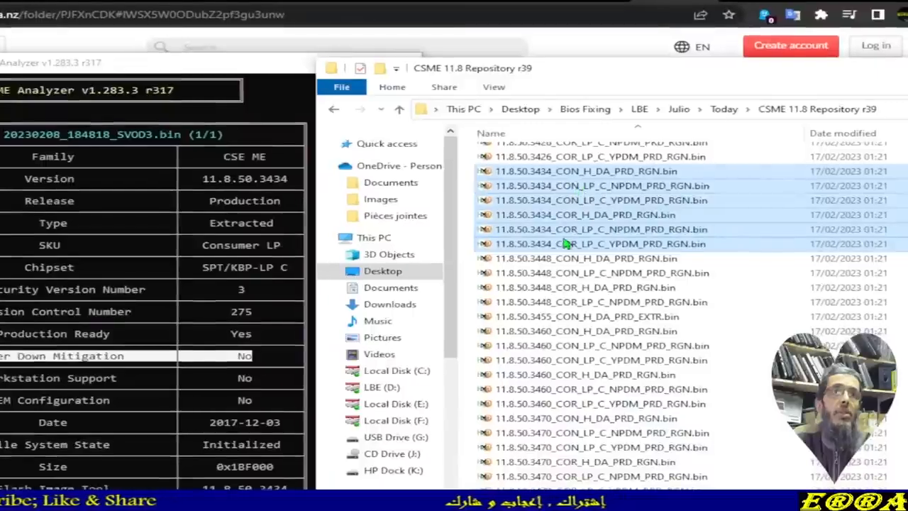
click(573, 202)
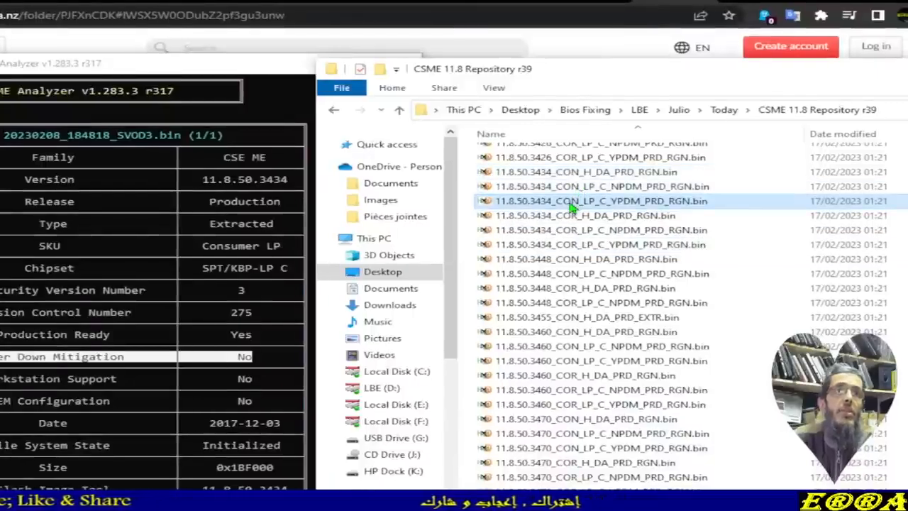
- Select the three 11.8.50.3434_CON files in the repository folder and highlight the Consumer LP SKU value in ME Analyzer for comparison
click(570, 174)
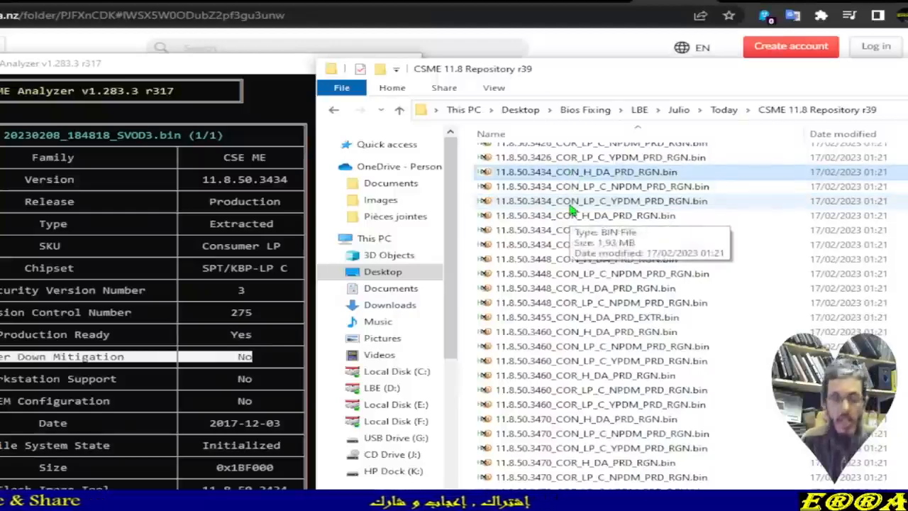
shift+click(569, 205)
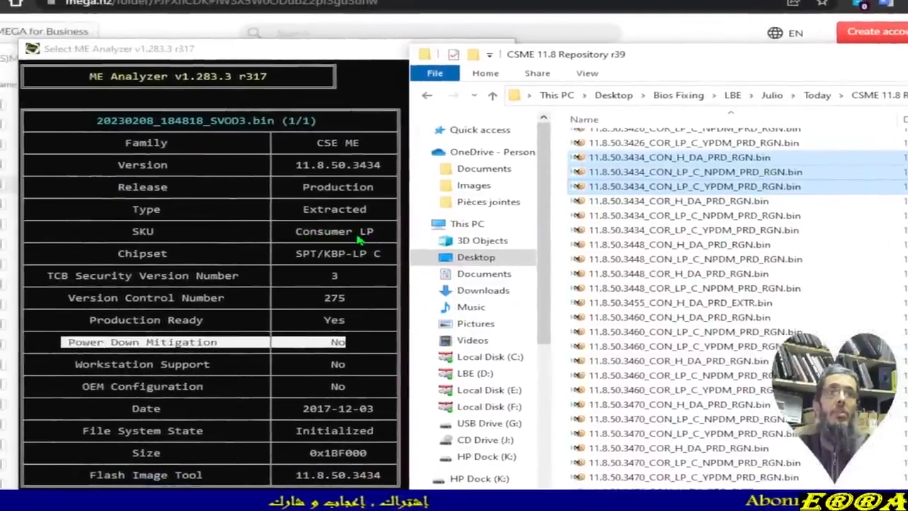
click(333, 242)
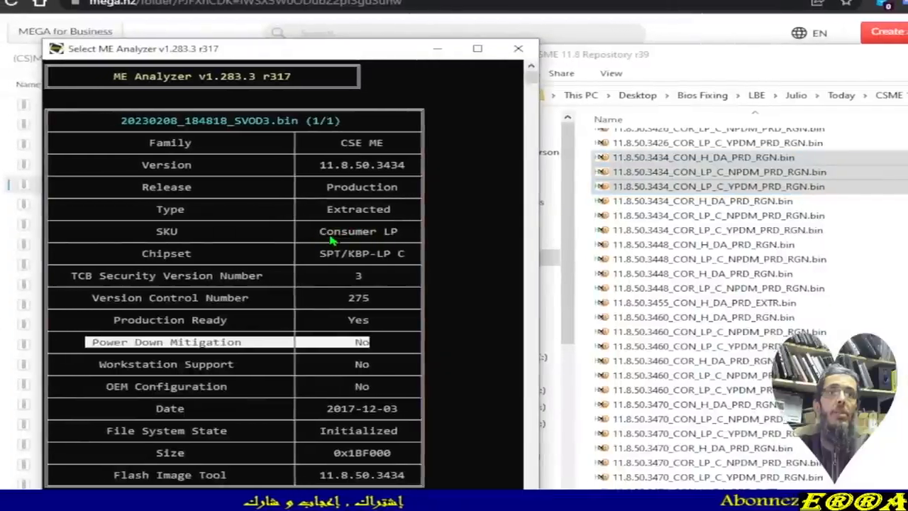
click(321, 232)
drag(393, 235, 397, 234)
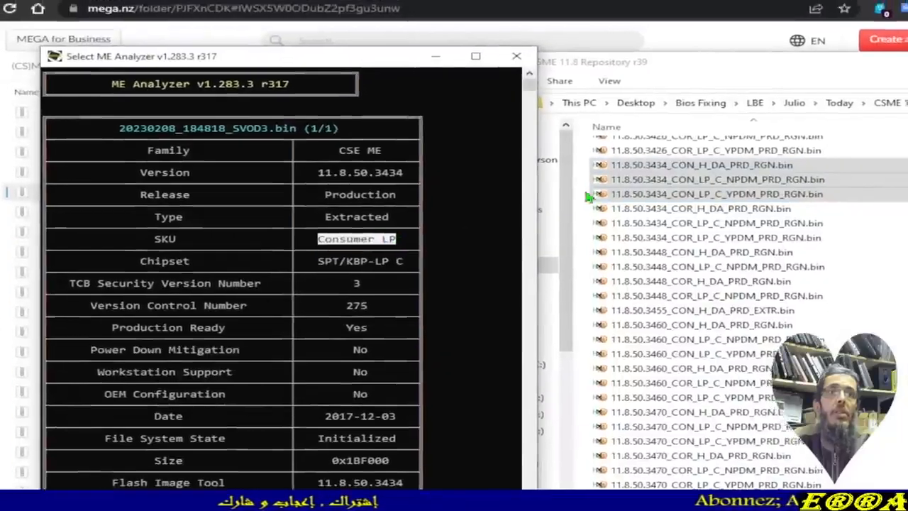
- Remove 11.8.50.3434_CON_H_DA_PRD_RGN.bin from the file selection and highlight the Power Down Mitigation row in ME Analyzer
click(742, 73)
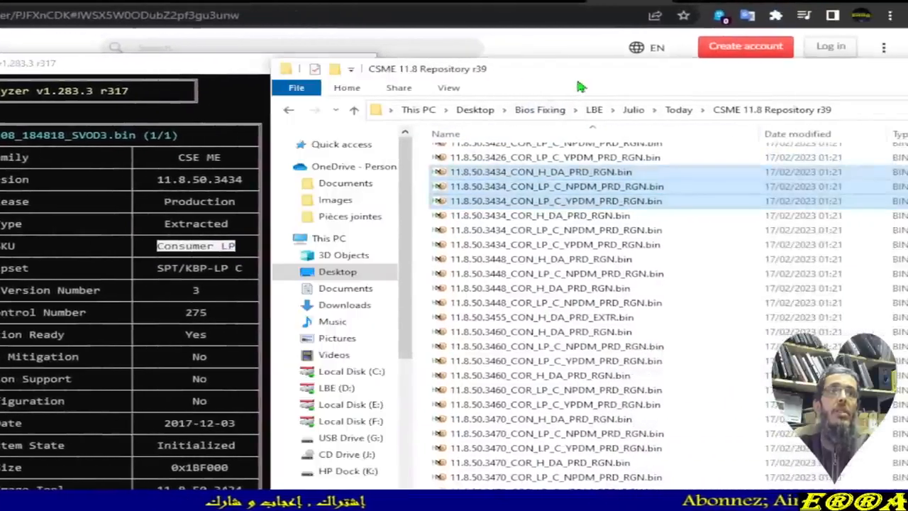
ctrl+click(537, 174)
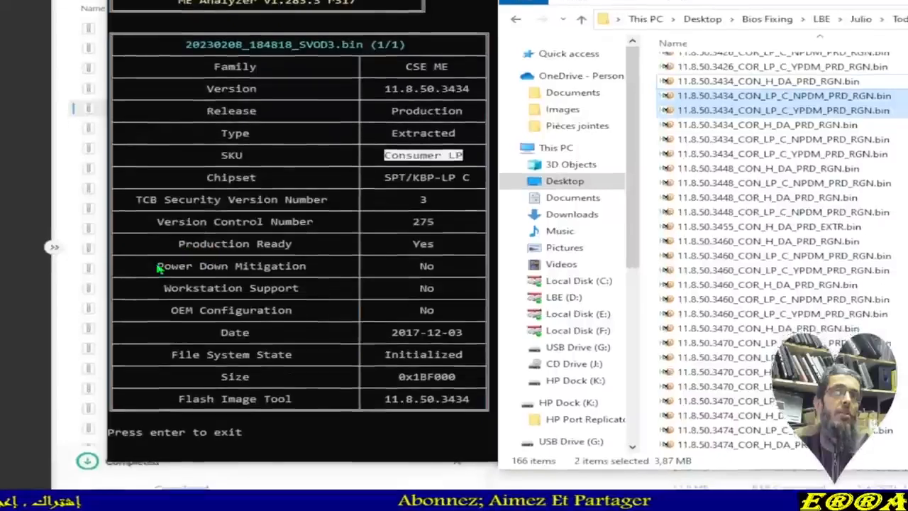
click(159, 274)
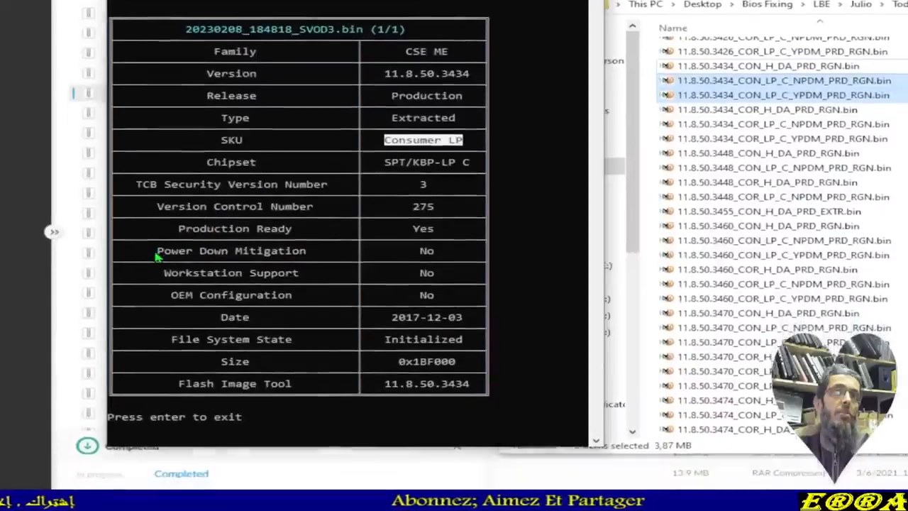
drag(157, 248, 440, 248)
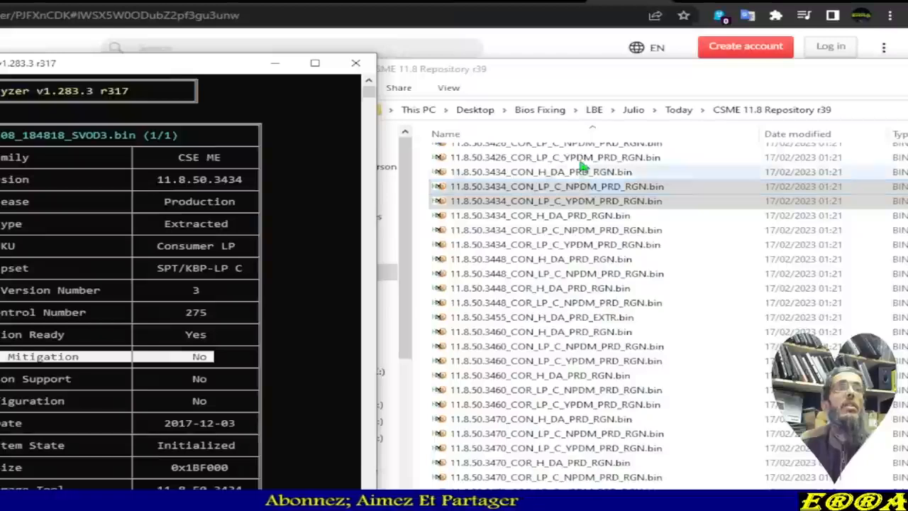
- Copy 11.8.50.3434_CON_LP_C_NPDM_PRD_RGN.bin from the CSME 11.8 repository folder into the Today folder
click(587, 72)
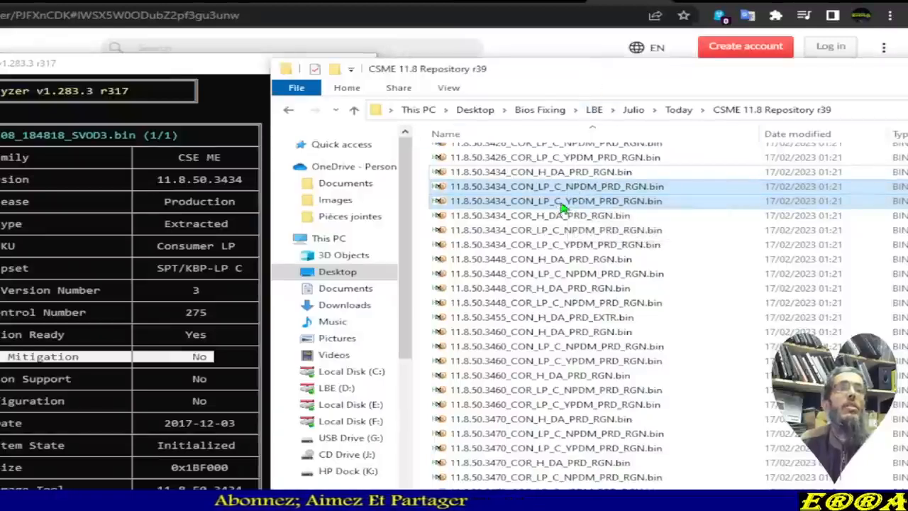
click(572, 189)
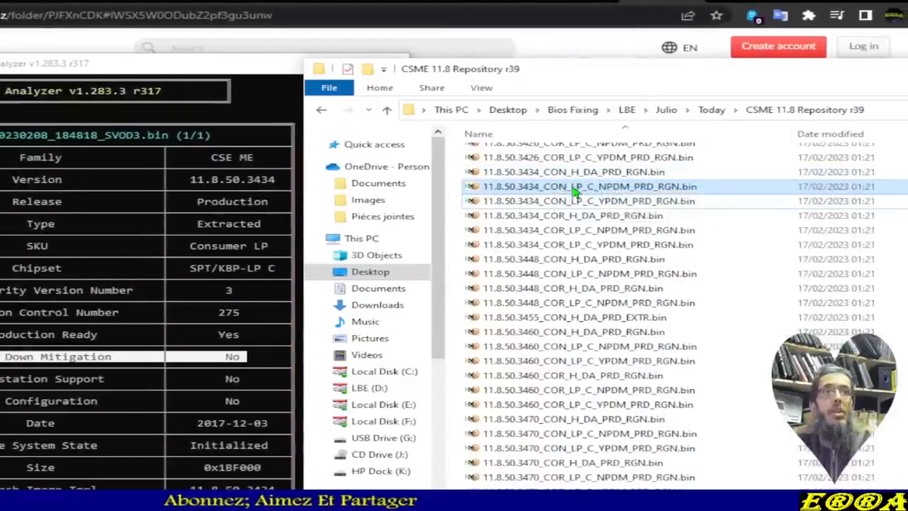
right_click(575, 188)
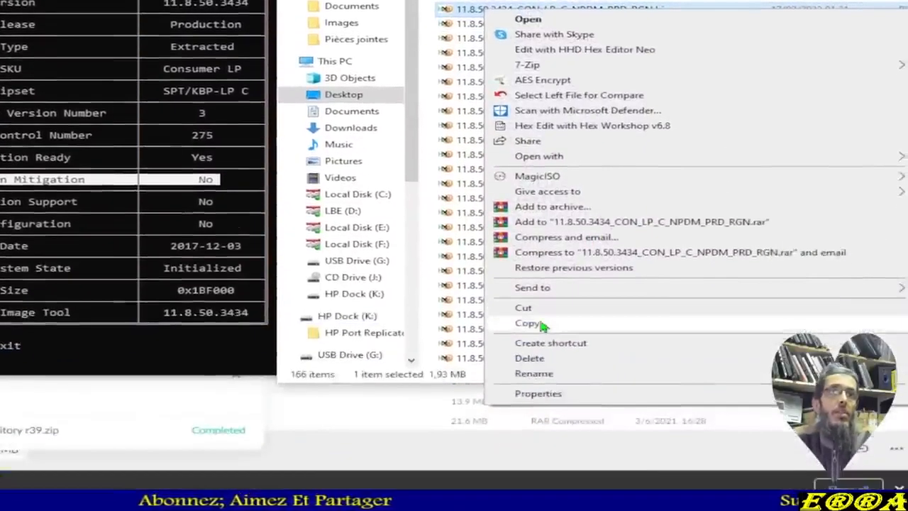
click(540, 325)
click(361, 110)
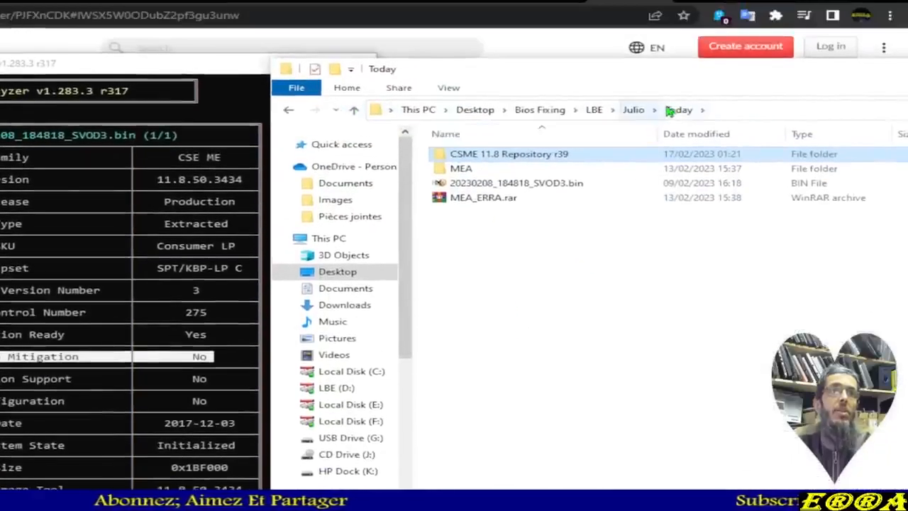
click(682, 109)
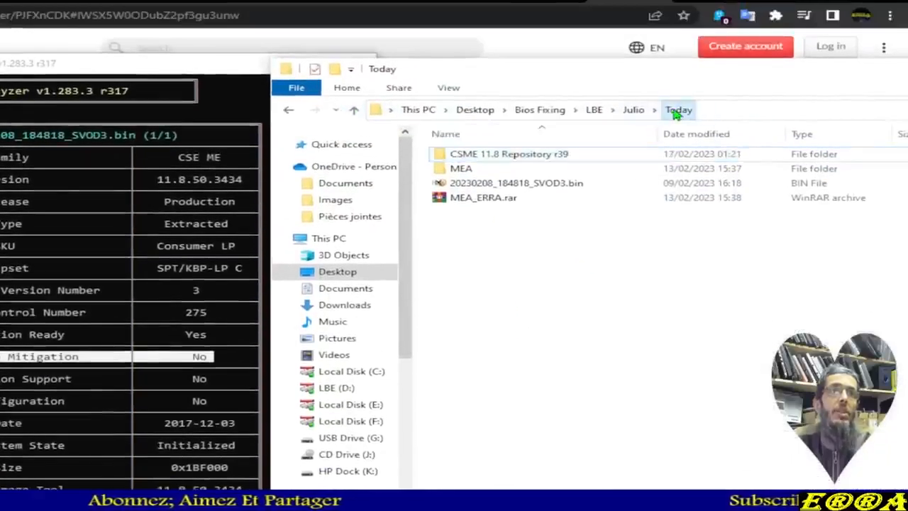
right_click(466, 311)
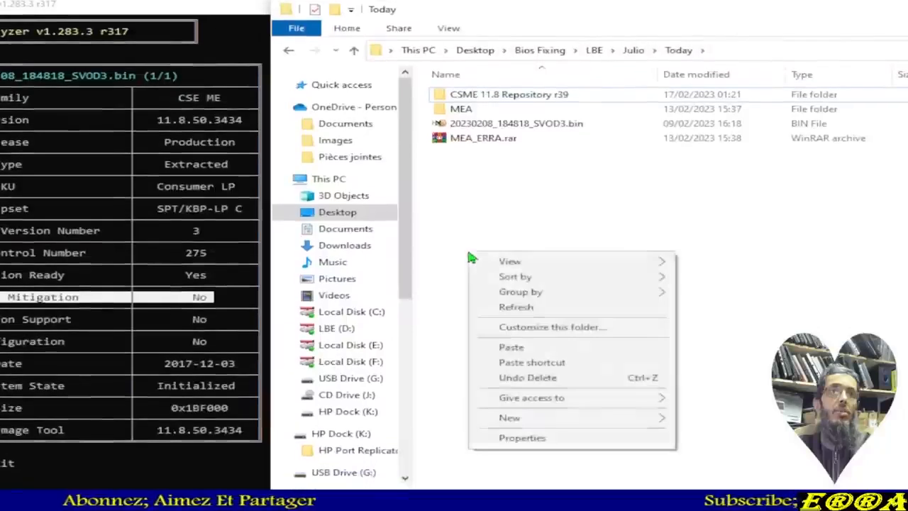
click(517, 260)
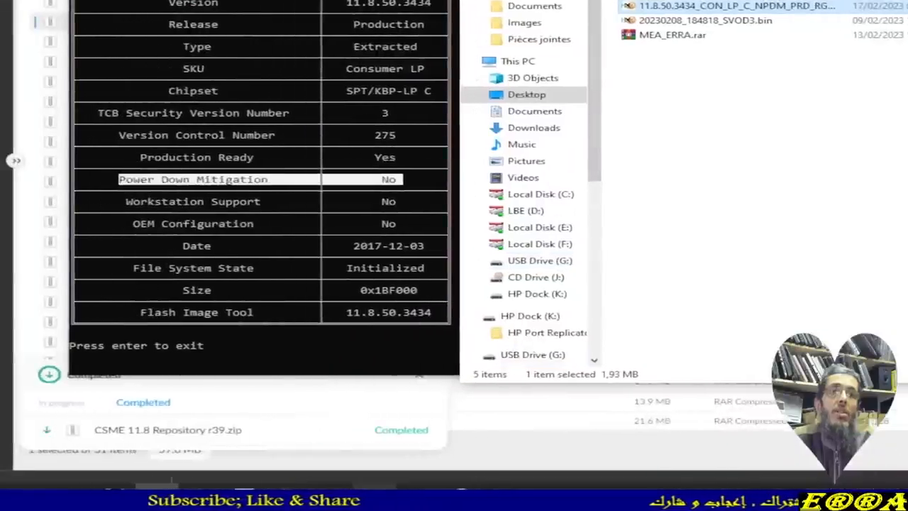
- Switch to Telegram, search the support group's messages for "ME" and look through the matches
click(374, 495)
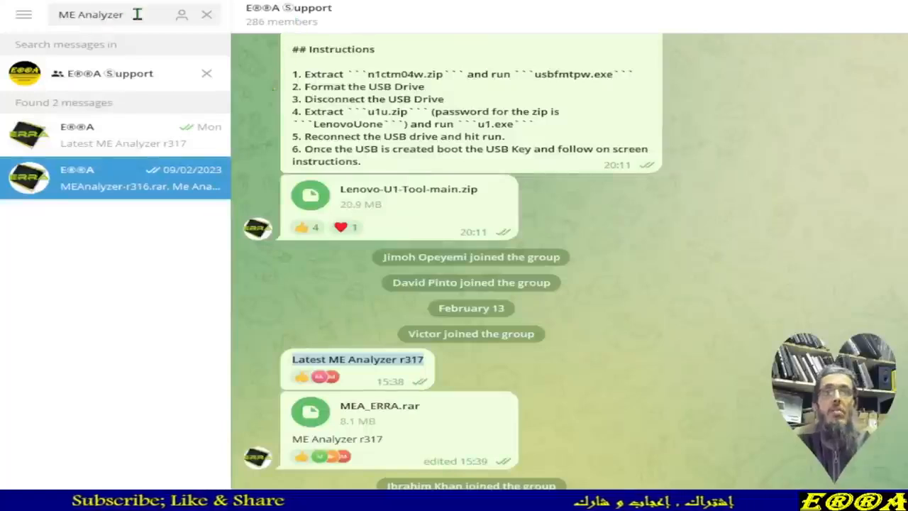
drag(136, 14, 55, 15)
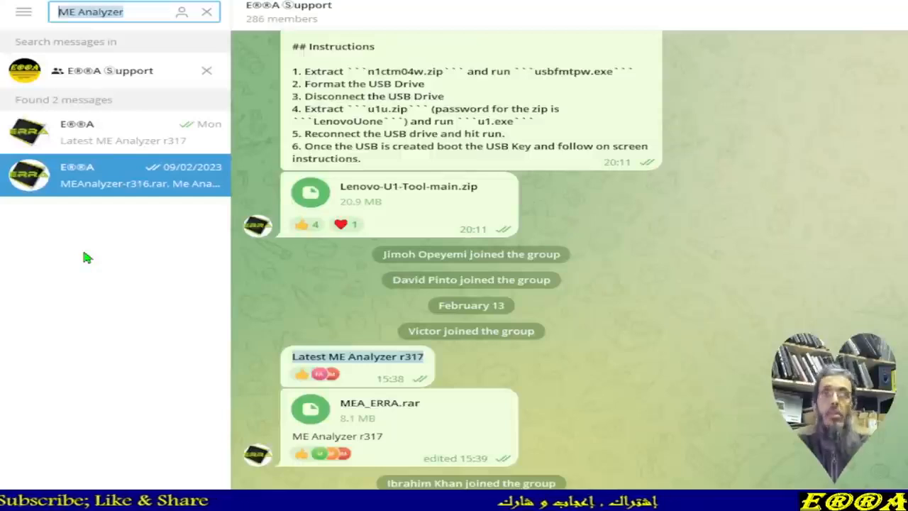
text(ME)
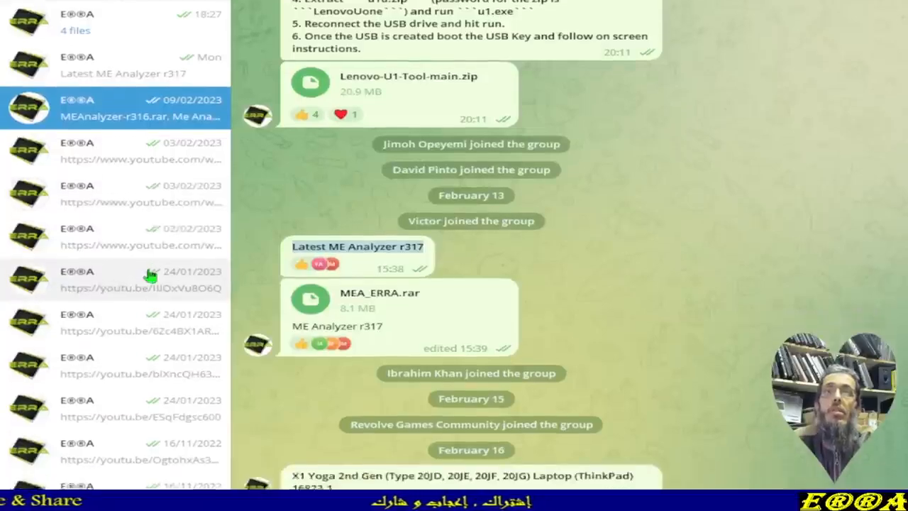
scroll(150, 259, down, 5)
scroll(151, 259, down, 2)
scroll(149, 255, up, 8)
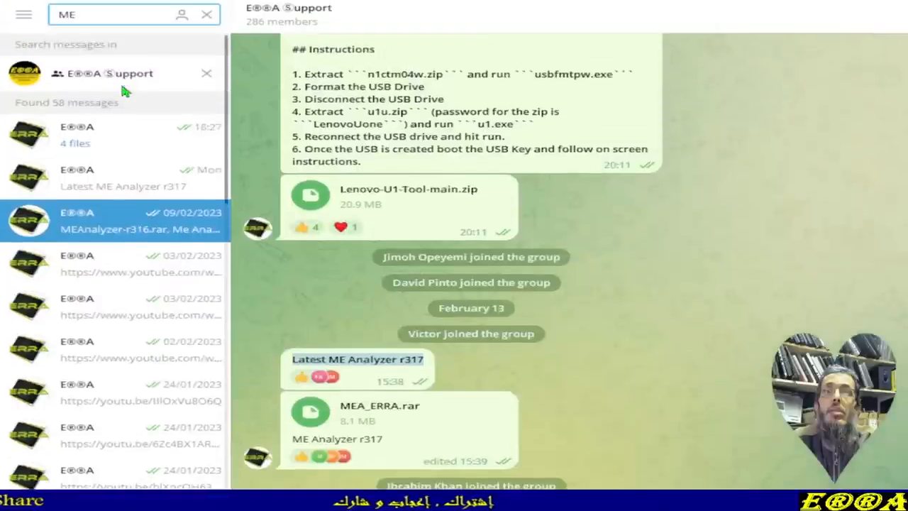
- Narrow the message search to "intel ME" and open the Intel Firmware Repositories message
click(102, 17)
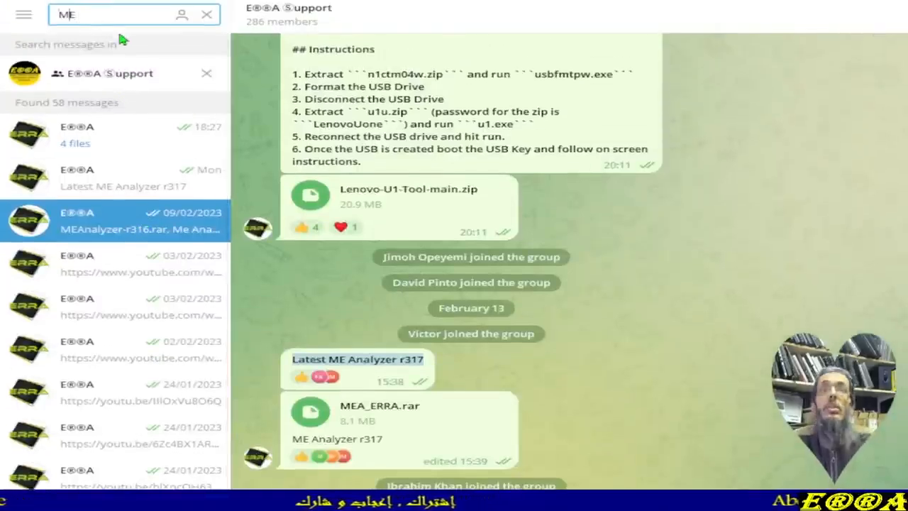
text(intel)
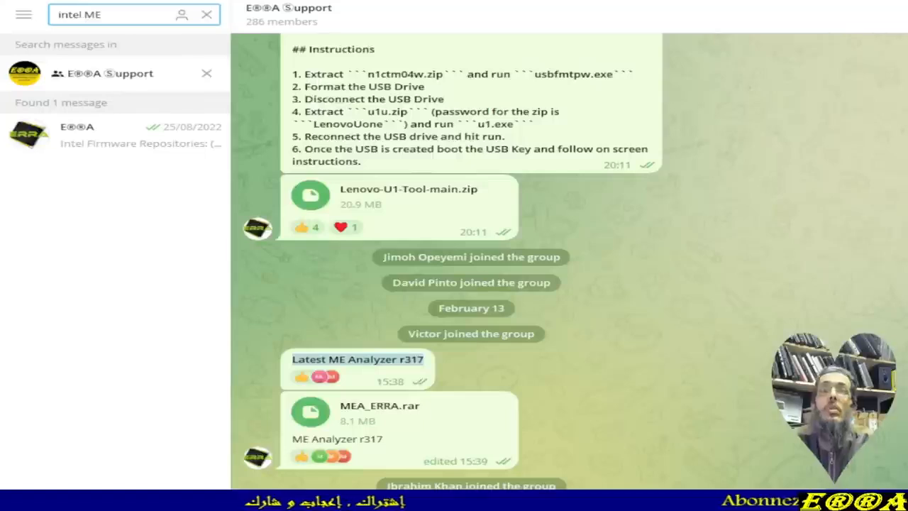
click(113, 135)
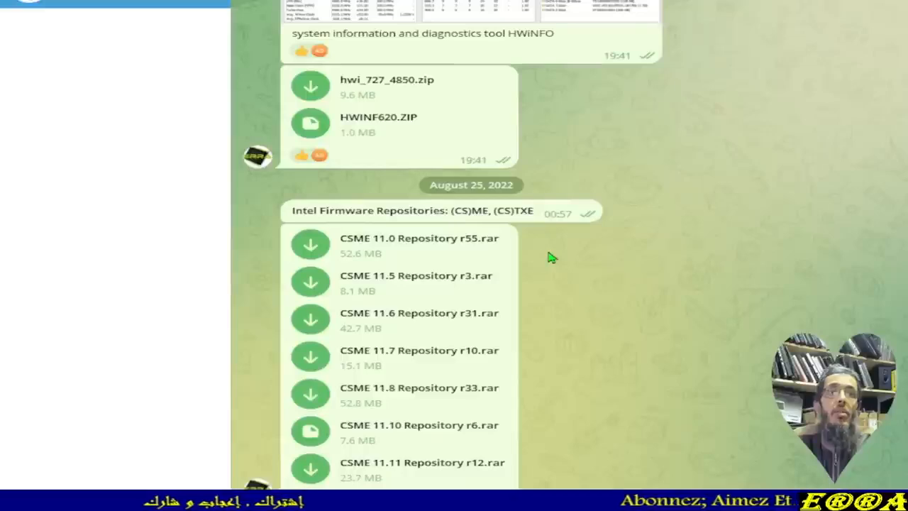
- Examine the Intel firmware repository archives shared in the group, from the CSME and ME files through SPS, GSC, PMC, PCHC, PHY and OROM
scroll(499, 246, down, 2)
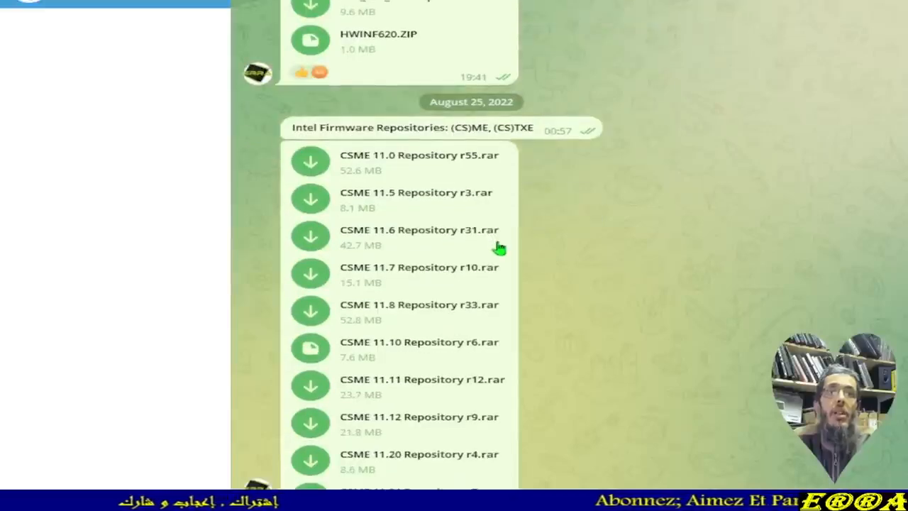
scroll(499, 246, down, 6)
scroll(500, 248, up, 1)
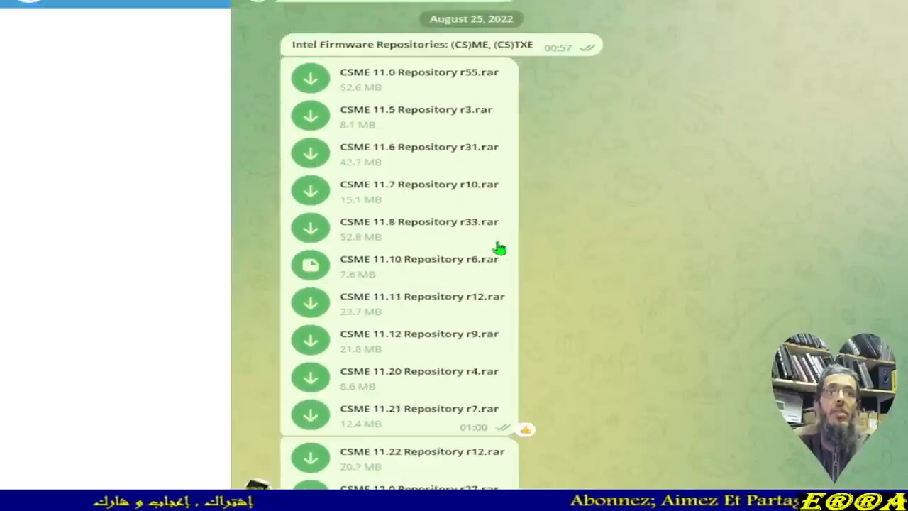
scroll(461, 213, down, 10)
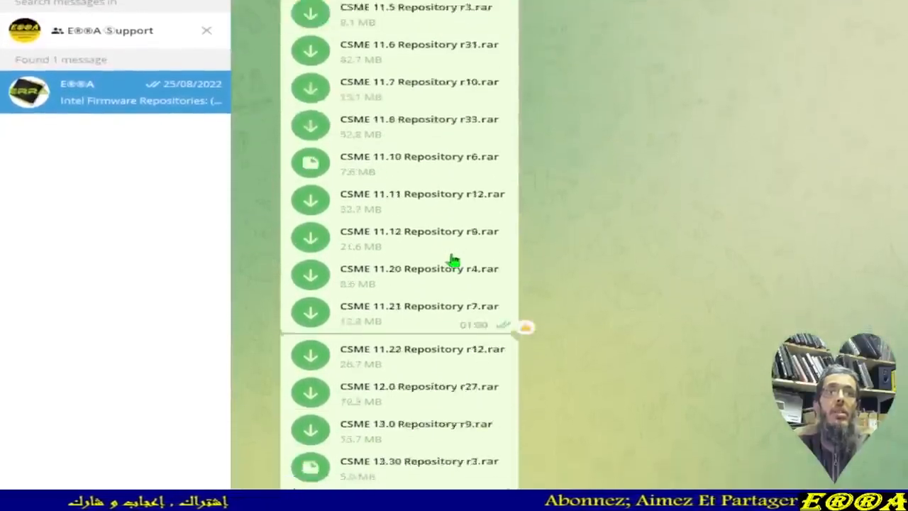
scroll(458, 258, down, 15)
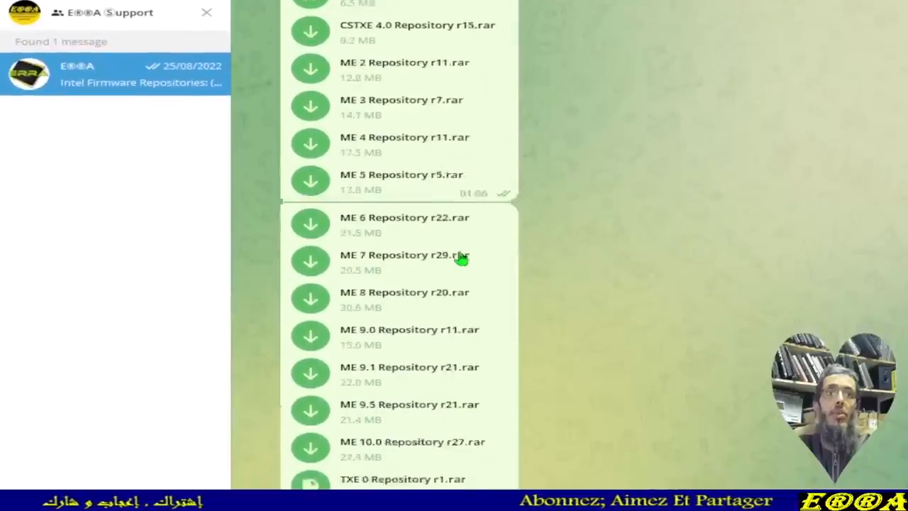
scroll(462, 260, down, 8)
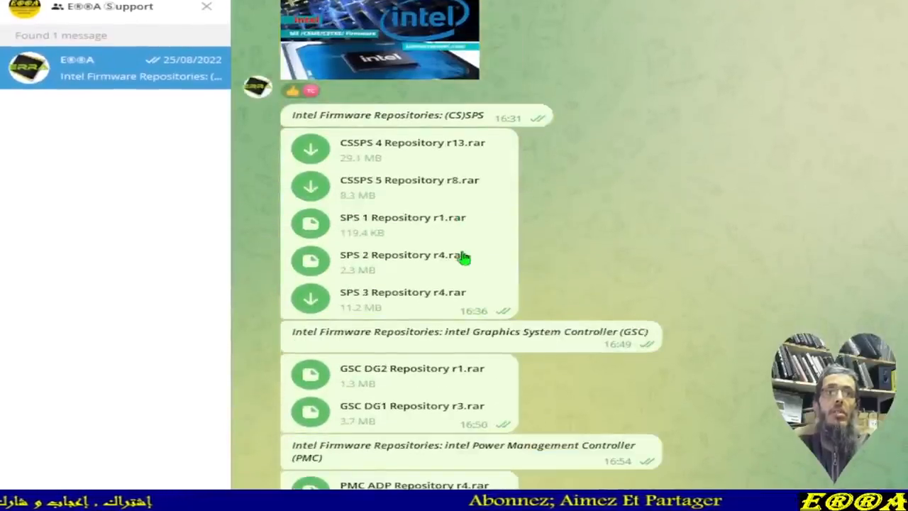
scroll(463, 258, down, 15)
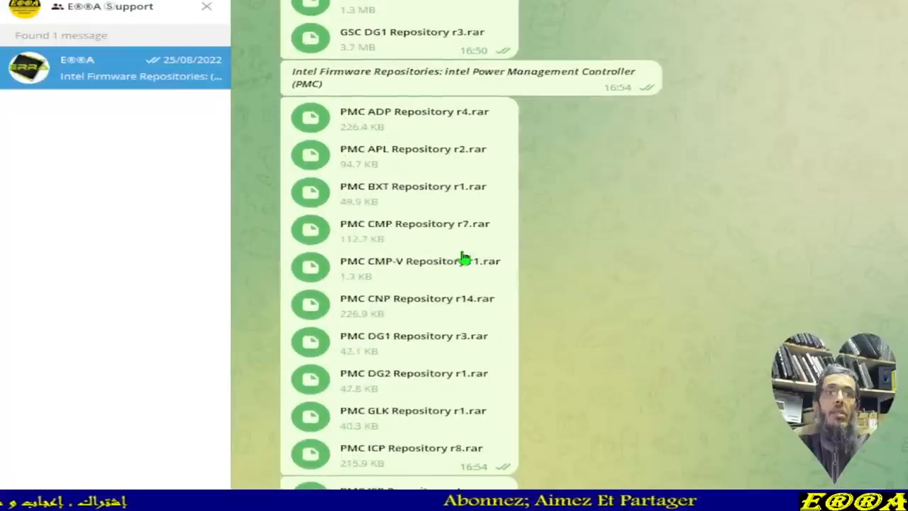
scroll(462, 259, down, 15)
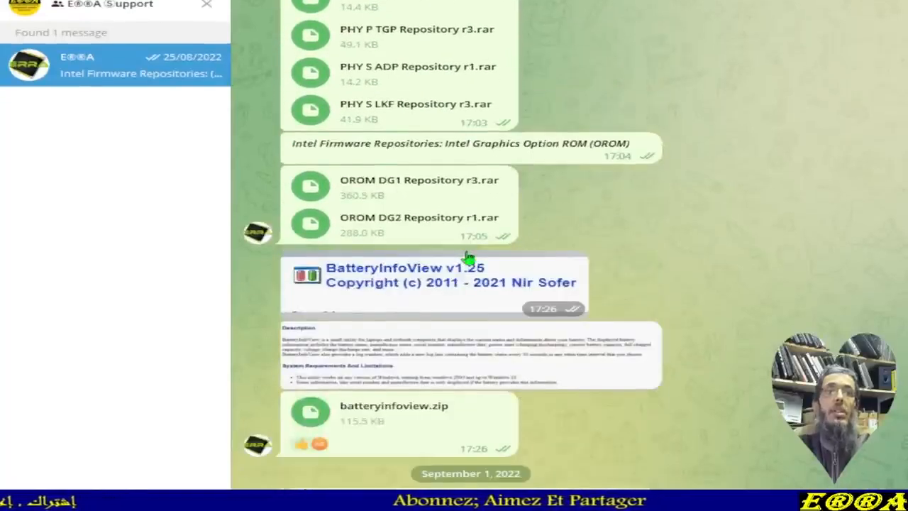
scroll(468, 257, up, 3)
scroll(468, 257, up, 7)
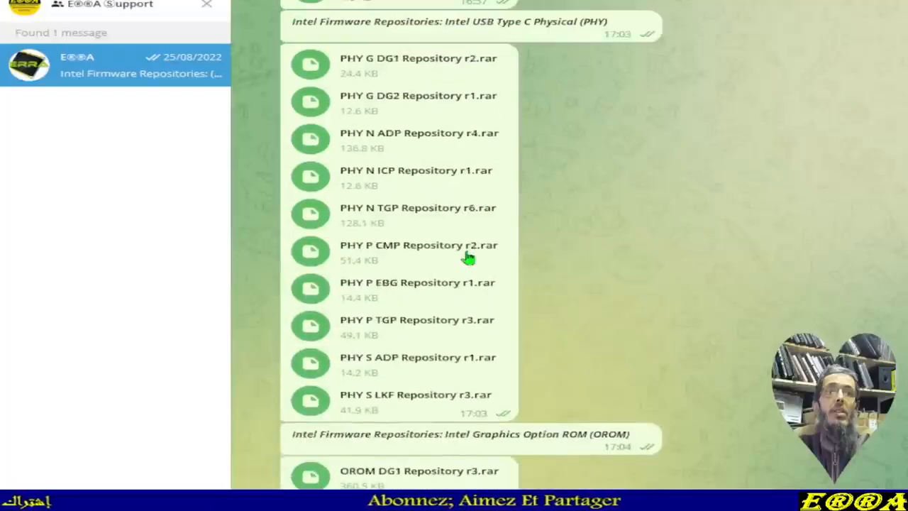
scroll(468, 258, down, 4)
scroll(468, 258, down, 8)
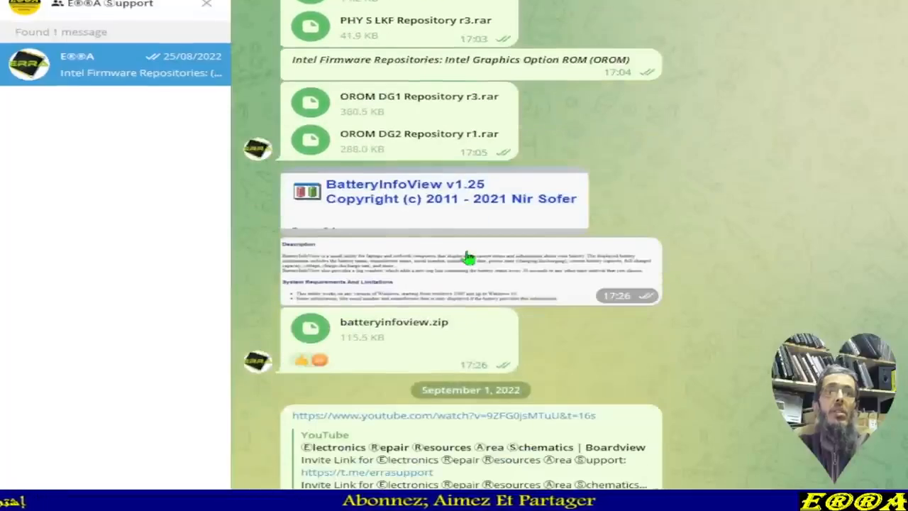
scroll(468, 258, up, 8)
scroll(468, 257, up, 13)
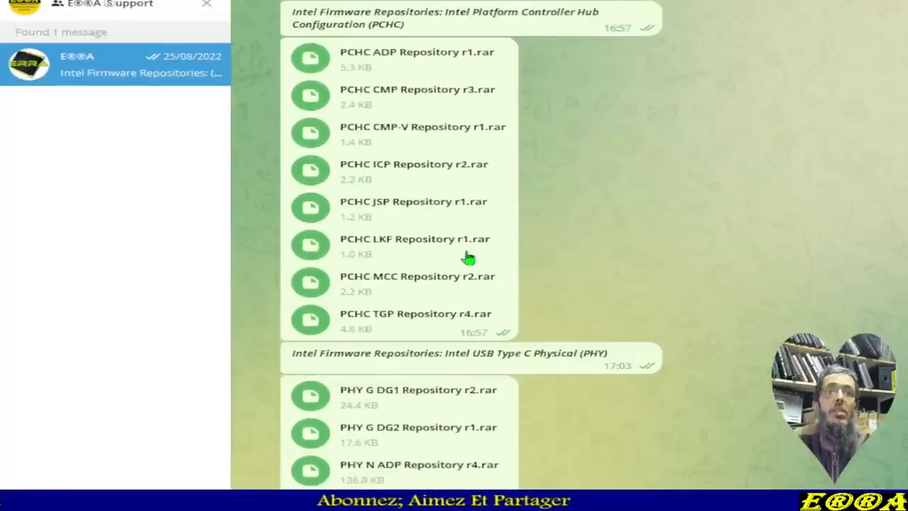
scroll(468, 258, up, 18)
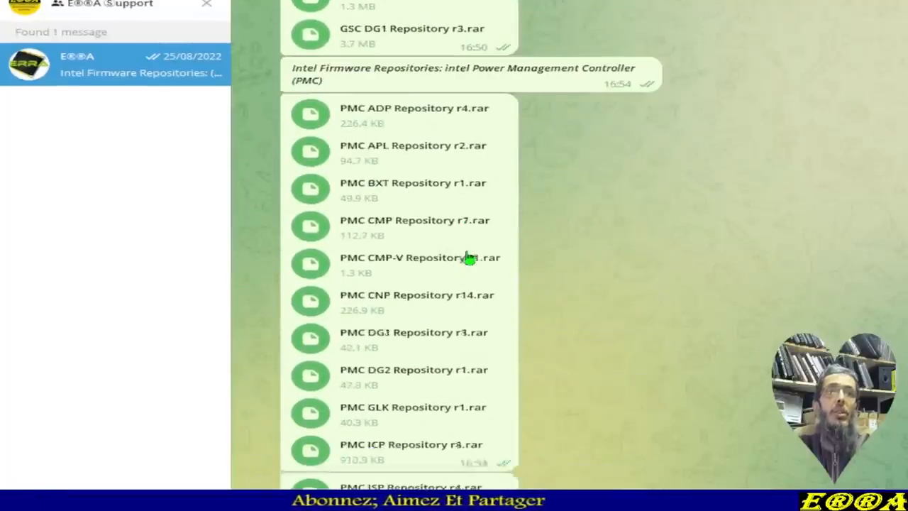
scroll(468, 258, up, 15)
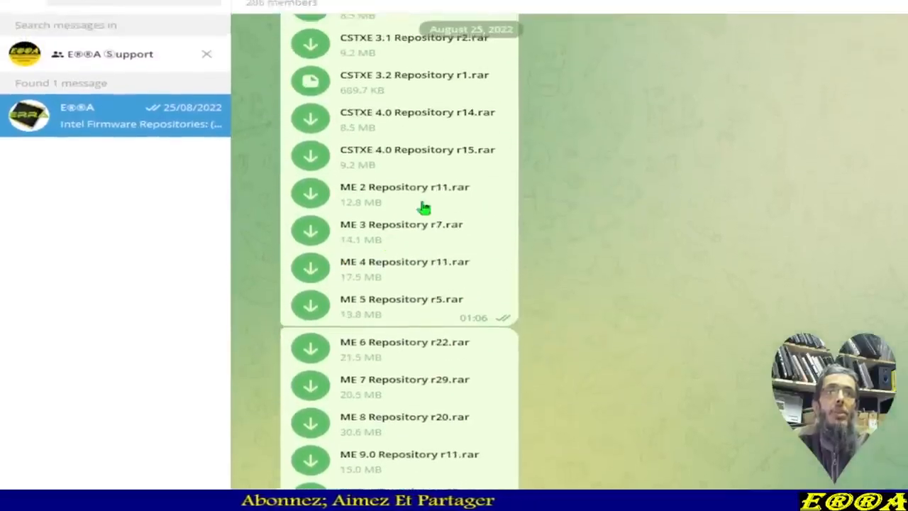
scroll(438, 236, down, 10)
scroll(437, 257, down, 4)
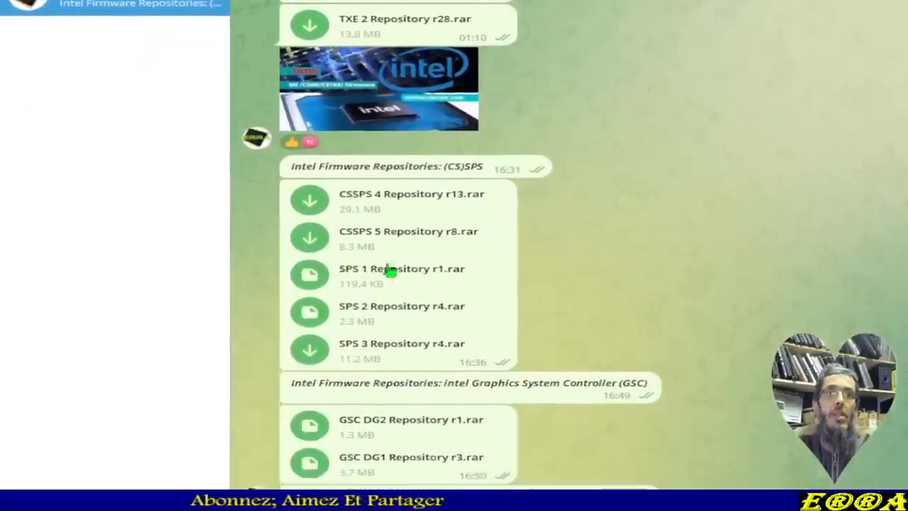
- Look through the shared firmware archives from SPS down to PHY and back up to the CSME 11.8 repository
scroll(425, 248, down, 10)
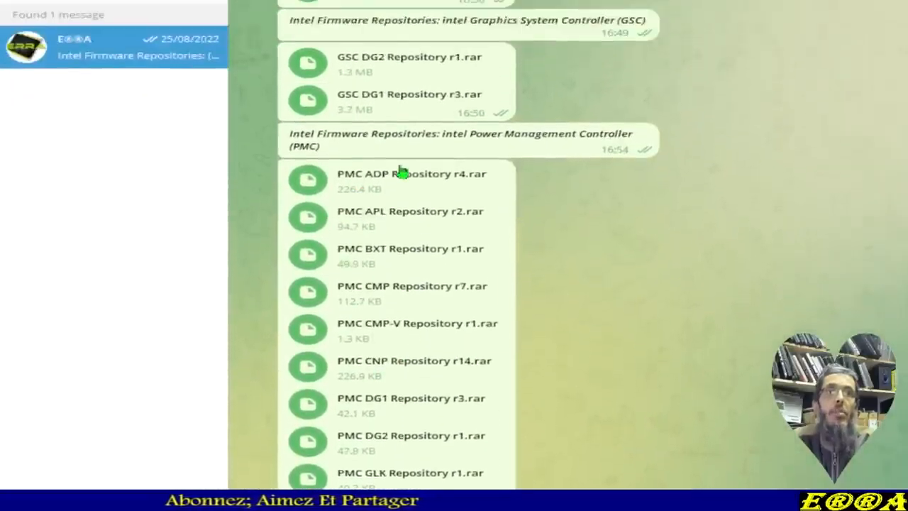
scroll(424, 258, down, 8)
scroll(425, 284, down, 2)
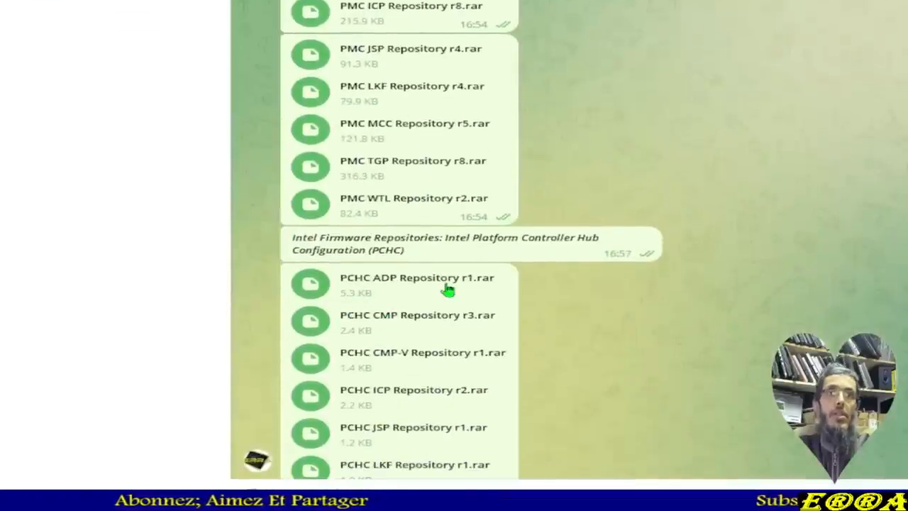
scroll(447, 290, down, 12)
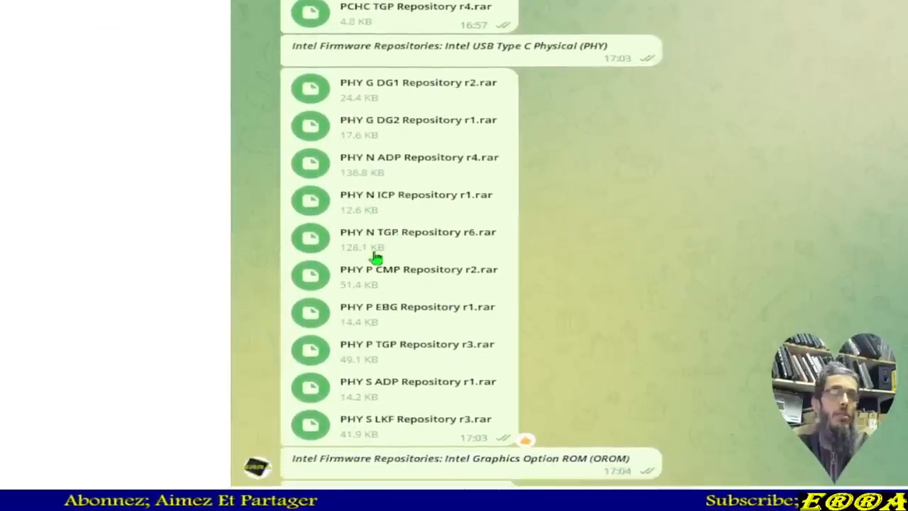
scroll(376, 257, up, 4)
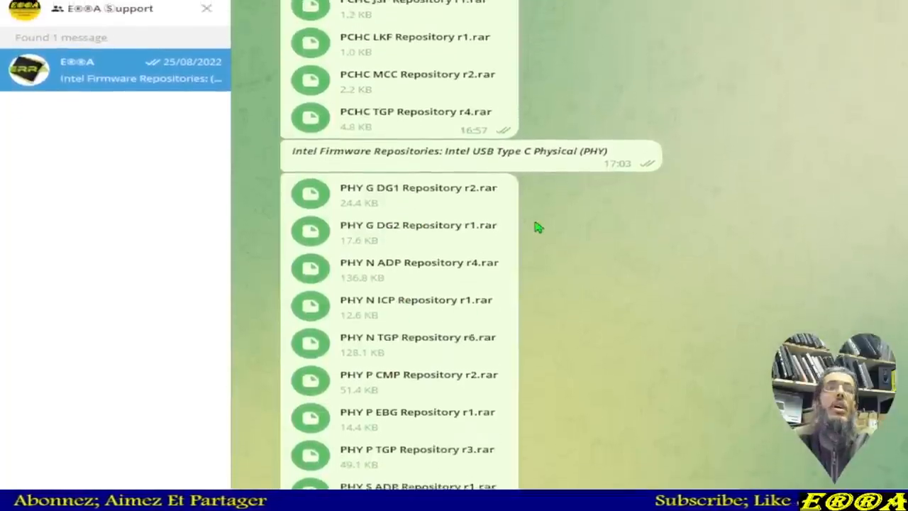
scroll(537, 227, up, 15)
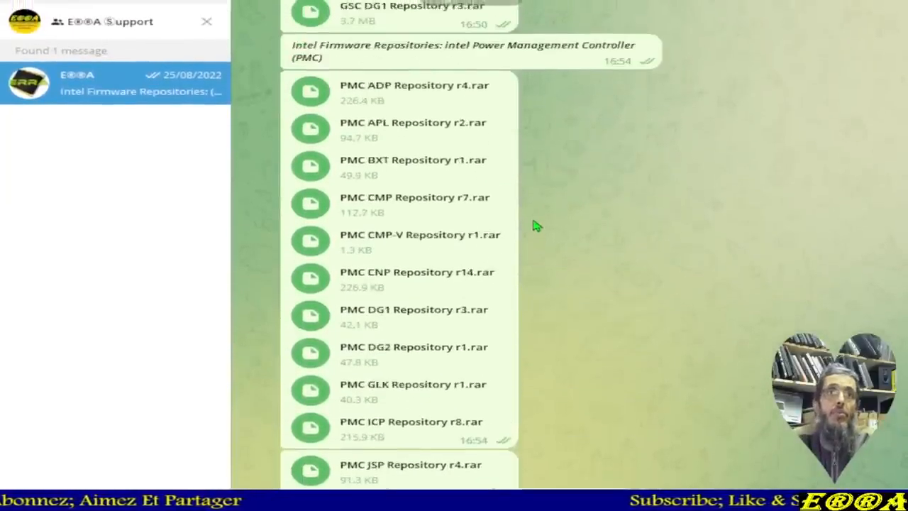
scroll(419, 201, up, 15)
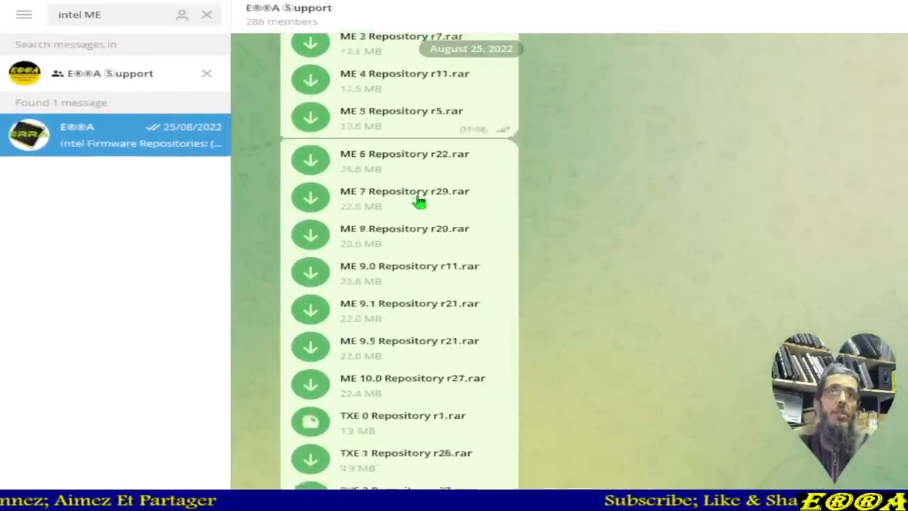
scroll(419, 201, up, 15)
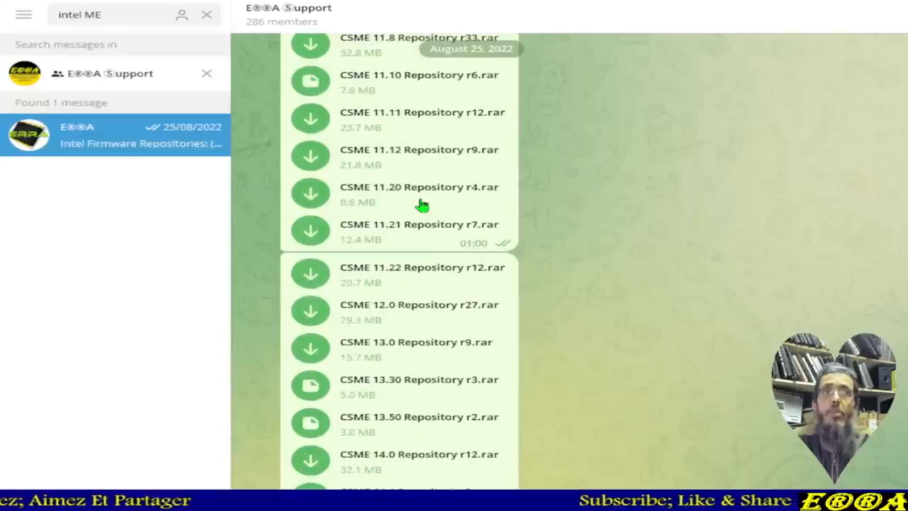
scroll(422, 205, up, 3)
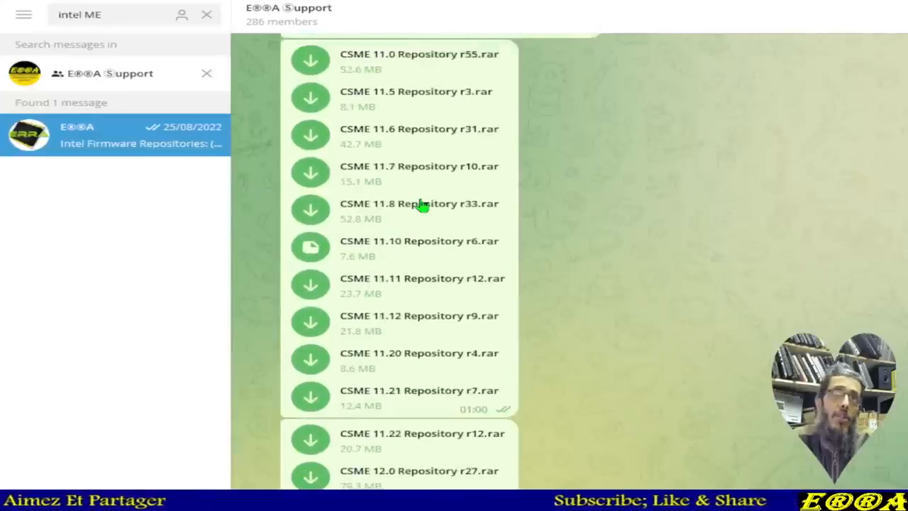
- Search the group's messages for "fitool", open the Fitools.7z message and highlight its description of the flash image tools collection
click(110, 14)
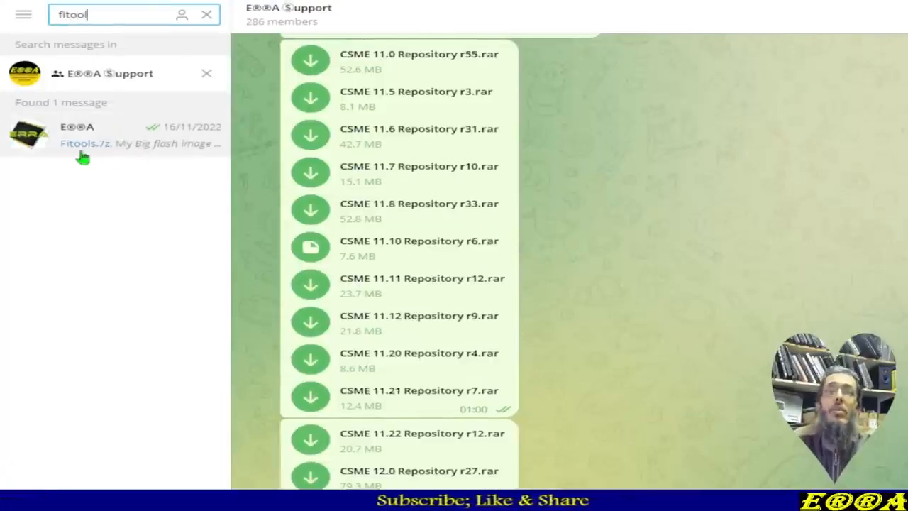
click(122, 141)
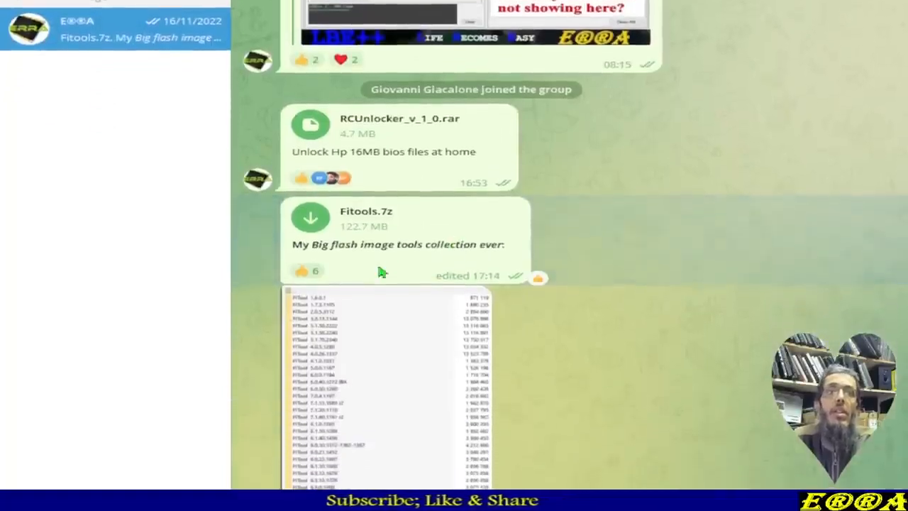
drag(312, 239, 370, 244)
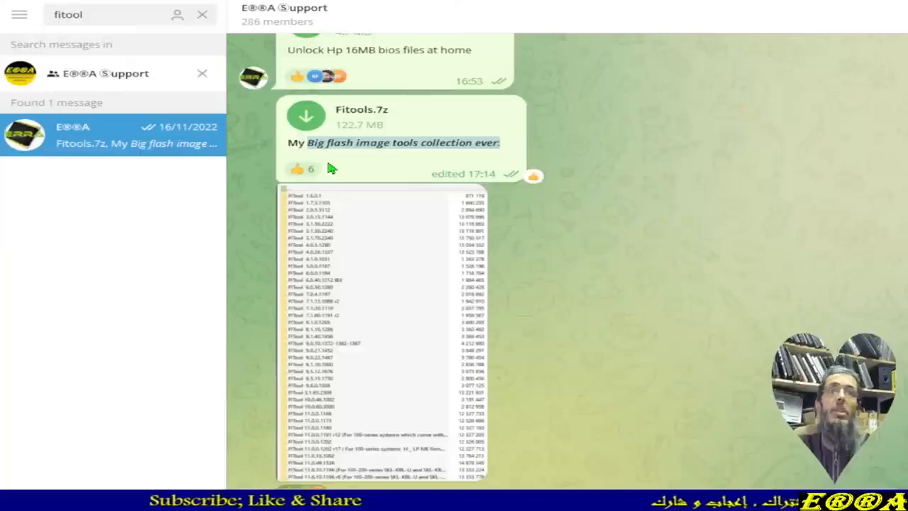
- View the two posted screenshots listing the FITool versions in the Fitools.7z collection, closing each one after viewing
click(381, 306)
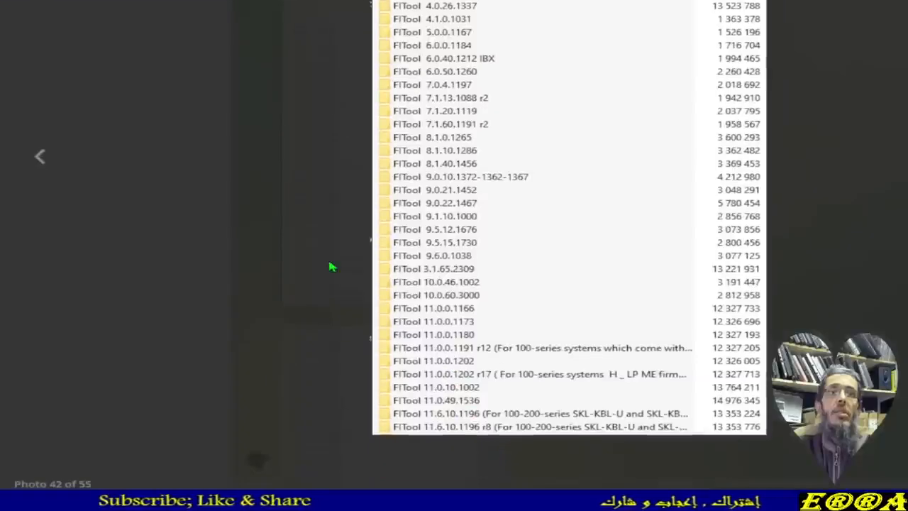
click(330, 266)
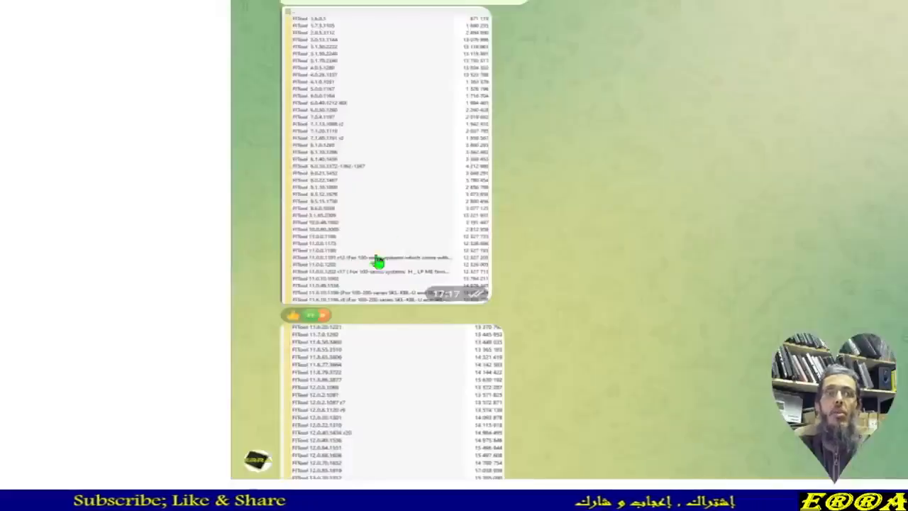
scroll(402, 244, down, 3)
click(402, 244)
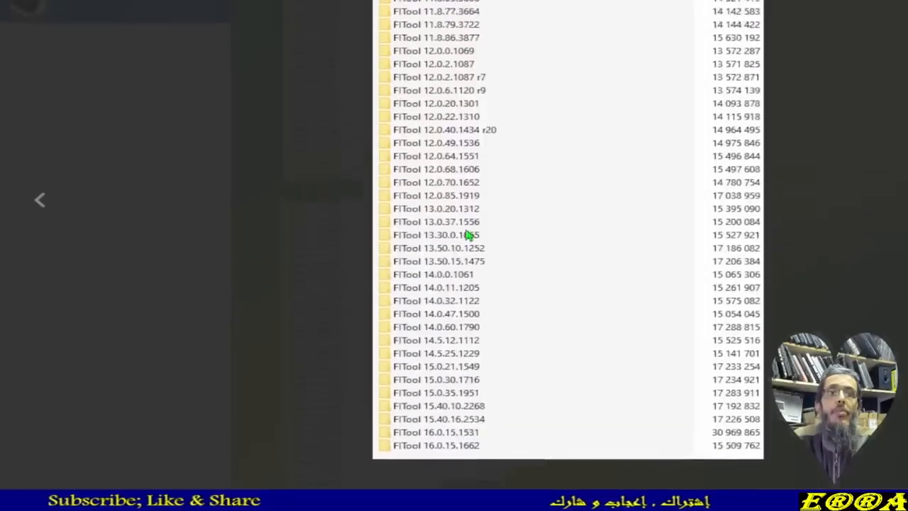
click(359, 260)
scroll(380, 237, down, 3)
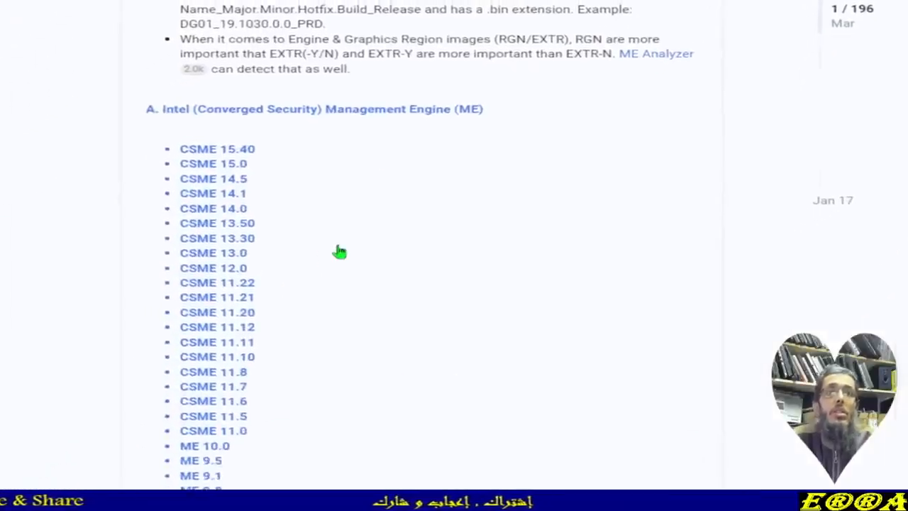
- Check the Flash Image Tool version in the ME Analyzer report, then return to the Win-Raid cleaning guide in the browser
scroll(161, 368, up, 5)
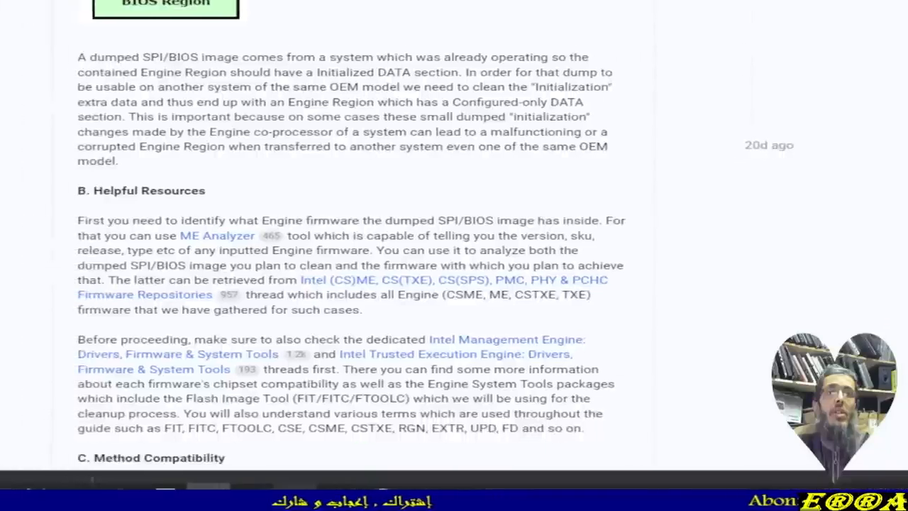
click(399, 494)
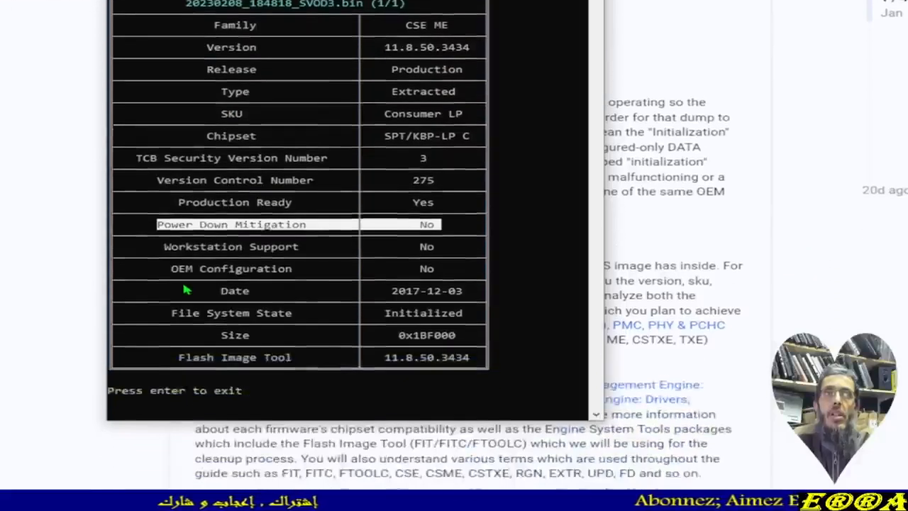
click(178, 357)
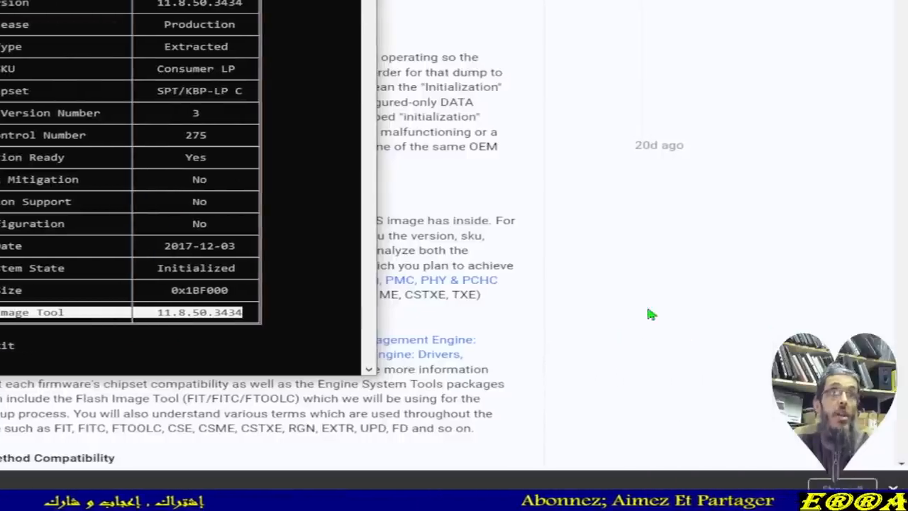
click(625, 309)
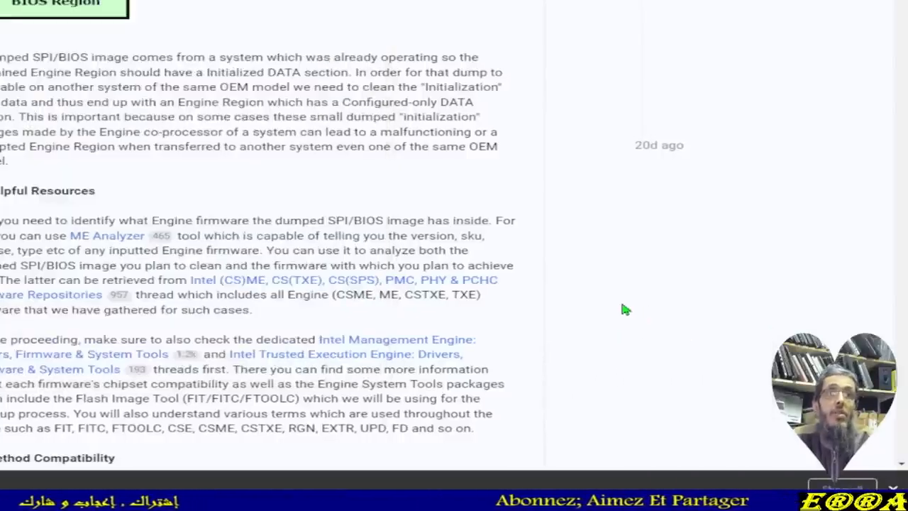
- Open the guide's linked Intel Trusted Execution Engine drivers, firmware and tools thread and read through to the TXE System Tools
scroll(166, 249, down, 2)
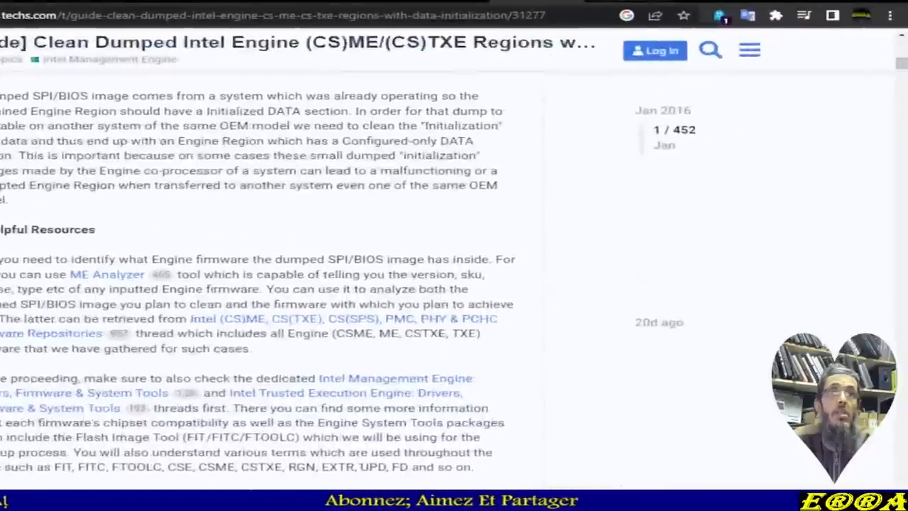
click(304, 244)
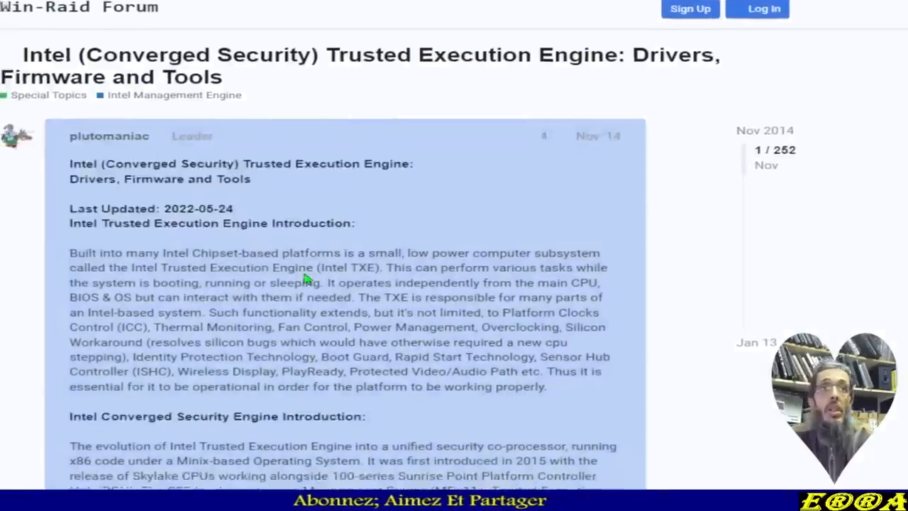
scroll(307, 279, down, 15)
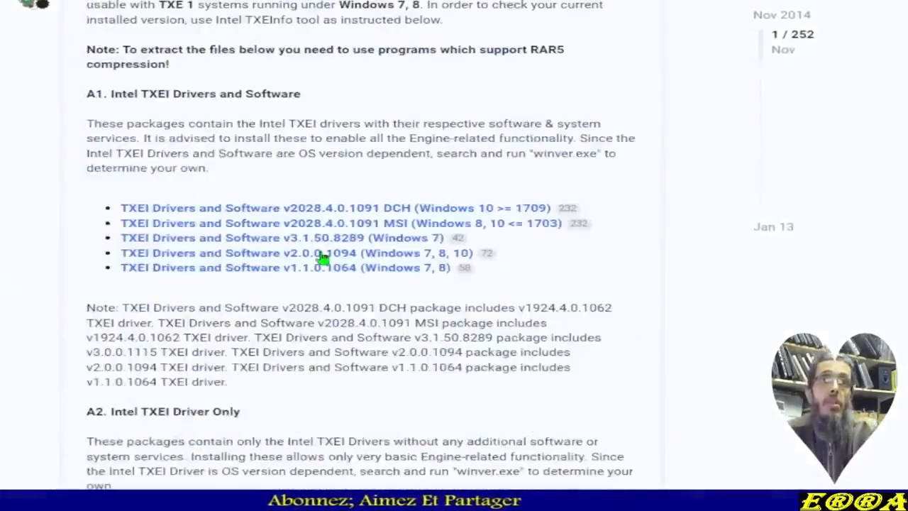
scroll(323, 257, down, 20)
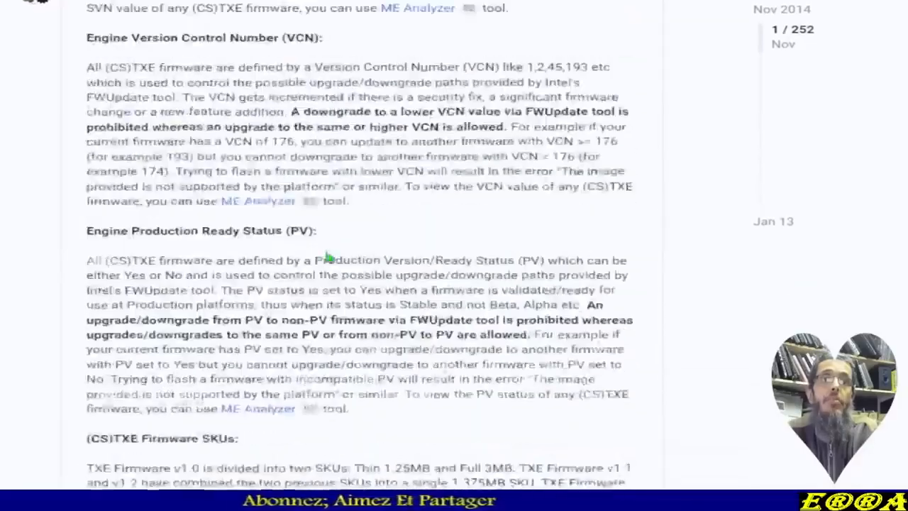
scroll(328, 257, down, 20)
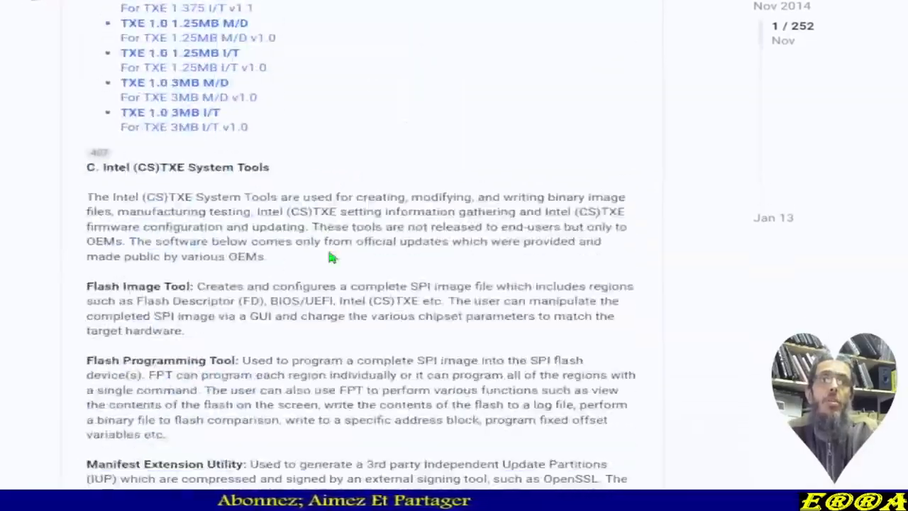
scroll(329, 257, down, 20)
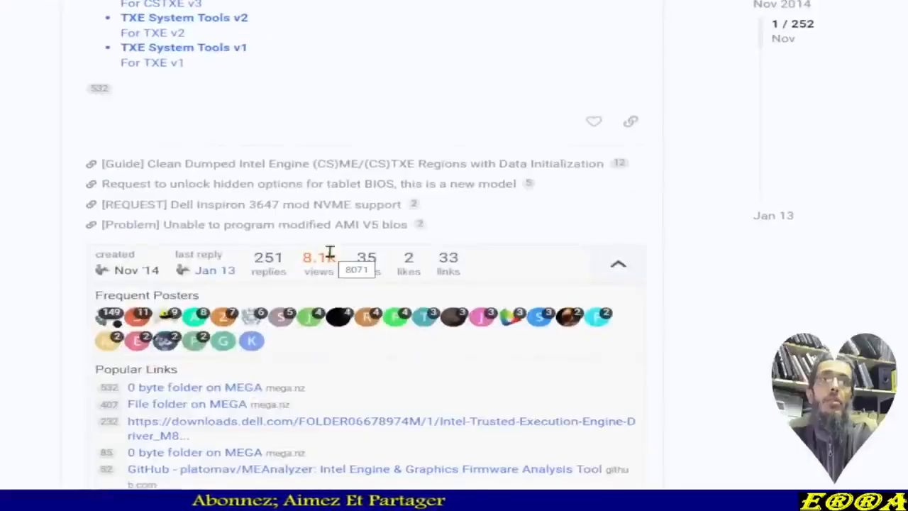
scroll(330, 253, down, 8)
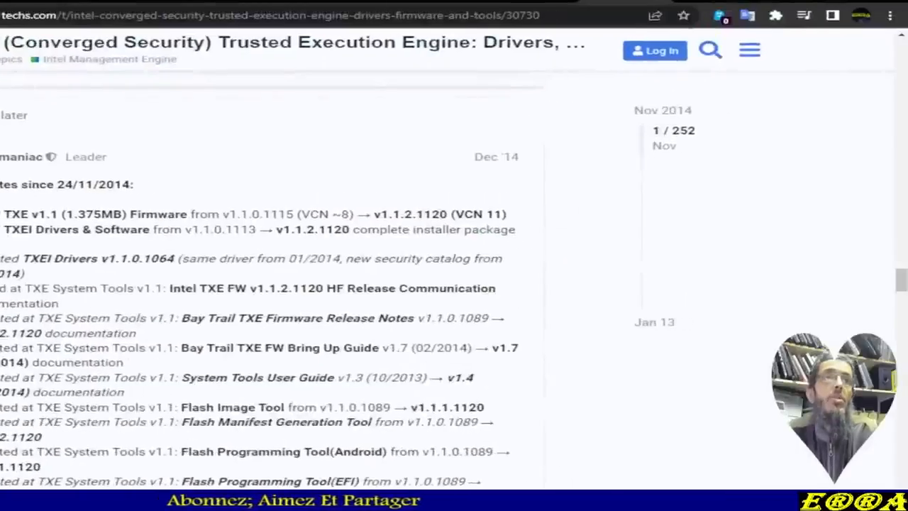
- Return to the cleaning guide, open its linked Intel Management Engine thread and examine the CSME chipset compatibility table
key(ctrl+shift+Tab)
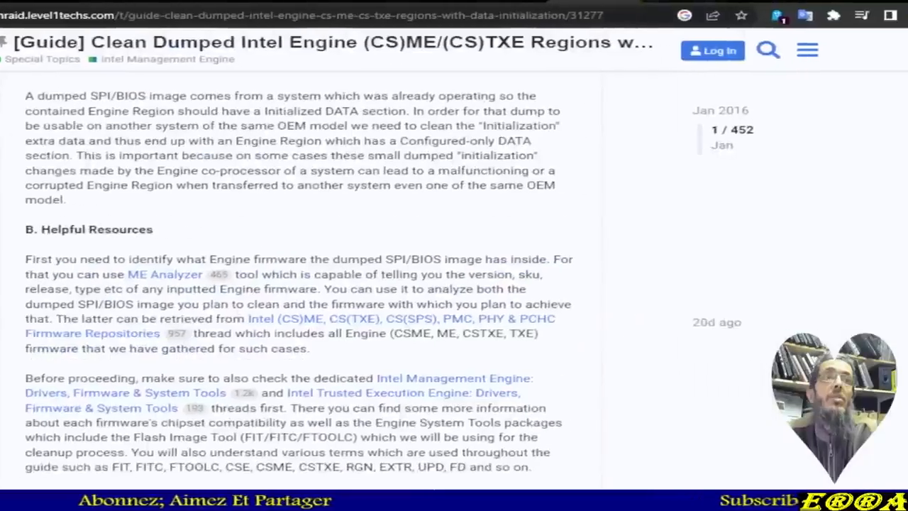
click(343, 236)
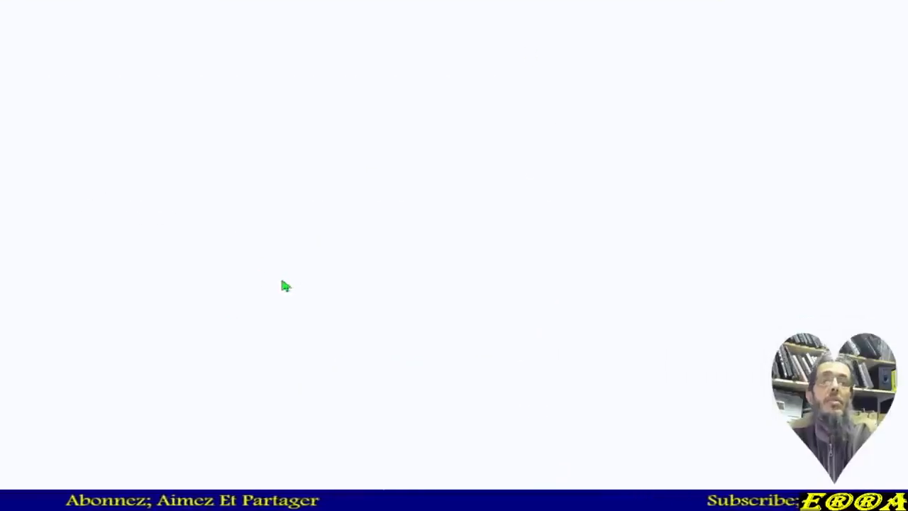
scroll(324, 258, down, 12)
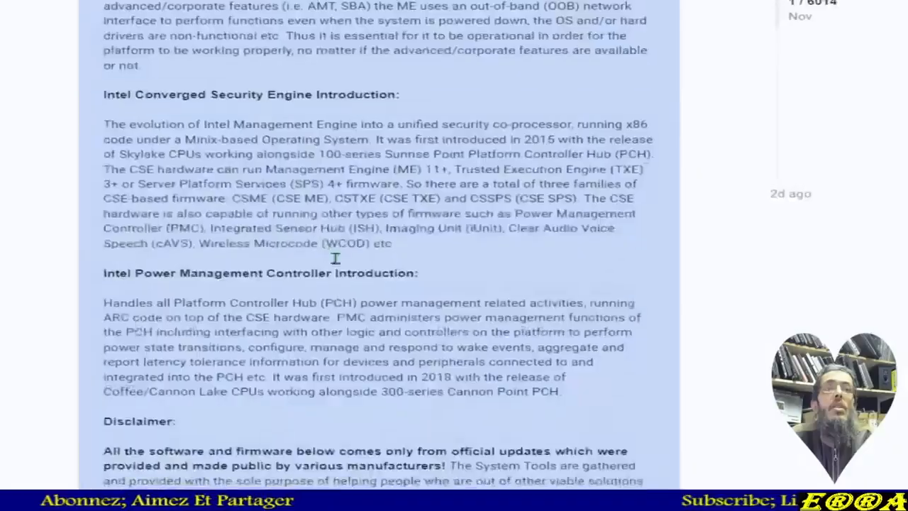
scroll(342, 258, down, 15)
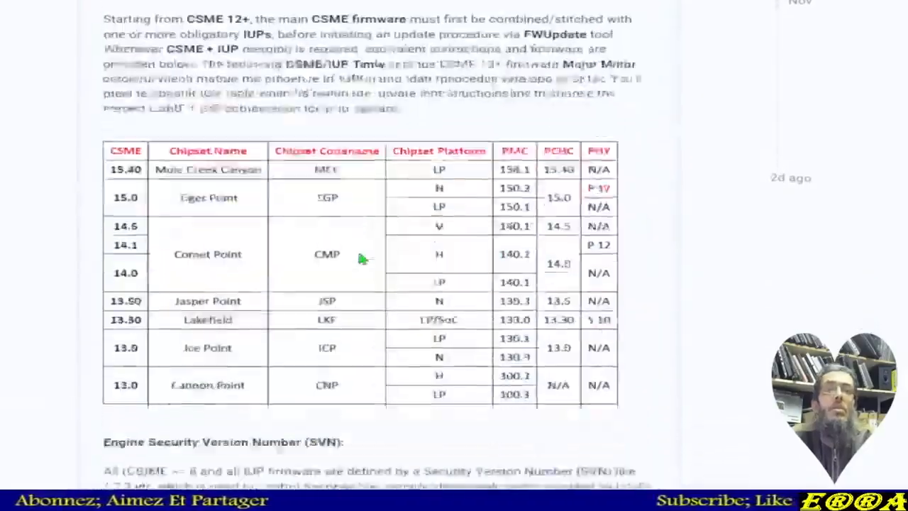
scroll(361, 250, up, 10)
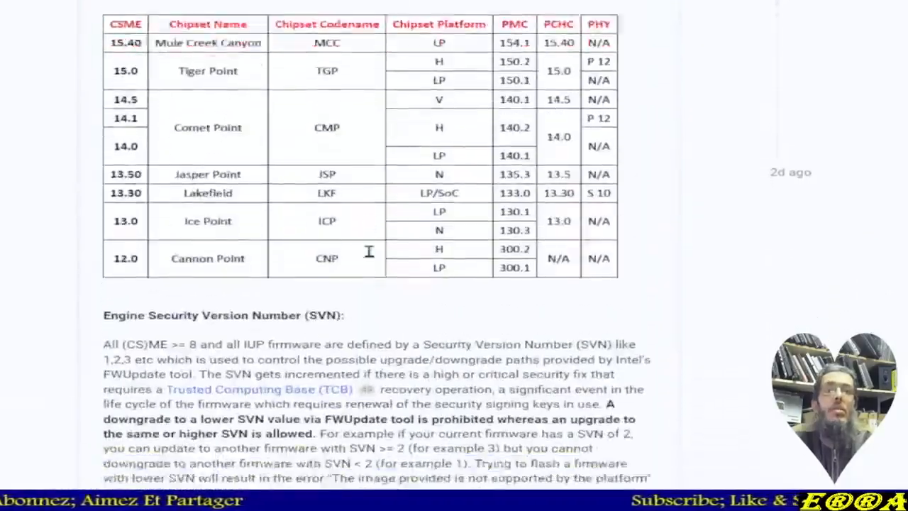
- Read through the Intel Management Engine thread's firmware repository lists and tool descriptions down to the C2 (CS)ME System Tools list
scroll(369, 251, down, 12)
scroll(373, 251, down, 15)
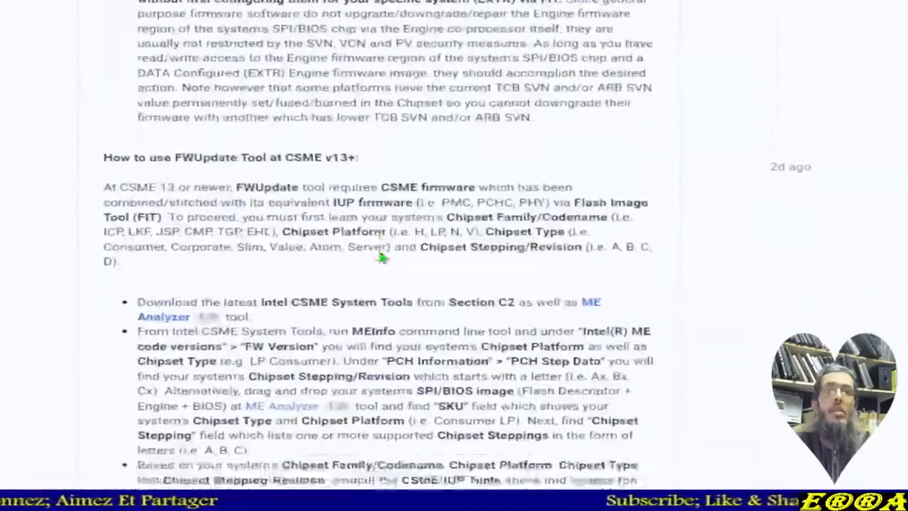
scroll(380, 255, down, 12)
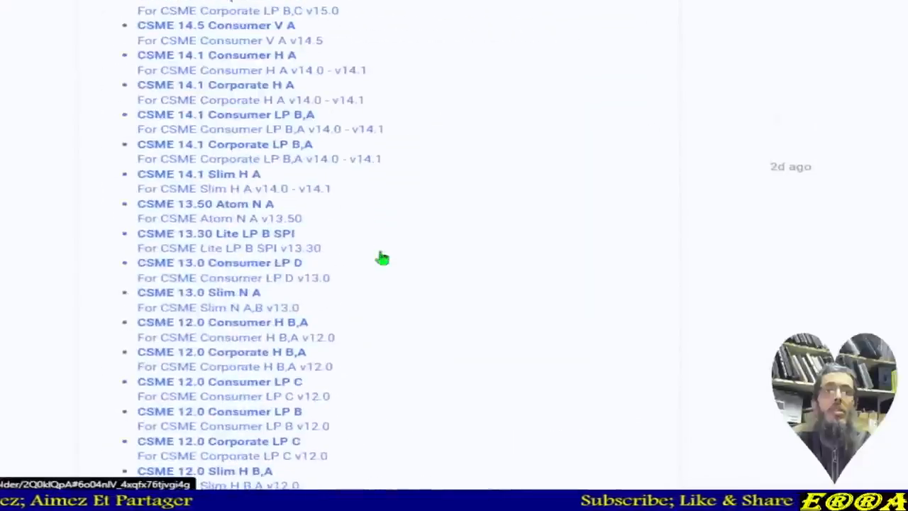
scroll(382, 255, up, 4)
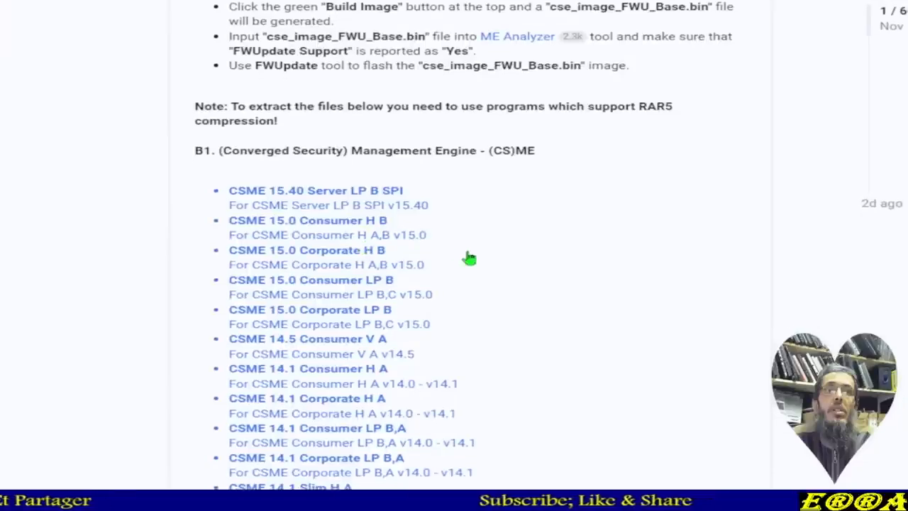
scroll(468, 258, down, 15)
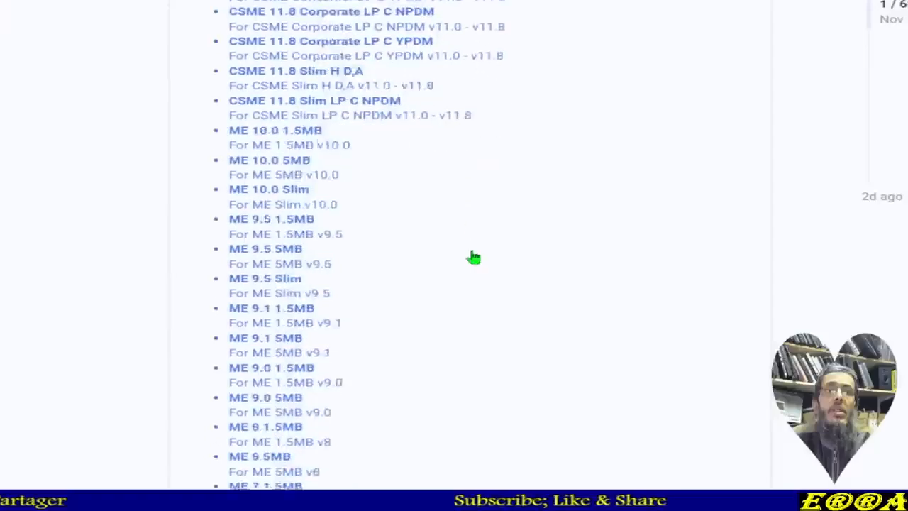
scroll(479, 258, down, 10)
scroll(480, 258, up, 4)
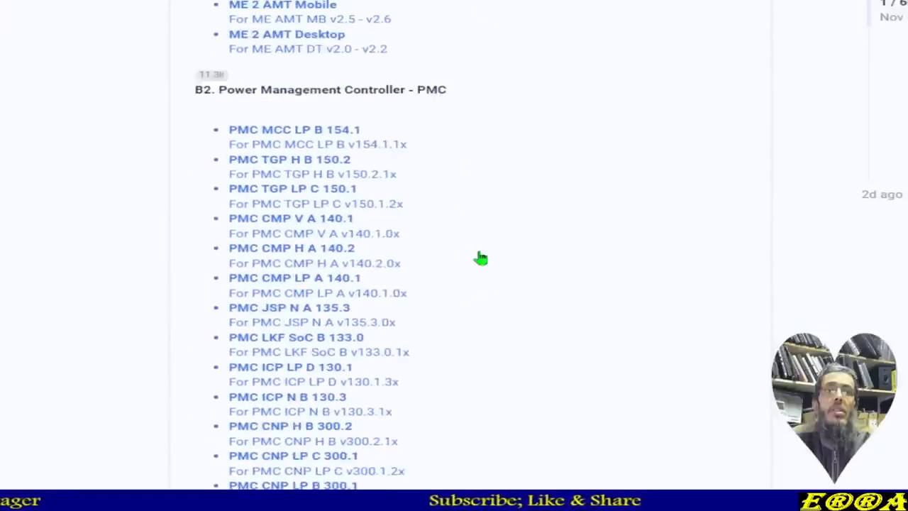
scroll(480, 259, down, 10)
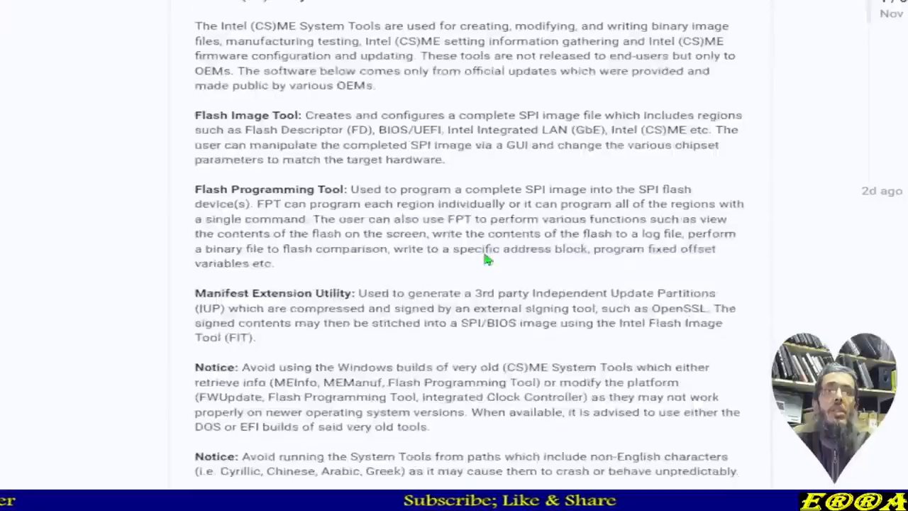
scroll(484, 253, down, 5)
scroll(485, 254, down, 6)
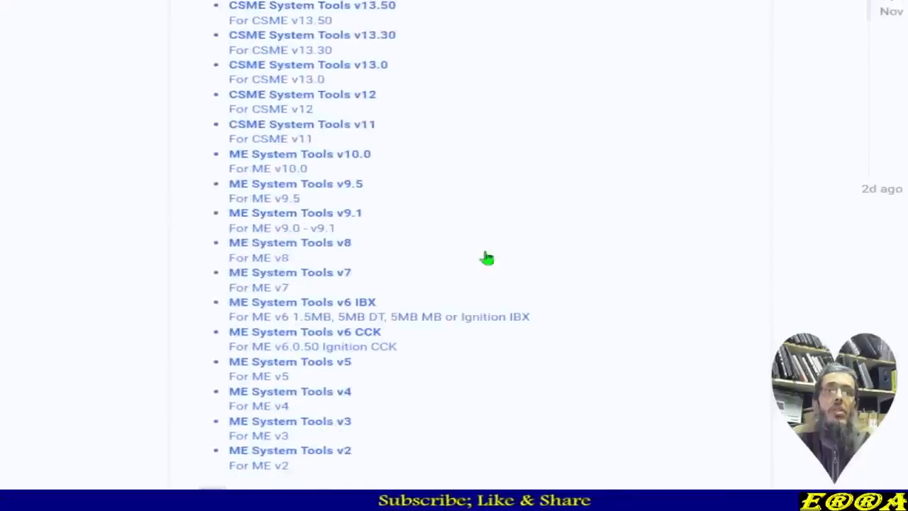
scroll(487, 258, up, 3)
scroll(487, 258, up, 1)
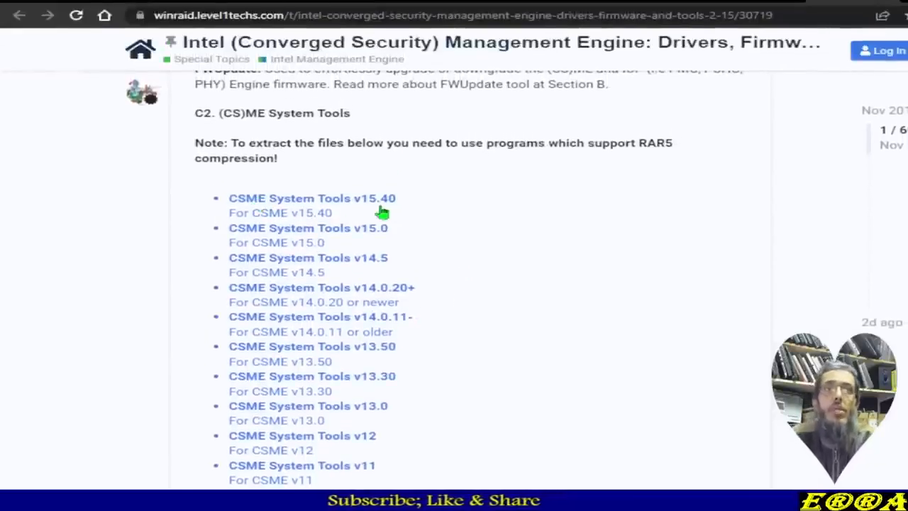
- Examine the CSME System Tools v11 entry and compare it with the Flash Image Tool version in the ME Analyzer report
scroll(539, 266, down, 3)
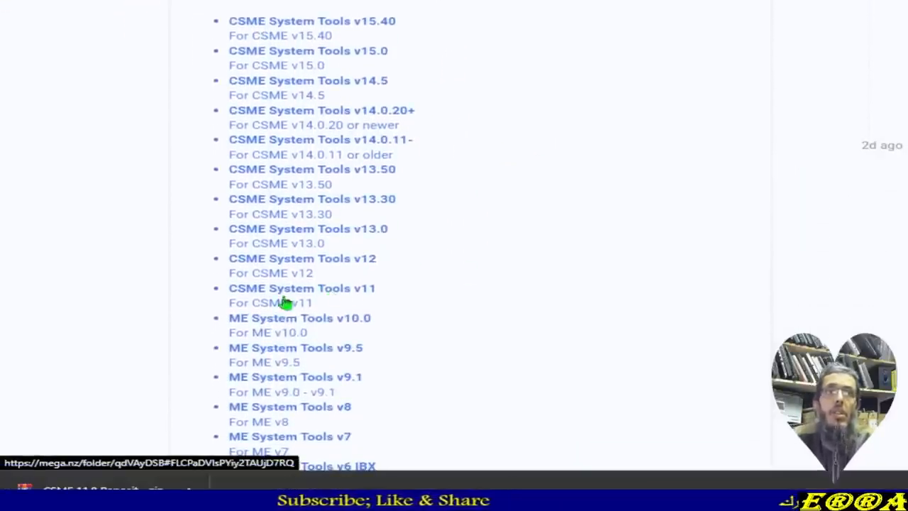
scroll(393, 283, down, 2)
scroll(399, 191, up, 1)
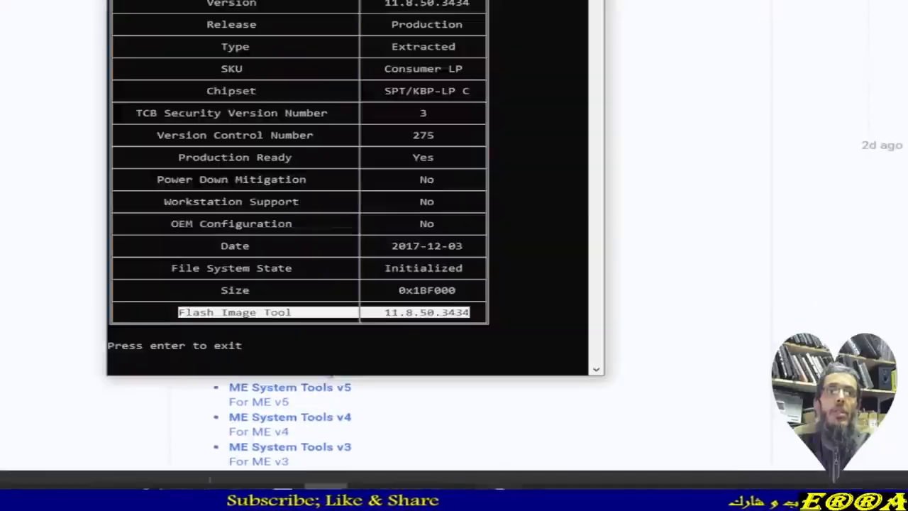
drag(384, 91, 461, 97)
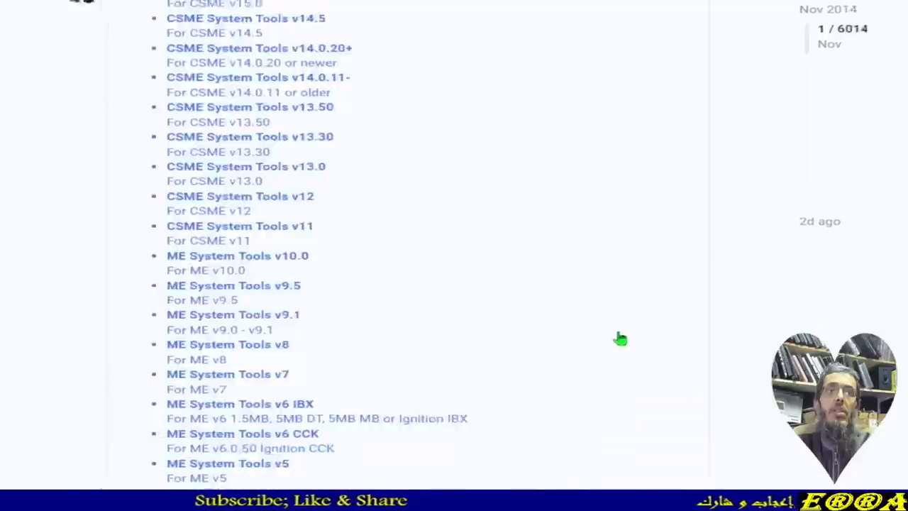
click(257, 286)
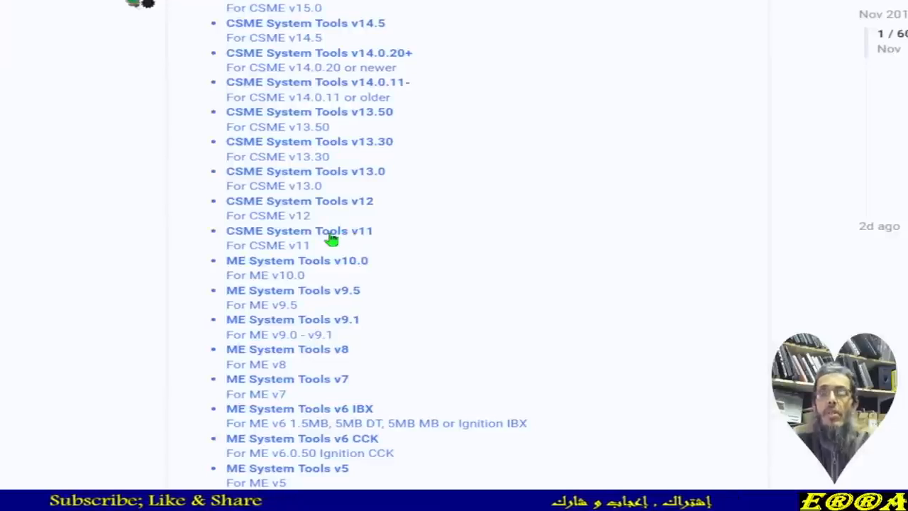
- Open the CSME System Tools v11 download folder and save CSME System Tools v11 r46.rar into the Today folder
click(332, 234)
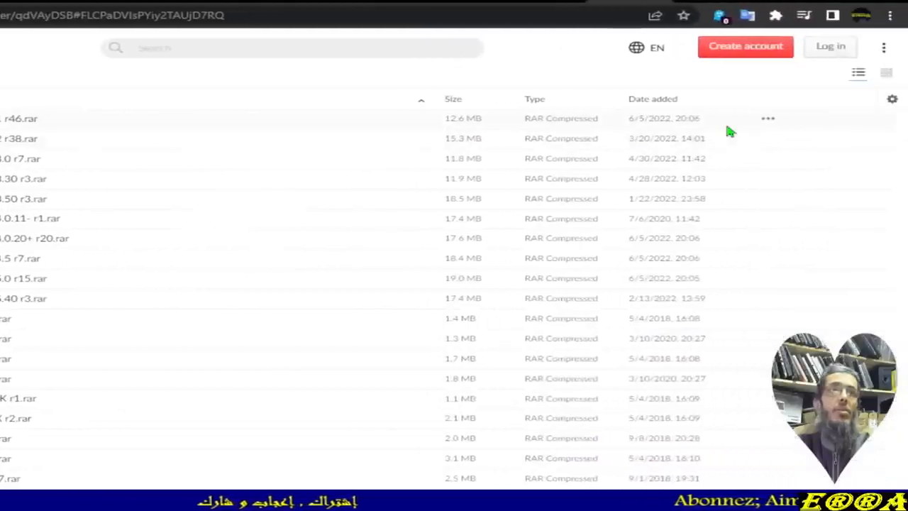
click(770, 124)
mouse_move(715, 142)
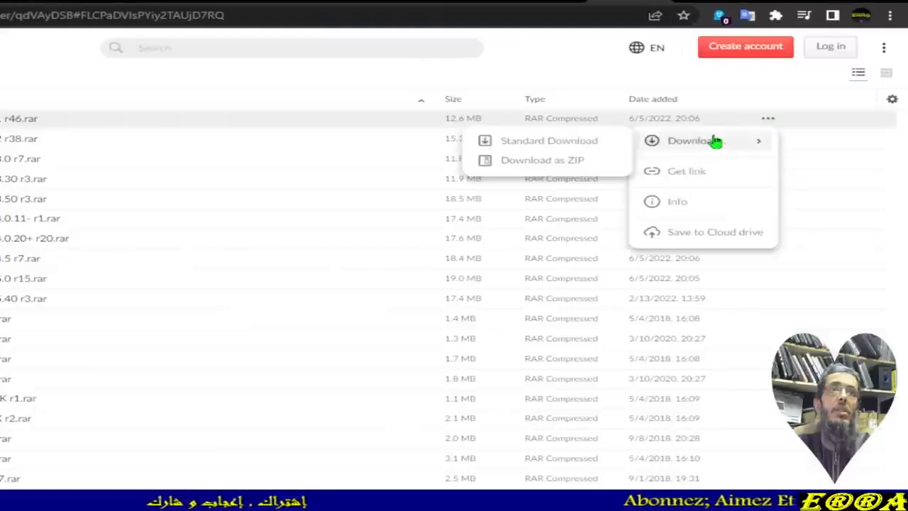
click(529, 142)
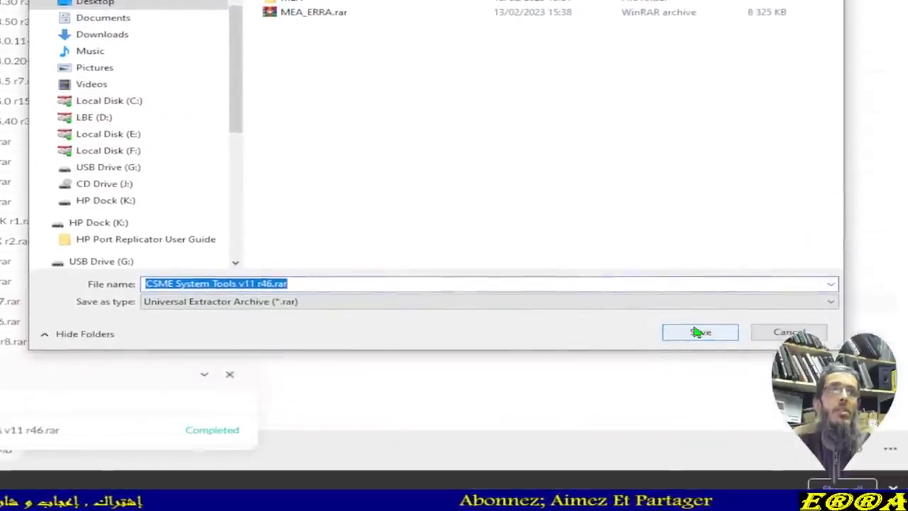
click(698, 331)
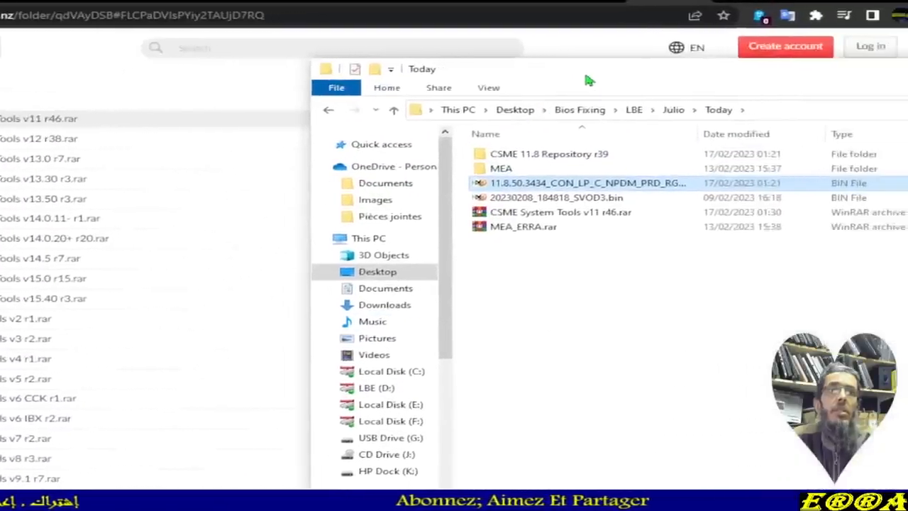
- Sort the Today folder by modification date, extract CSME System Tools v11 r46.rar there and delete the archive
drag(586, 78, 320, 98)
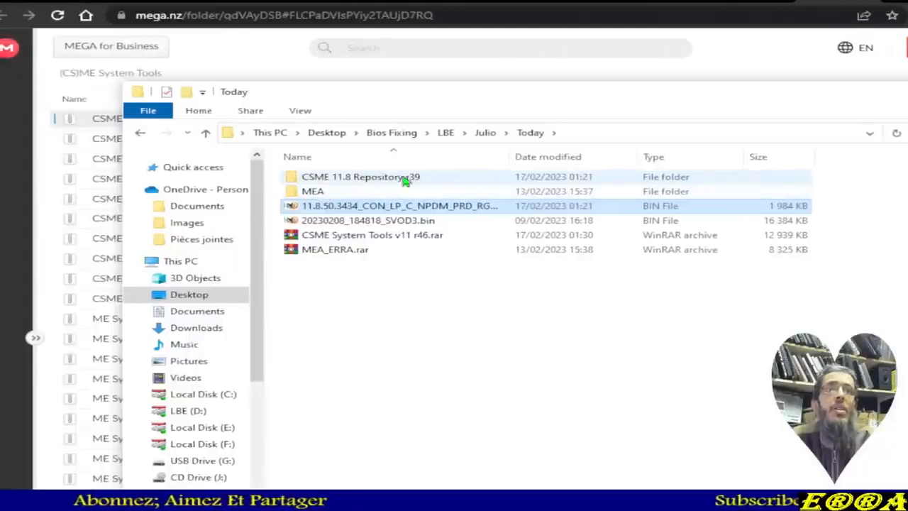
click(523, 155)
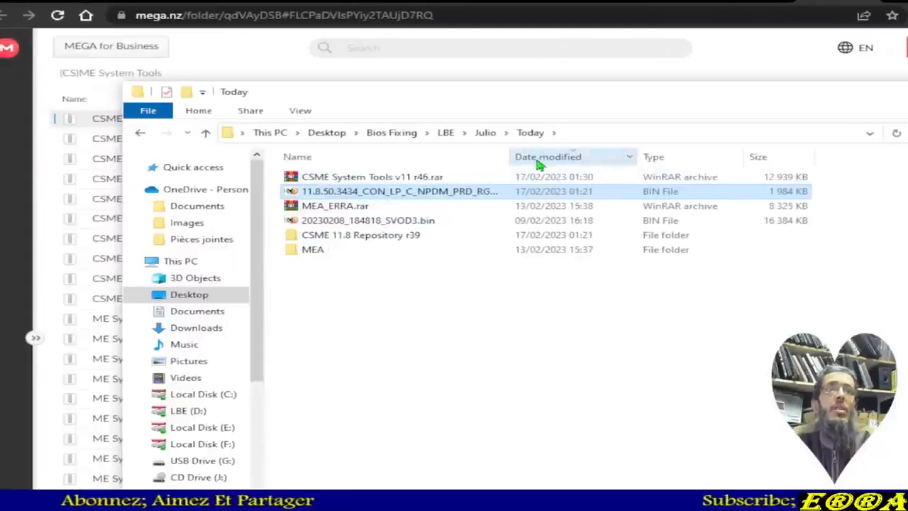
right_click(378, 179)
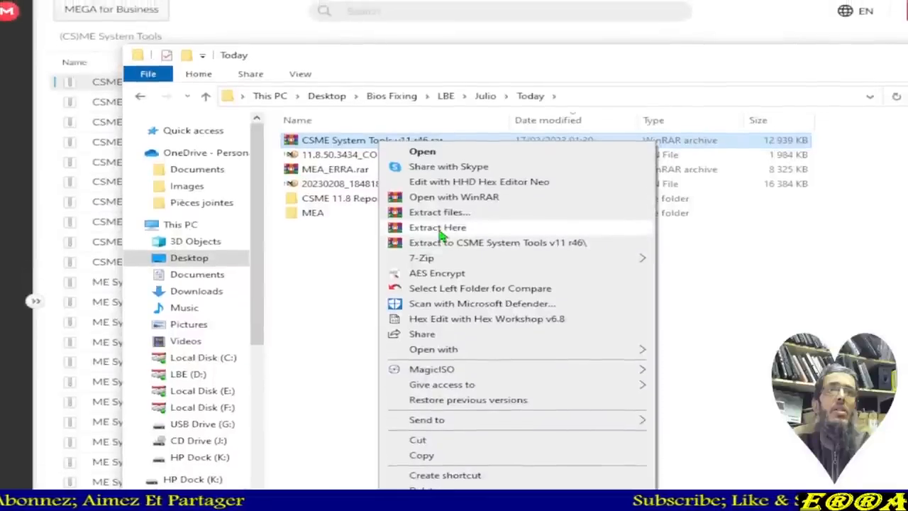
click(439, 232)
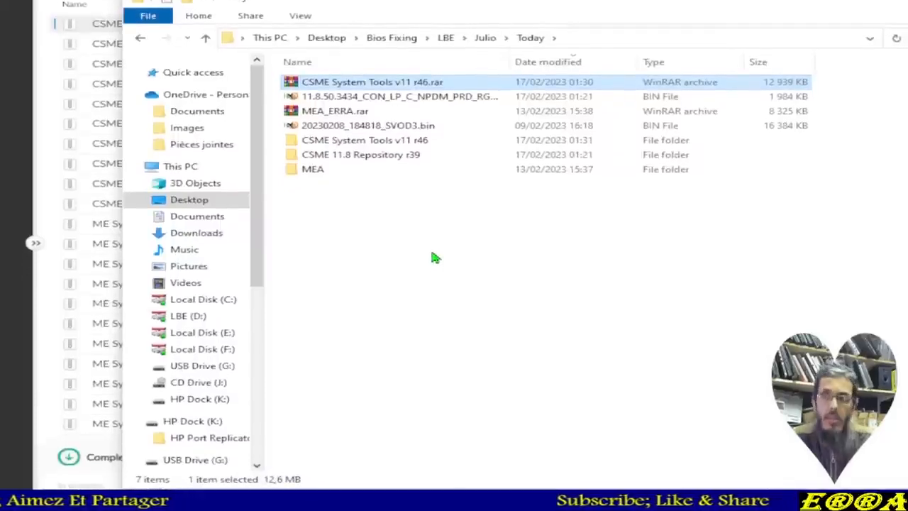
key(Delete)
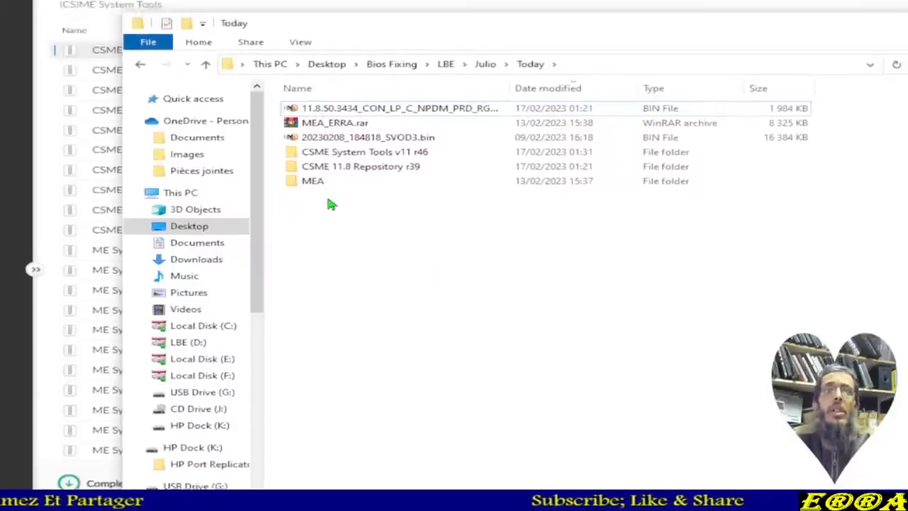
- Copy the Flash Image Tool's WIN32 folder into the Today folder and delete the extracted CSME System Tools v11 r46 folder
double_click(341, 223)
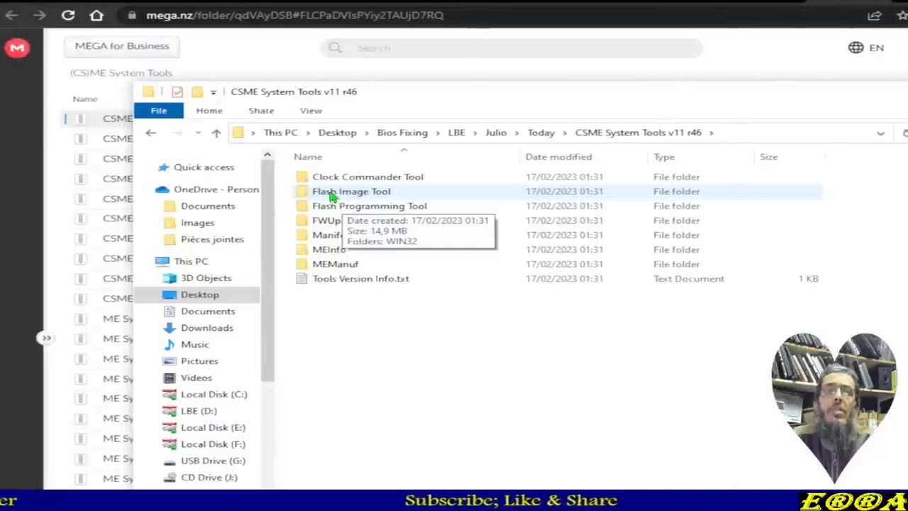
double_click(371, 198)
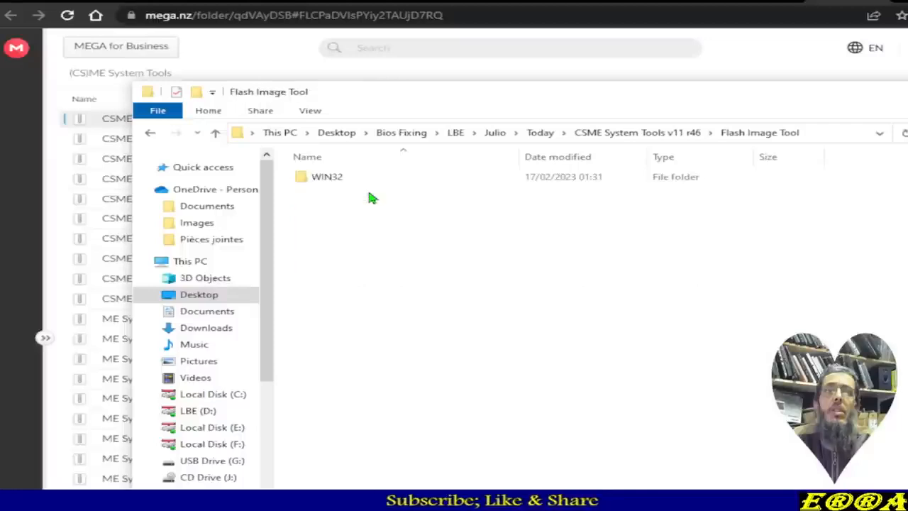
right_click(328, 181)
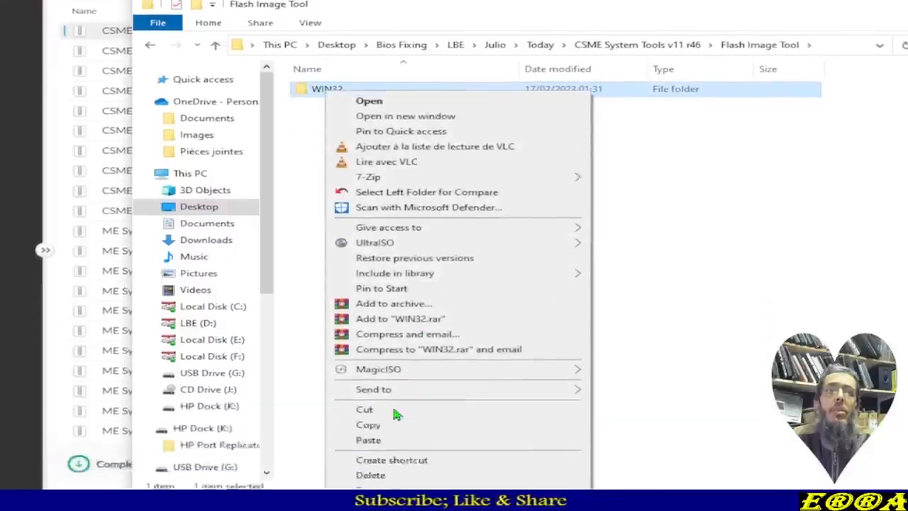
click(369, 424)
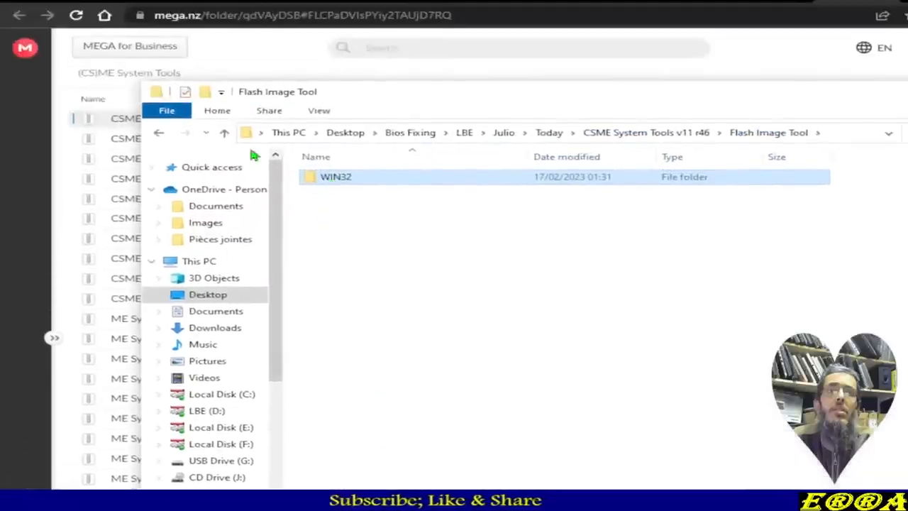
click(224, 135)
click(225, 135)
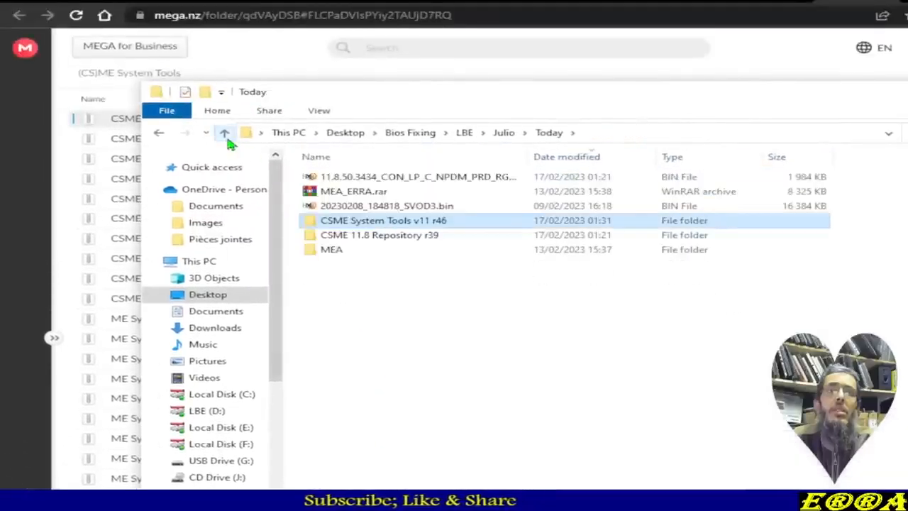
click(548, 134)
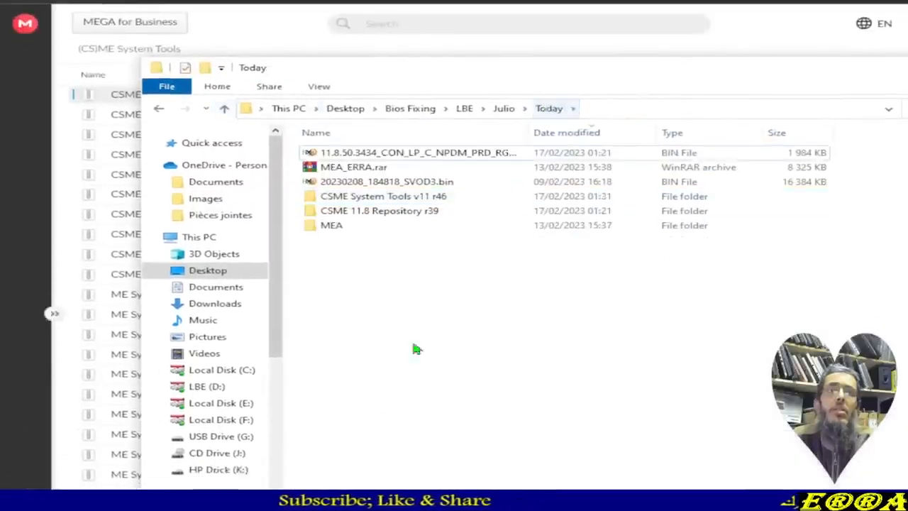
right_click(376, 376)
click(425, 364)
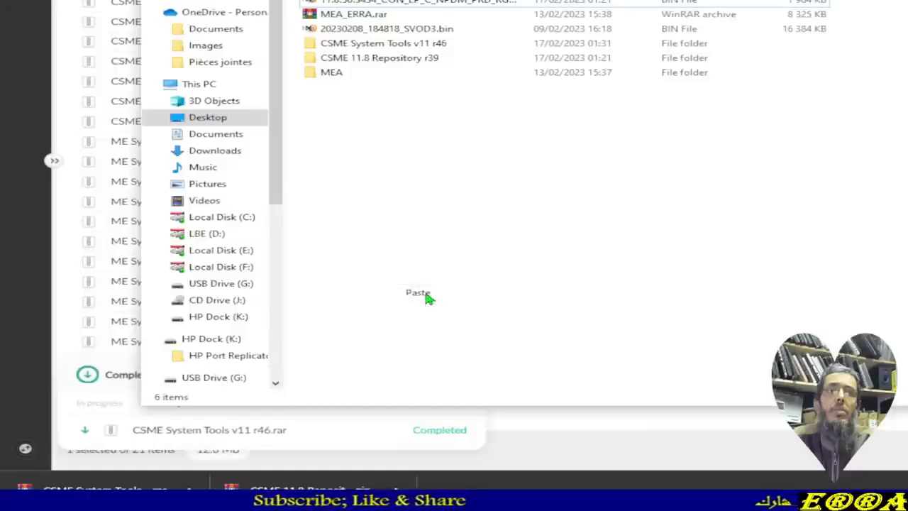
click(384, 58)
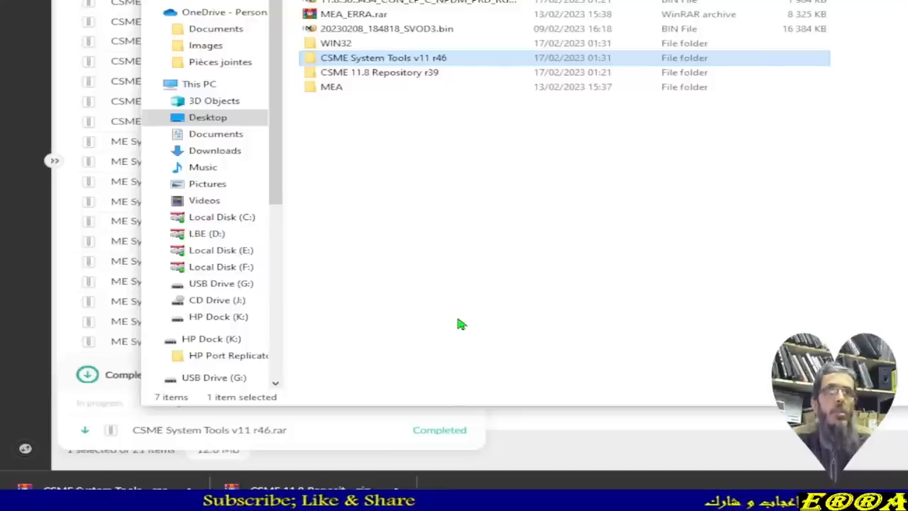
key(Delete)
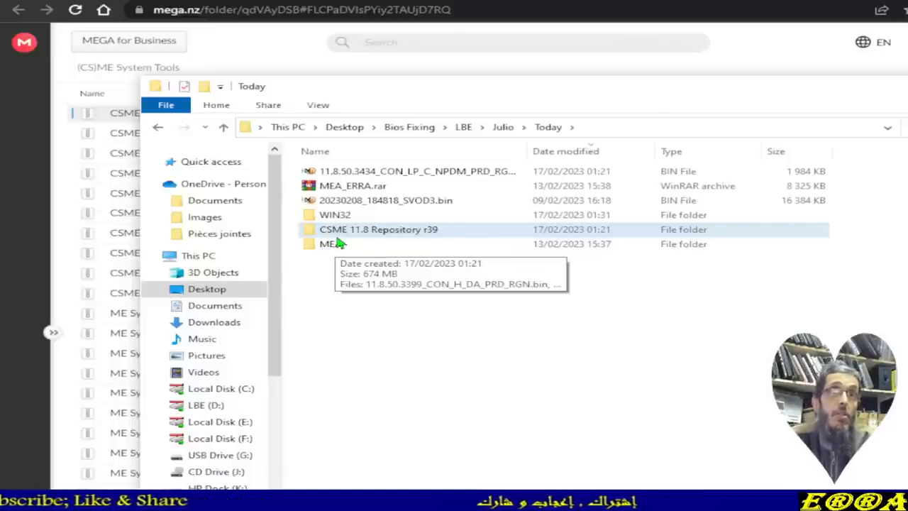
- Move fit.exe and vsccommn.bin from the WIN32 folder up into the Today folder
double_click(336, 217)
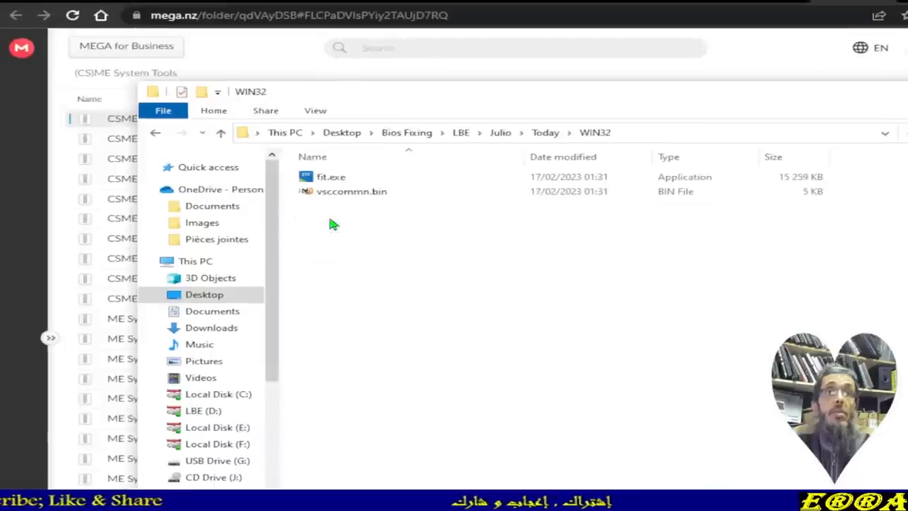
drag(379, 229, 328, 177)
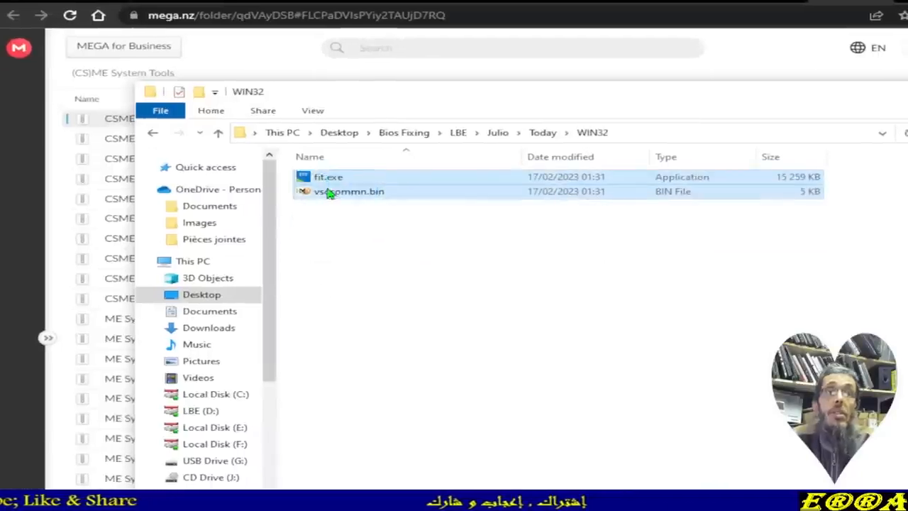
right_click(328, 191)
click(389, 254)
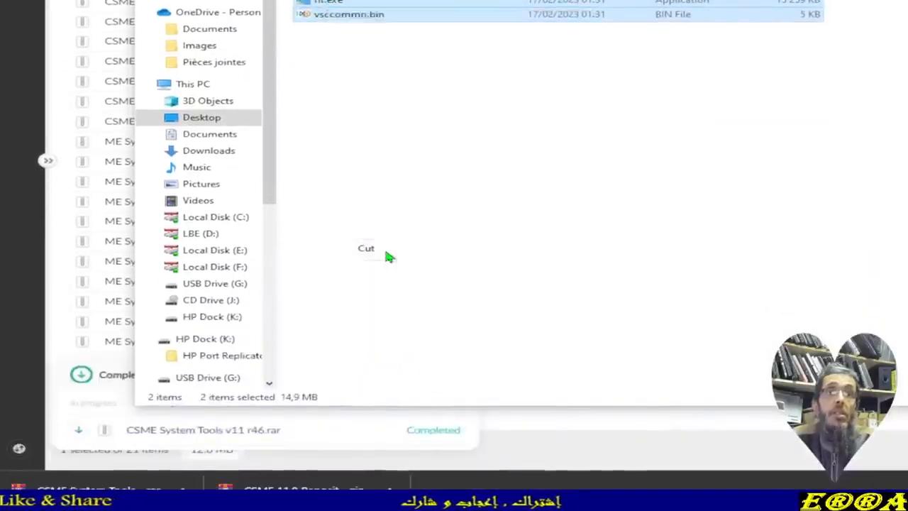
click(228, 133)
right_click(398, 189)
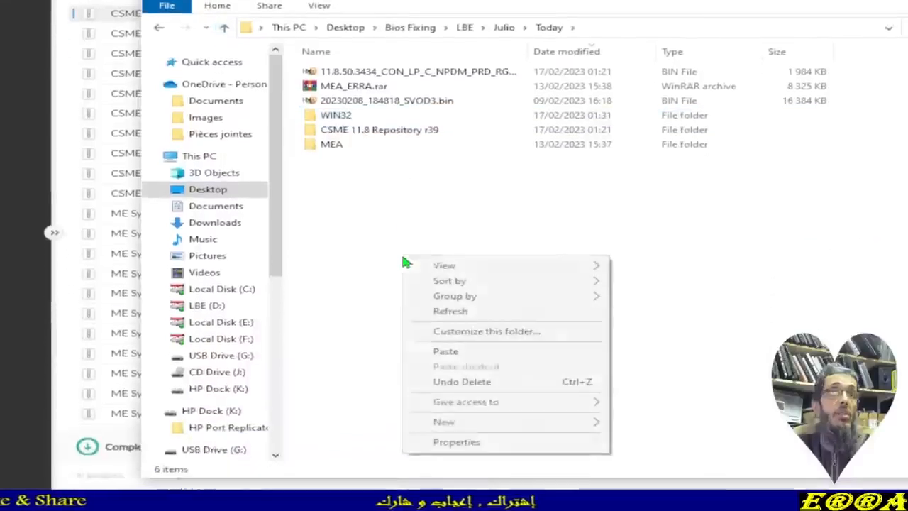
click(447, 352)
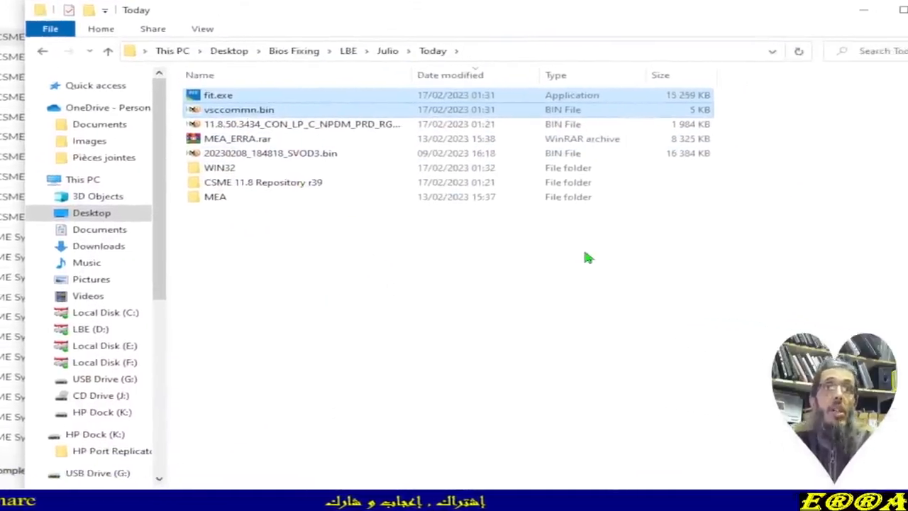
- Delete the WIN32 and CSME 11.8 Repository r39 folders from the Today folder
click(291, 168)
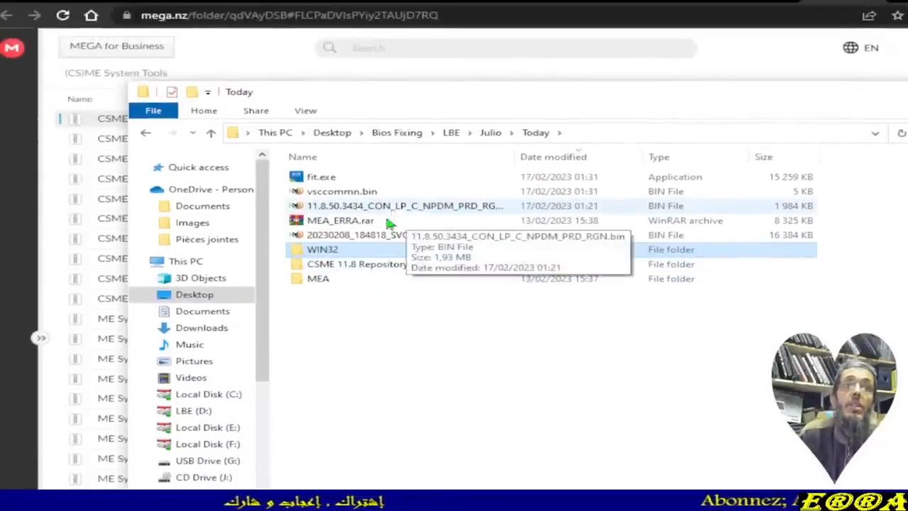
ctrl+click(360, 251)
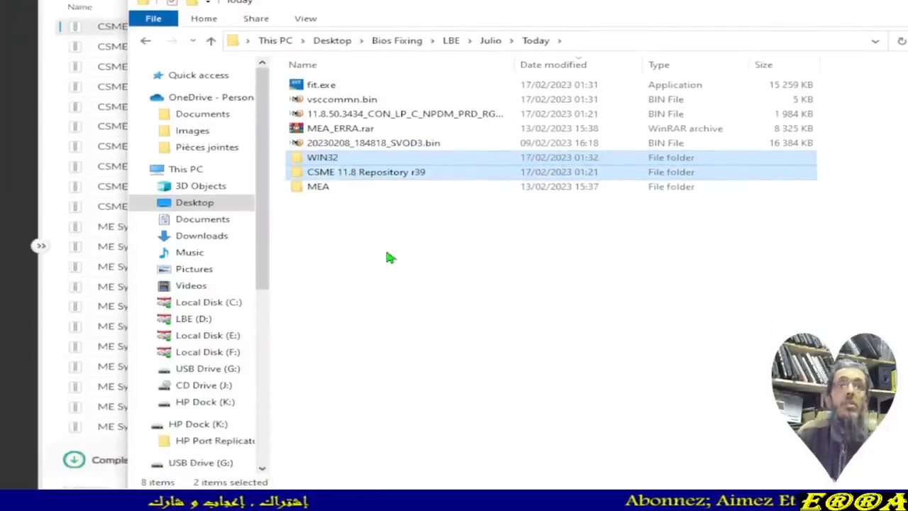
key(Delete)
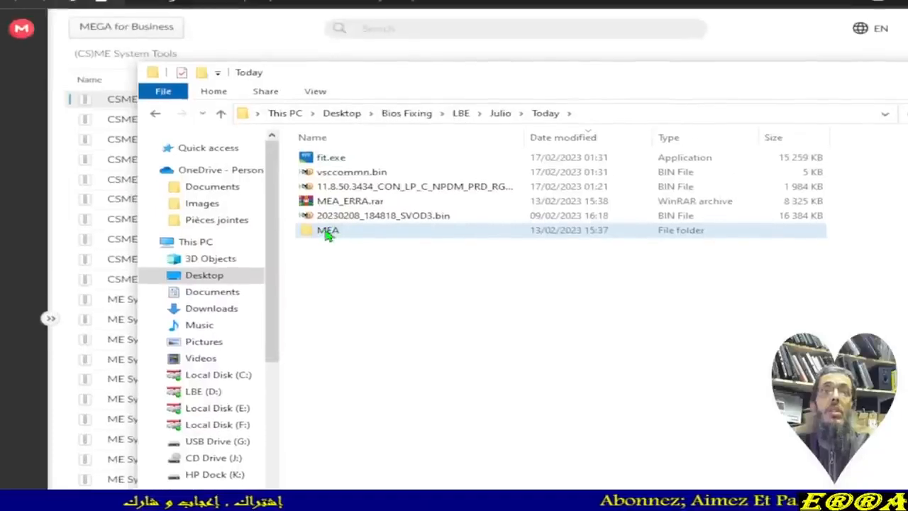
- Look through the contents of the MEA folder and return to the Today folder
click(326, 210)
double_click(327, 232)
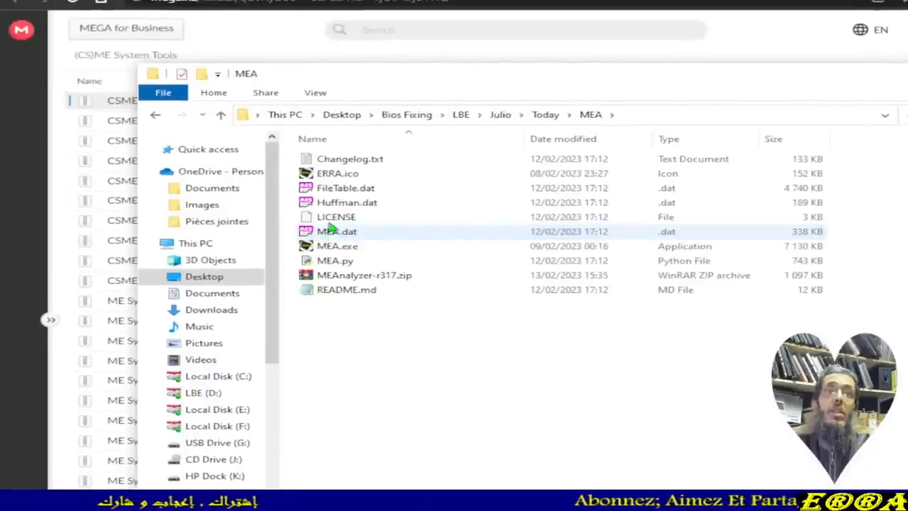
click(221, 113)
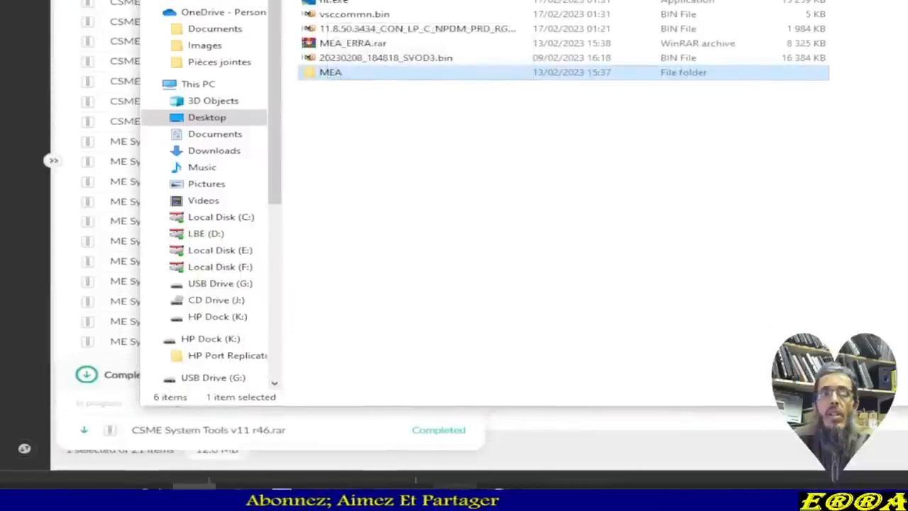
- Switch to the ME Analyzer report and highlight its Flash Image Tool row to check the required tool version
click(499, 494)
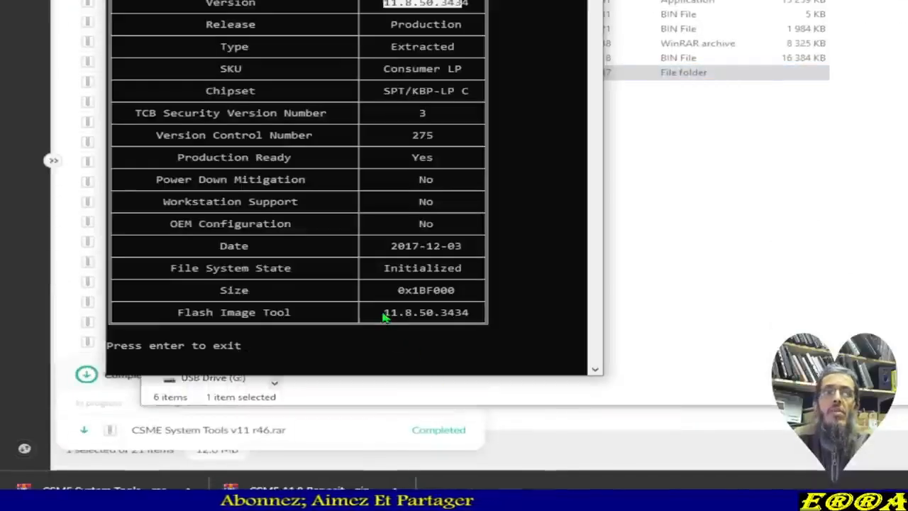
drag(383, 318, 467, 321)
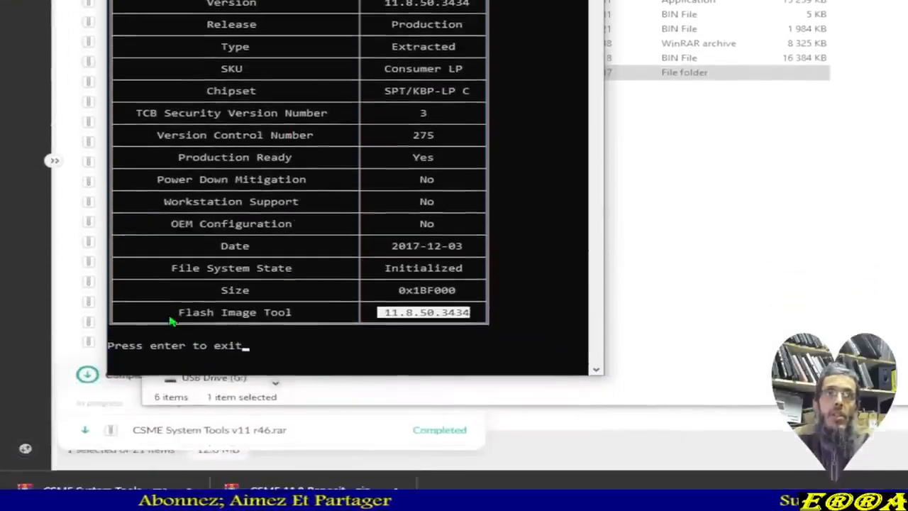
click(176, 329)
drag(180, 312, 467, 312)
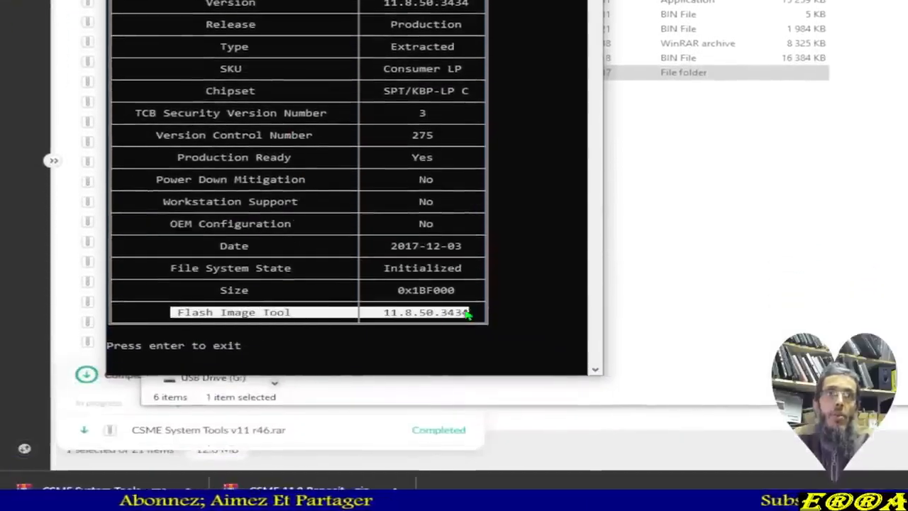
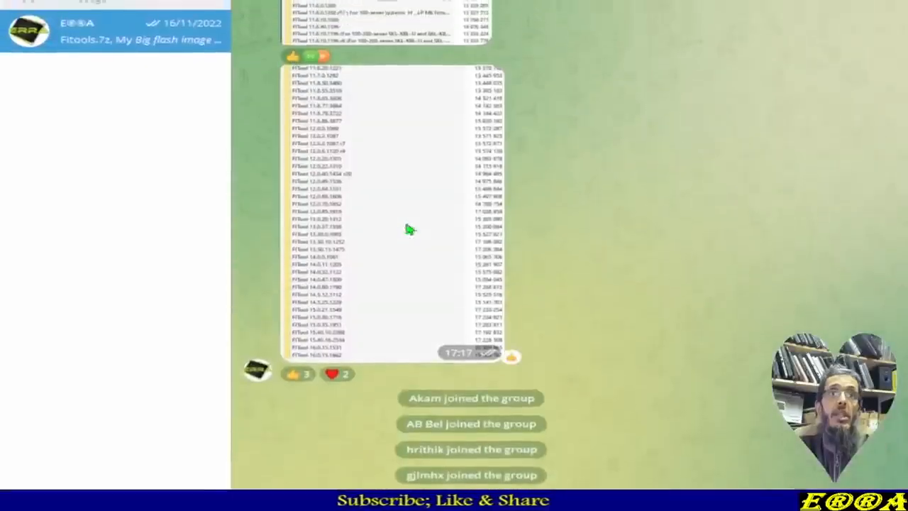
- Examine the enlarged list of FITool versions in the Telegram support group, comparing it with the ME Analyzer report
click(409, 230)
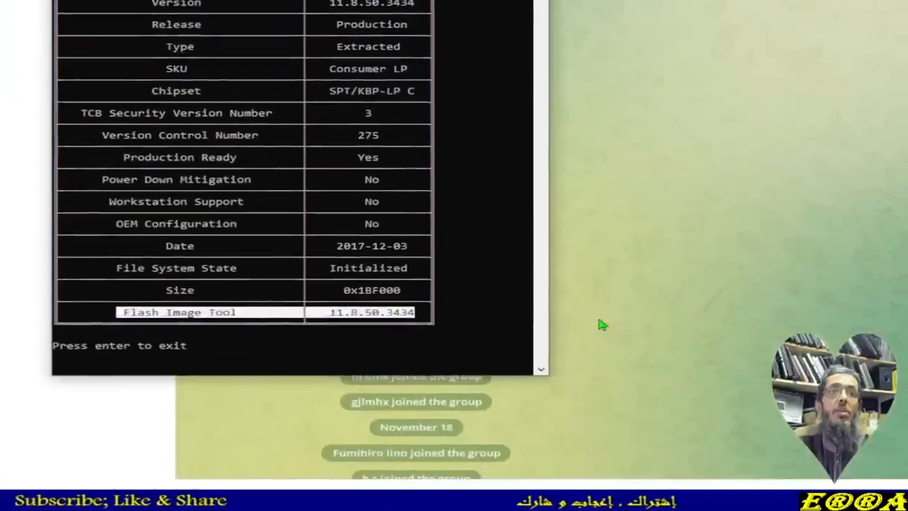
click(603, 324)
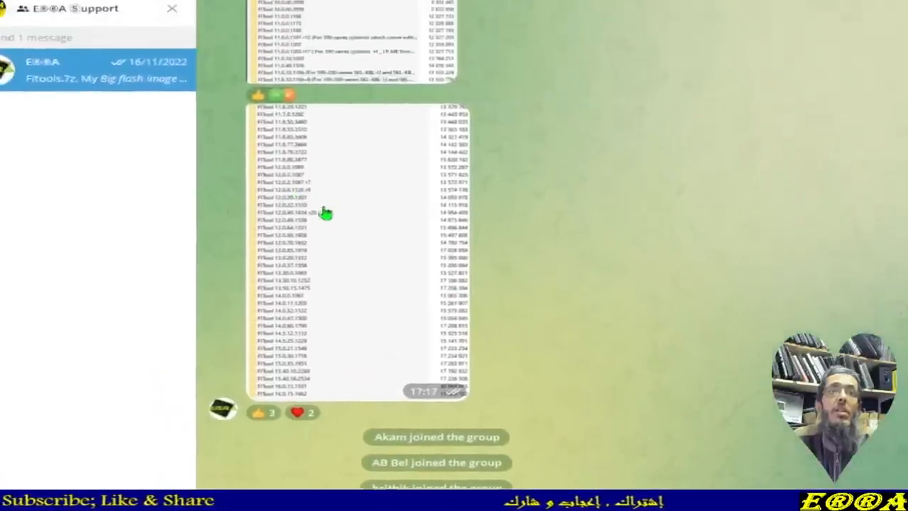
click(406, 276)
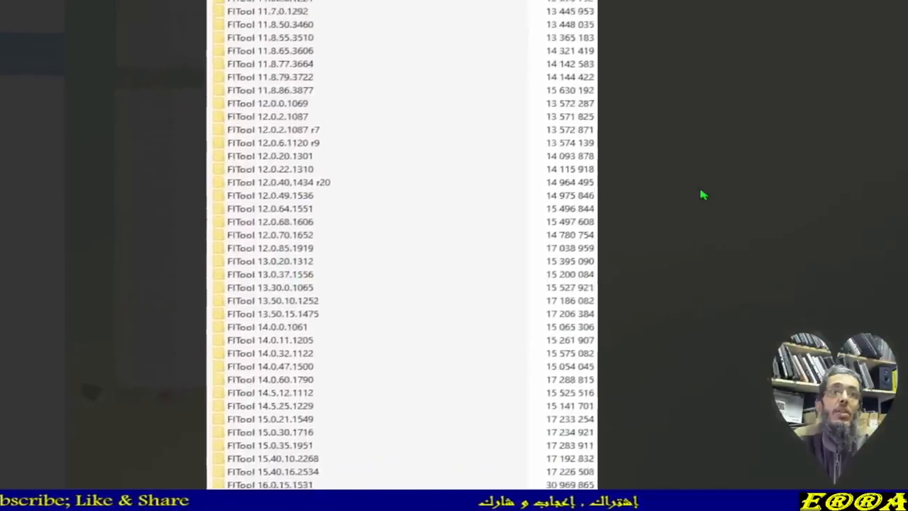
click(871, 12)
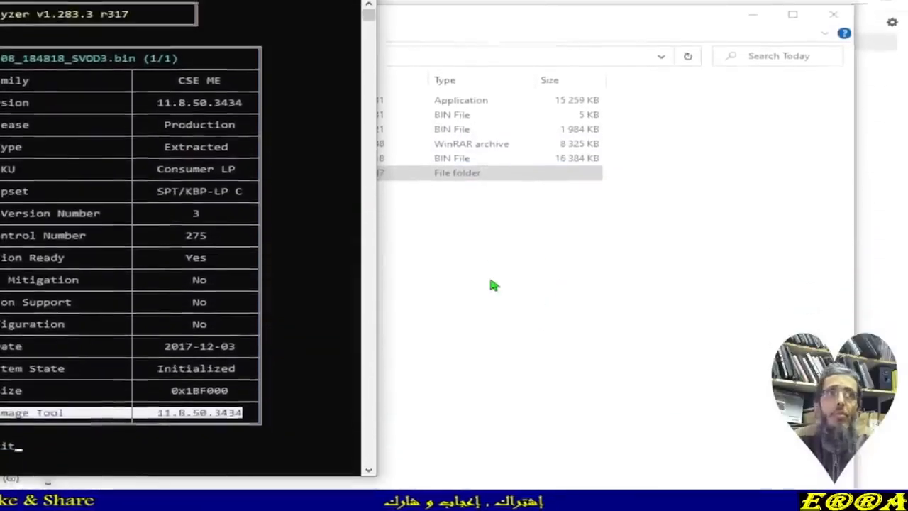
- Return to the Today folder, widen the Name column to show full file names, and launch fit.exe
click(495, 285)
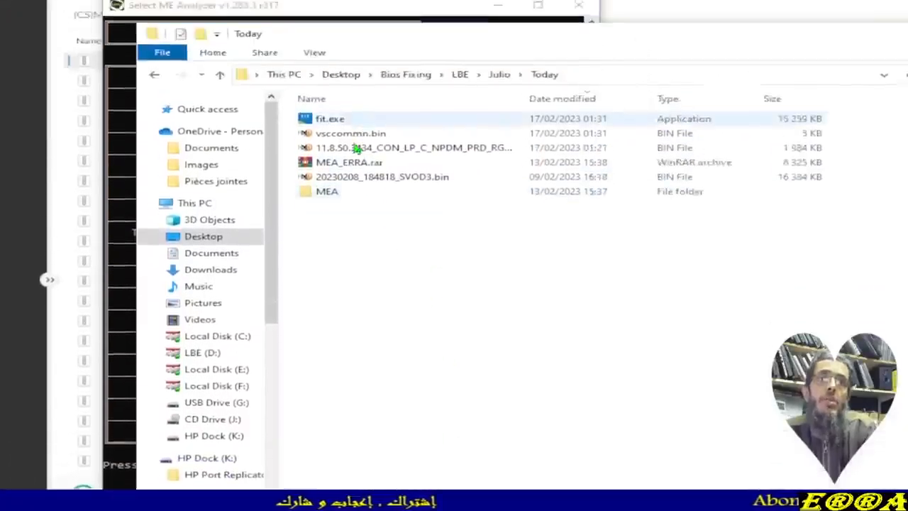
click(347, 34)
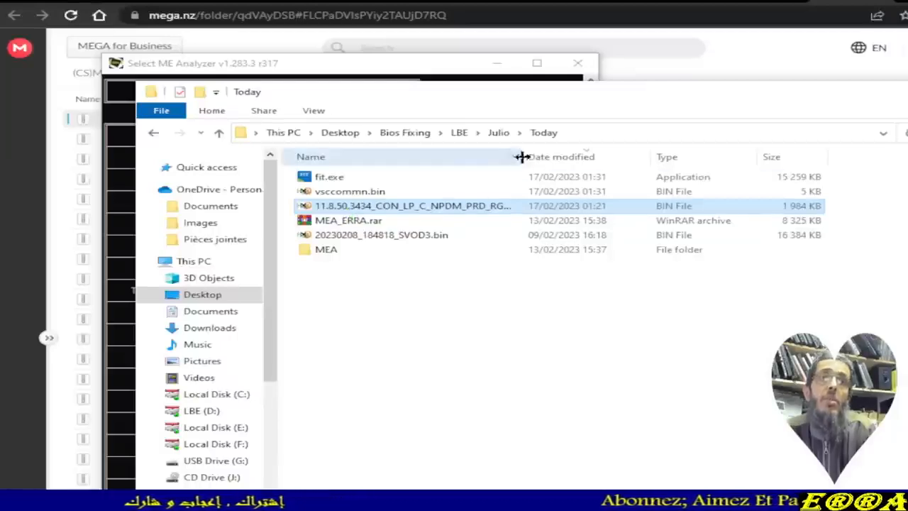
drag(521, 156, 578, 154)
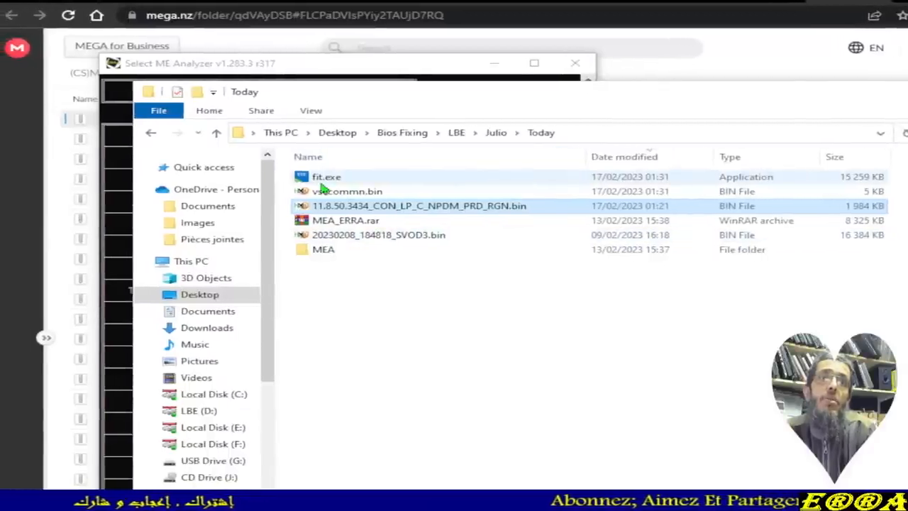
click(323, 181)
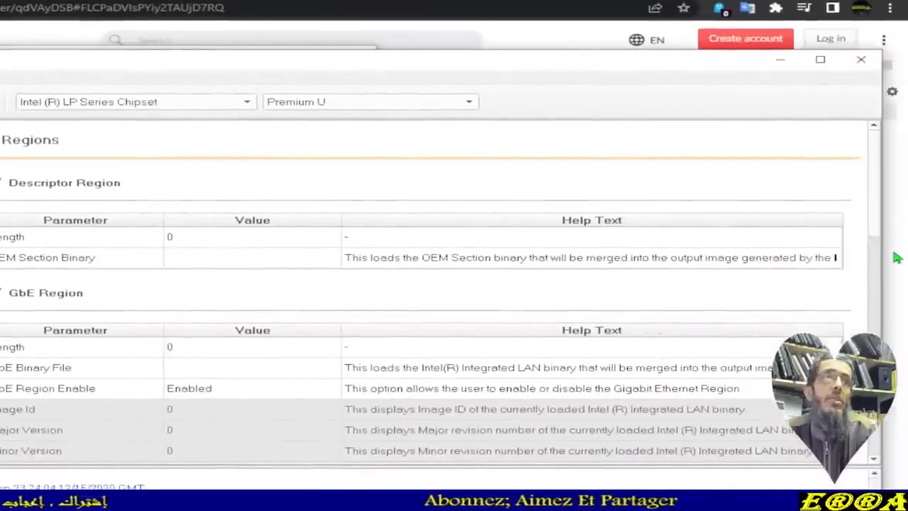
- Open the BIOS dump 20230208_184818_SVOD3.bin from the Today folder in the Flash Image Tool
drag(884, 256, 623, 241)
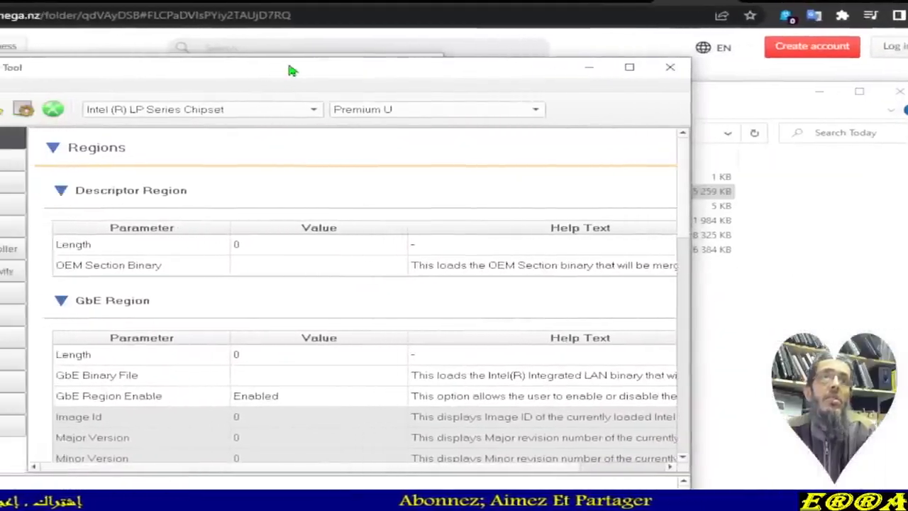
drag(290, 69, 467, 87)
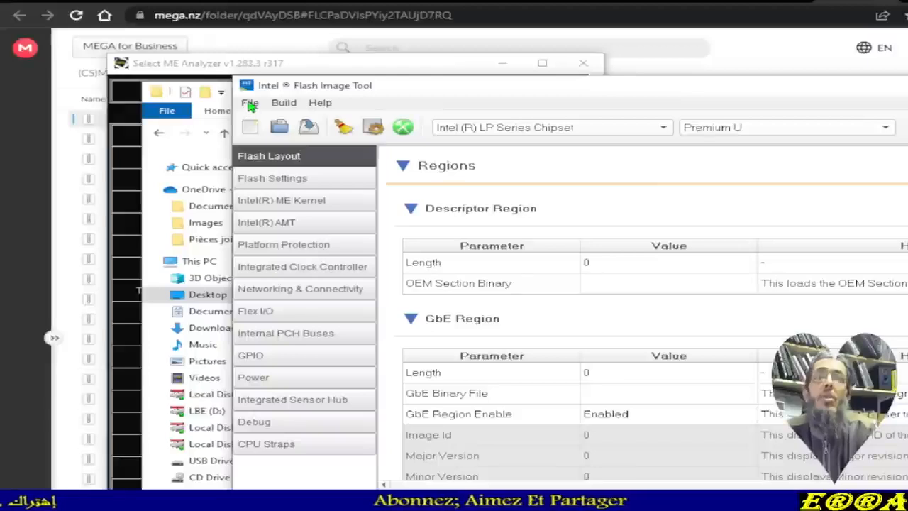
click(250, 104)
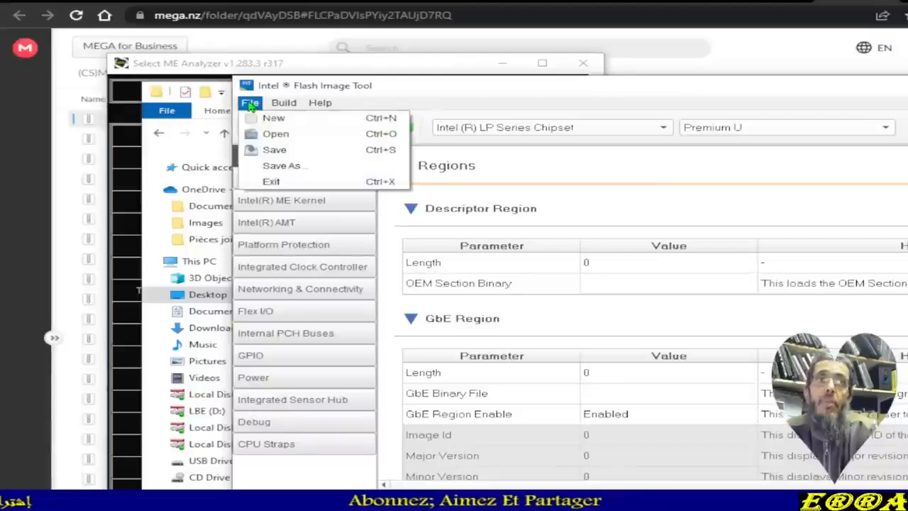
click(267, 135)
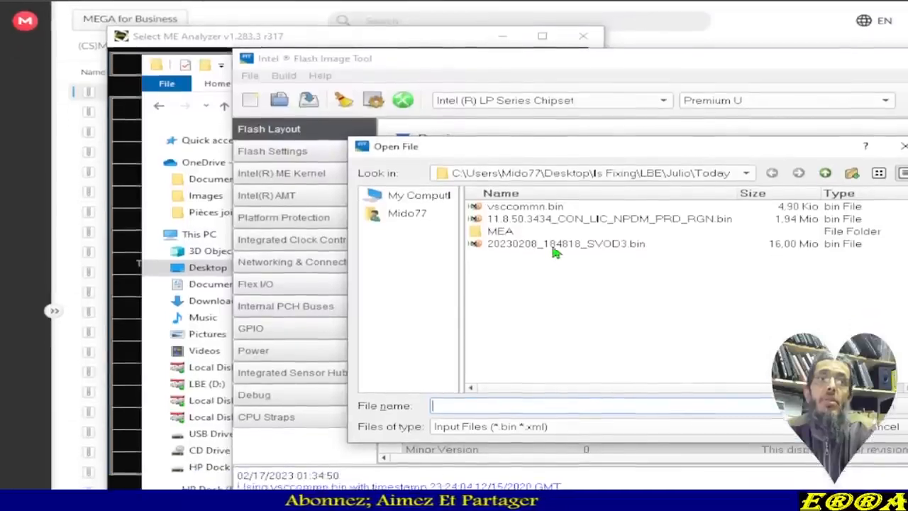
click(566, 273)
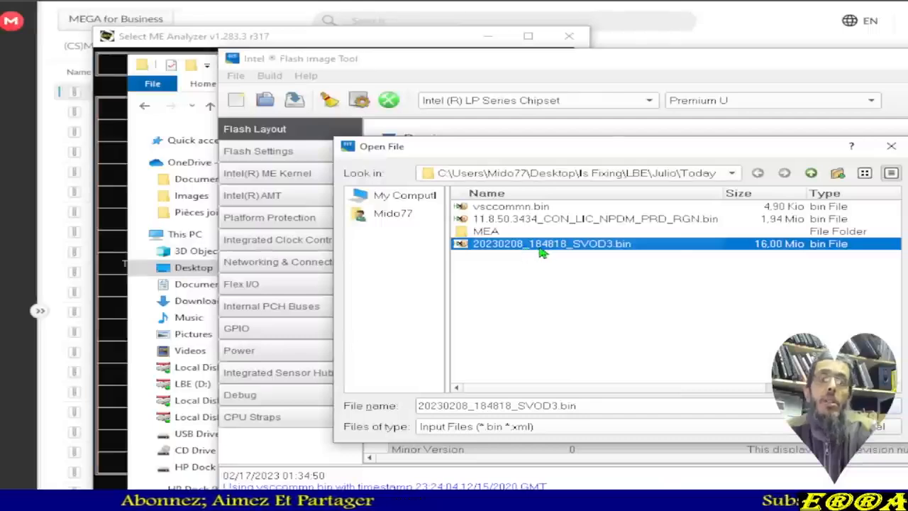
double_click(528, 244)
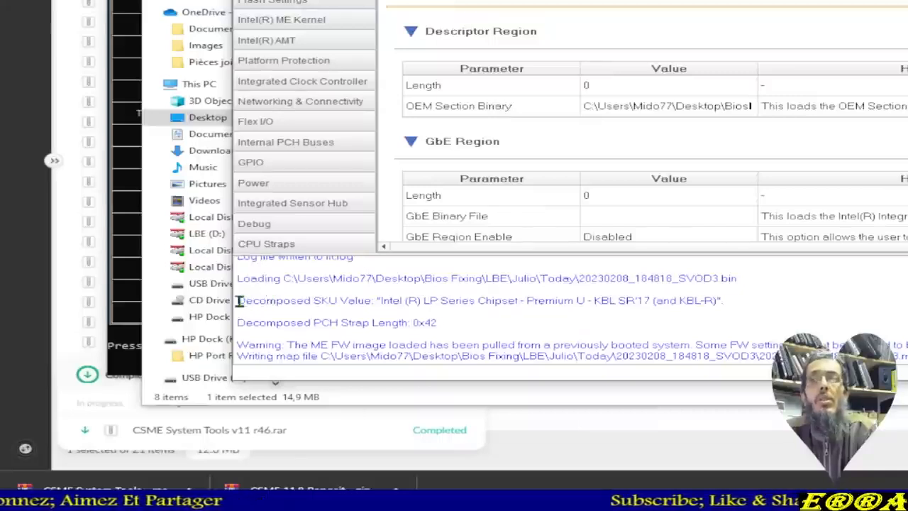
- Review the loading log's lines on the decomposed SKU, PCH strap length, firmware warning and map file path
drag(240, 301, 304, 369)
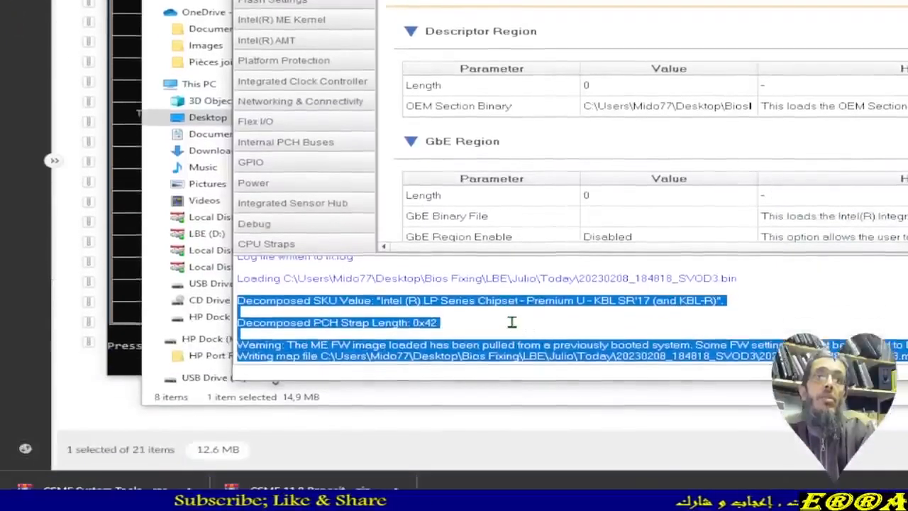
click(508, 312)
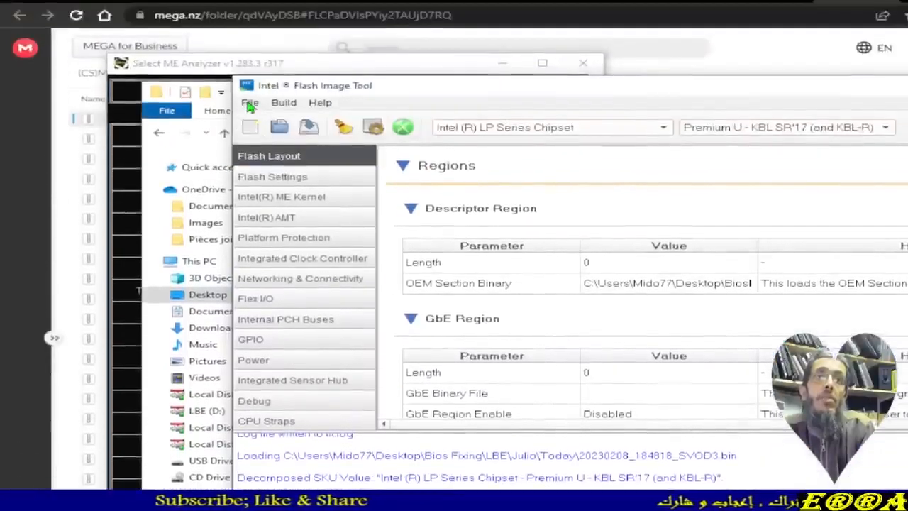
click(250, 102)
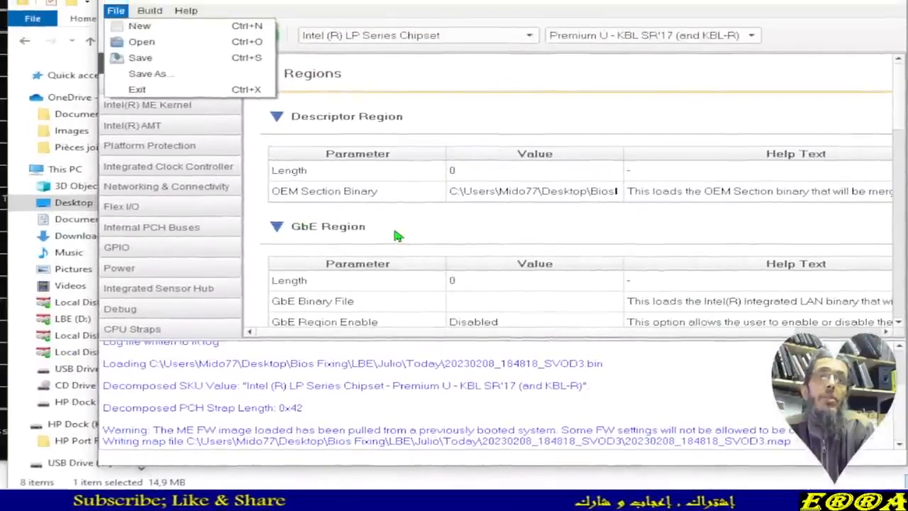
click(314, 152)
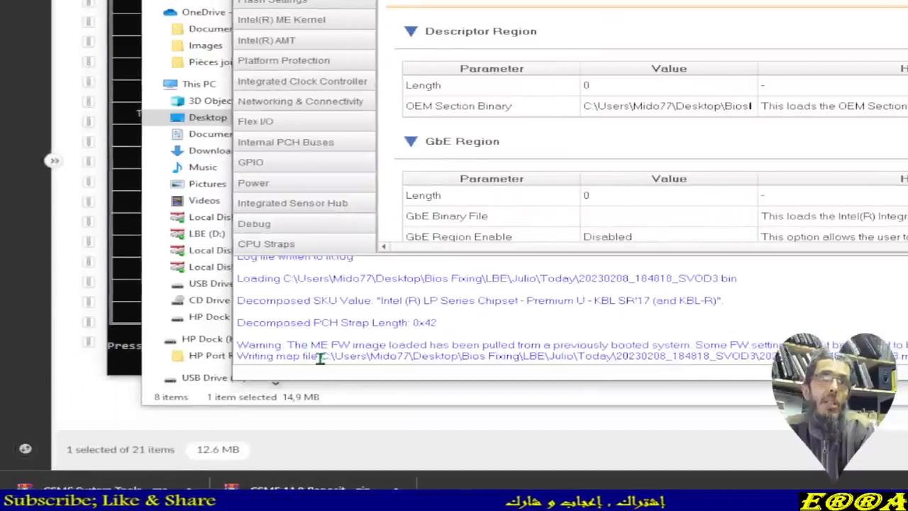
drag(479, 353, 907, 354)
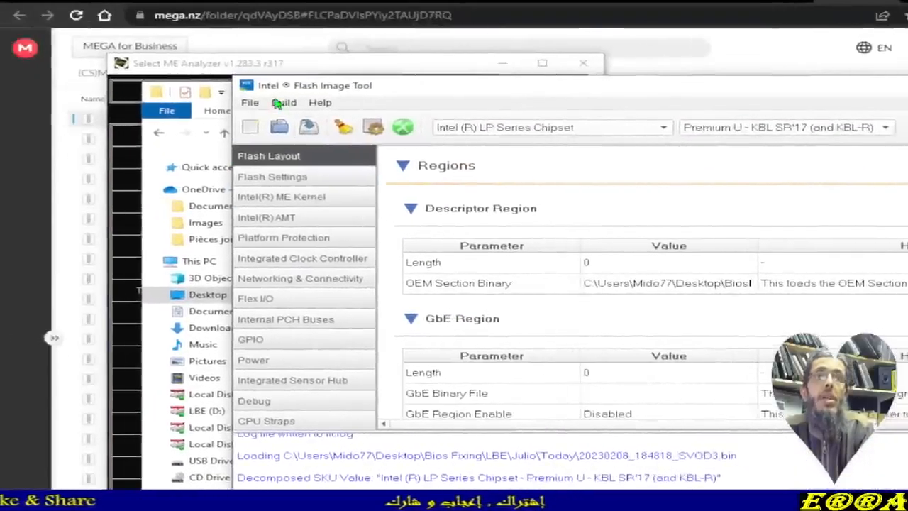
- Open the image build settings and set Generate Intermediate Files to No
click(283, 103)
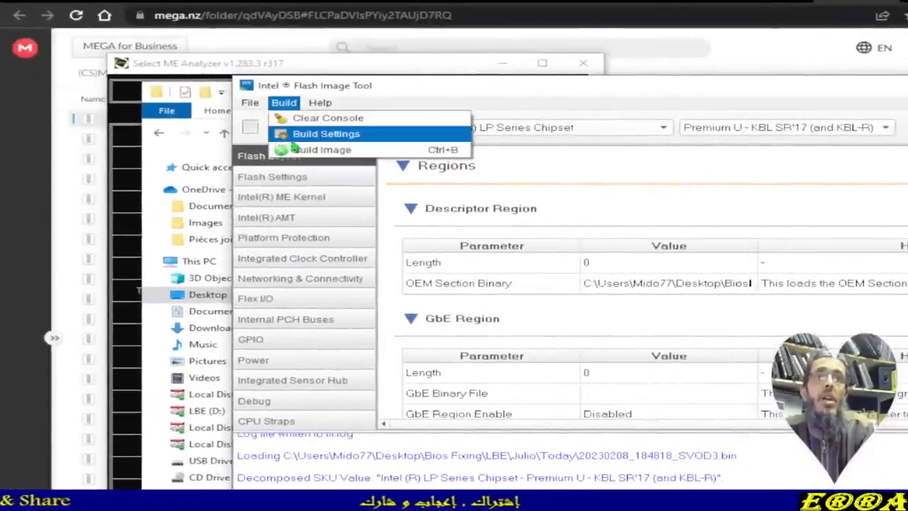
click(336, 140)
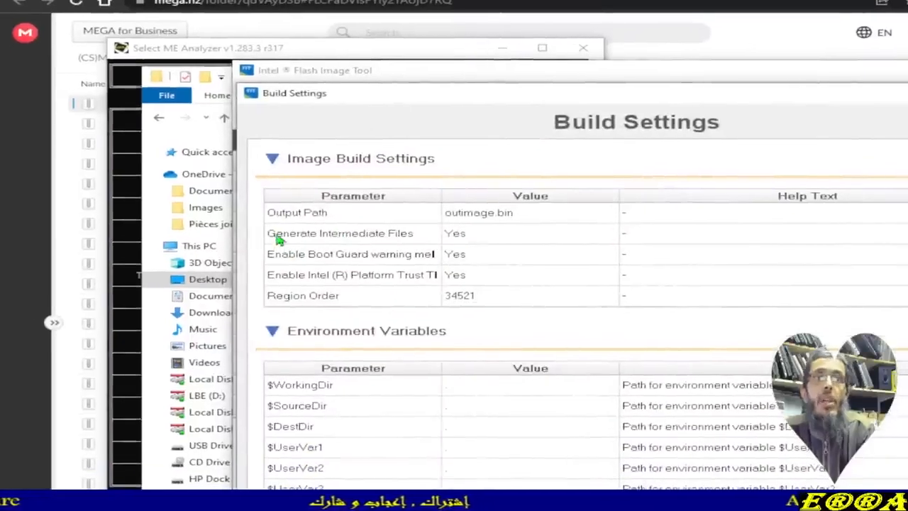
click(281, 240)
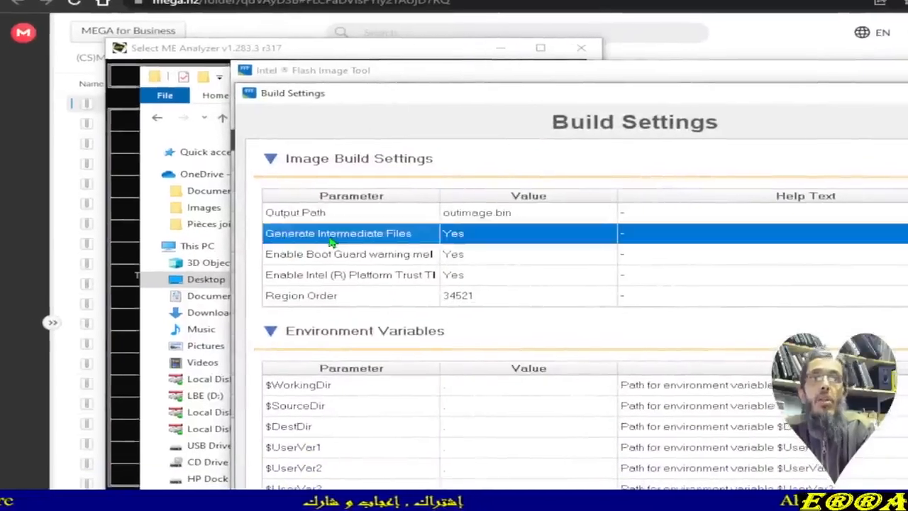
click(482, 233)
click(502, 235)
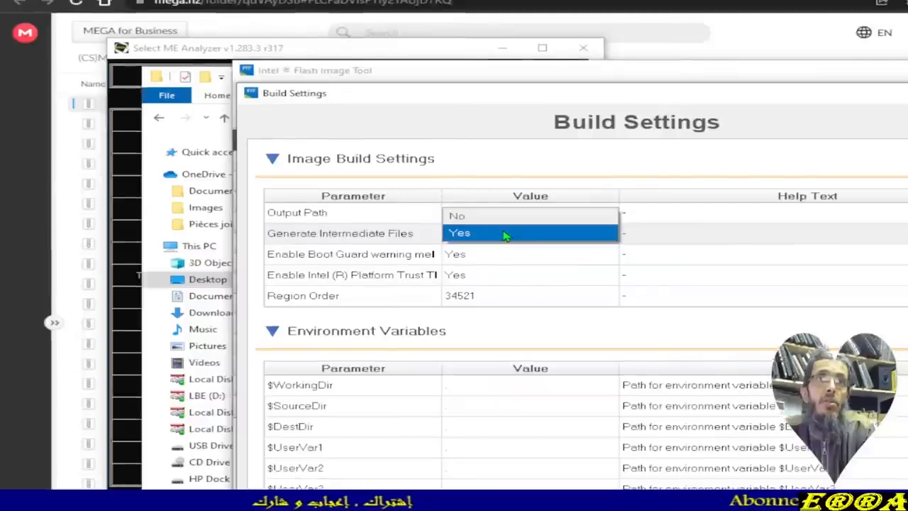
click(475, 219)
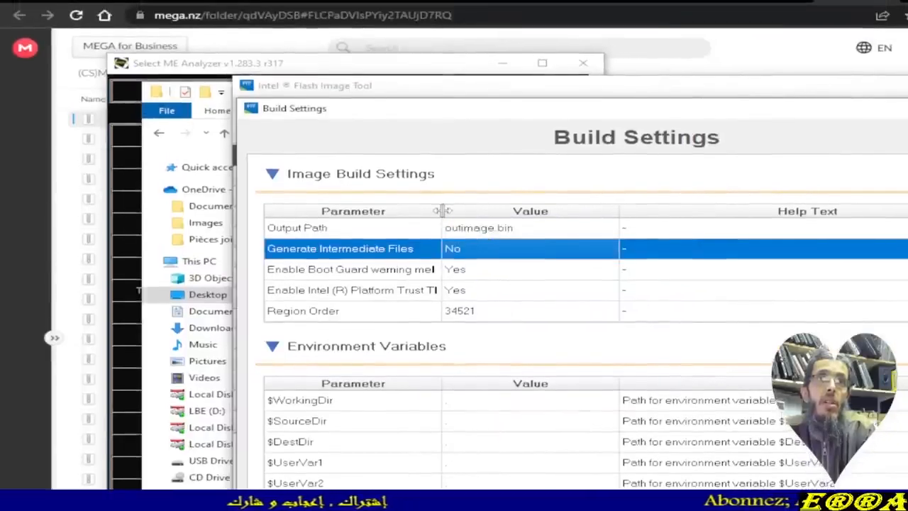
- Widen the Parameter column and set the Boot Guard and Intel Platform Trust Technology build-time warning messages to No
drag(442, 210, 576, 210)
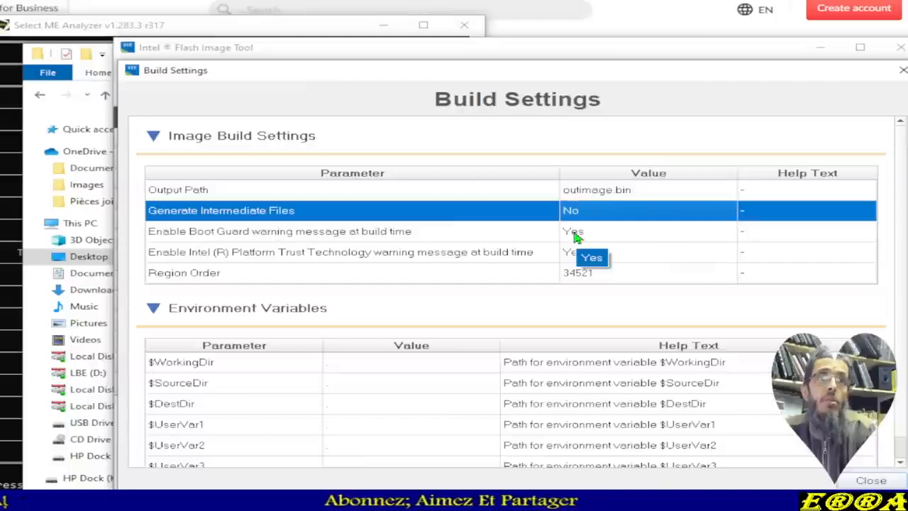
double_click(575, 235)
click(575, 234)
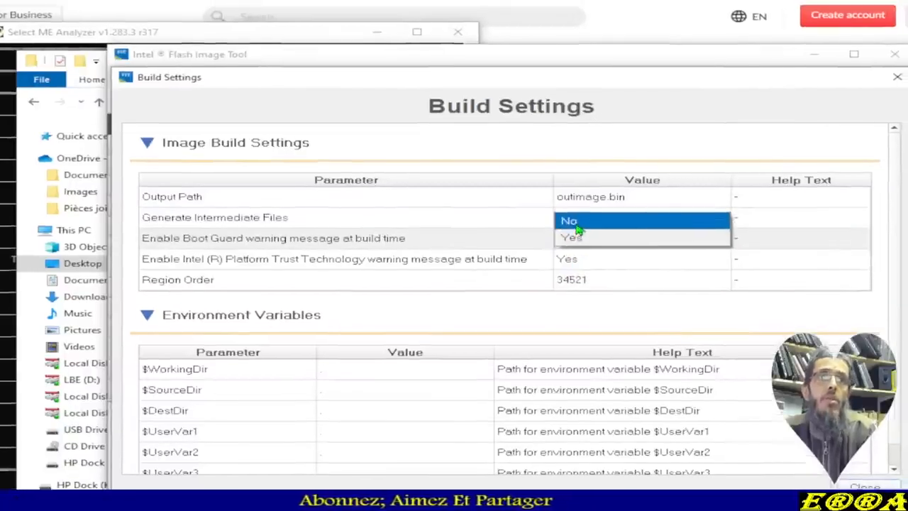
click(582, 217)
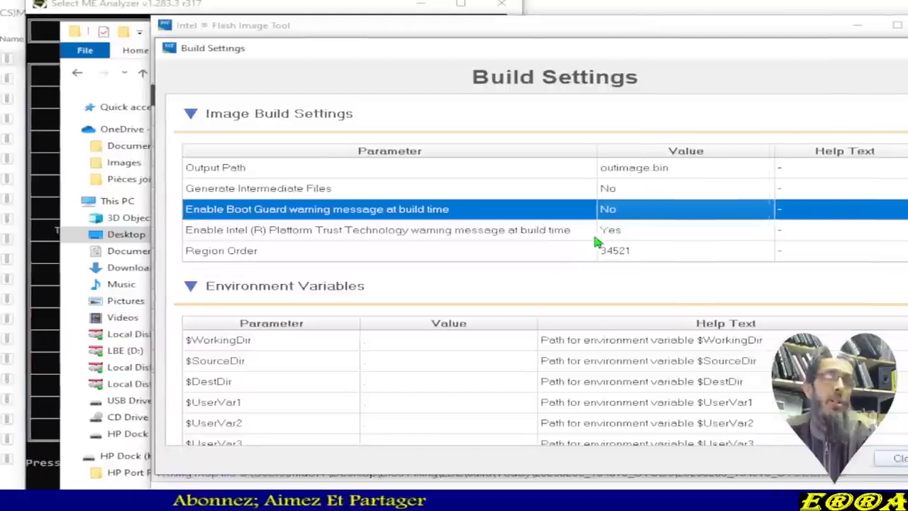
click(587, 238)
click(585, 233)
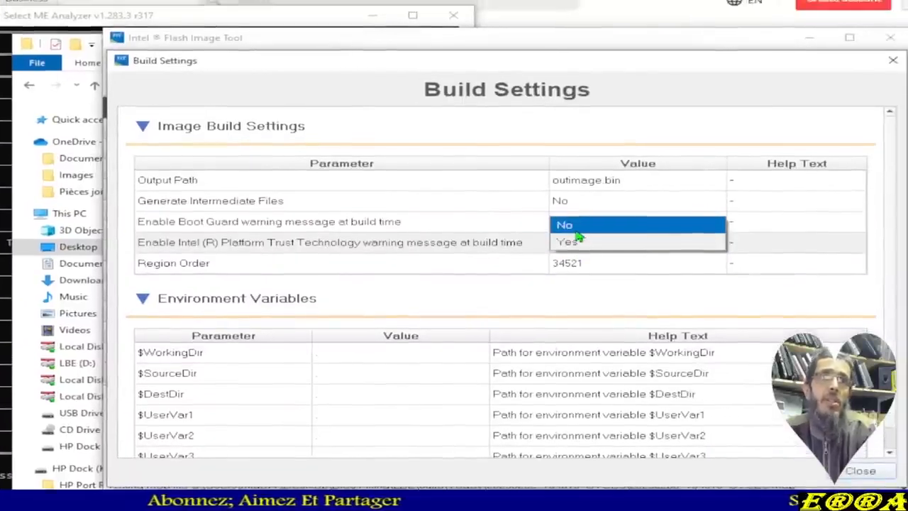
click(578, 209)
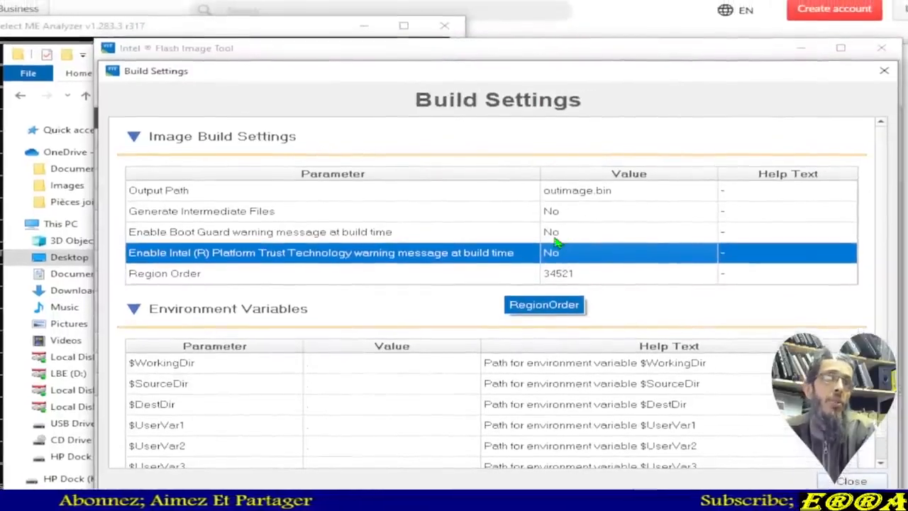
- Check the values of Generate Intermediate Files and the two build-time warning message options in the build settings
click(557, 228)
click(554, 247)
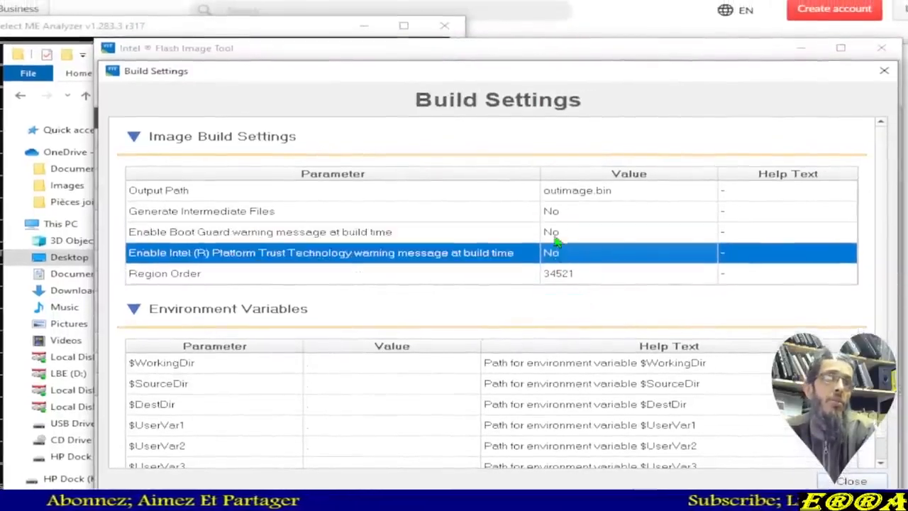
click(554, 228)
click(551, 252)
click(548, 230)
click(550, 249)
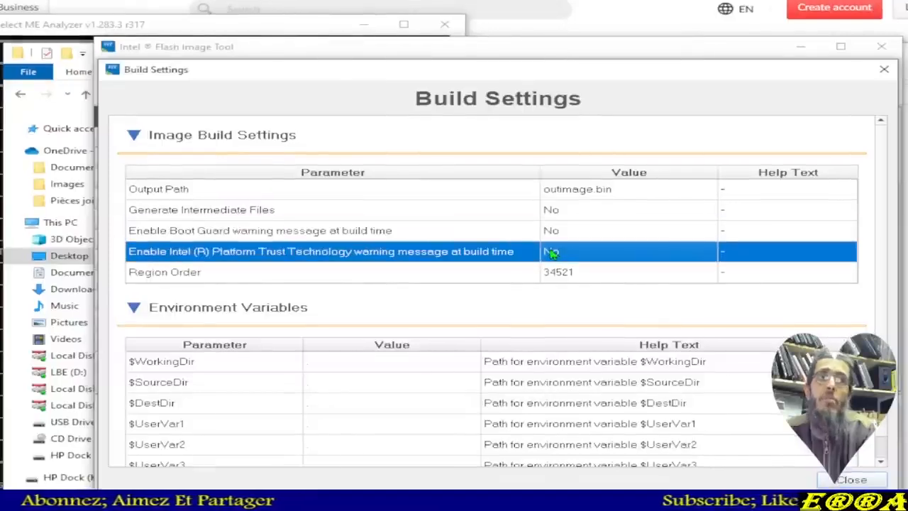
click(561, 214)
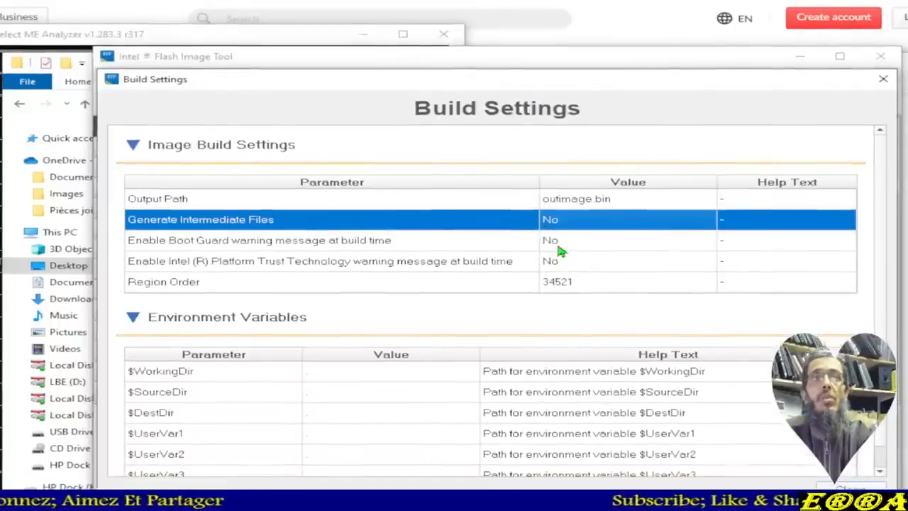
click(550, 242)
click(550, 261)
click(550, 243)
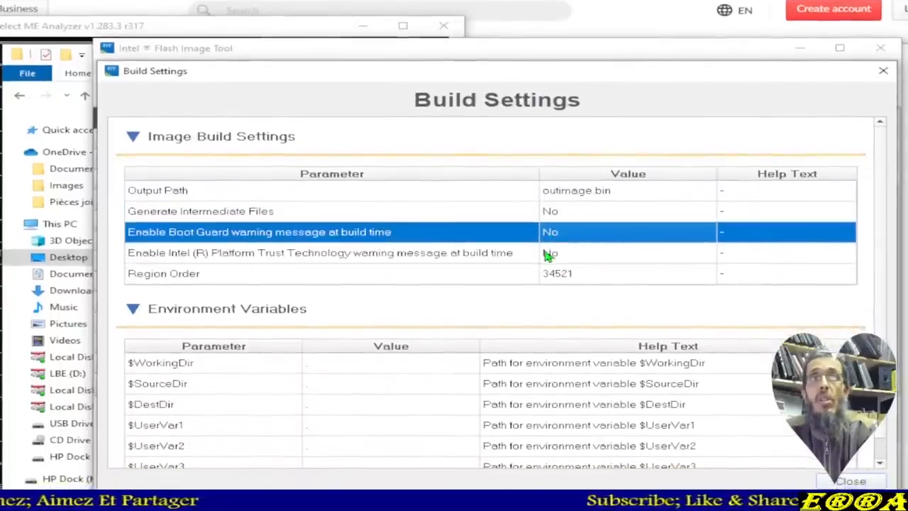
click(551, 263)
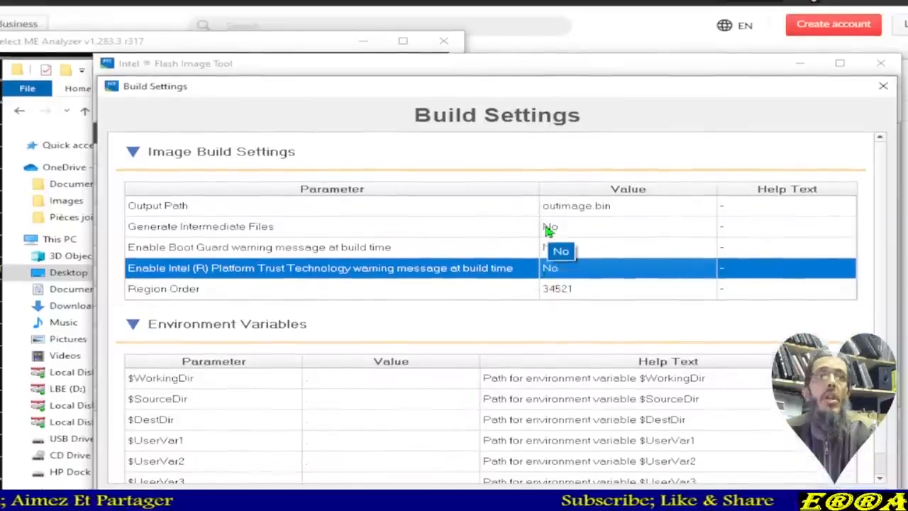
click(550, 211)
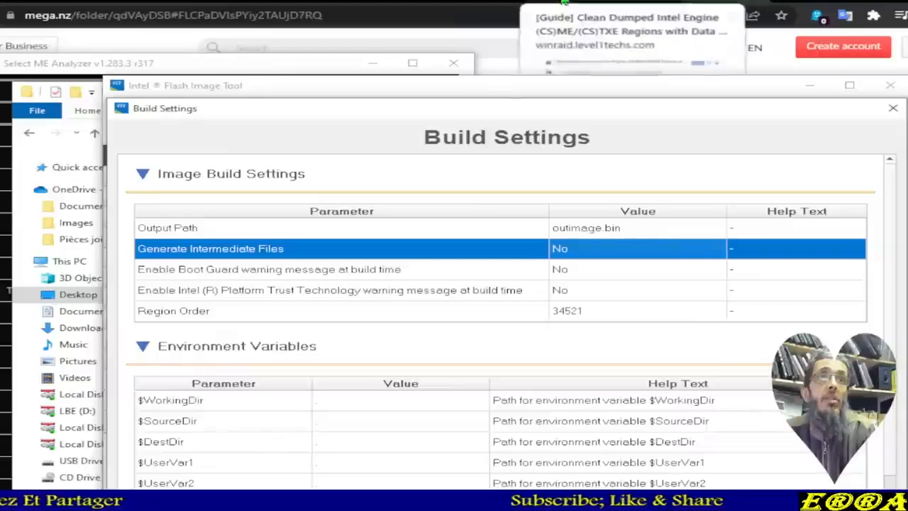
- Switch to the browser's guide on cleaning dumped Intel Engine regions and examine its section index and build settings instructions
click(560, 2)
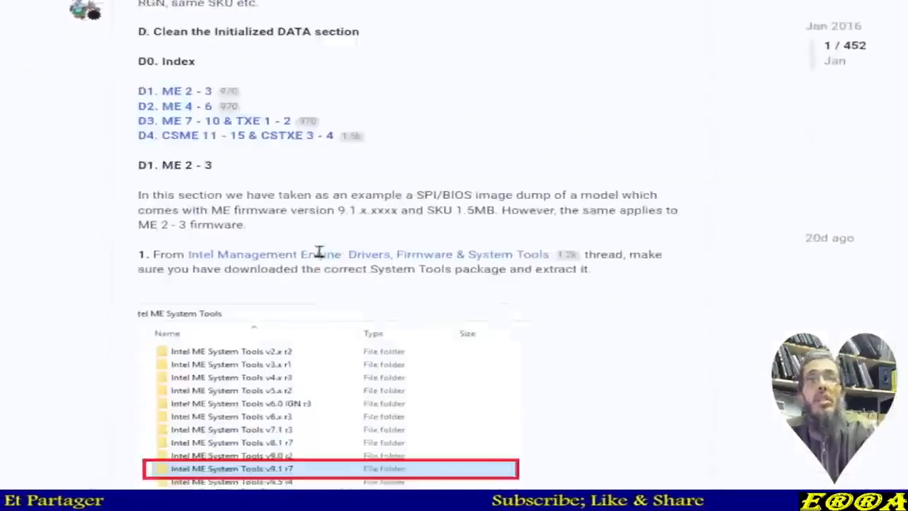
scroll(318, 252, down, 5)
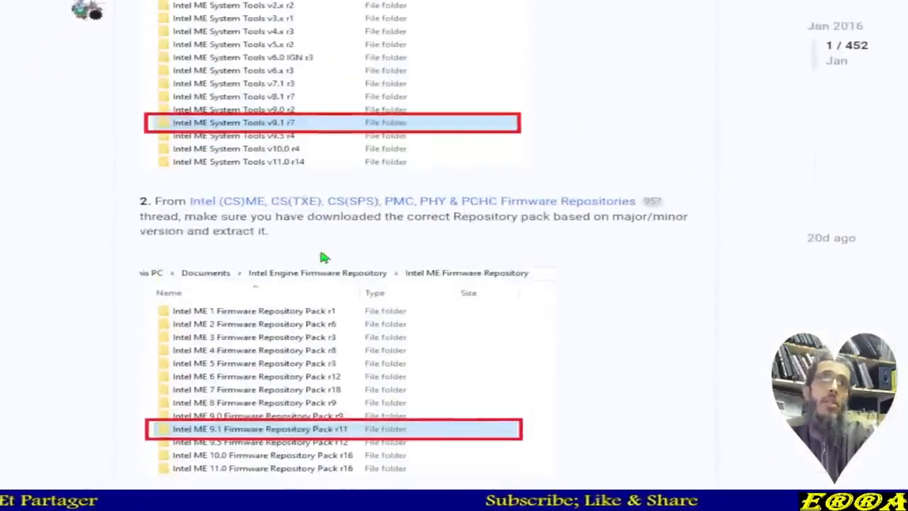
scroll(319, 245, up, 9)
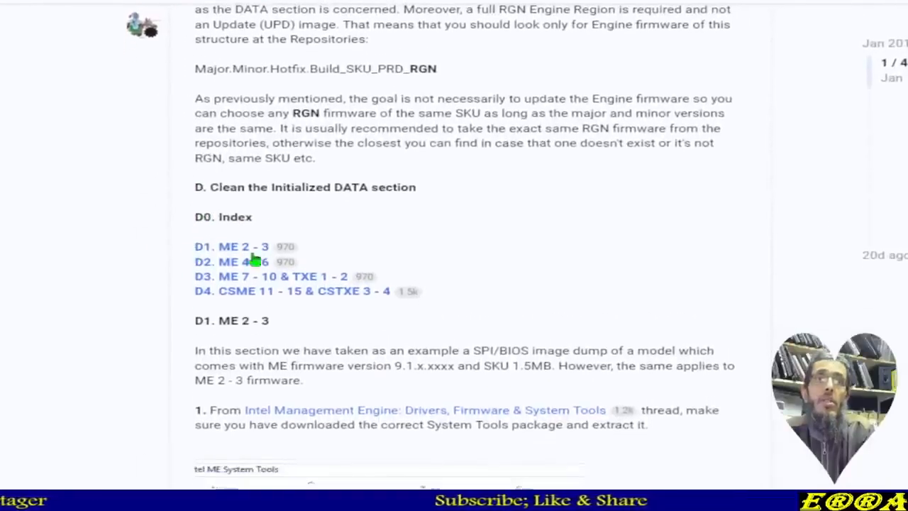
scroll(253, 259, down, 2)
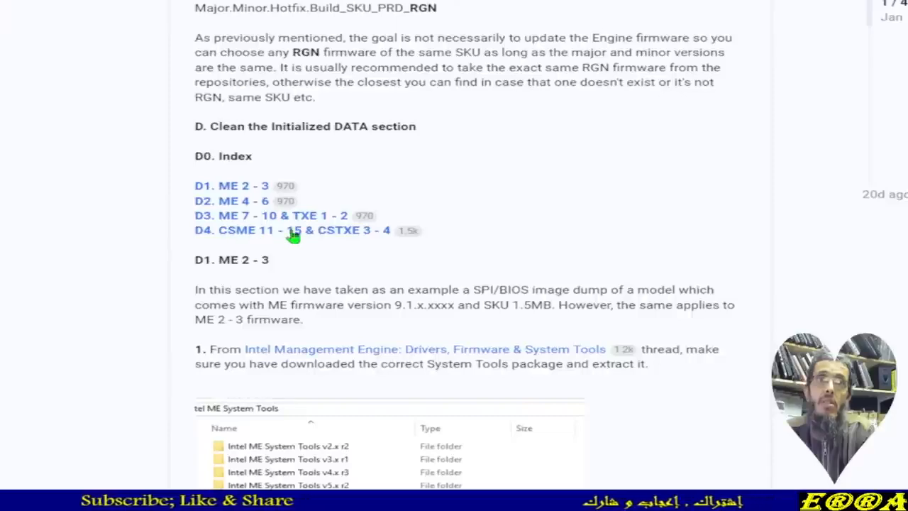
scroll(305, 256, down, 10)
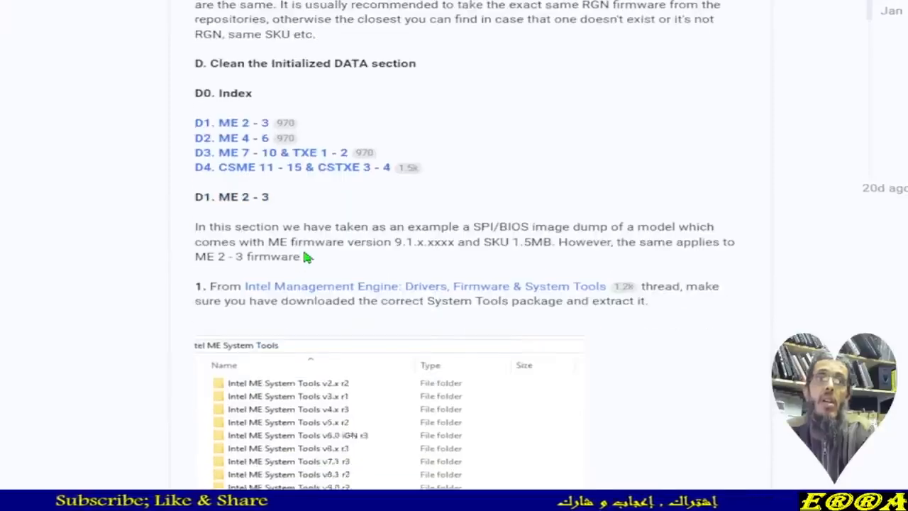
scroll(433, 256, down, 20)
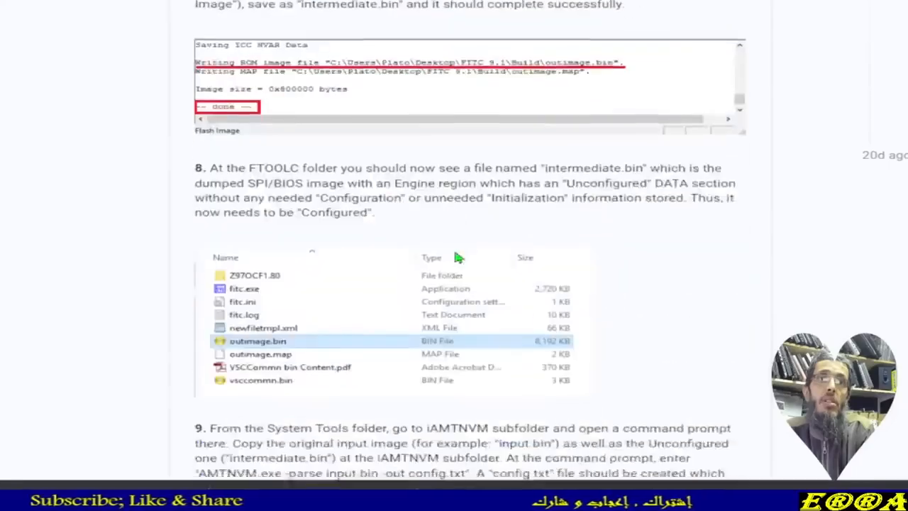
scroll(461, 252, down, 20)
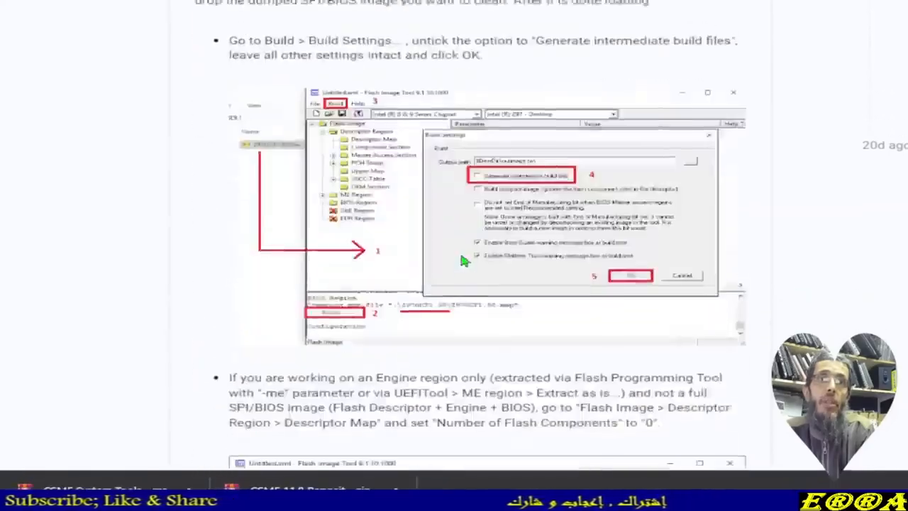
scroll(415, 256, down, 20)
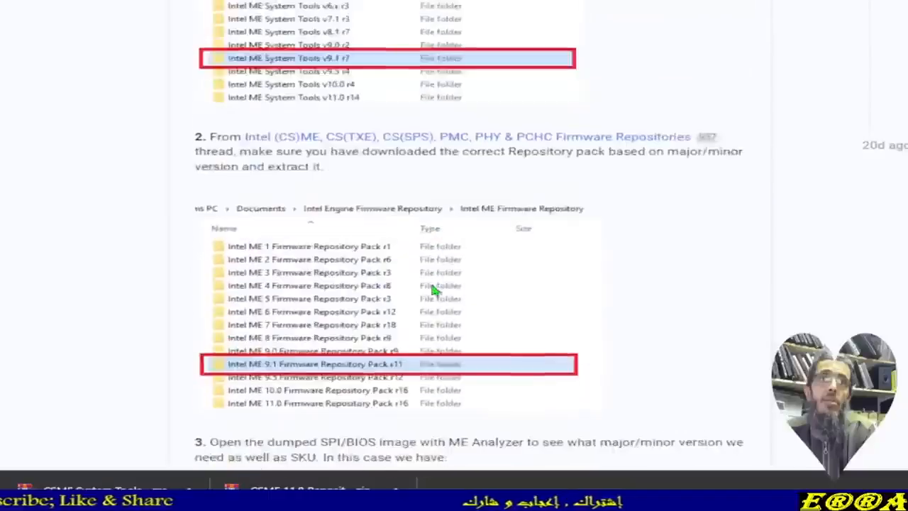
- Skim the guide's section D3 for ME 7 - 10 & TXE 1 - 2 firmware in full and return to its heading
scroll(432, 288, down, 20)
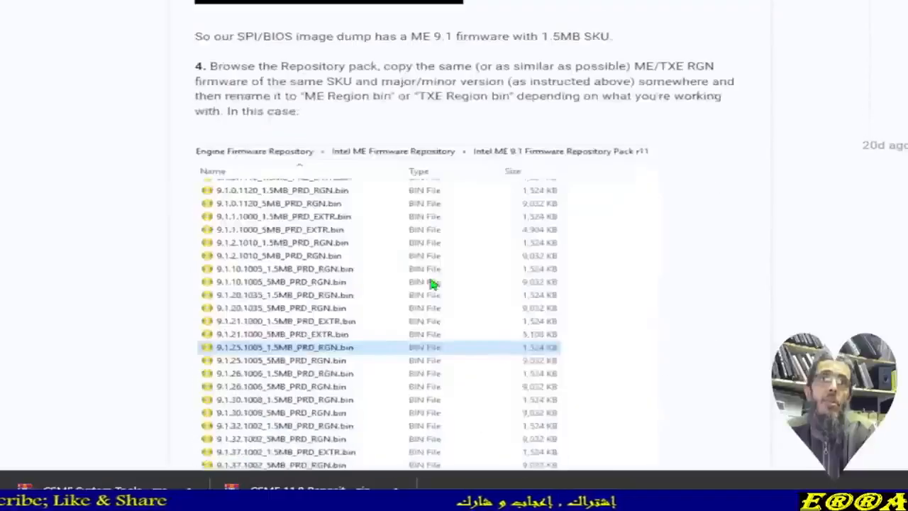
scroll(428, 288, down, 20)
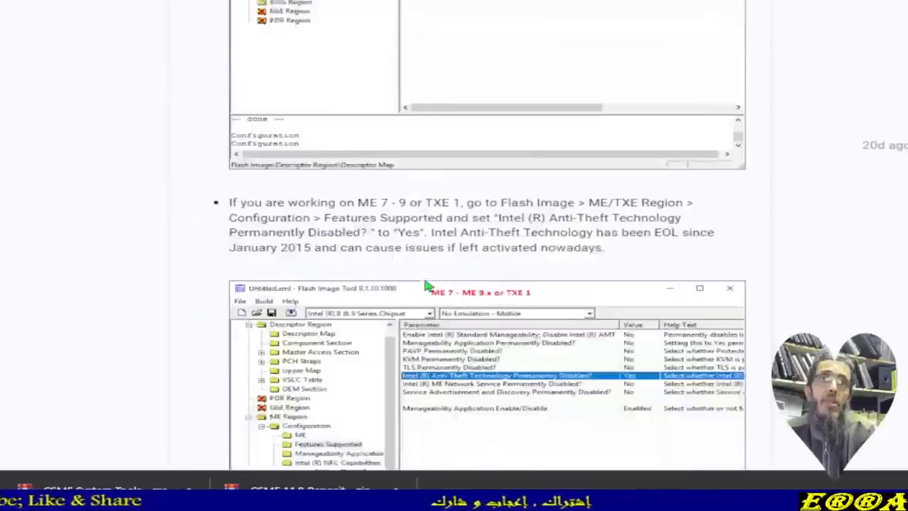
scroll(418, 283, down, 20)
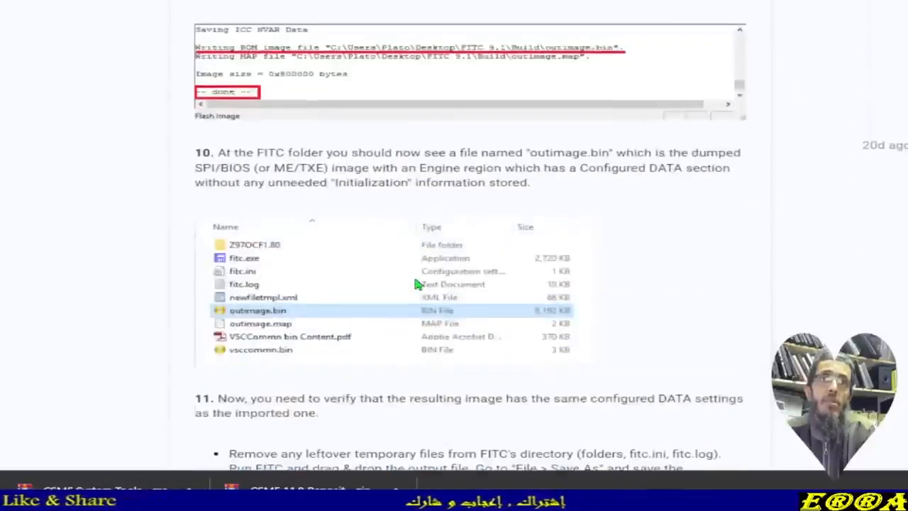
scroll(415, 281, down, 20)
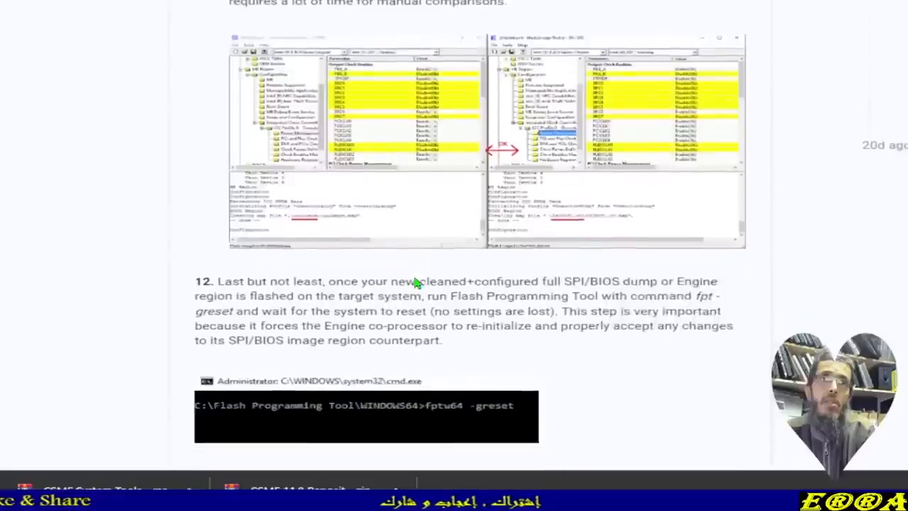
scroll(415, 283, down, 5)
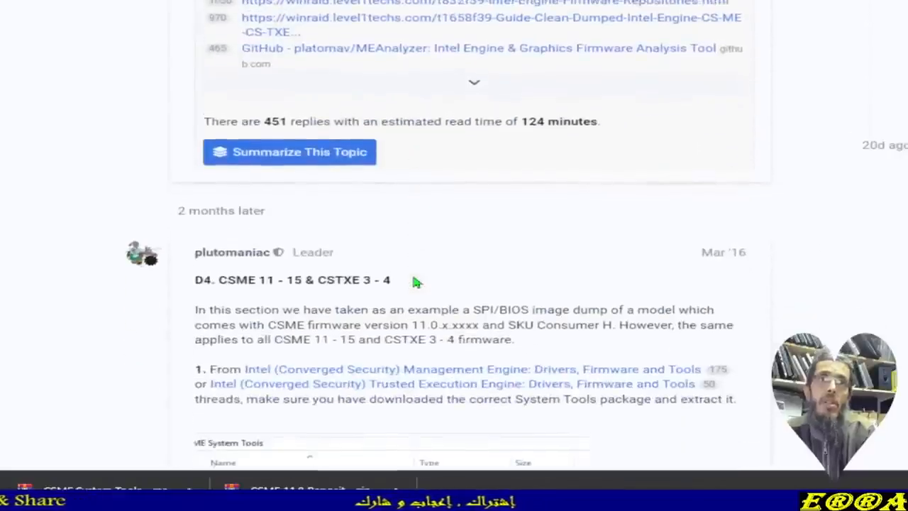
scroll(390, 206, up, 8)
scroll(389, 232, up, 20)
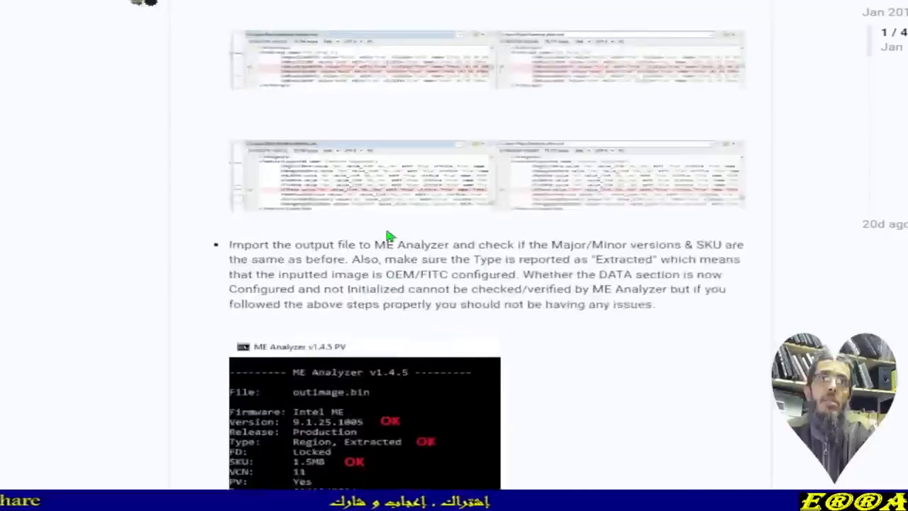
scroll(389, 237, up, 20)
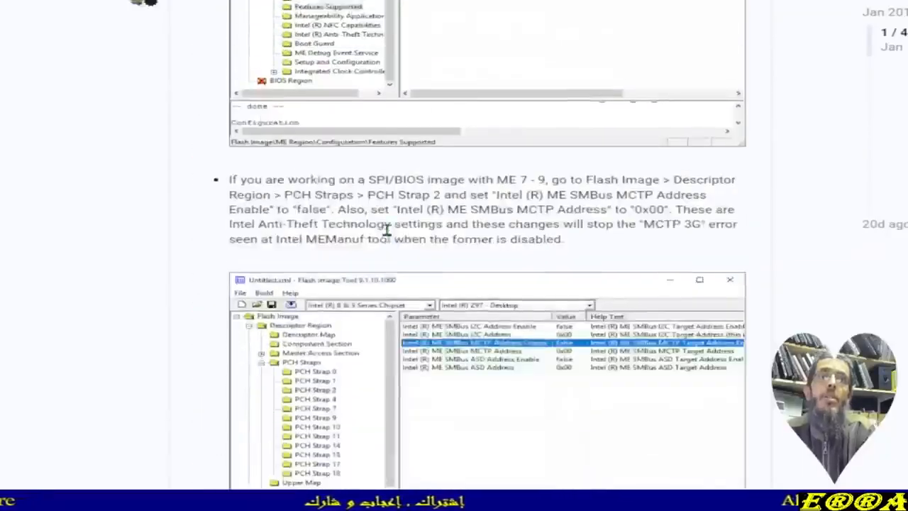
scroll(389, 236, up, 20)
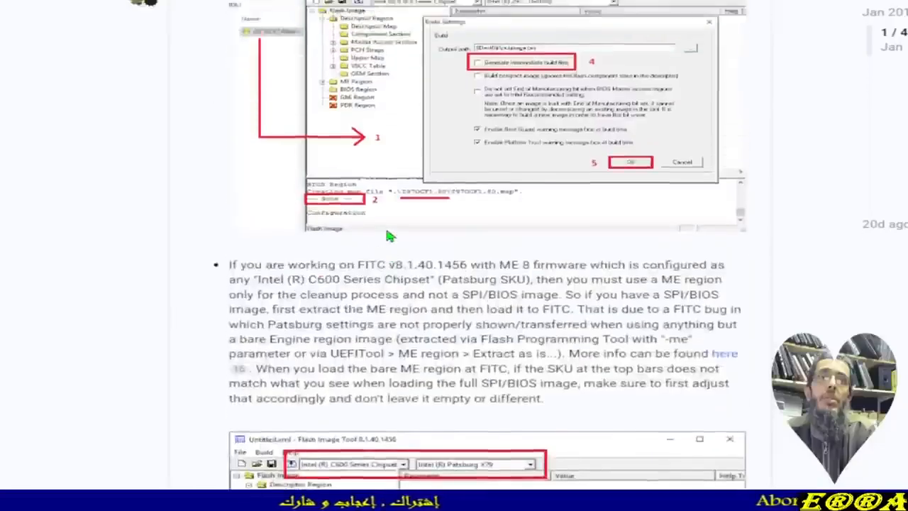
scroll(390, 237, up, 20)
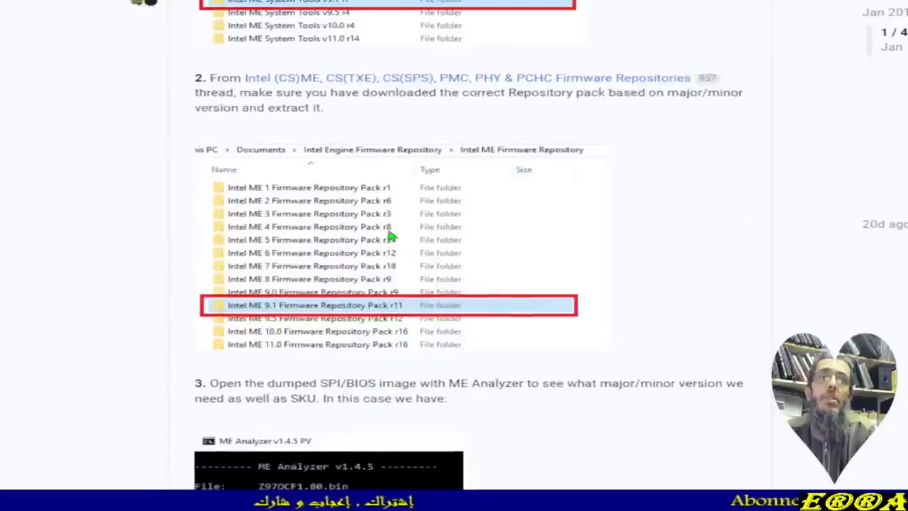
scroll(390, 237, up, 3)
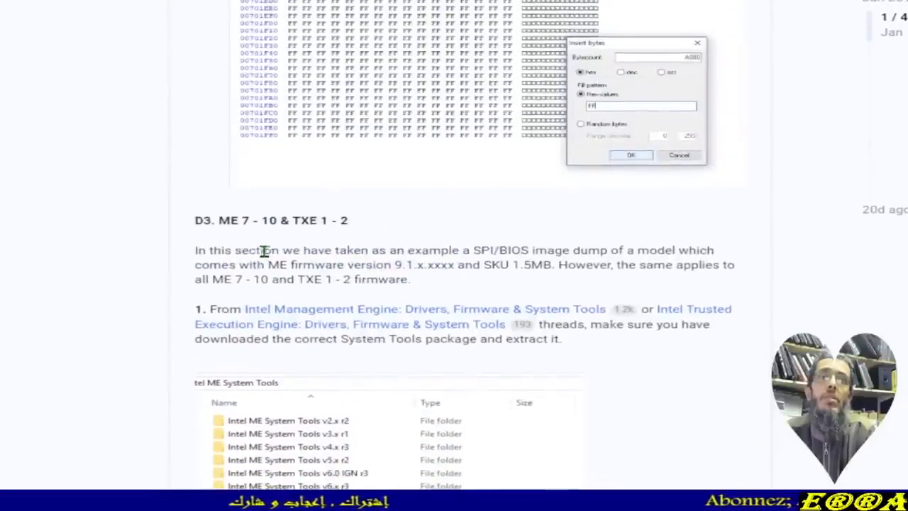
- Find the guide's section D4 for CSME 11 - 15 & CSTXE 3 - 4 and read its System Tools, Repository pack and RGN firmware instructions
scroll(345, 254, down, 20)
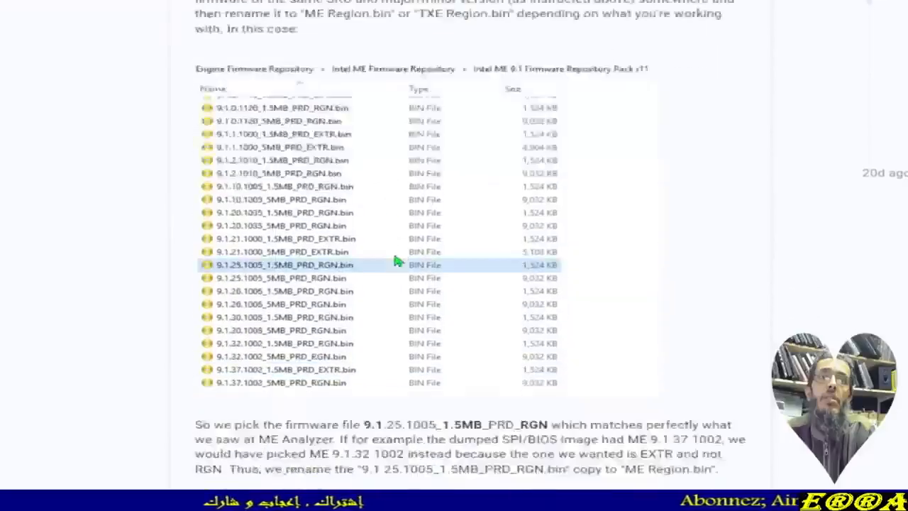
scroll(410, 261, down, 20)
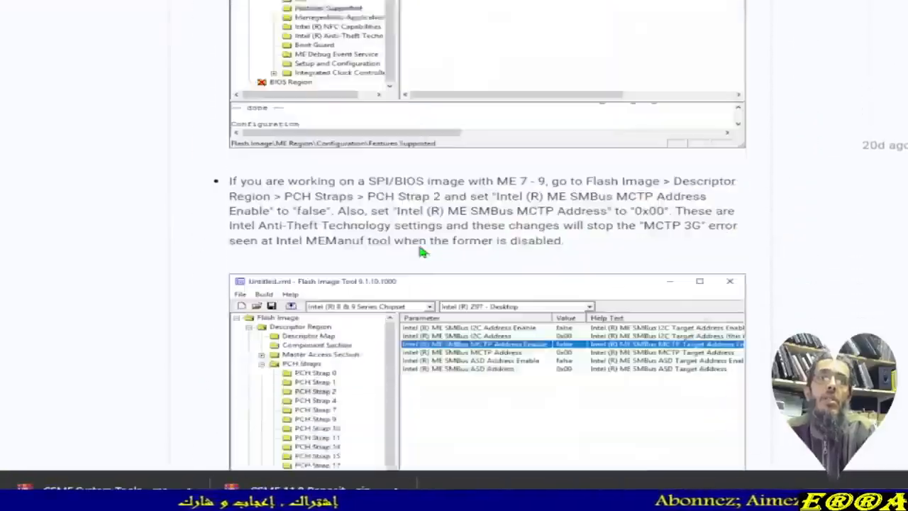
scroll(423, 259, down, 20)
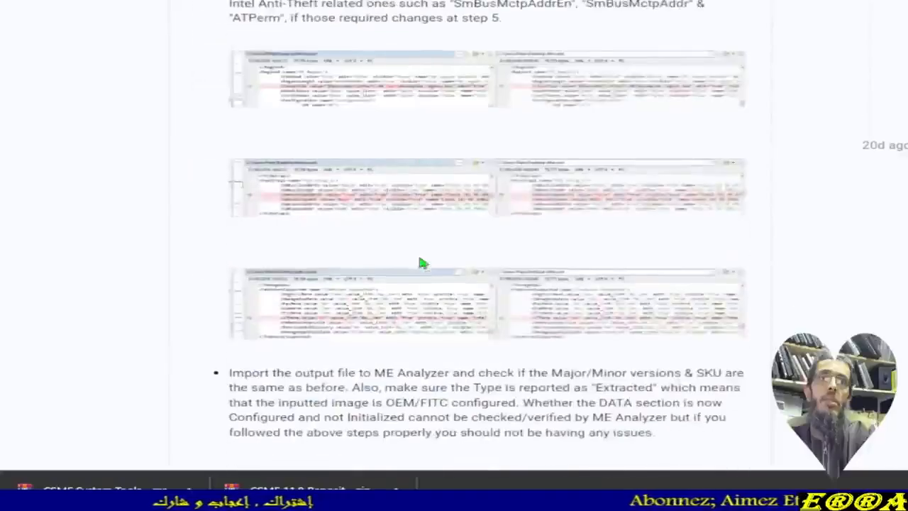
scroll(421, 263, down, 20)
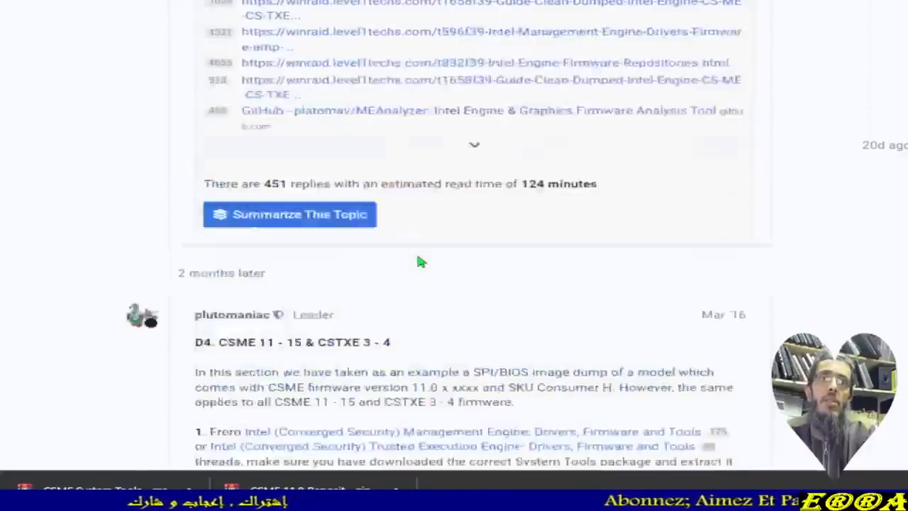
scroll(419, 261, down, 5)
scroll(419, 261, up, 4)
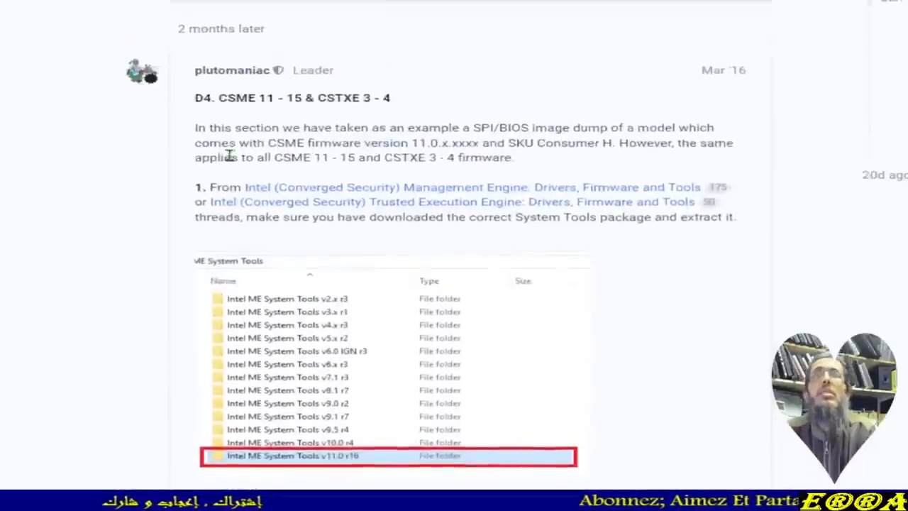
scroll(405, 235, down, 5)
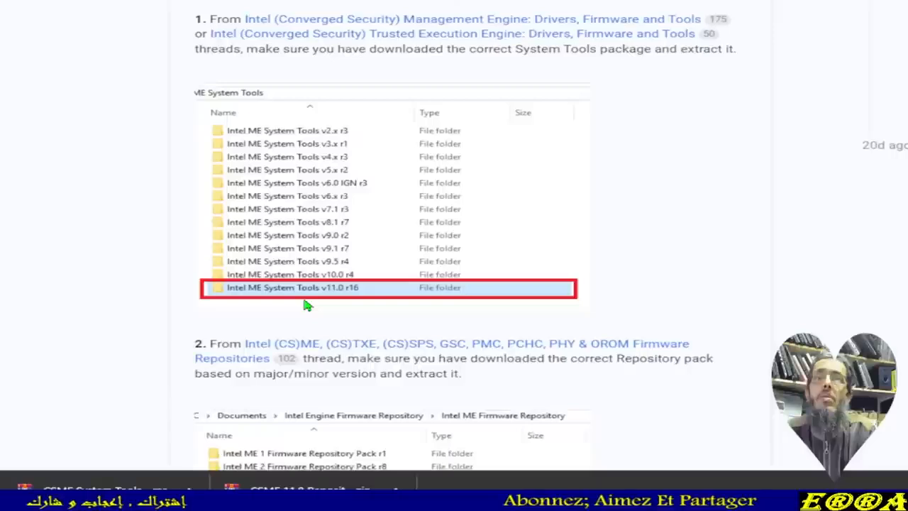
scroll(307, 305, down, 4)
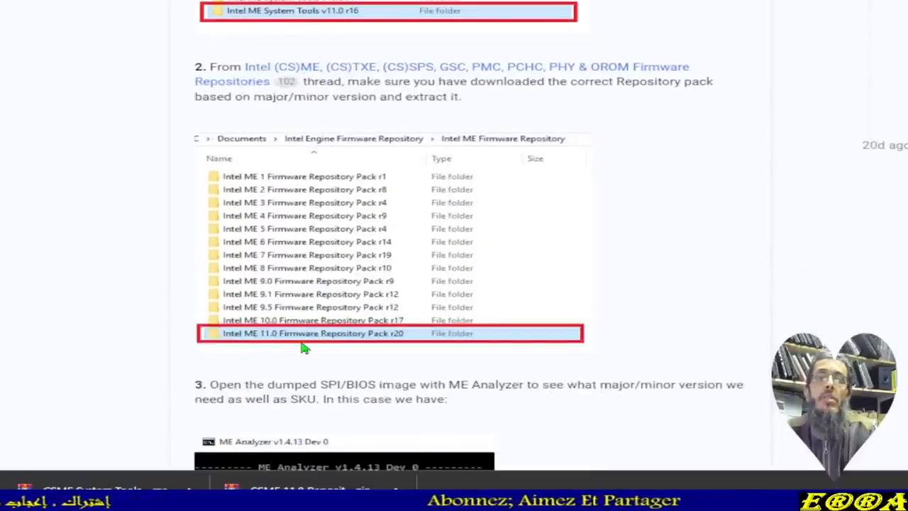
scroll(301, 347, down, 5)
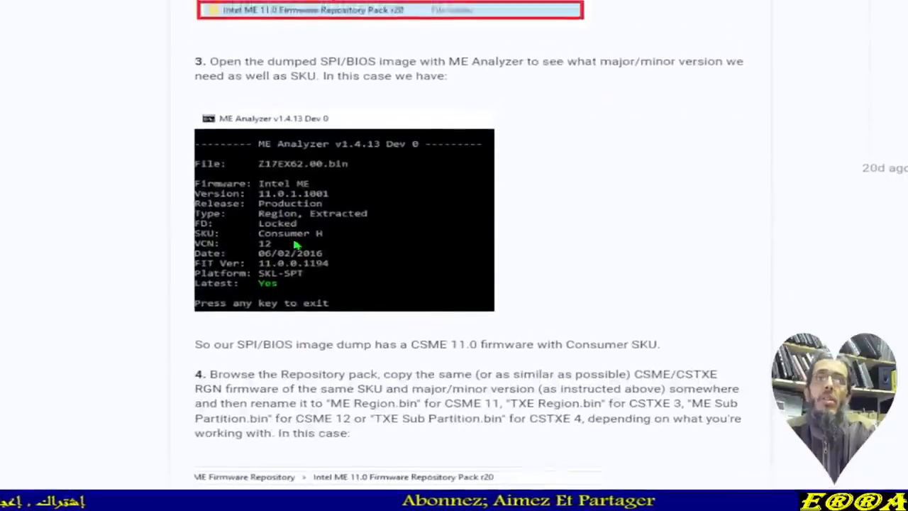
scroll(298, 291, down, 5)
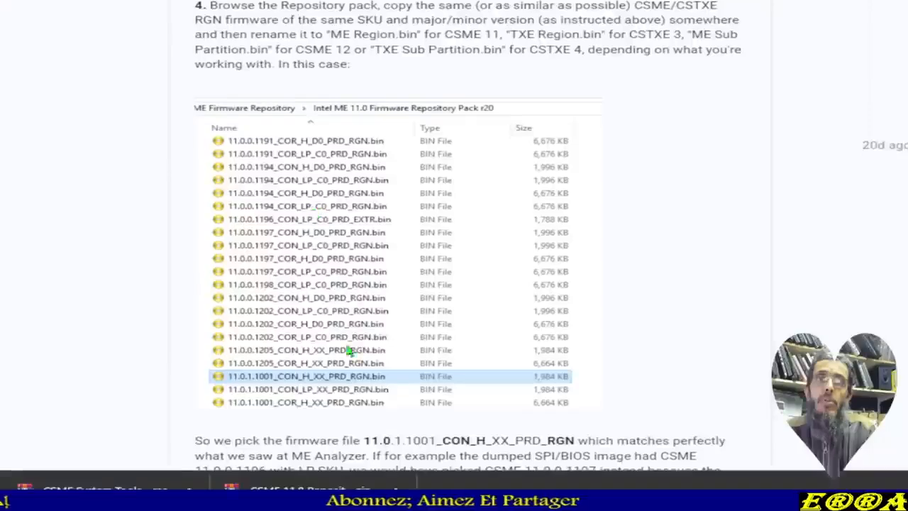
- Examine step 5 of section D4 on checking the dump's File System State in ME Analyzer, rereading the firmware selection in step 4
scroll(328, 274, down, 10)
scroll(328, 274, up, 1)
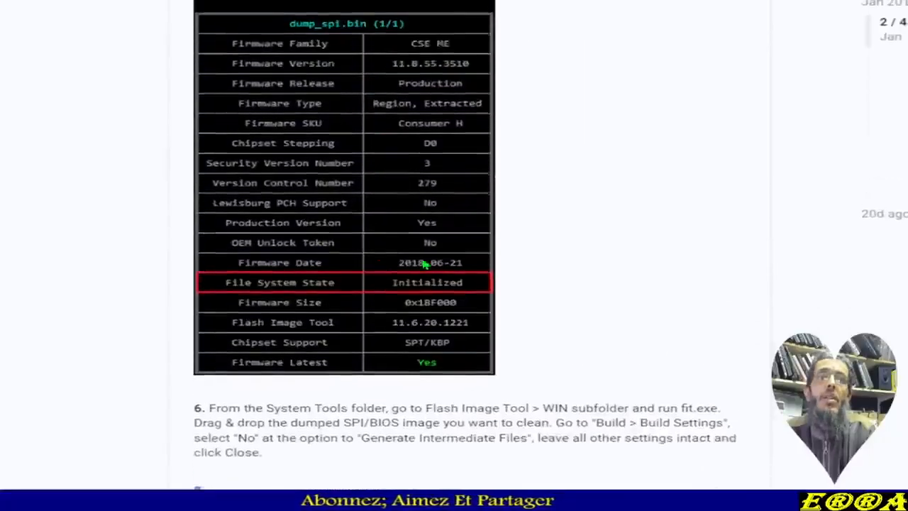
scroll(375, 262, down, 1)
scroll(360, 243, up, 1)
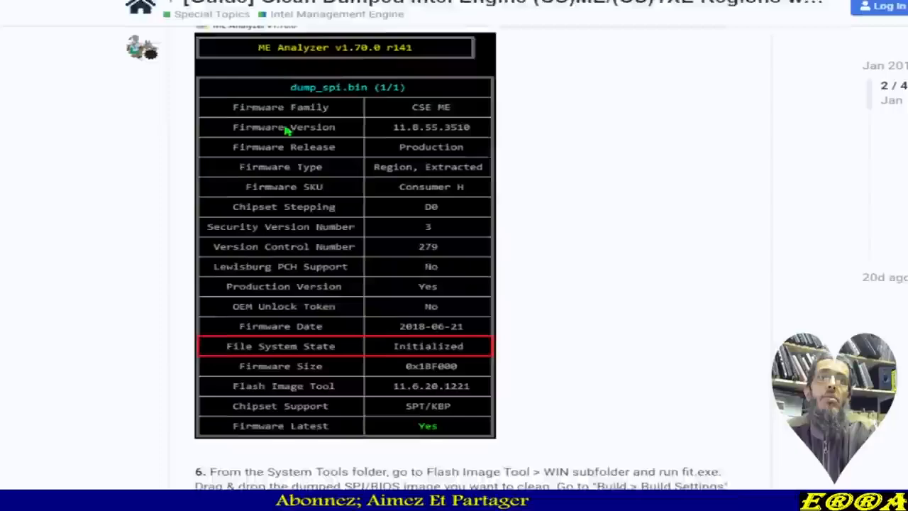
scroll(326, 234, down, 1)
scroll(286, 234, up, 1)
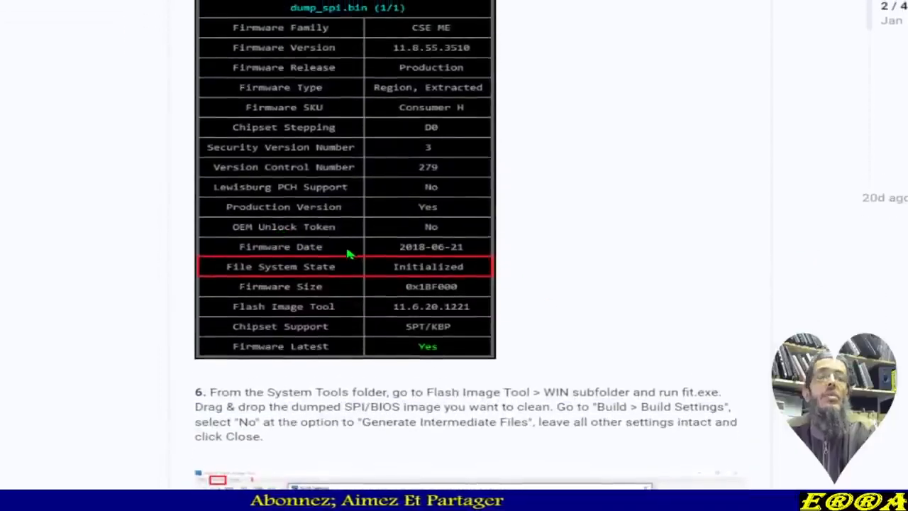
scroll(347, 253, down, 3)
scroll(348, 253, up, 10)
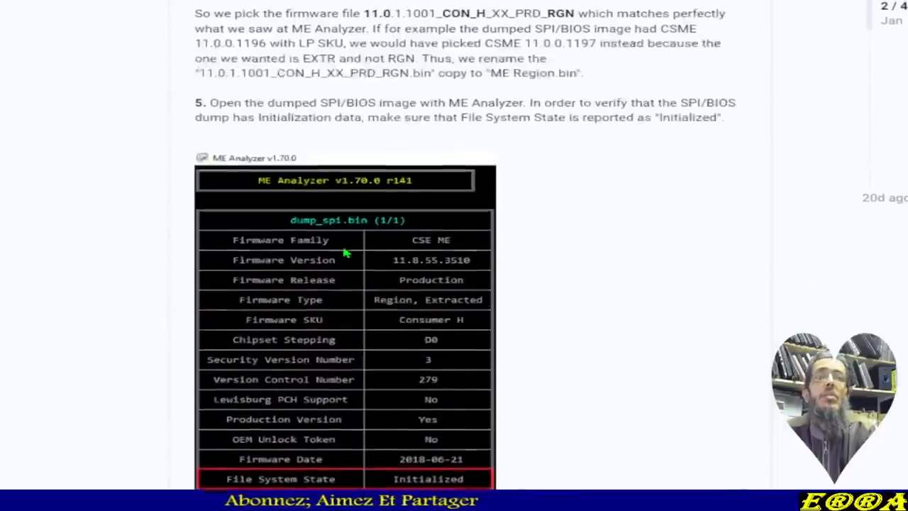
scroll(346, 254, up, 5)
scroll(345, 253, down, 10)
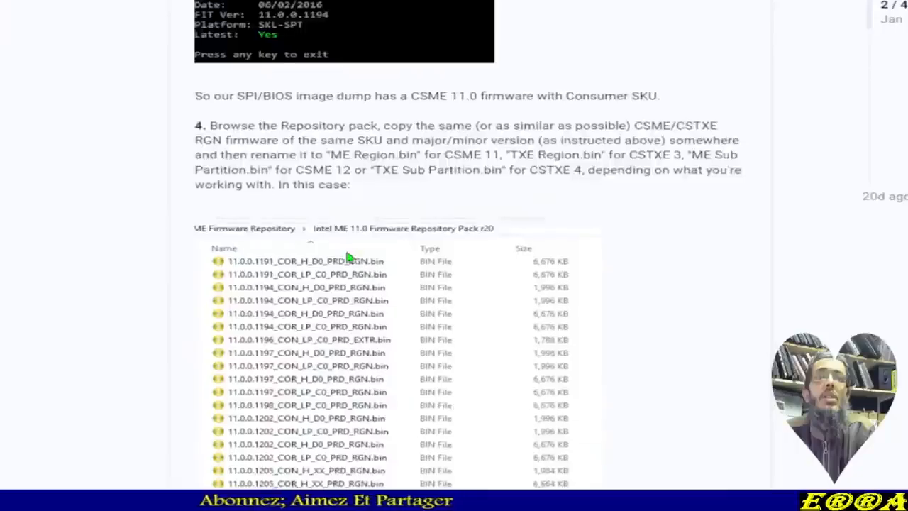
scroll(445, 236, down, 3)
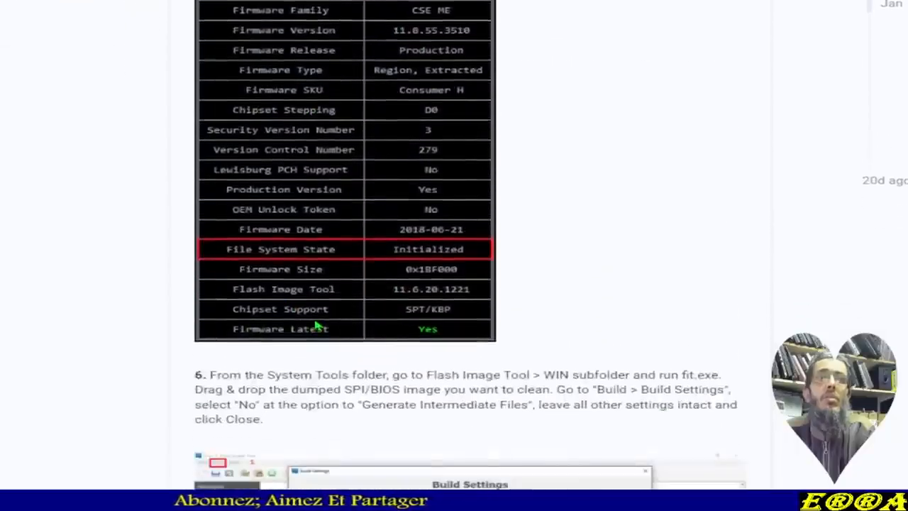
scroll(398, 239, up, 3)
scroll(365, 371, down, 7)
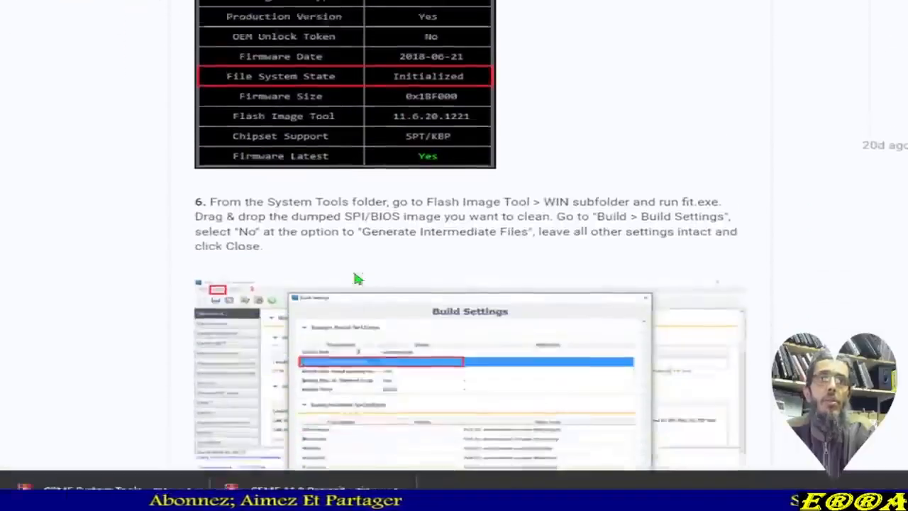
- Read step 6 on the Build Settings and the note about working with a CSME 11 Engine region only
scroll(416, 307, down, 3)
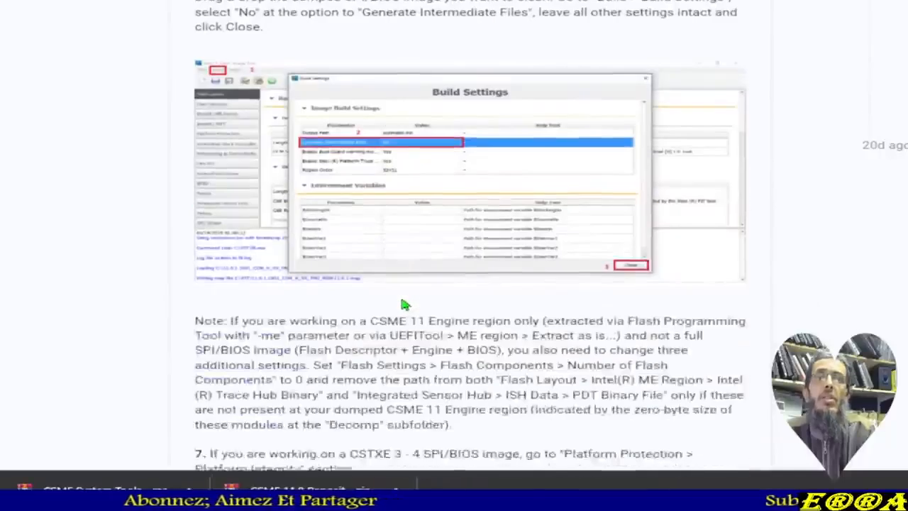
scroll(462, 198, up, 2)
scroll(391, 259, down, 3)
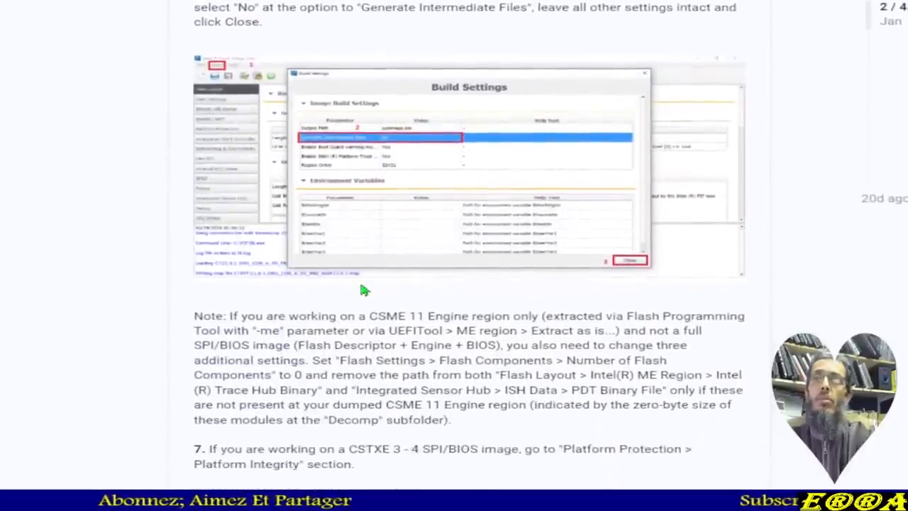
scroll(416, 196, up, 2)
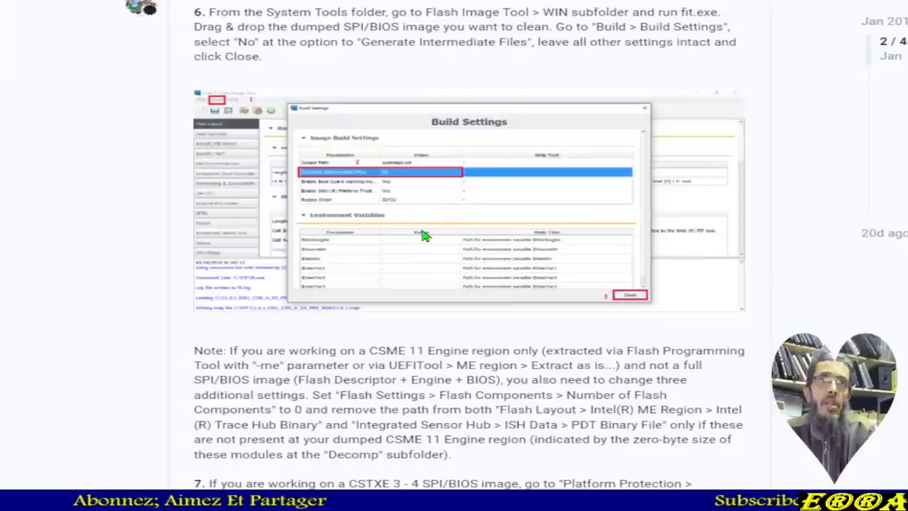
scroll(426, 234, down, 2)
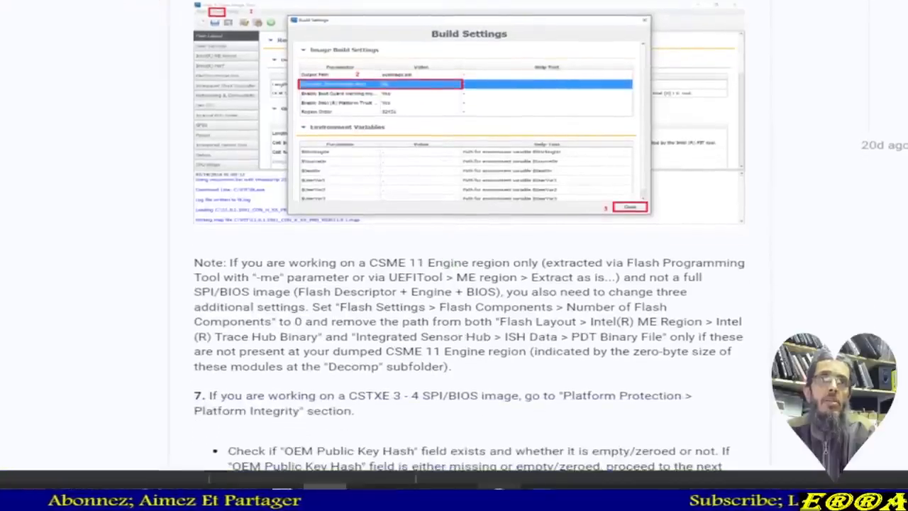
- Switch to Flash Image Tool, close the build settings and save the configuration as Untitled.xml in the Today folder
click(539, 485)
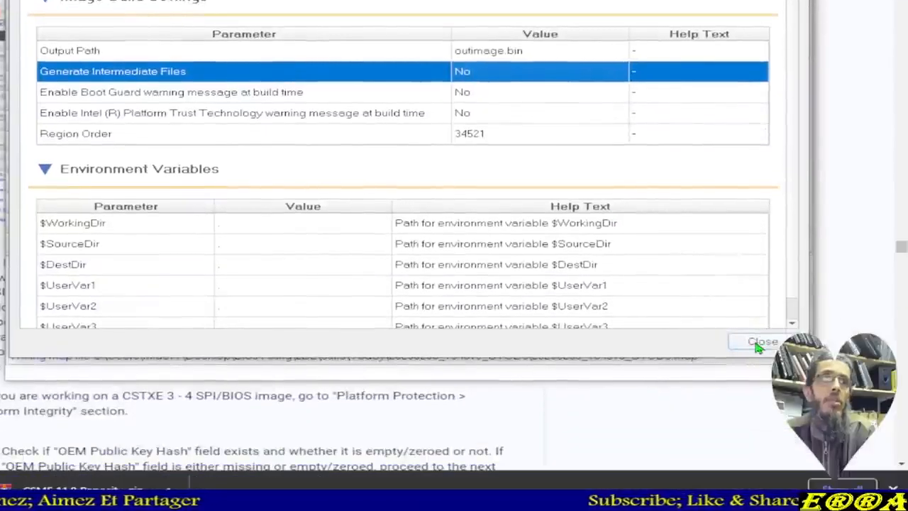
click(759, 343)
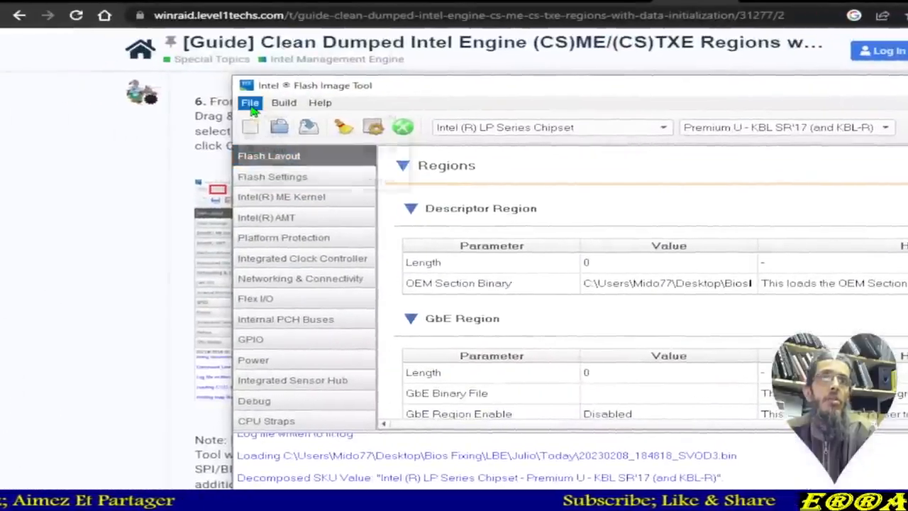
click(252, 106)
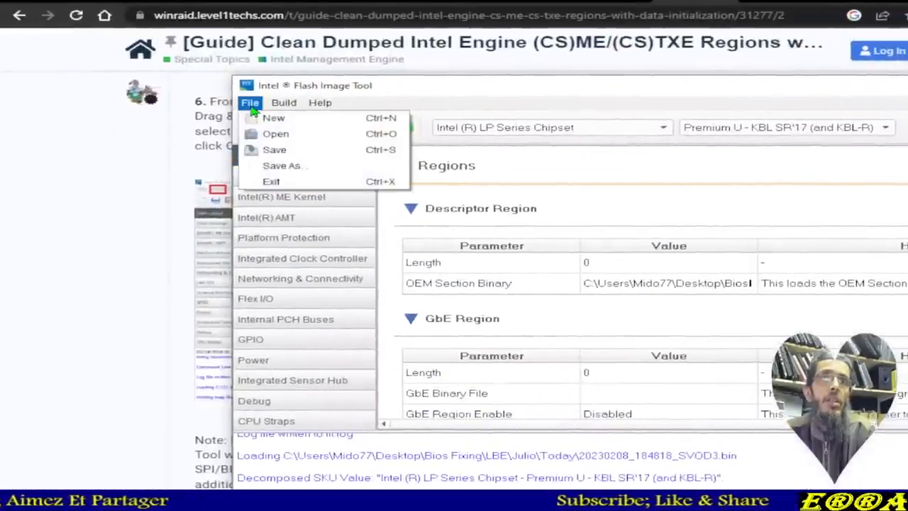
click(280, 167)
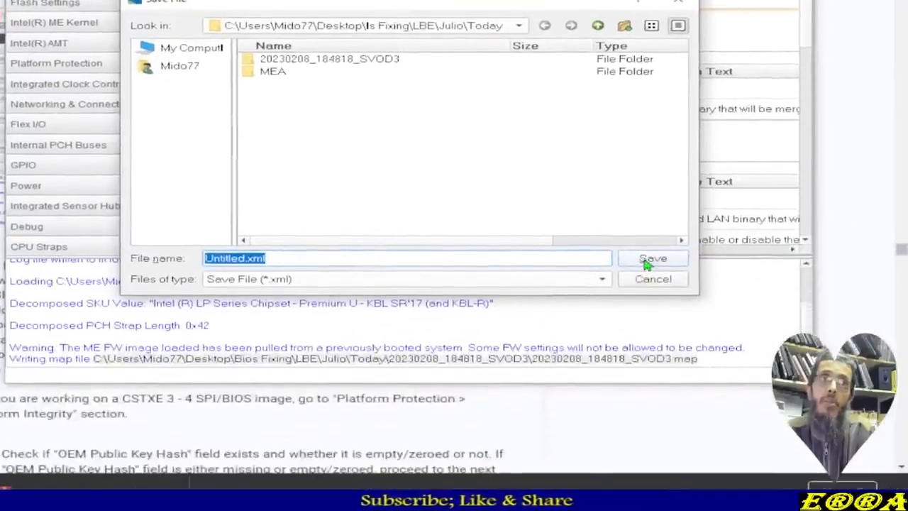
click(647, 259)
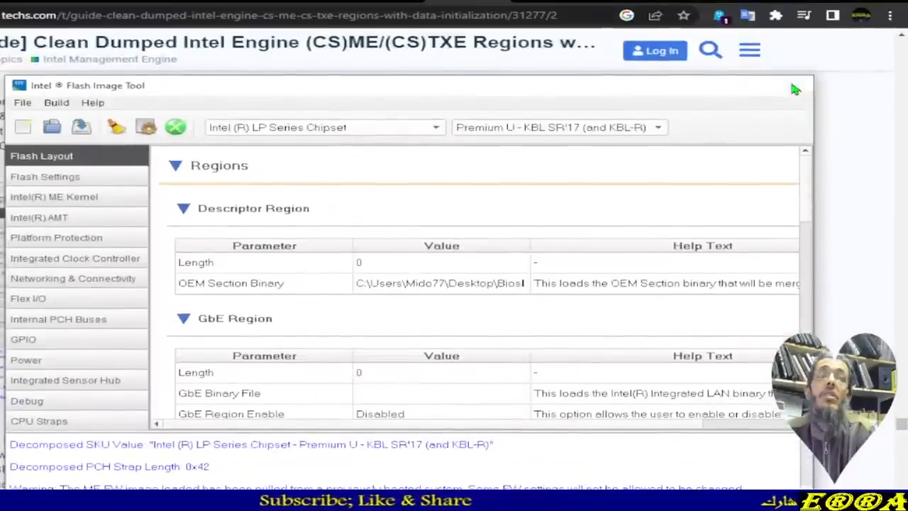
- Close the Flash Image Tool window and find the guide's step 7 on the Platform Integrity section for CSTXE 3 - 4 images
click(794, 86)
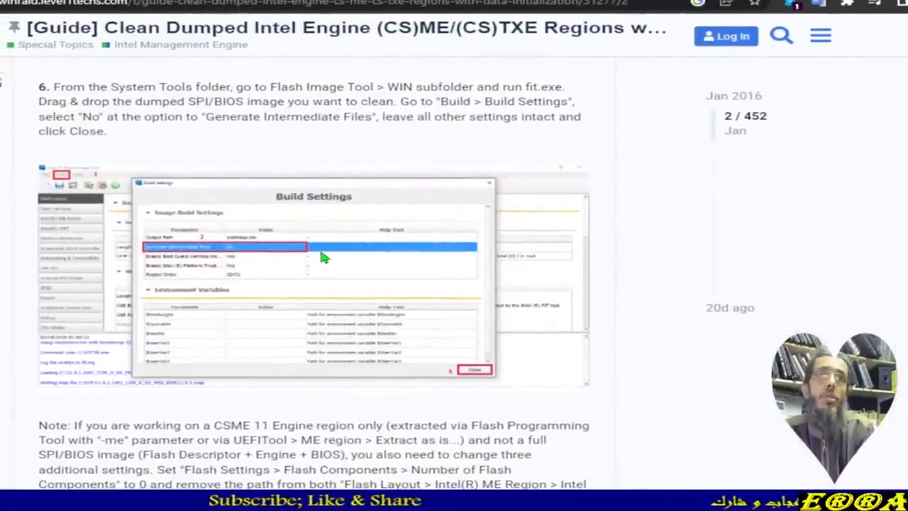
scroll(323, 257, down, 6)
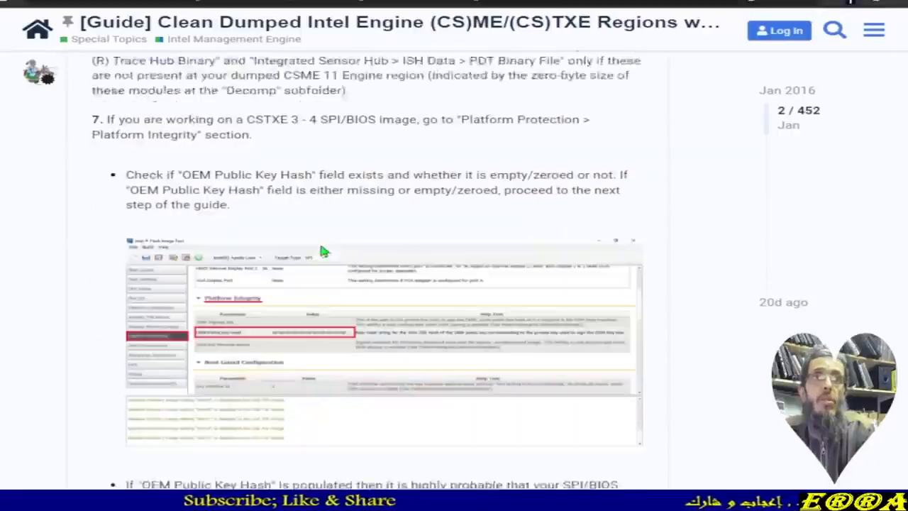
scroll(319, 247, down, 3)
scroll(345, 237, up, 4)
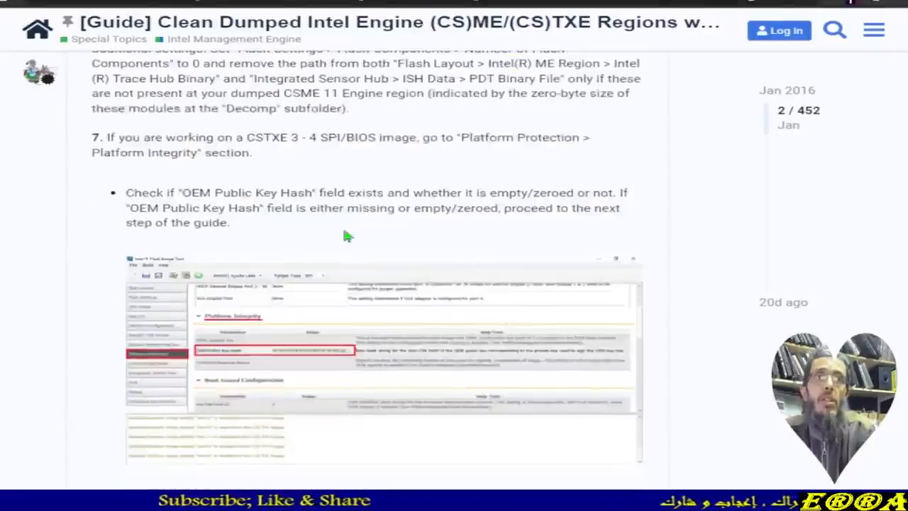
scroll(311, 242, down, 5)
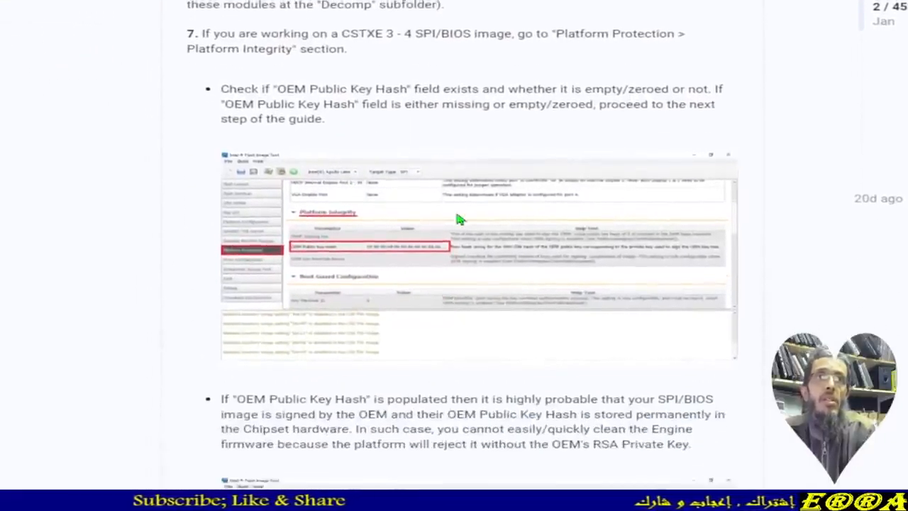
scroll(460, 236, down, 3)
scroll(460, 236, up, 7)
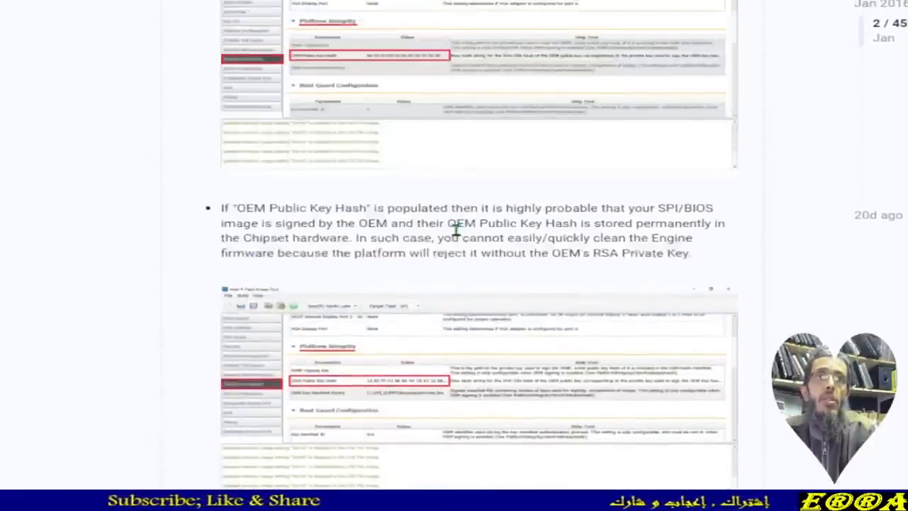
scroll(460, 236, up, 2)
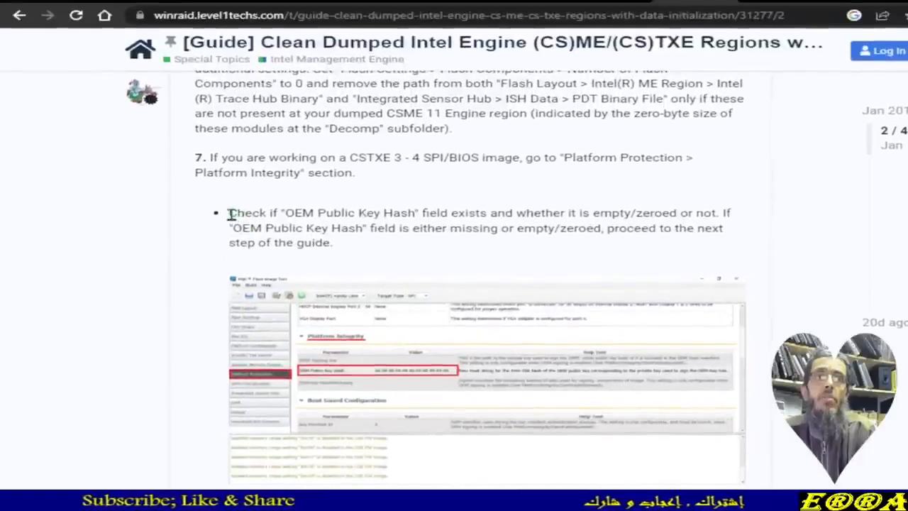
- Read the first bullet of step 7 on checking whether the OEM Public Key Hash field exists and is empty or zeroed
drag(230, 215, 312, 214)
click(419, 227)
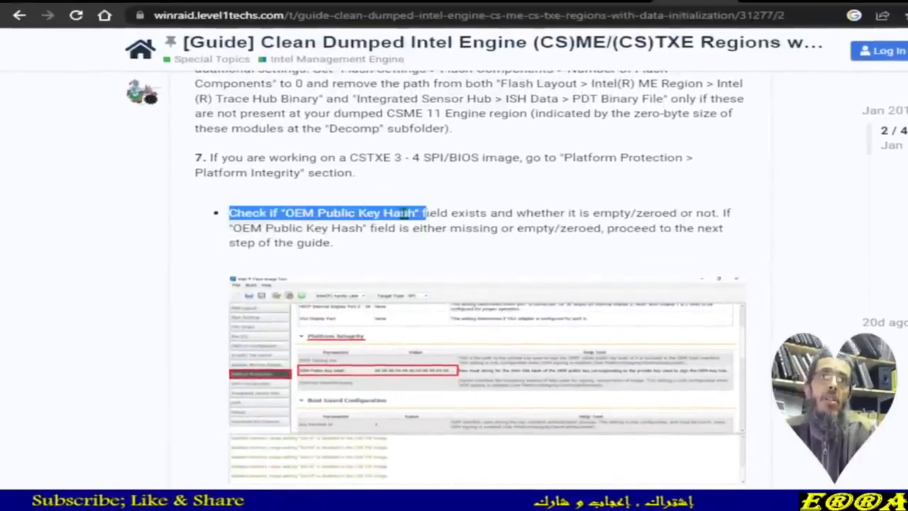
click(431, 260)
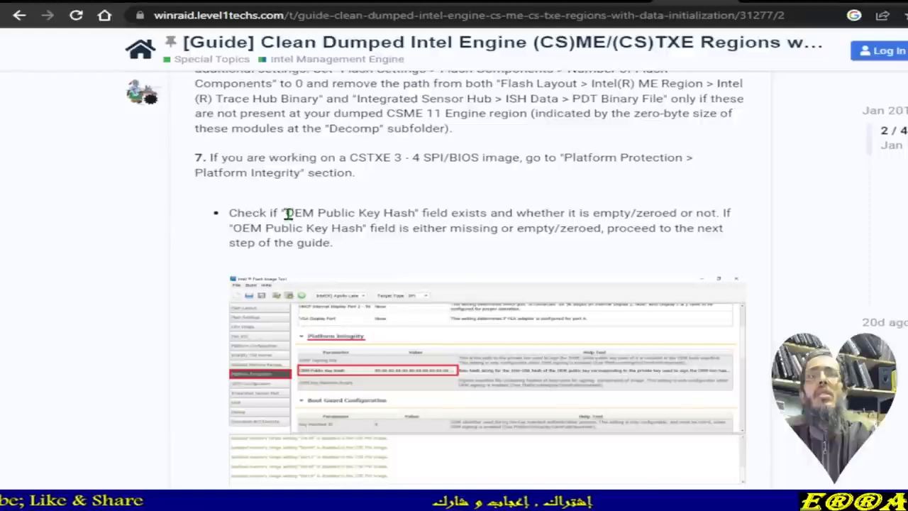
drag(284, 43, 351, 49)
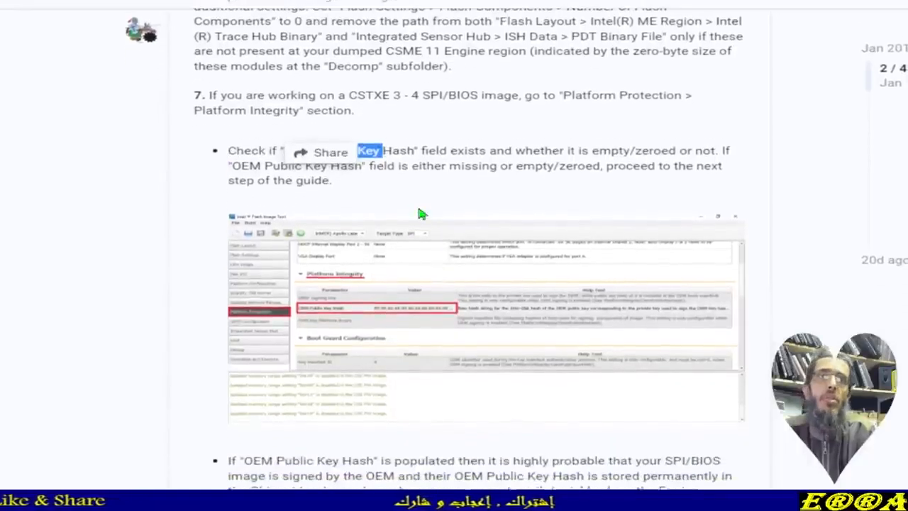
click(418, 272)
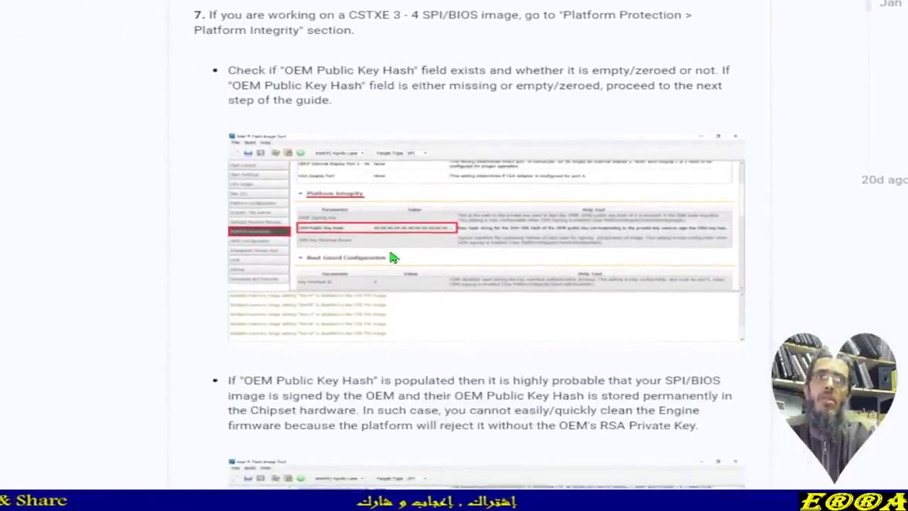
- Read step 7's bullets on a populated OEM Public Key Hash, the OEM's Private RSA Key and the related signing settings
scroll(388, 257, down, 4)
scroll(397, 254, up, 4)
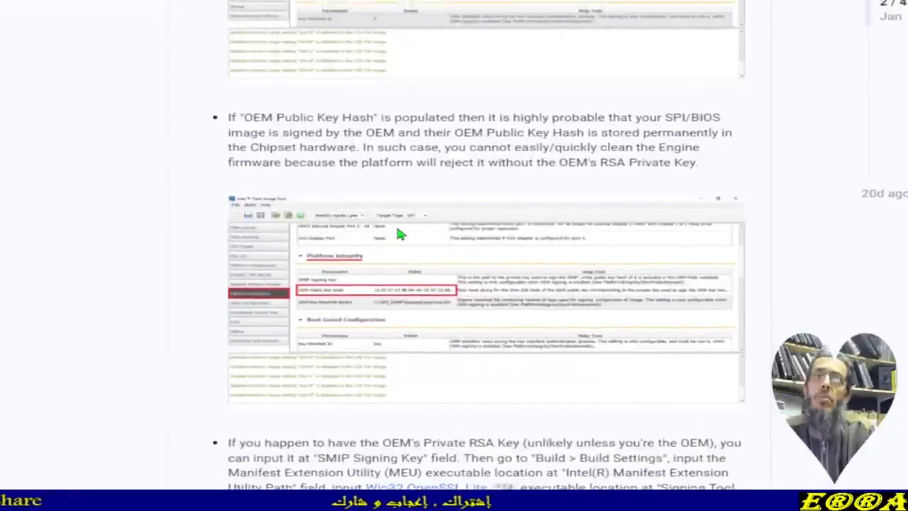
scroll(345, 236, down, 4)
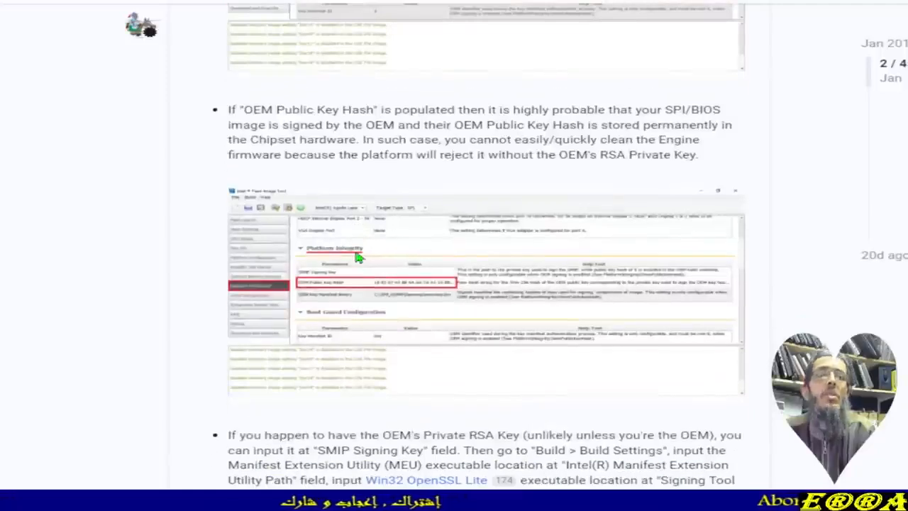
scroll(362, 257, down, 1)
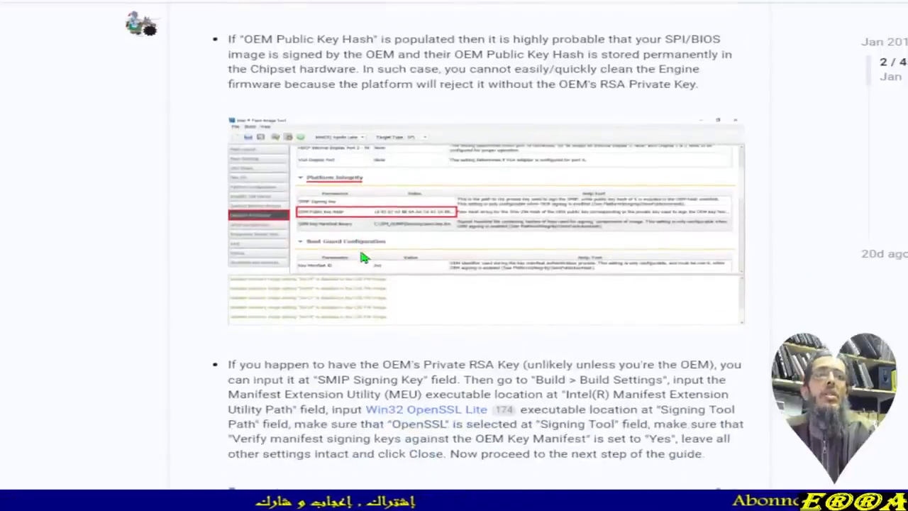
scroll(363, 258, down, 2)
scroll(387, 249, down, 1)
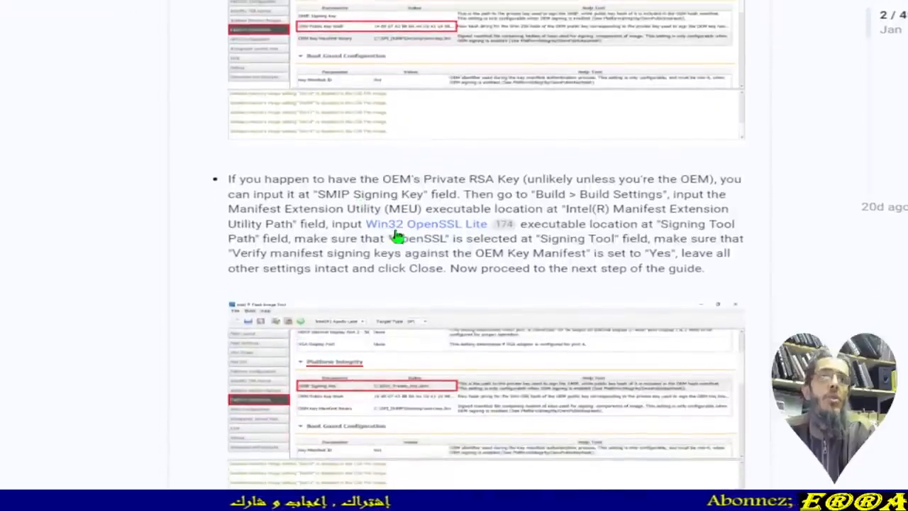
scroll(435, 263, down, 1)
scroll(435, 256, down, 7)
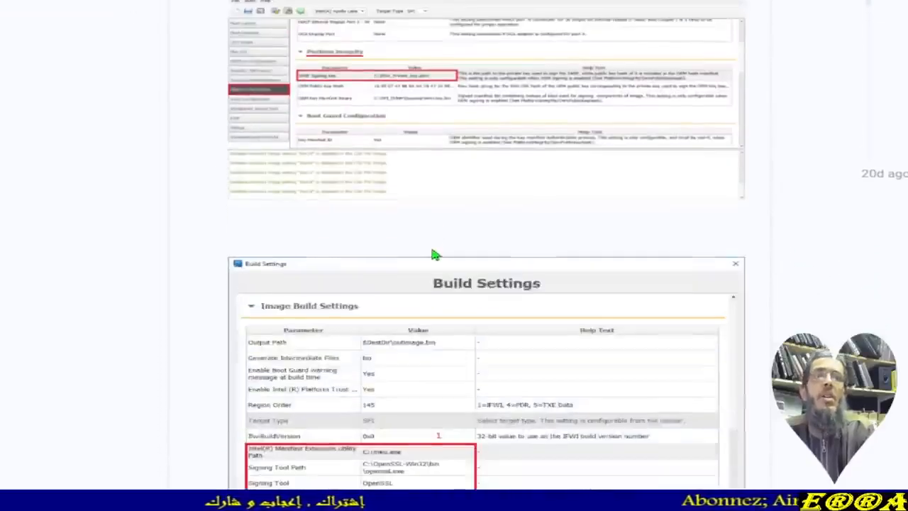
scroll(367, 233, up, 1)
scroll(355, 195, down, 3)
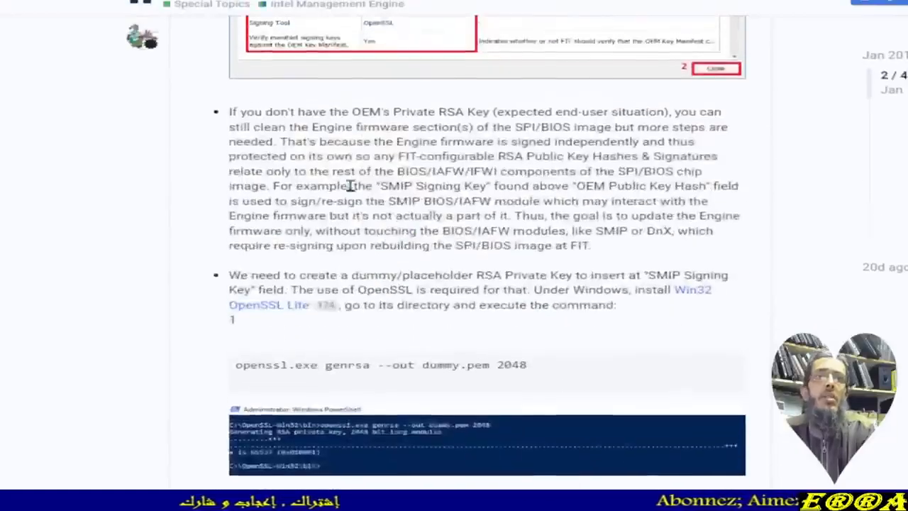
scroll(383, 190, up, 1)
scroll(420, 193, up, 3)
- Reread step 7 from its CSTXE 3 - 4 condition down to the OpenSSL command for a placeholder RSA key
scroll(421, 194, up, 15)
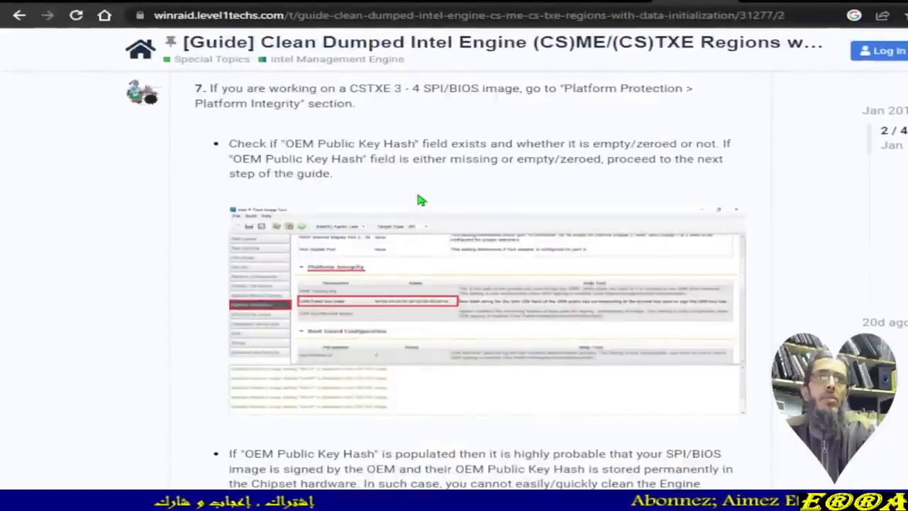
scroll(420, 201, down, 6)
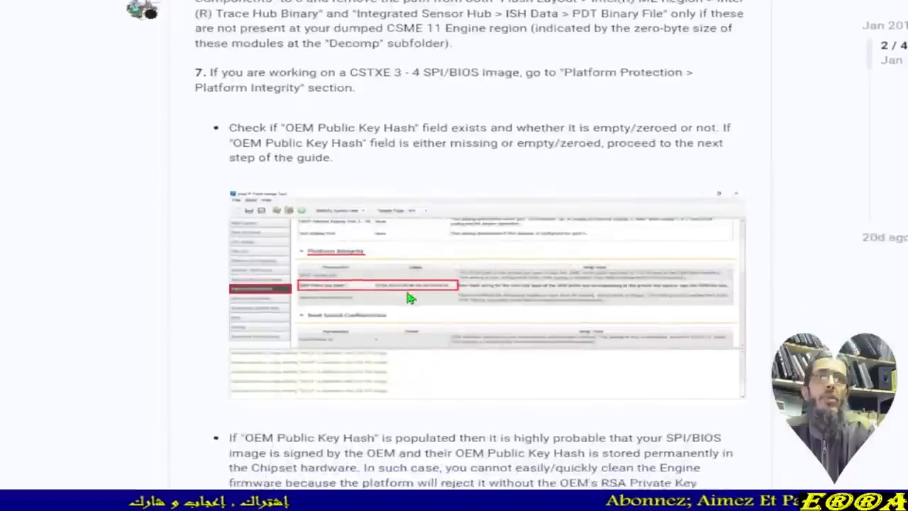
scroll(412, 295, up, 1)
drag(195, 159, 239, 159)
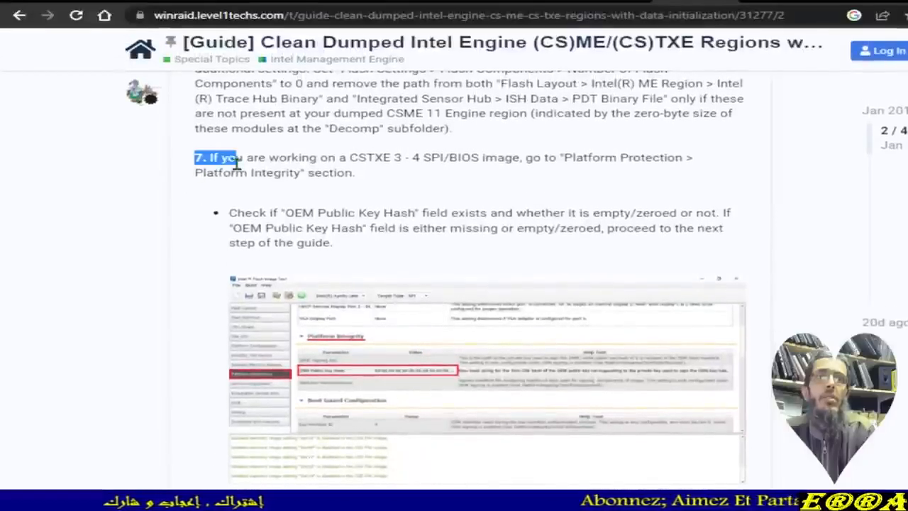
scroll(283, 247, down, 4)
scroll(305, 252, down, 8)
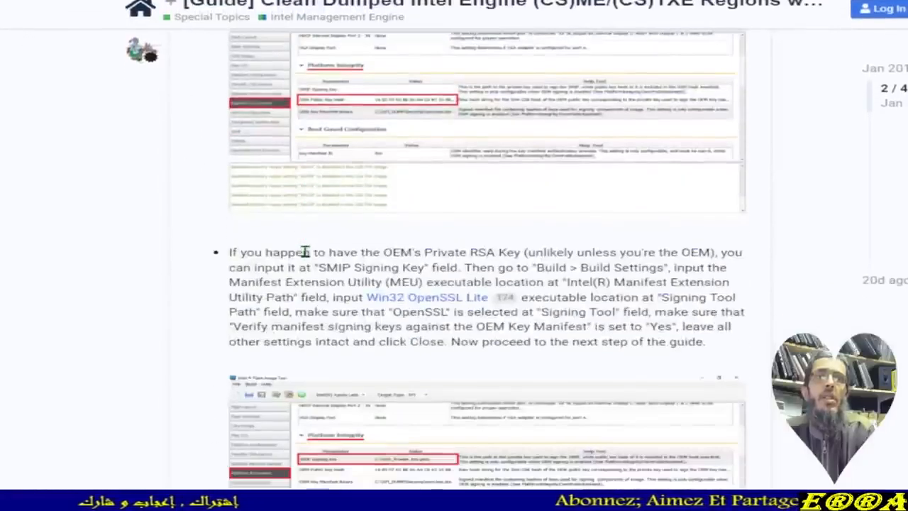
scroll(295, 258, down, 7)
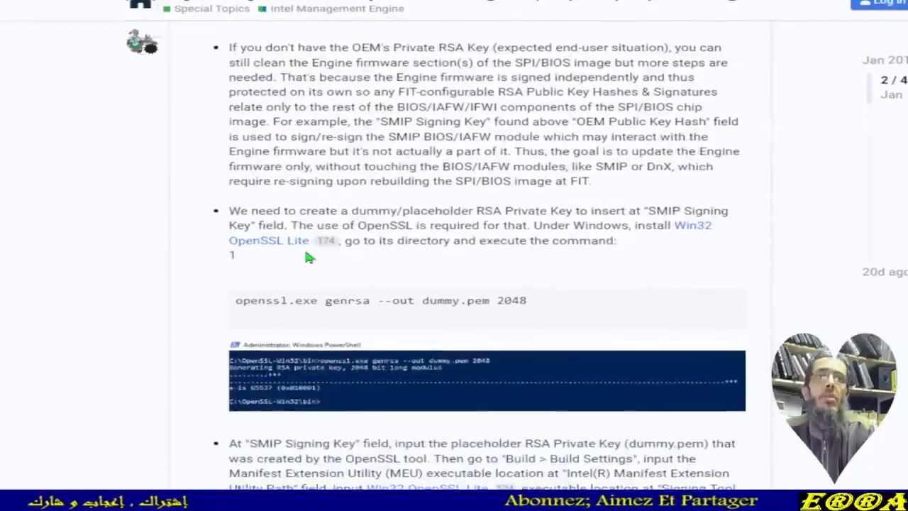
- Go back to the CSME 11 Engine region note and recheck the OEM Public Key Hash condition in step 7
scroll(303, 257, up, 3)
scroll(358, 252, up, 12)
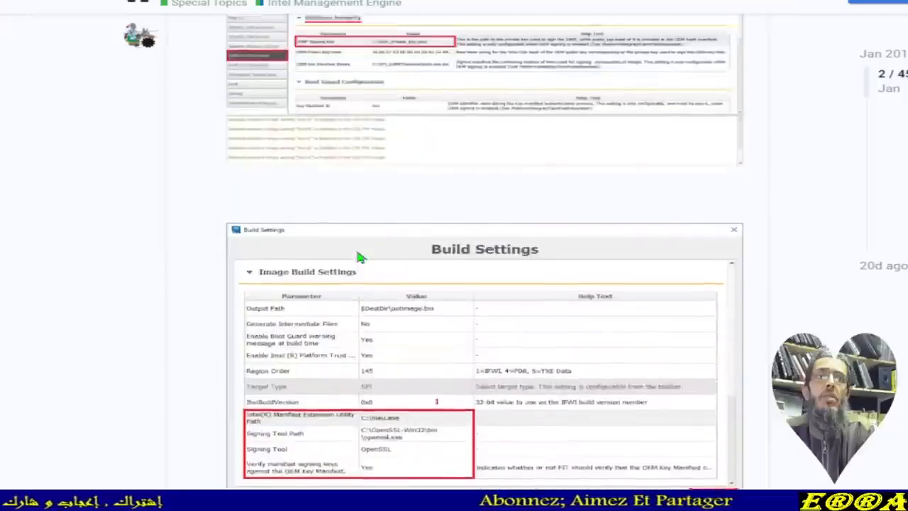
scroll(358, 257, up, 6)
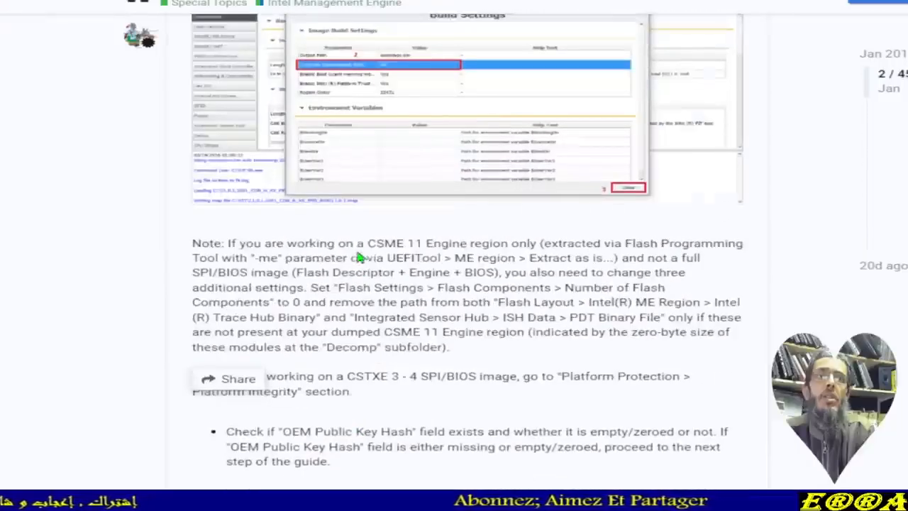
scroll(364, 264, down, 6)
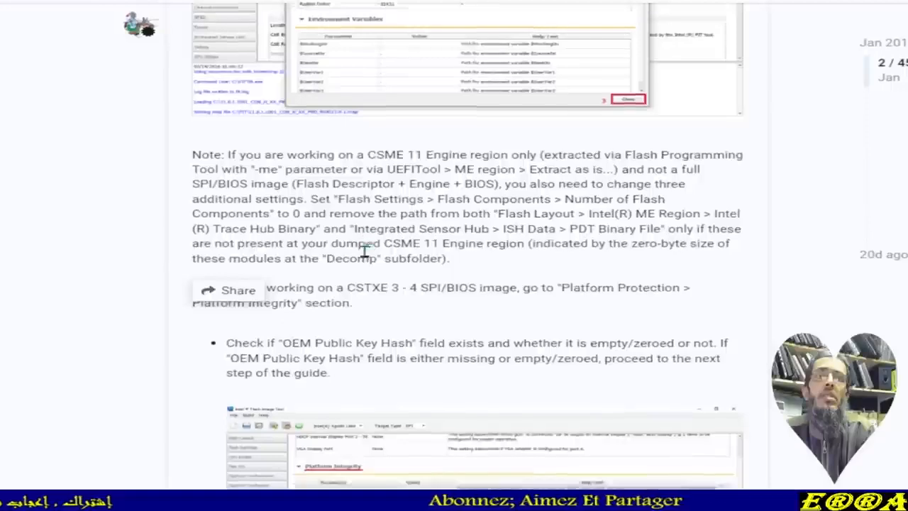
scroll(314, 199, up, 1)
drag(286, 213, 419, 213)
scroll(415, 255, down, 7)
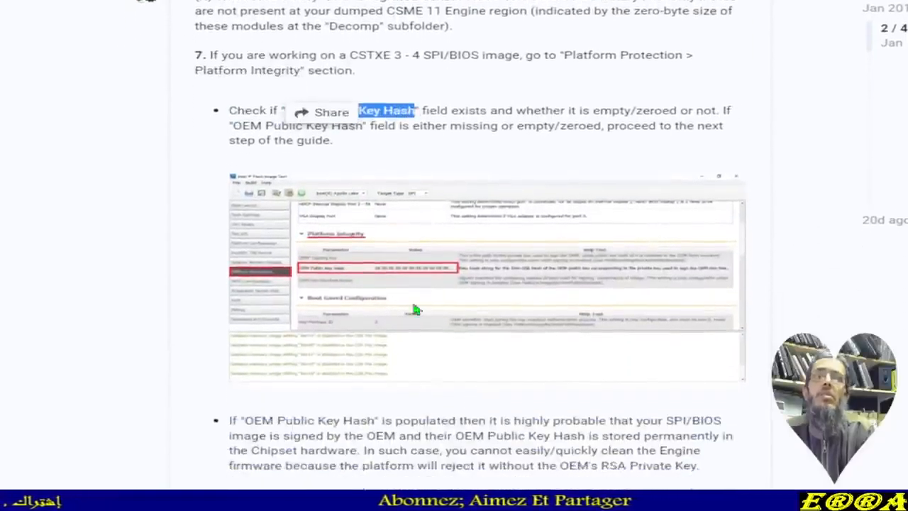
- Examine the rest of step 7 on using dummy.pem as SMIP Signing Key and setting up the signing tool in Build Settings
scroll(415, 256, down, 15)
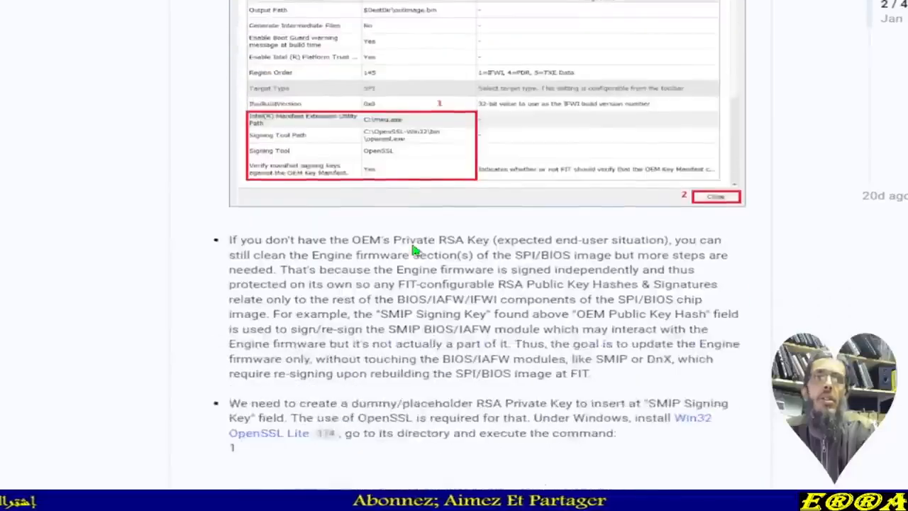
scroll(415, 244, down, 2)
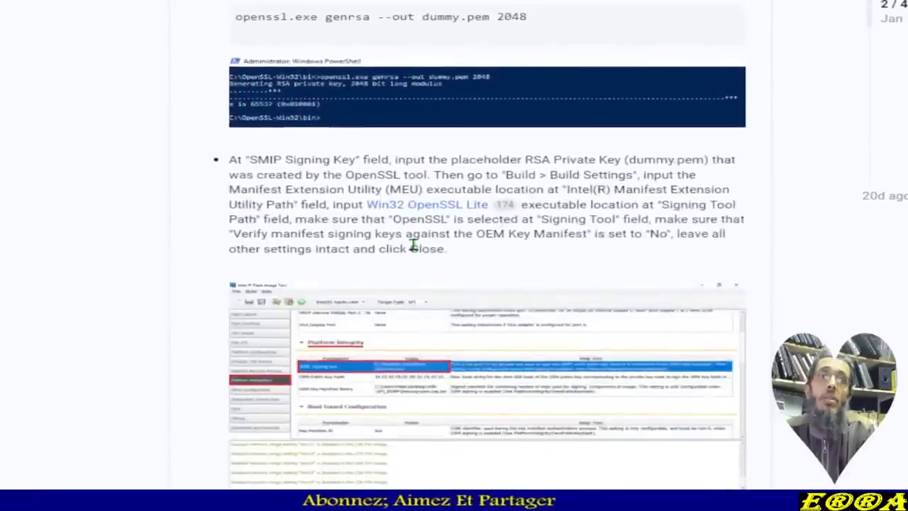
scroll(415, 249, down, 8)
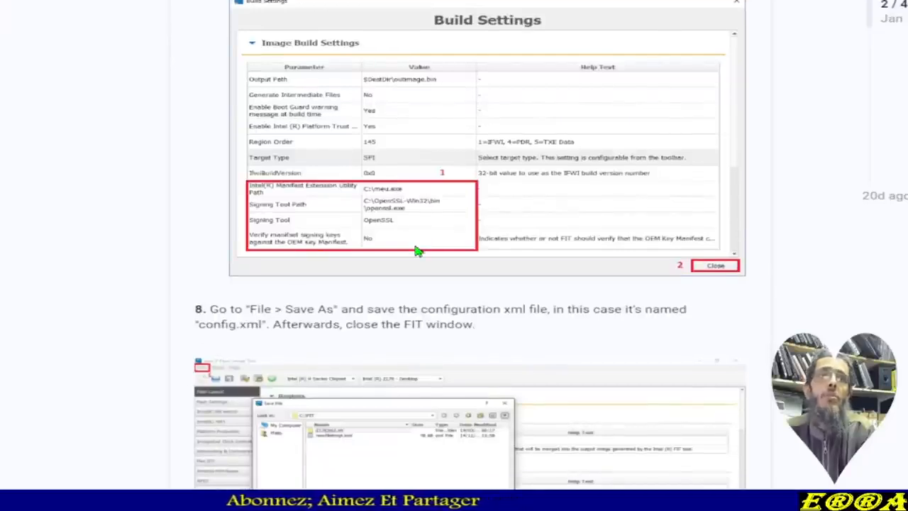
- Read step 8 on saving the configuration and step 9 on replacing ME Region.bin in the Decomp subfolder
scroll(418, 251, down, 4)
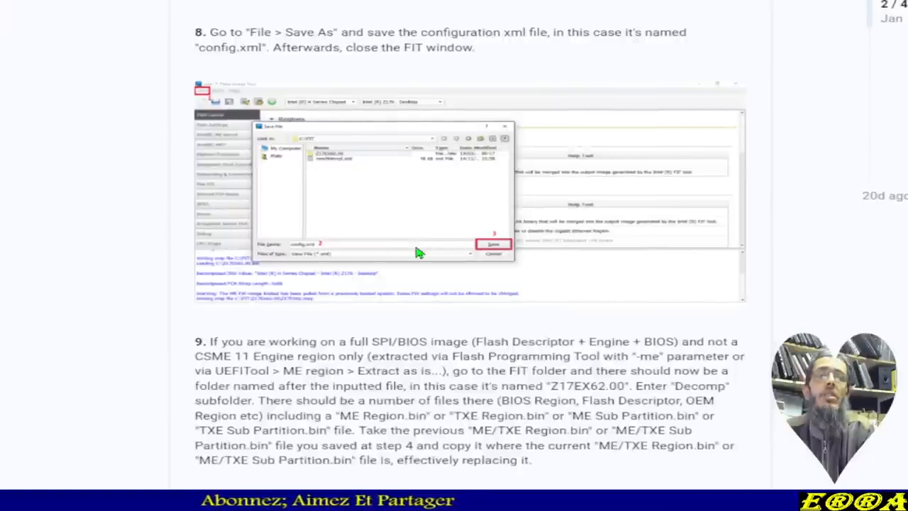
scroll(418, 252, down, 2)
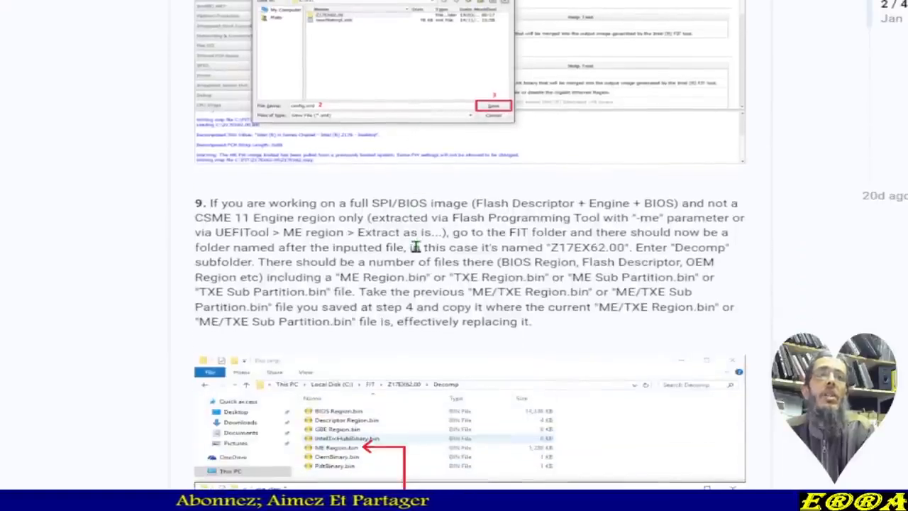
scroll(417, 250, down, 2)
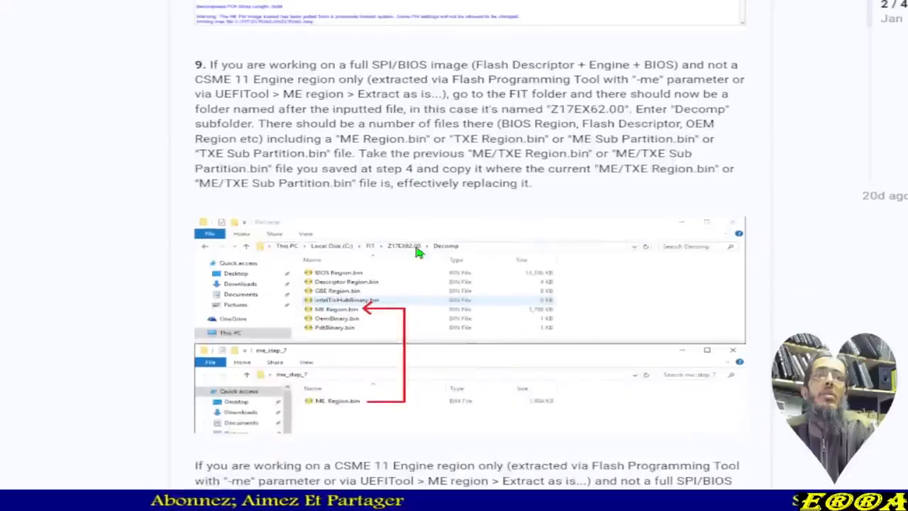
scroll(418, 252, up, 3)
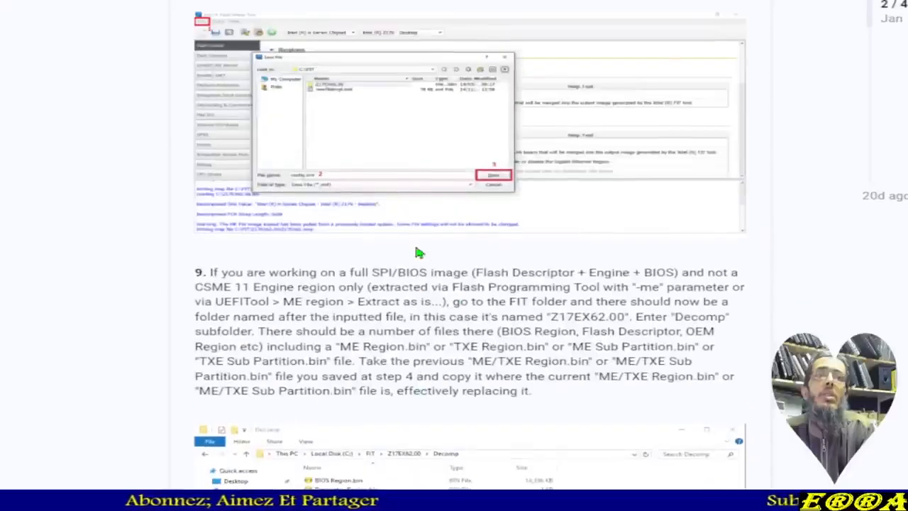
scroll(418, 252, down, 1)
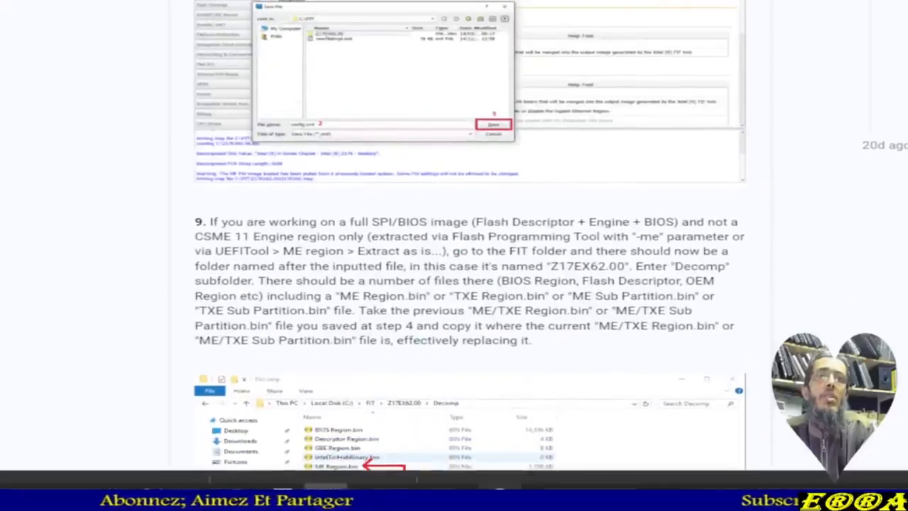
- Switch to the Today folder in File Explorer and select the saved configuration file Untitled.xml
click(326, 487)
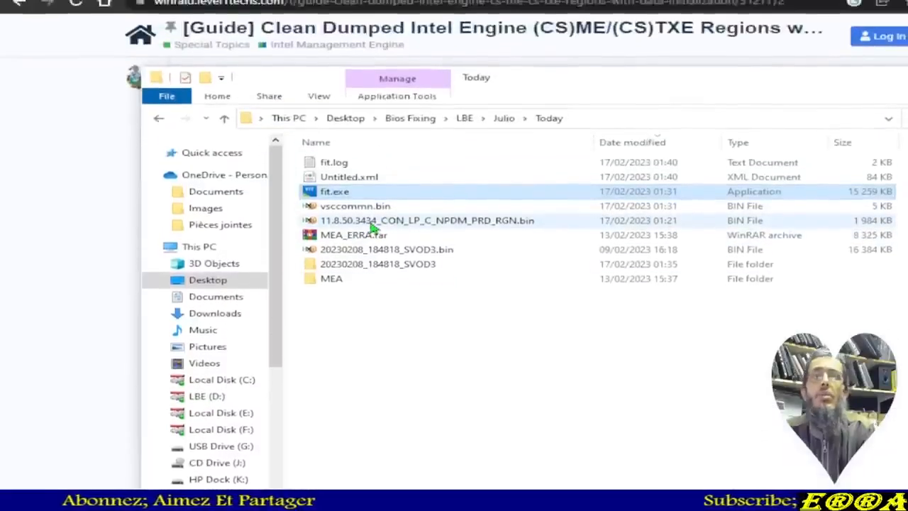
click(340, 179)
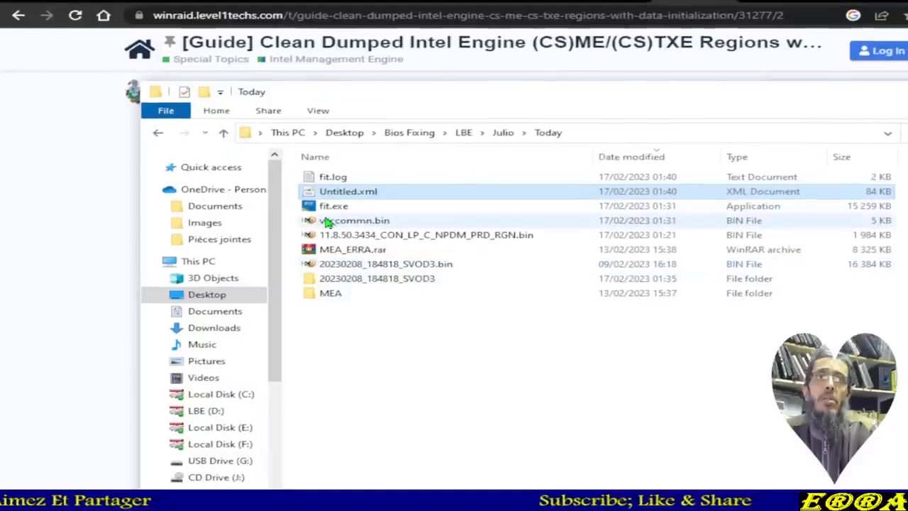
- Open the Decomp subfolder inside the 20230208_184818_SVOD3 folder
mouse_move(329, 209)
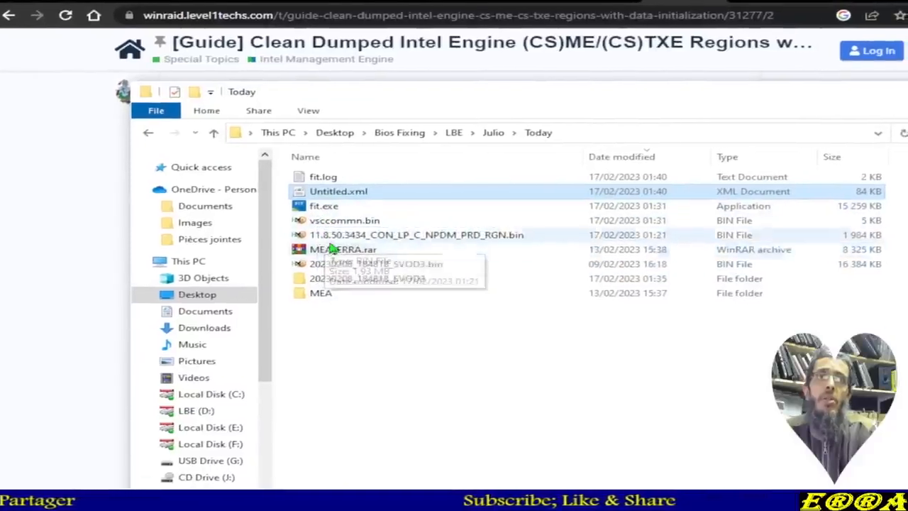
click(390, 266)
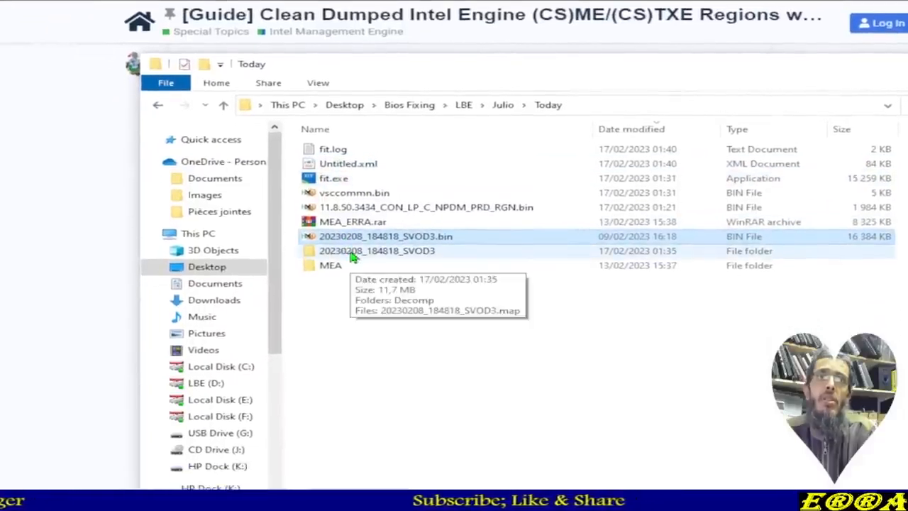
click(352, 259)
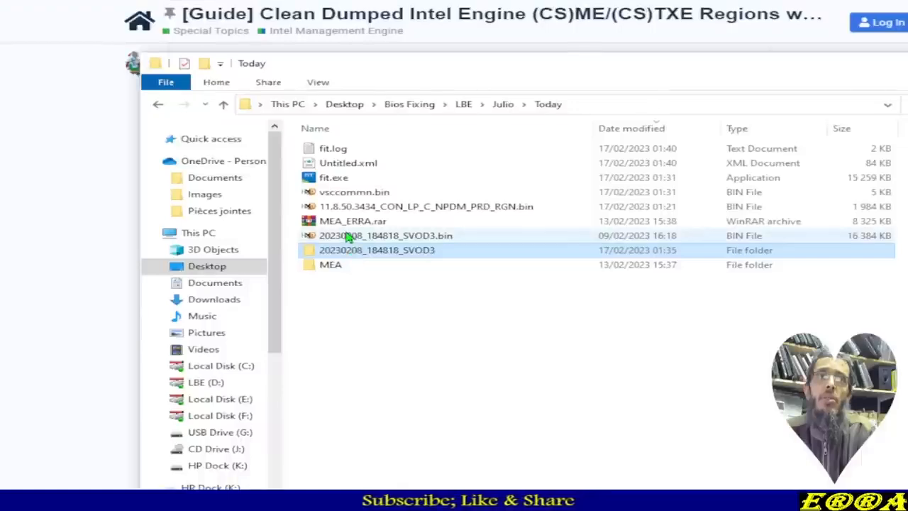
mouse_move(349, 239)
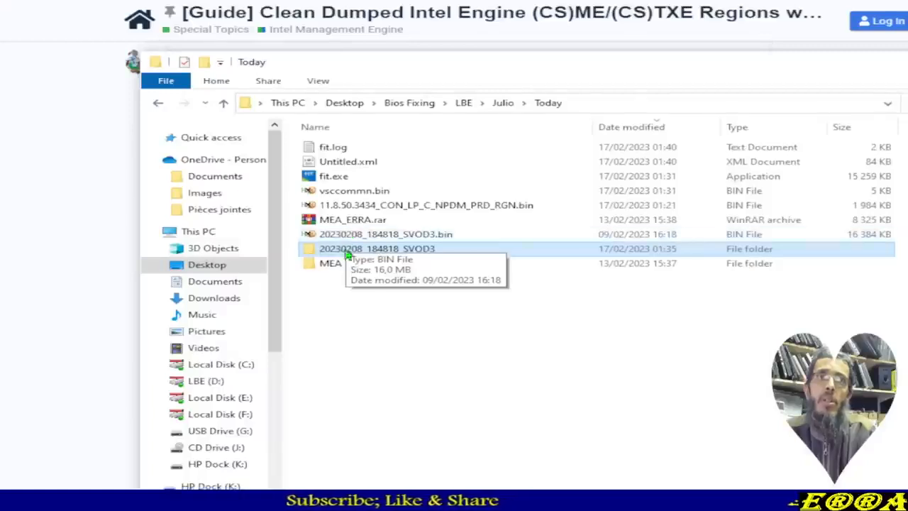
double_click(346, 254)
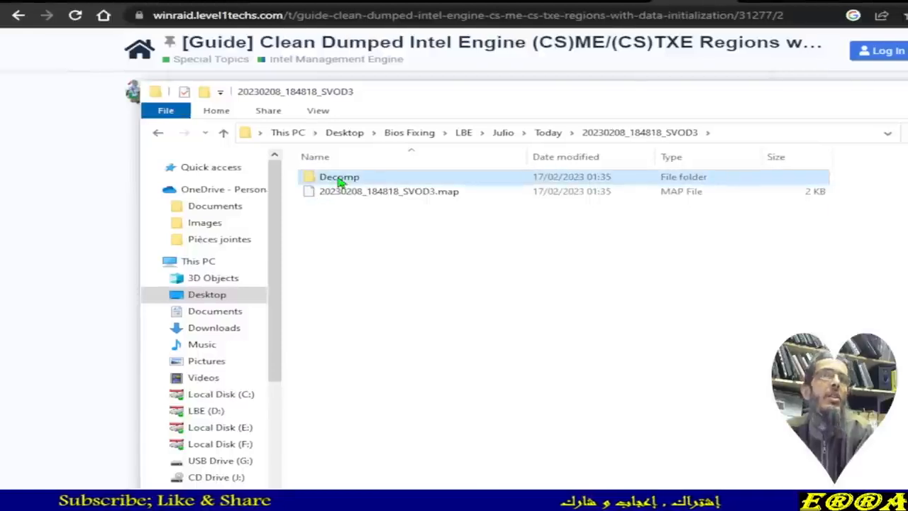
double_click(333, 174)
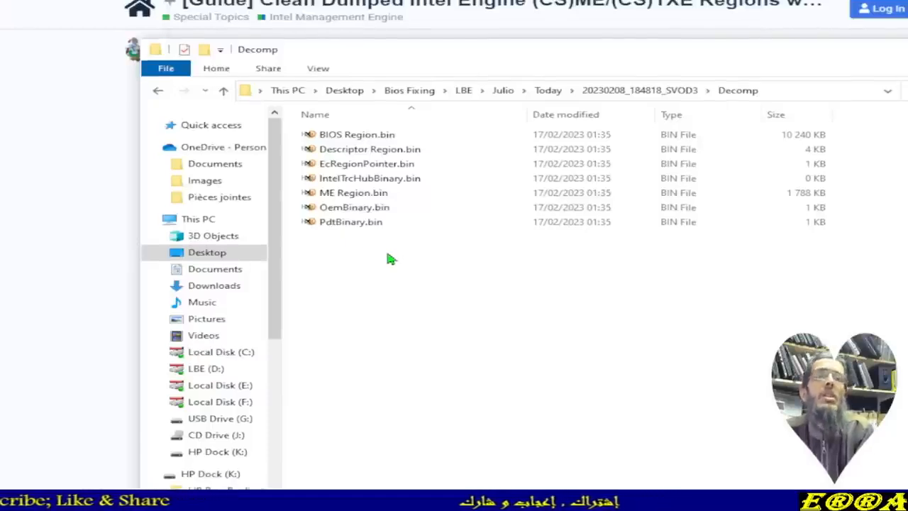
- Examine the decomposed region files in the Decomp folder, from BIOS Region.bin down to PdtBinary.bin
drag(392, 256, 363, 139)
drag(363, 179, 365, 182)
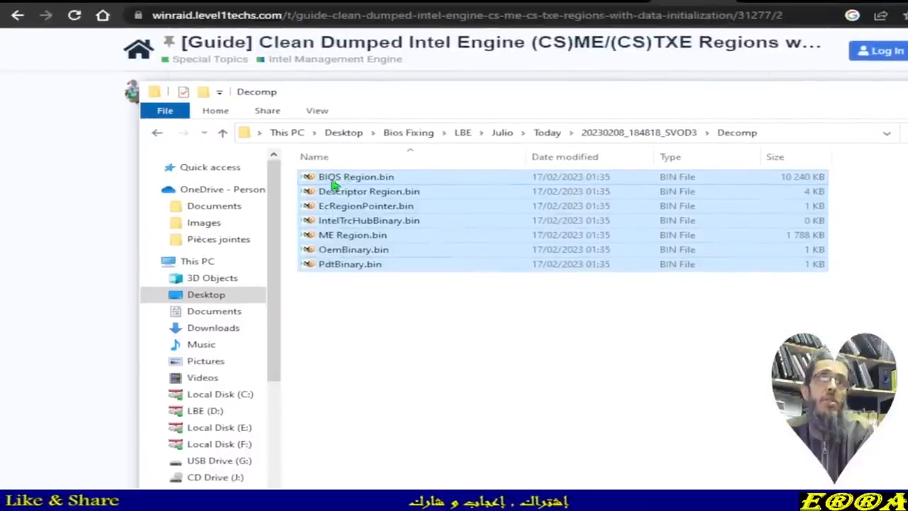
click(411, 153)
key(Down)
key(Down)
key(Down)
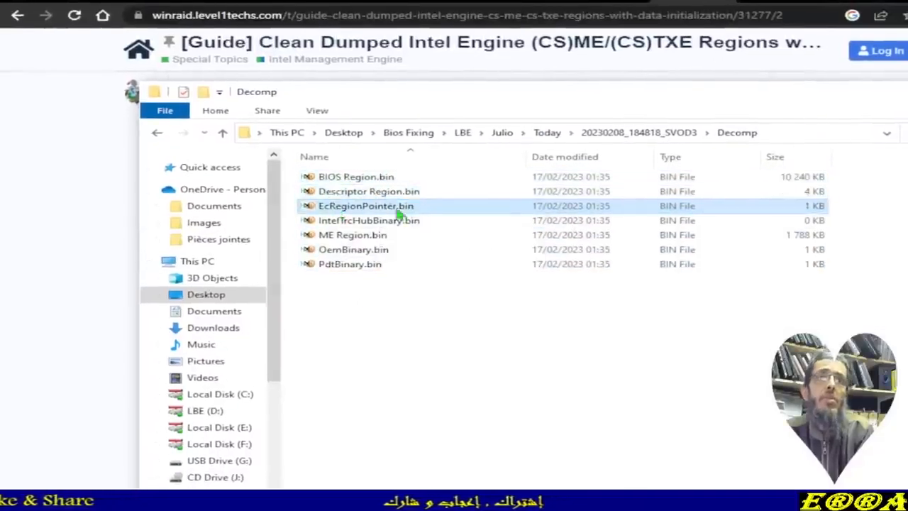
key(Down)
key(Down)
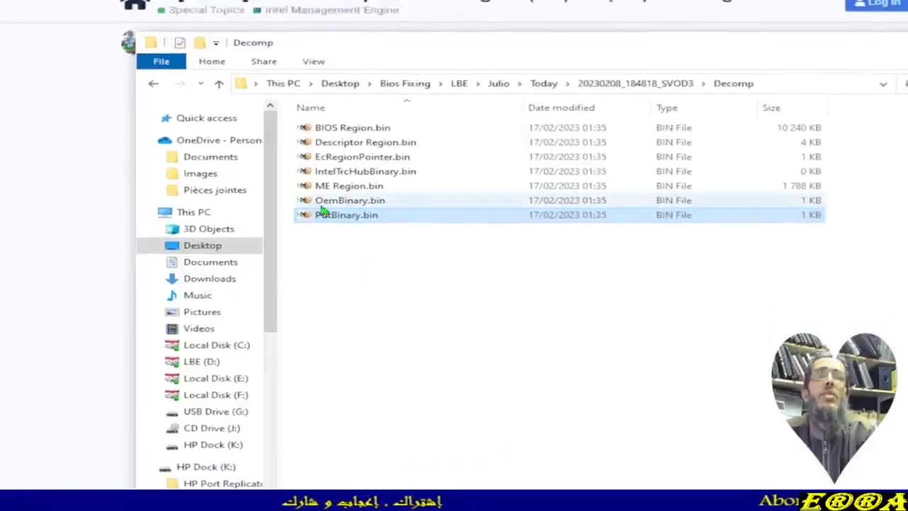
key(Up)
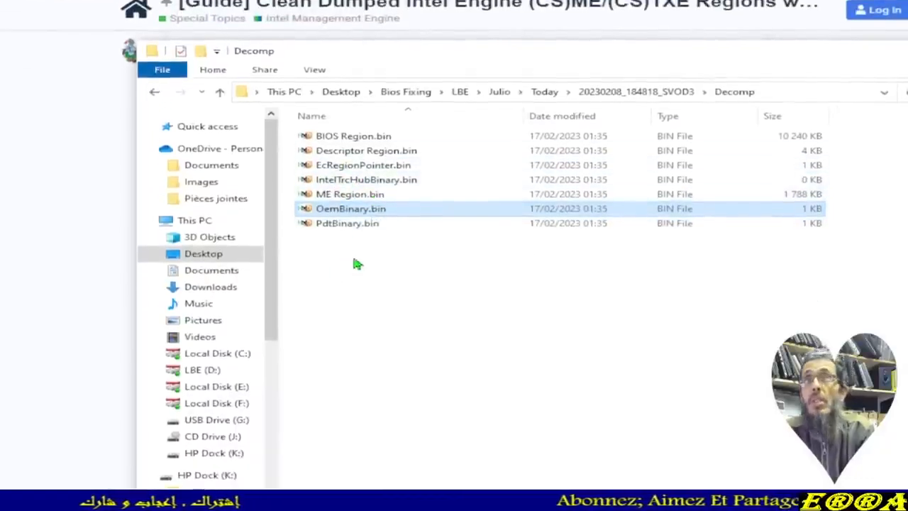
click(362, 269)
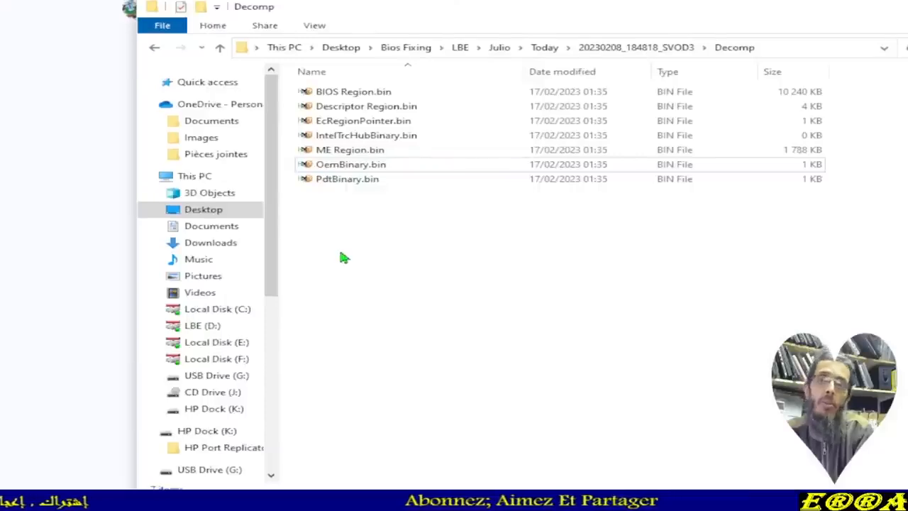
- Review the whole set of region files once more and single out ME Region.bin as the file to replace
drag(414, 208, 358, 145)
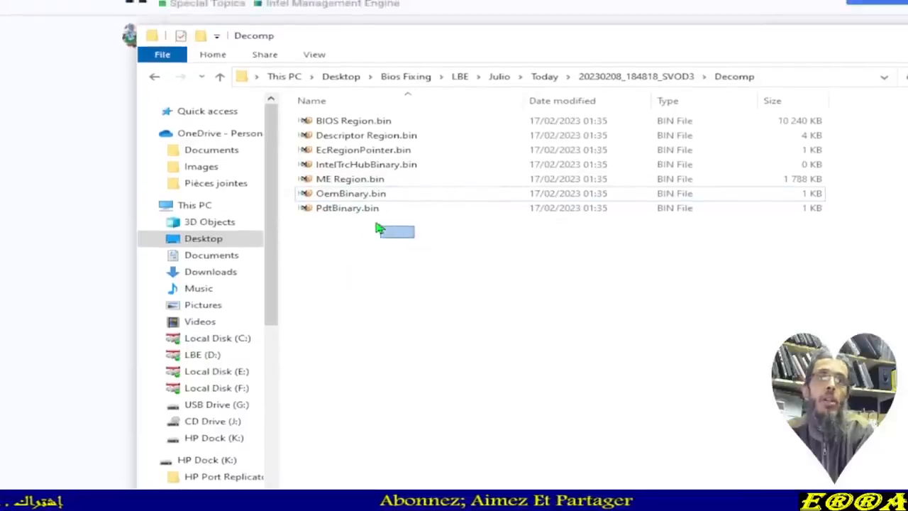
drag(358, 204, 351, 179)
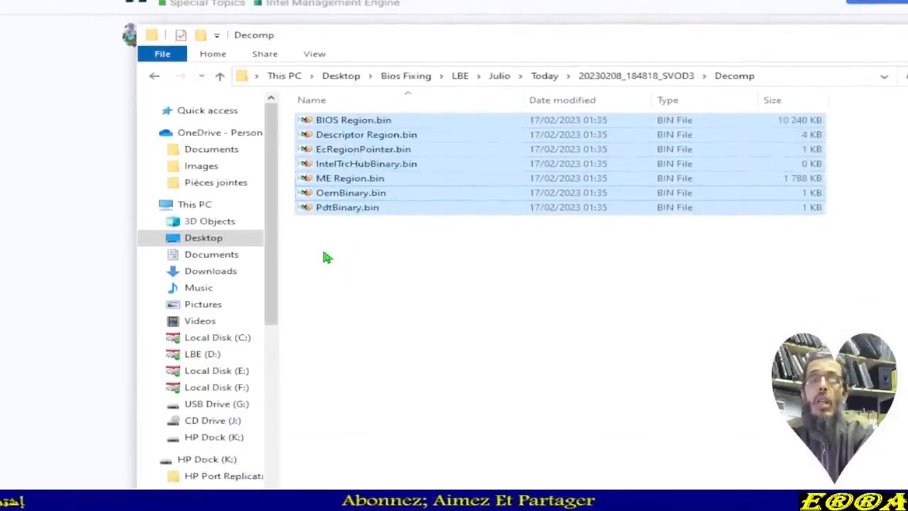
click(360, 182)
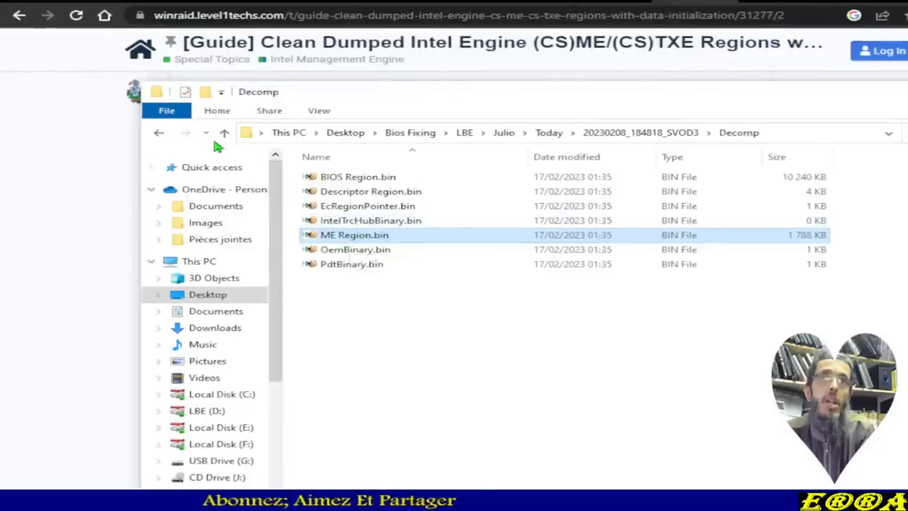
- Return to the Today folder and copy the clean engine file 11.8.50.3434_CON_LP_C_NPDM_PRD_RGN.bin
click(224, 136)
click(224, 136)
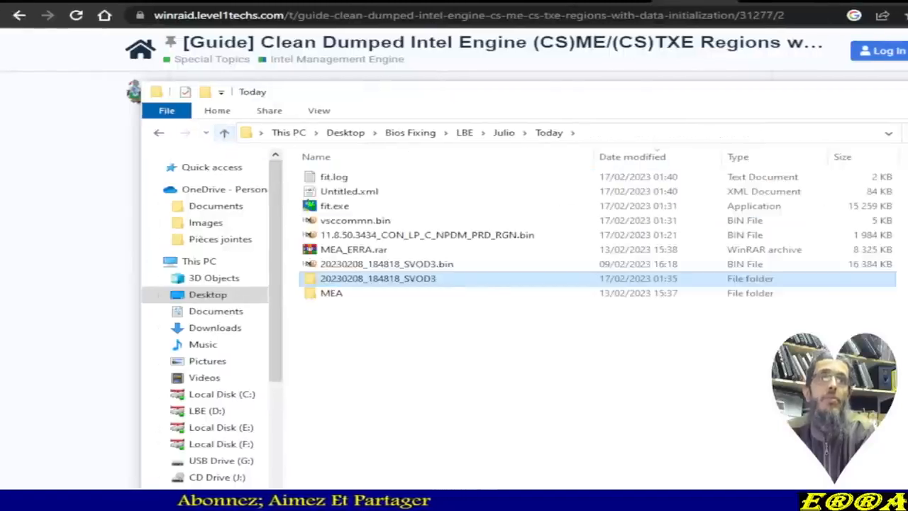
click(363, 240)
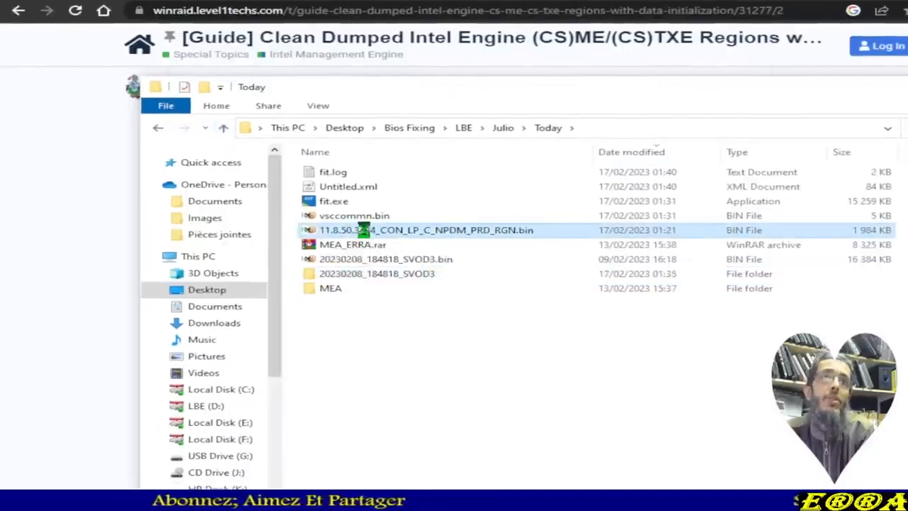
right_click(363, 229)
click(419, 375)
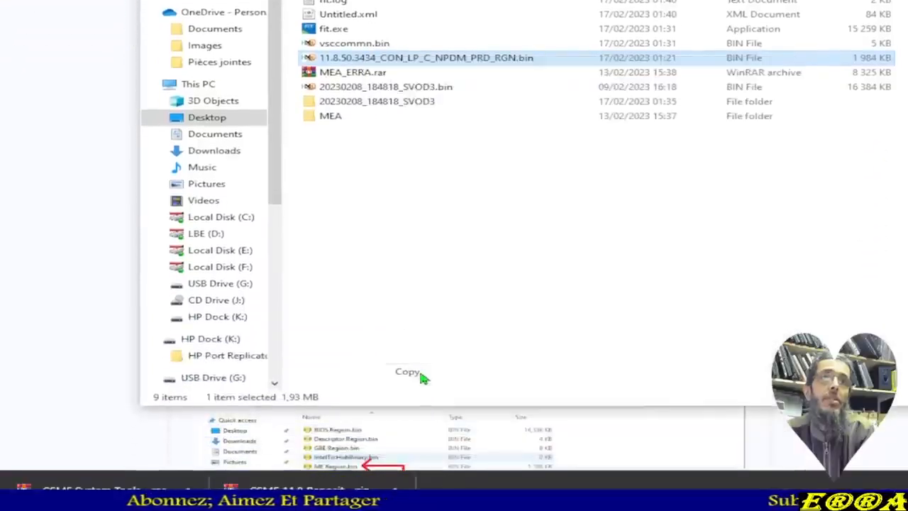
- Paste the copied engine file into the Decomp subfolder of 20230208_184818_SVOD3
double_click(348, 101)
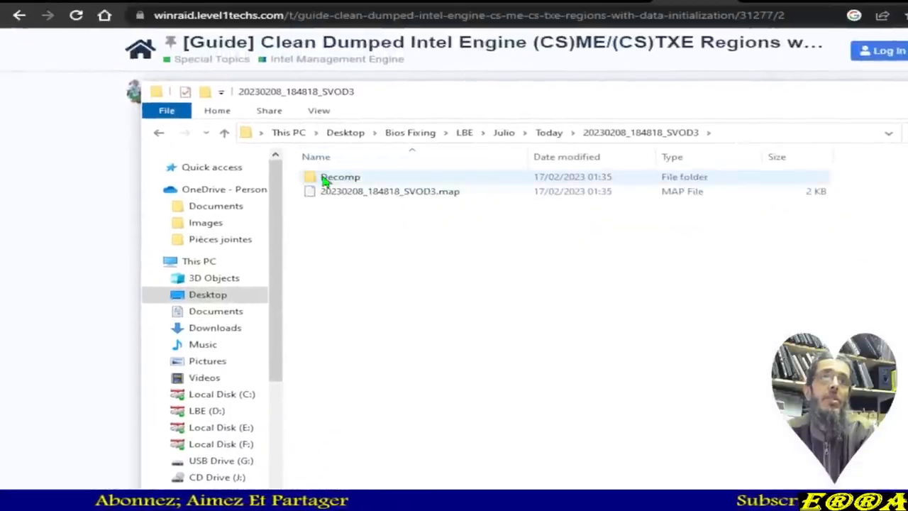
click(224, 132)
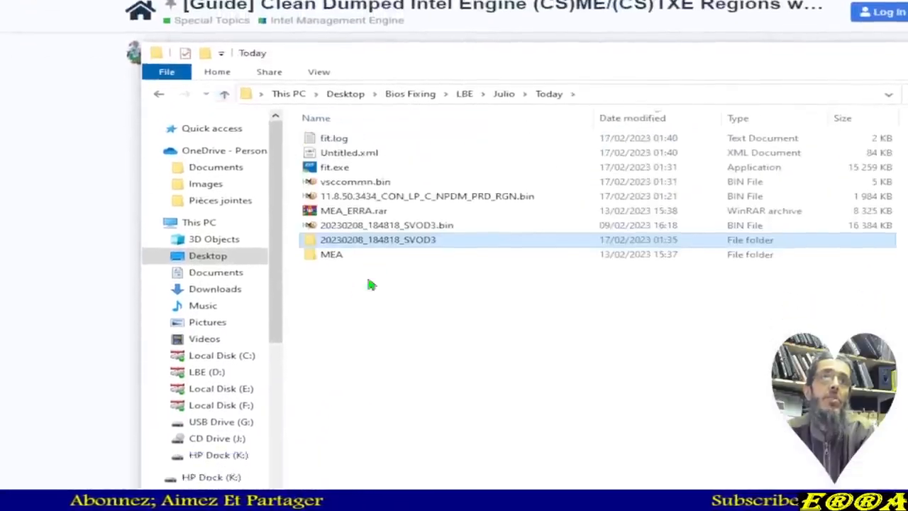
double_click(357, 239)
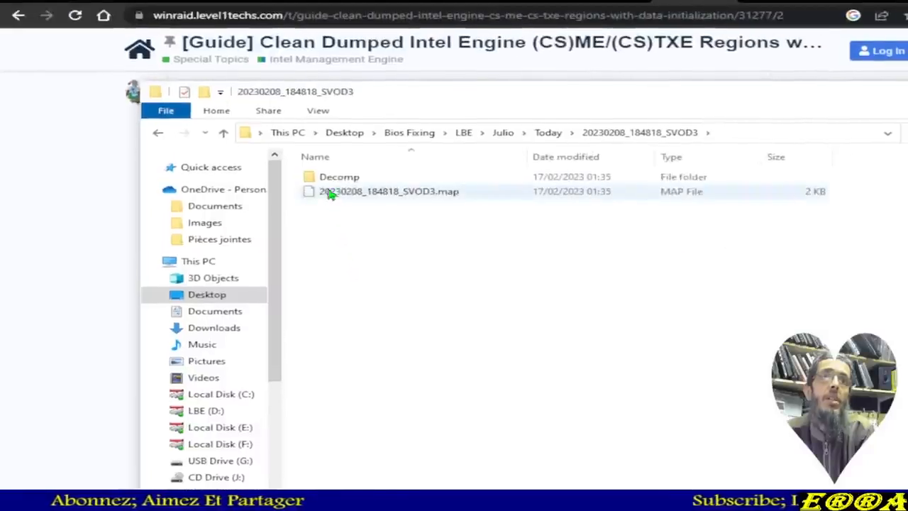
double_click(332, 179)
right_click(341, 372)
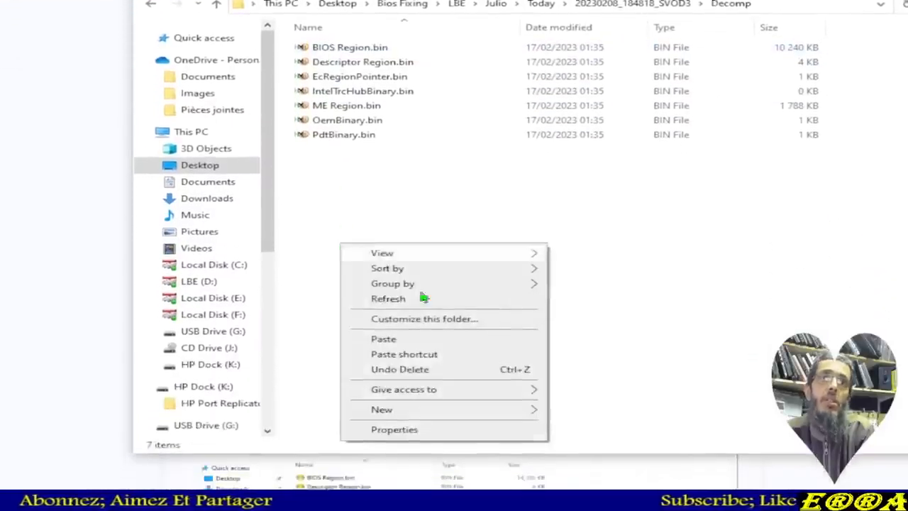
click(383, 339)
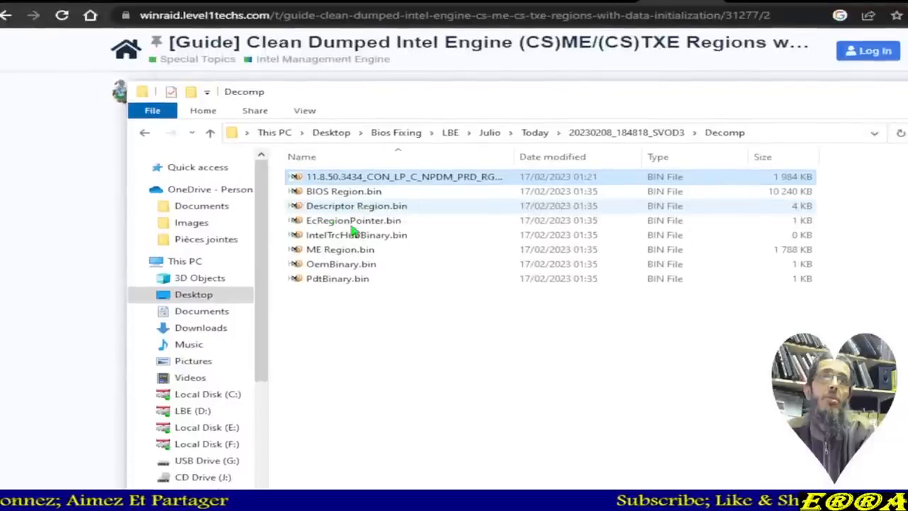
- Cut the name out of the original ME Region.bin, leaving only the .bin extension as its file name
click(330, 235)
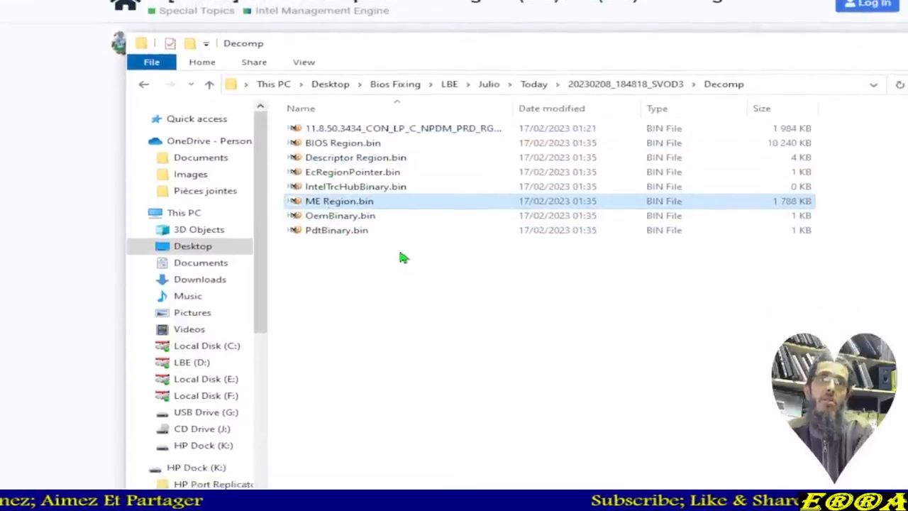
key(F2)
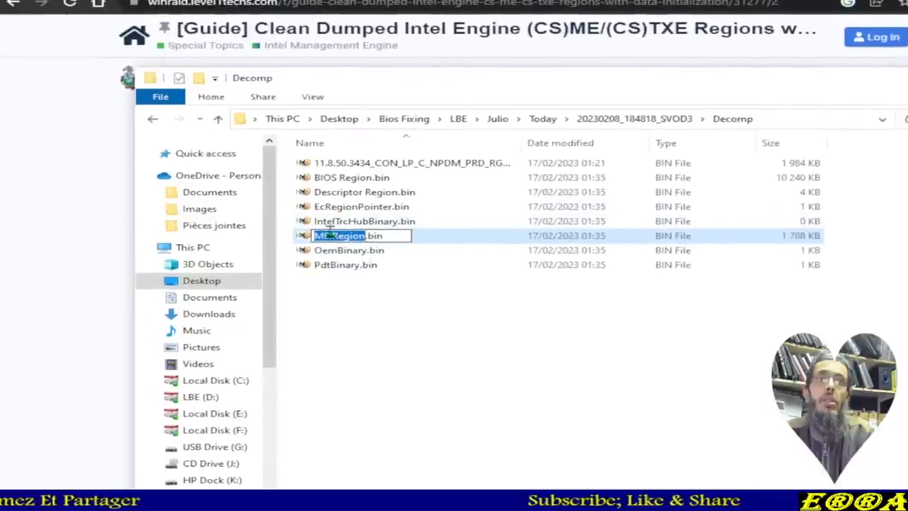
right_click(330, 234)
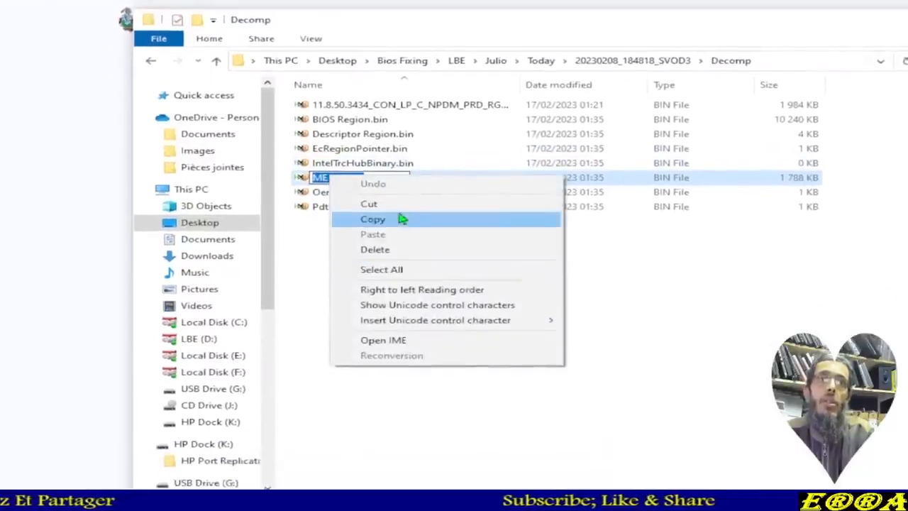
click(385, 204)
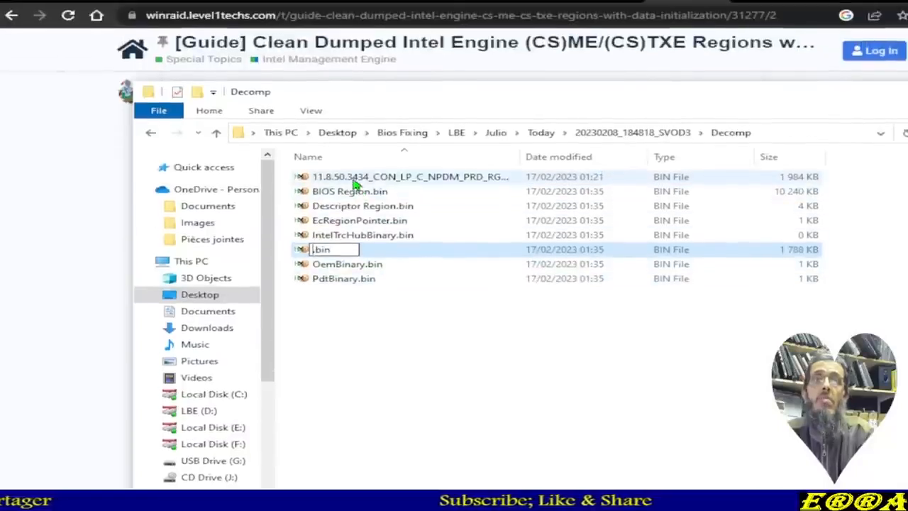
click(353, 181)
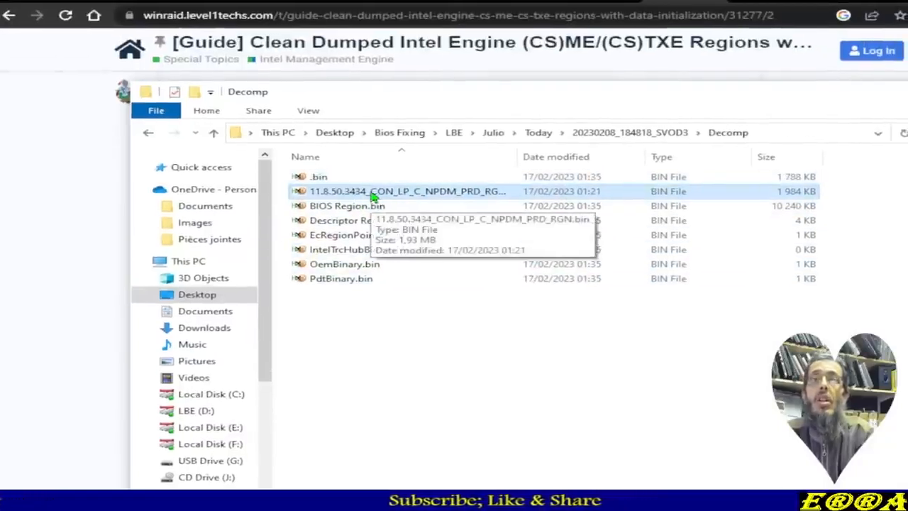
- Widen the name column and rename the 11.8.50.3434_CON_LP_C_NPDM_PRD_RGN.bin file to ME Region.bin using the cut name
drag(520, 156, 572, 156)
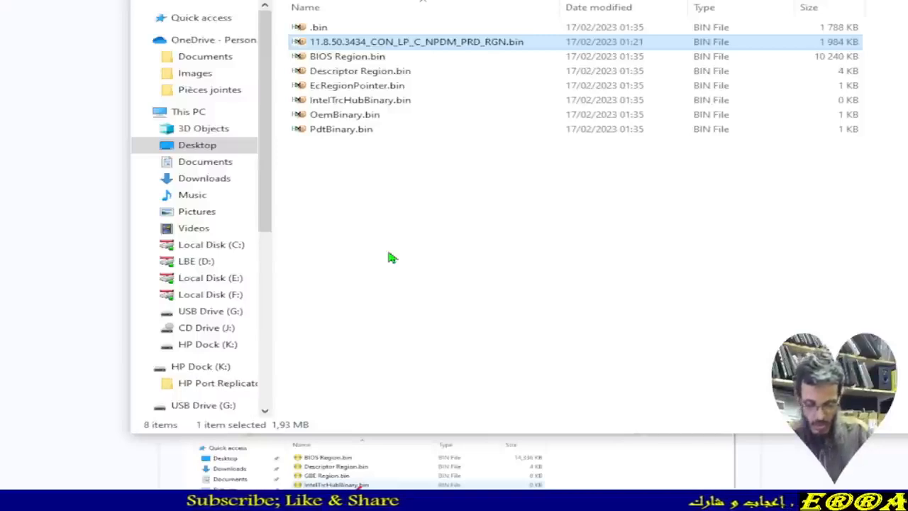
key(F2)
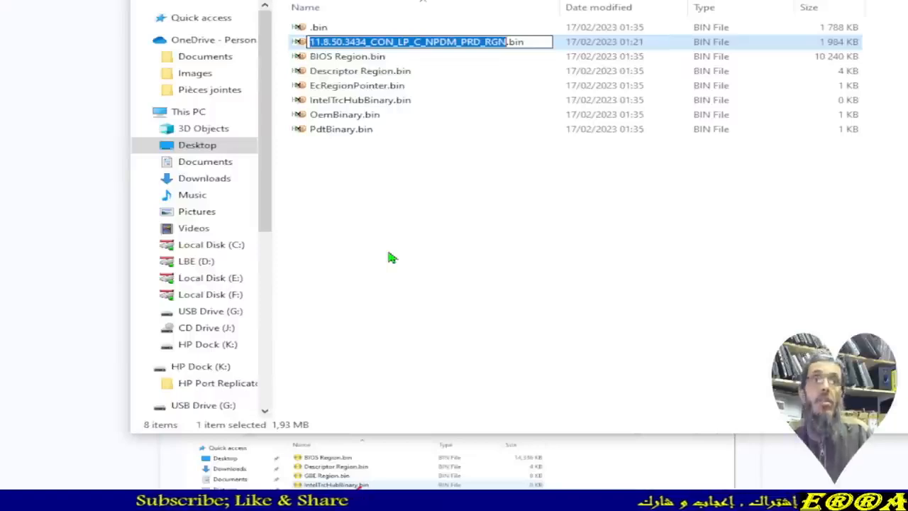
key(ctrl+v)
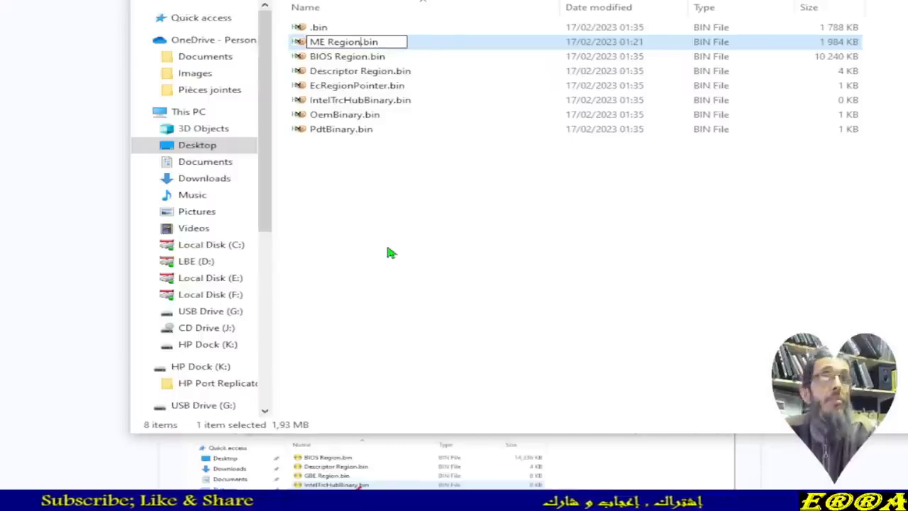
click(323, 27)
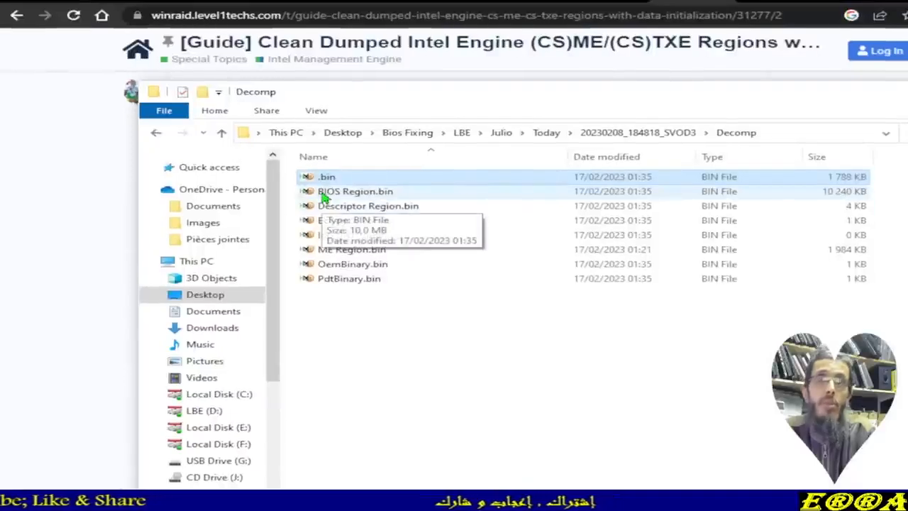
click(325, 178)
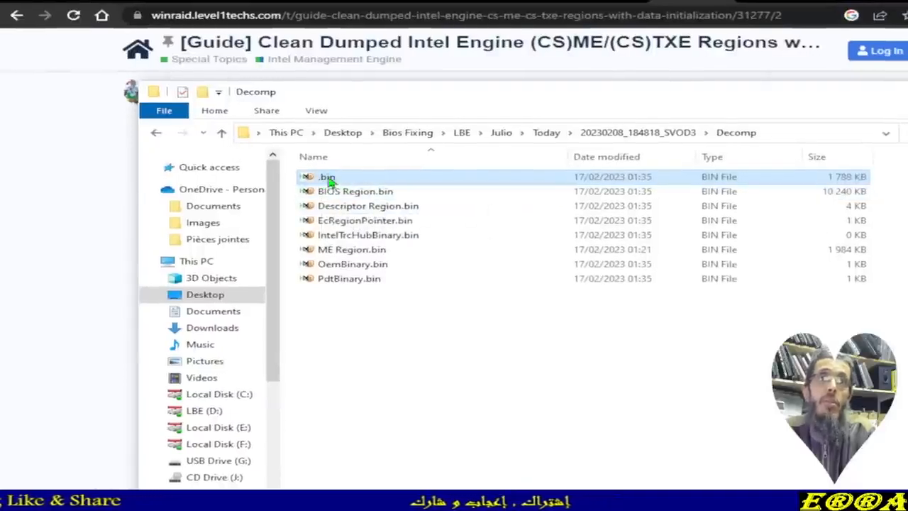
right_click(330, 180)
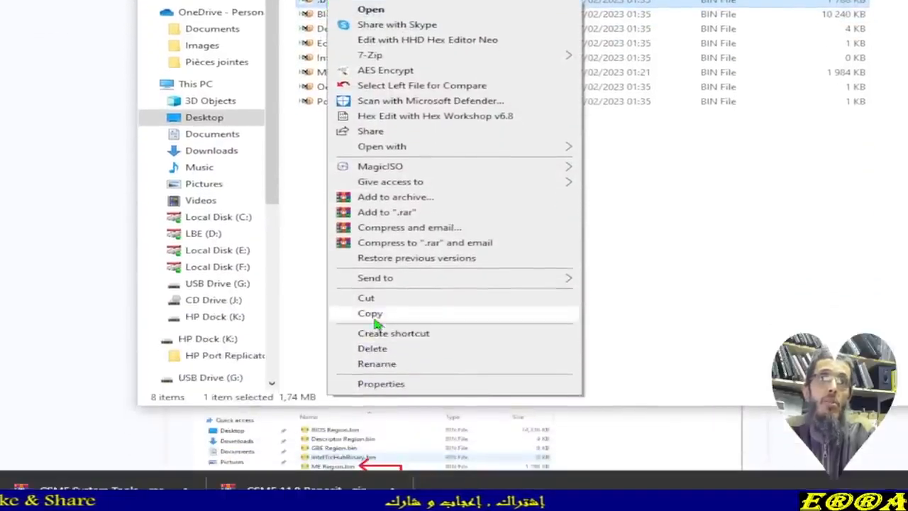
click(318, 277)
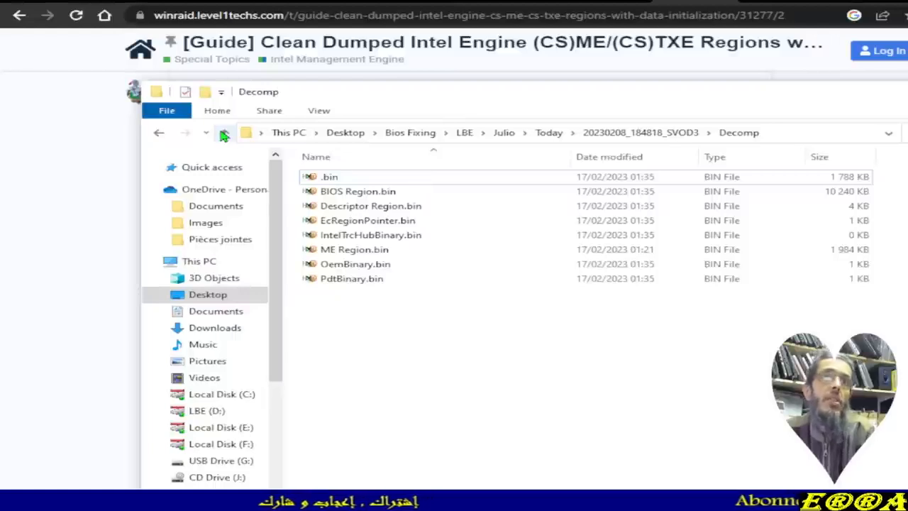
- Return to the Today folder and launch fit.exe, placing the Flash Image Tool window in view
click(225, 134)
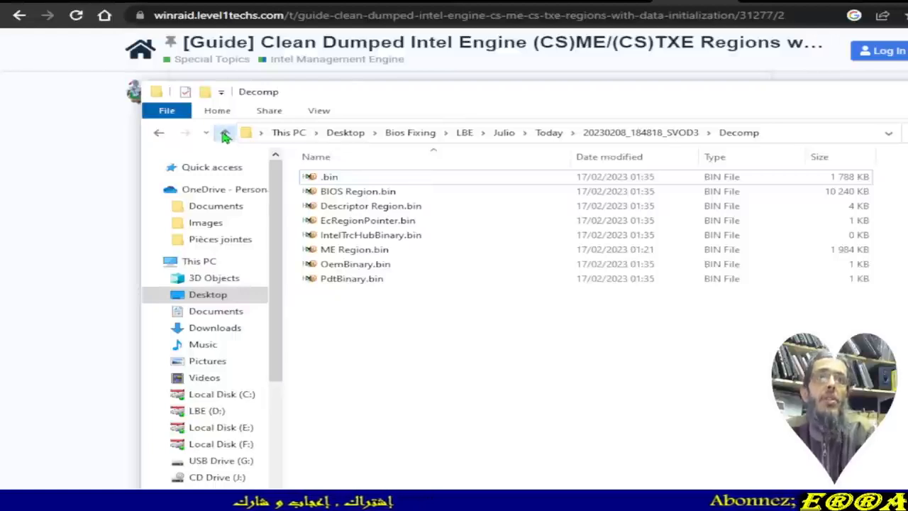
click(224, 134)
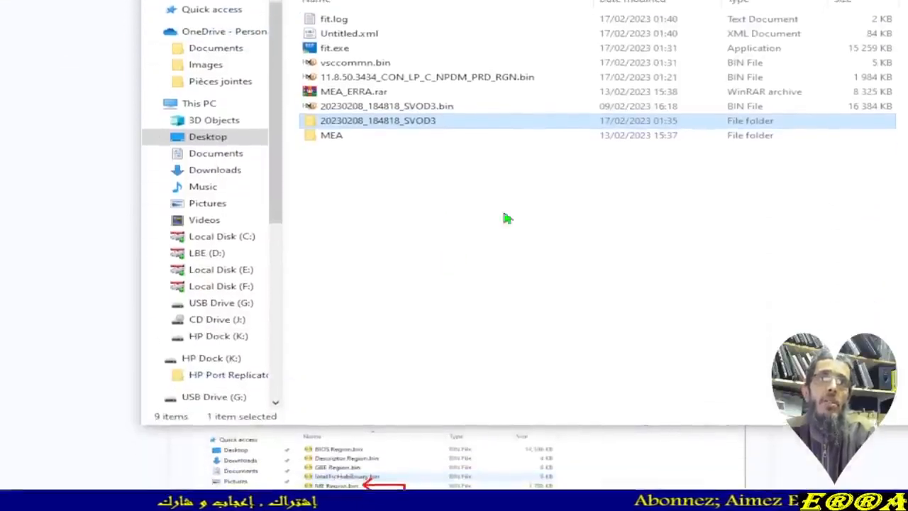
click(323, 48)
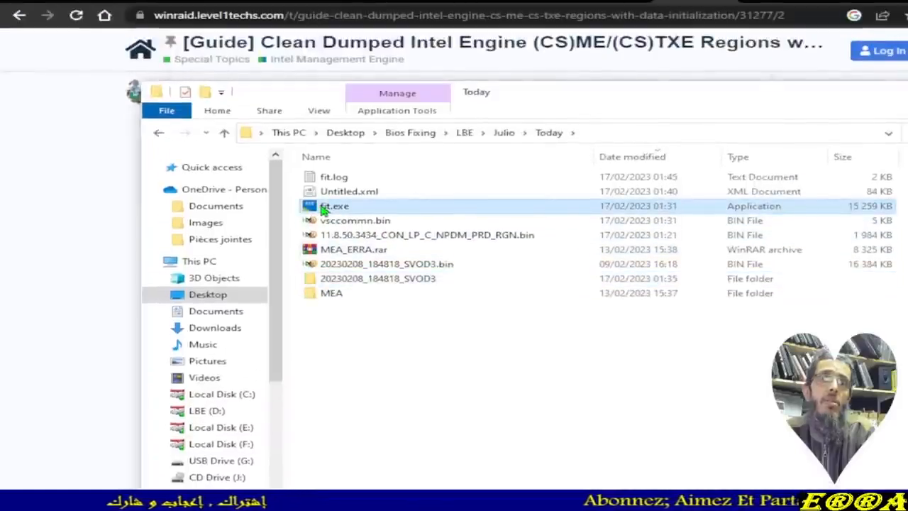
double_click(332, 206)
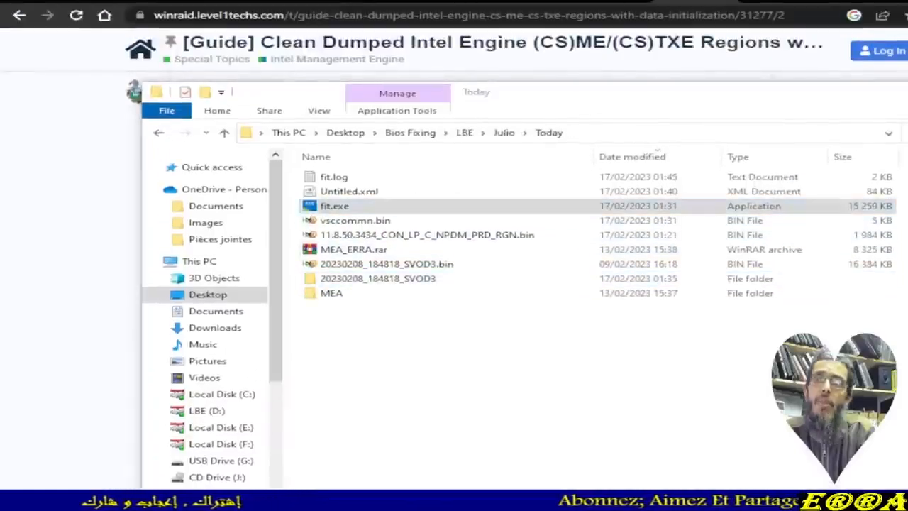
drag(3, 93, 532, 78)
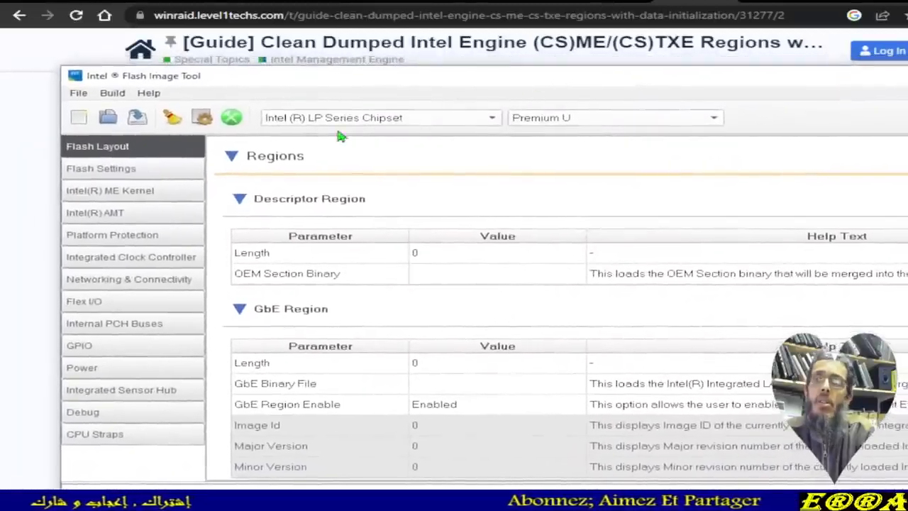
- Bring up the Flash Image Tool's file-opening dialog and select 20230208_184818_SVOD3.bin in the Today folder
click(79, 95)
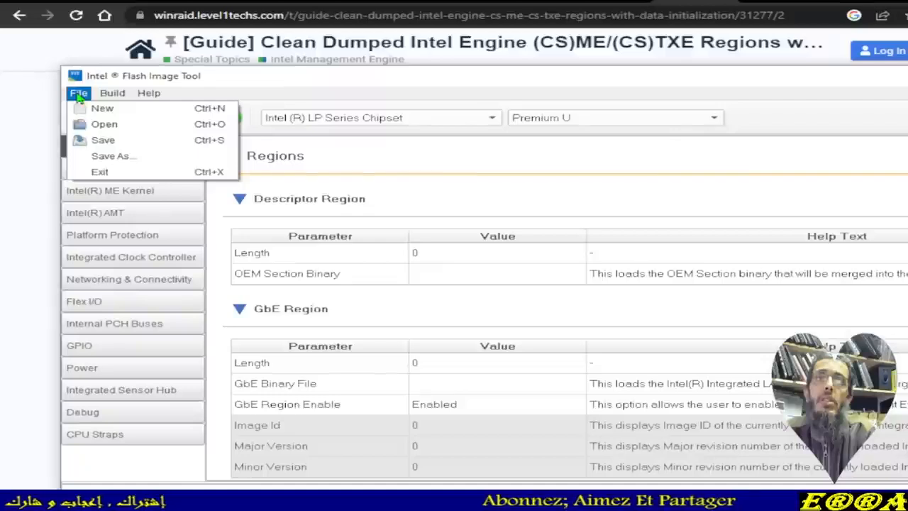
click(99, 124)
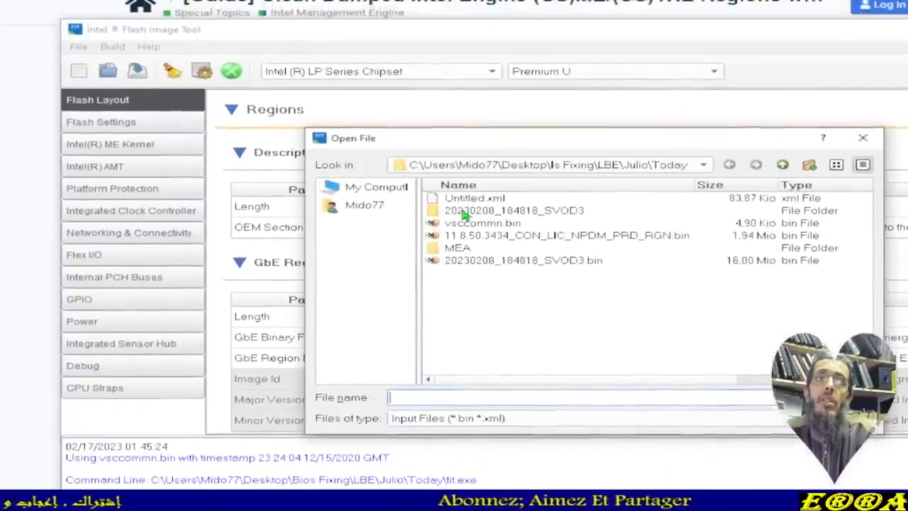
click(471, 167)
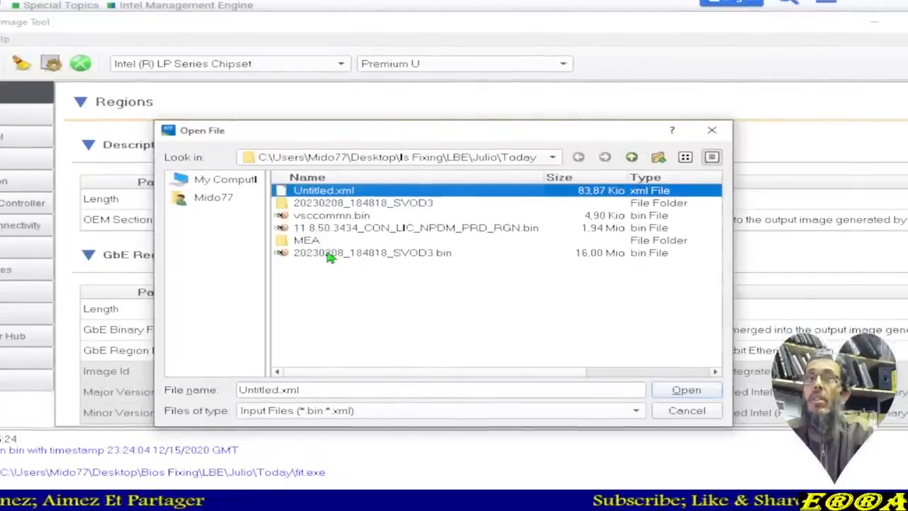
click(347, 256)
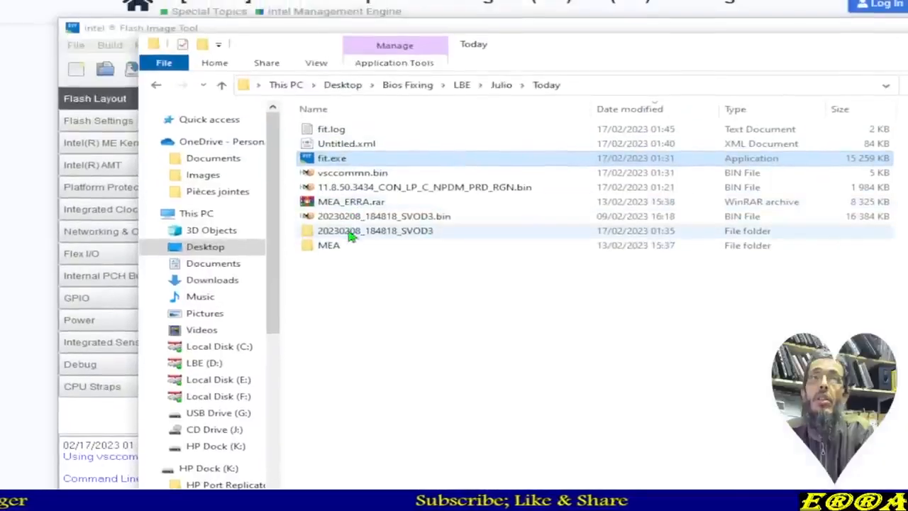
- Review the contents of the Decomp folder inside 20230208_184818_SVOD3, return to Today and minimize the file window
double_click(350, 238)
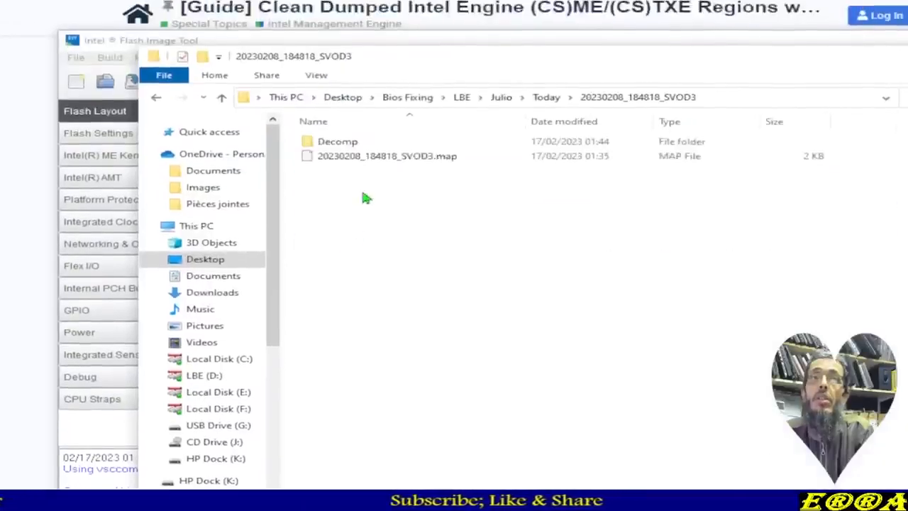
double_click(339, 179)
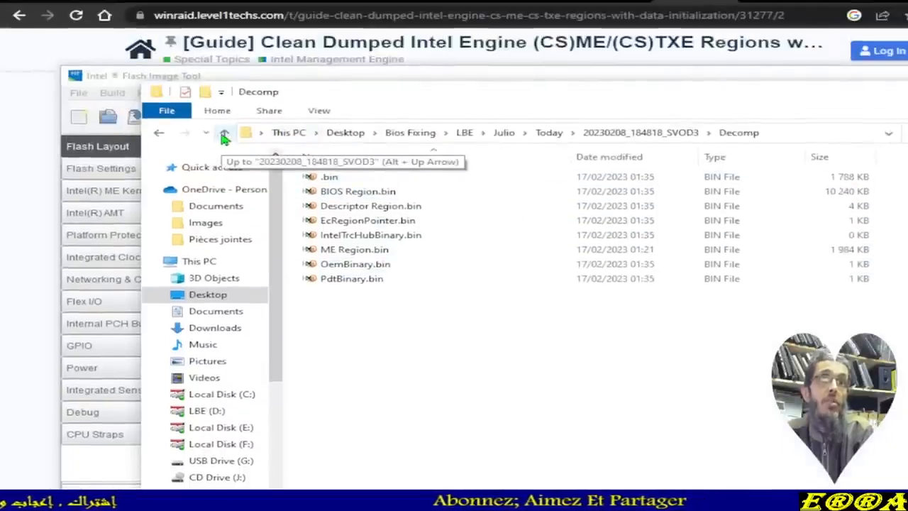
click(224, 137)
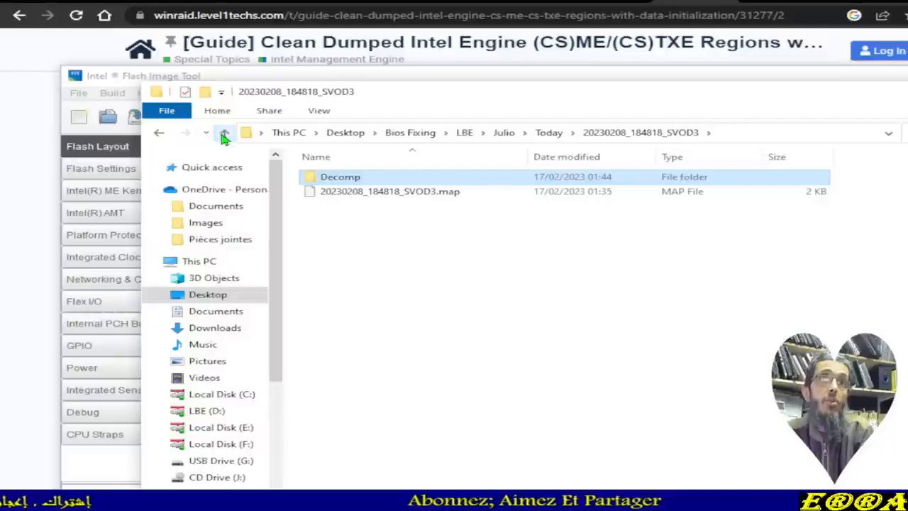
click(224, 136)
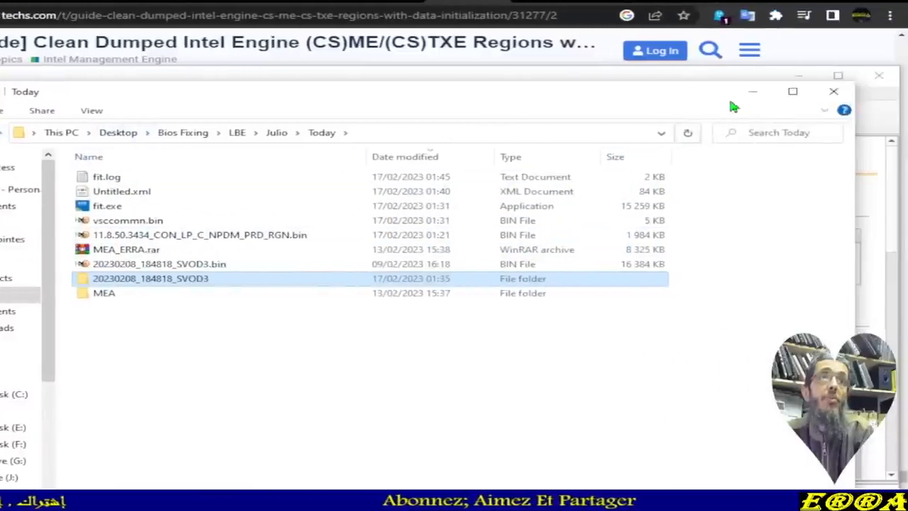
click(750, 90)
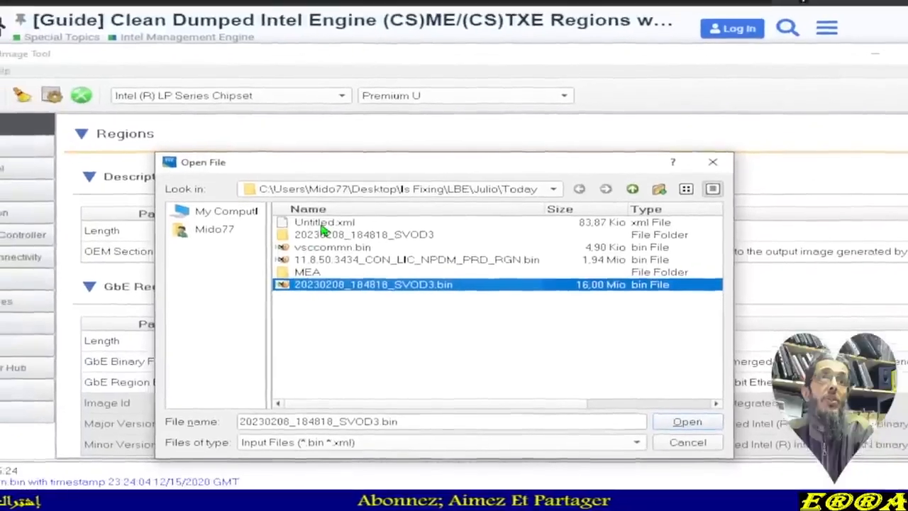
- Load the saved Untitled.xml configuration into the Flash Image Tool and build the full flash image
click(245, 244)
click(320, 263)
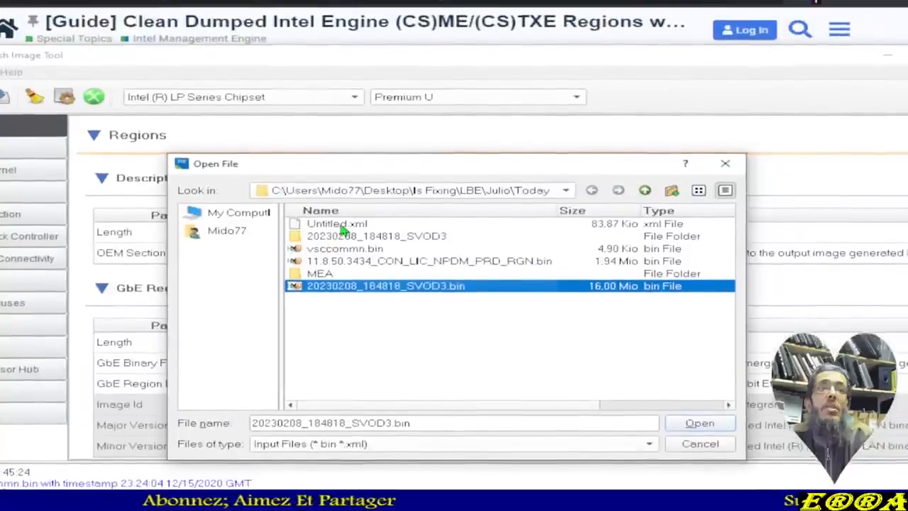
click(345, 190)
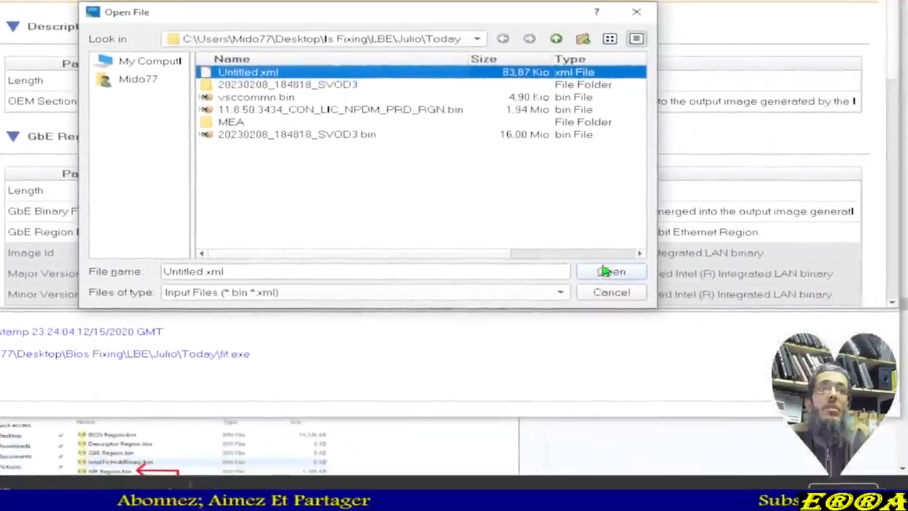
click(721, 356)
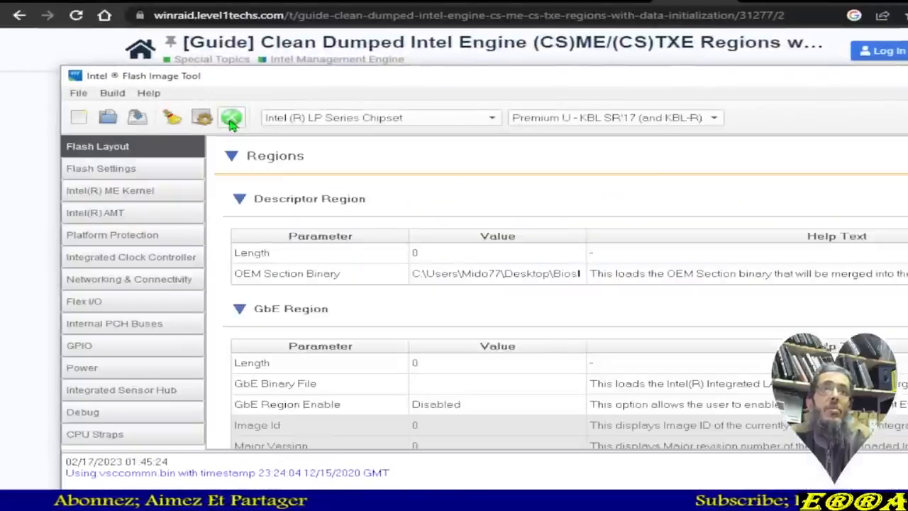
click(232, 119)
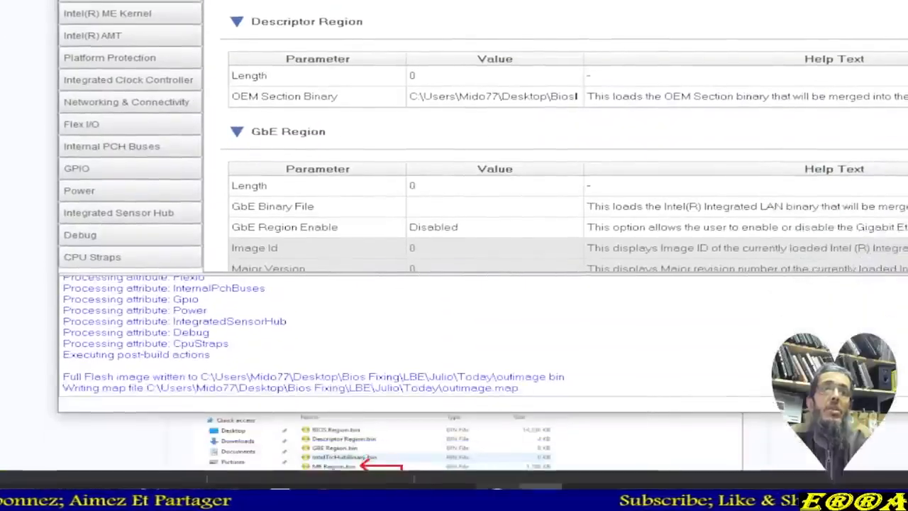
- Locate the newly built outimage.bin in the Today folder and launch MEA.exe from the MEA folder
click(369, 498)
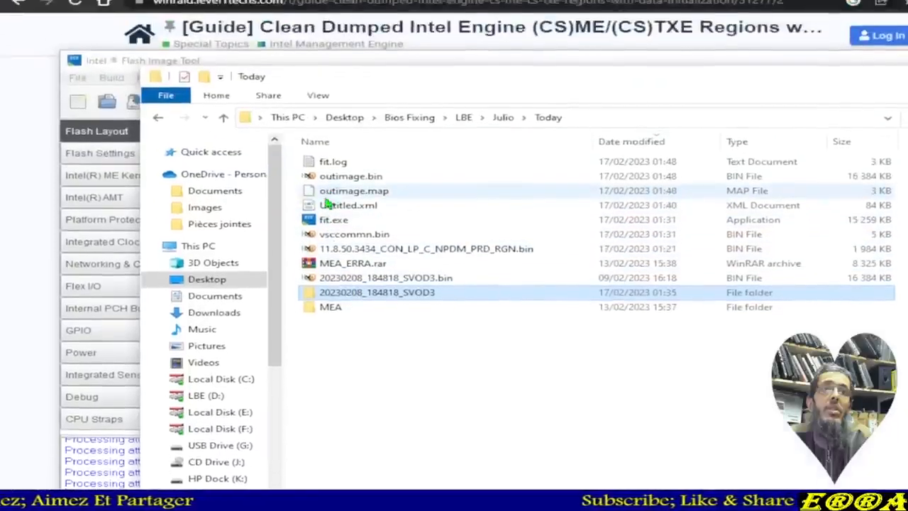
click(332, 178)
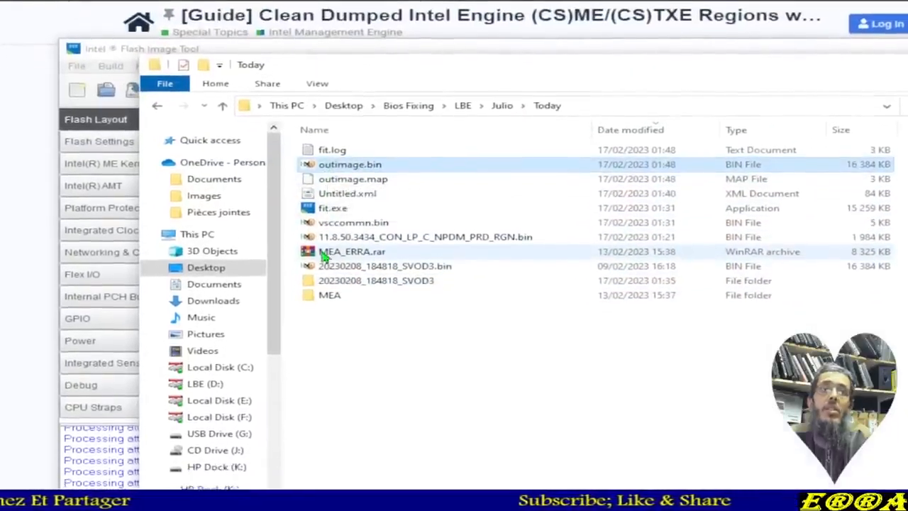
click(332, 327)
double_click(331, 254)
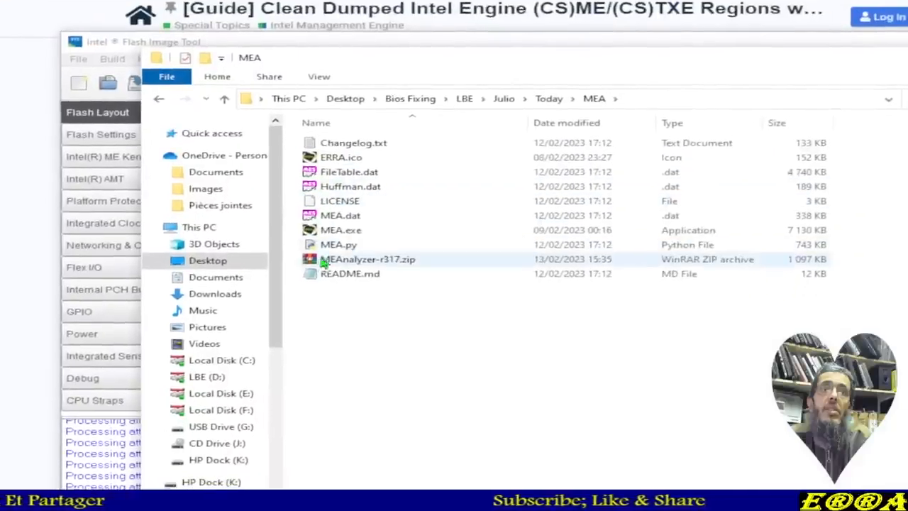
click(332, 234)
double_click(332, 234)
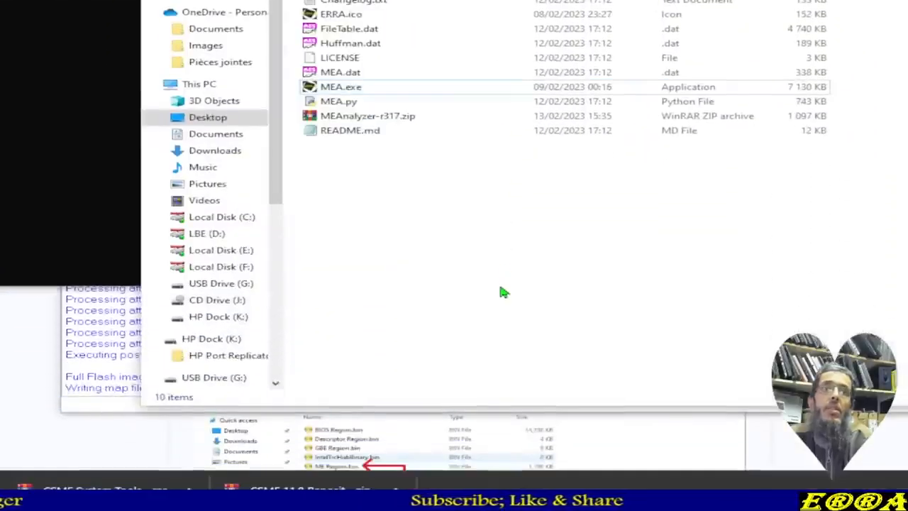
- Feed outimage.bin from the Today folder to ME Analyzer and run the firmware analysis
click(225, 134)
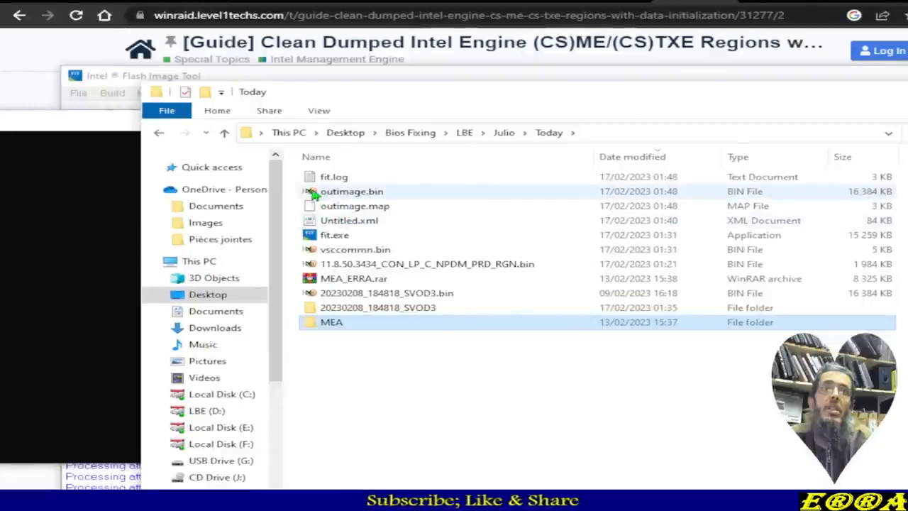
drag(345, 191, 98, 242)
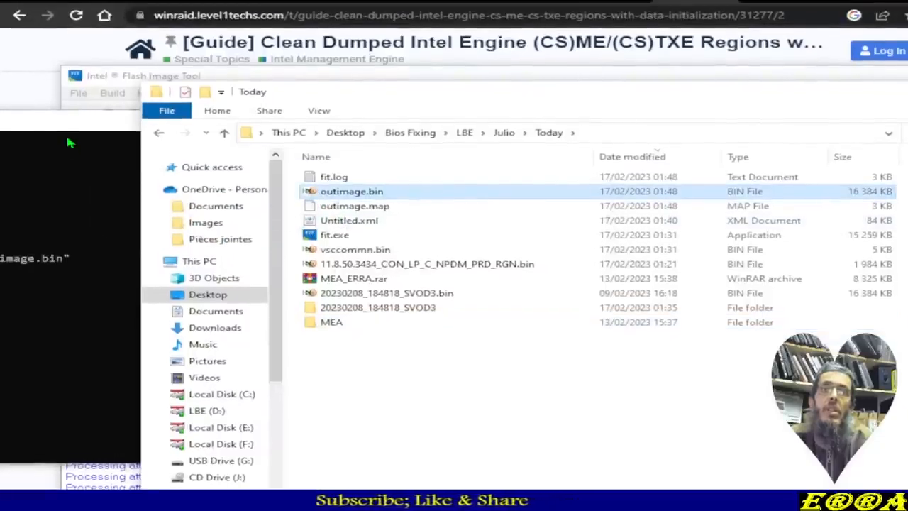
drag(63, 126, 518, 152)
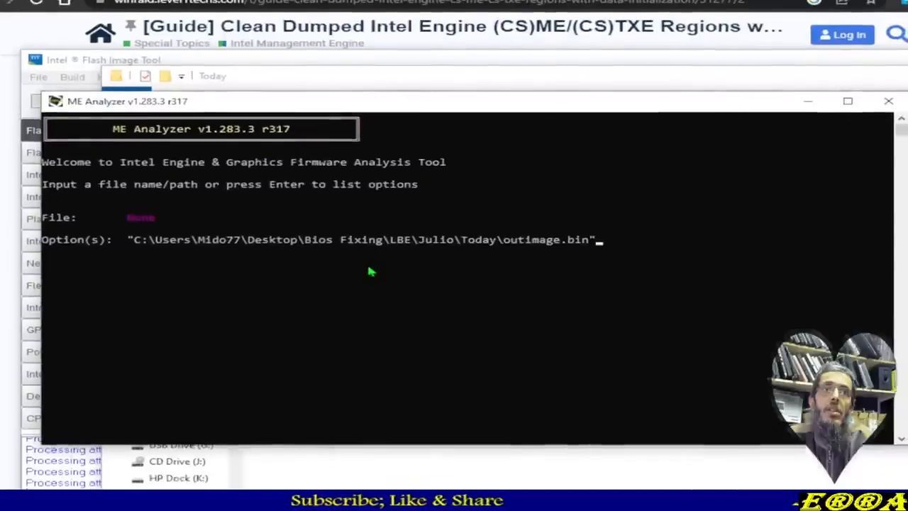
key(Return)
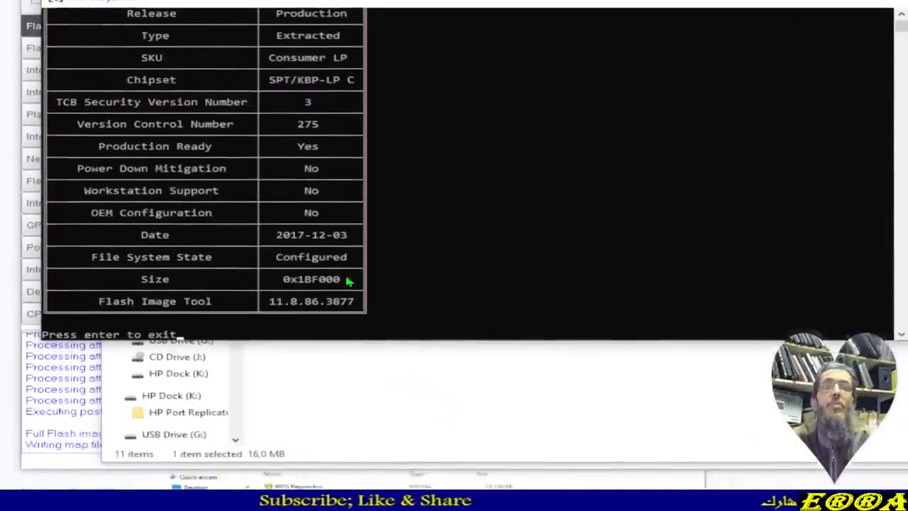
- Highlight the outimage.bin File System State value and arrange its analysis window beside the earlier 20230208_184818_SVOD3.bin analysis for comparison
drag(278, 258, 352, 258)
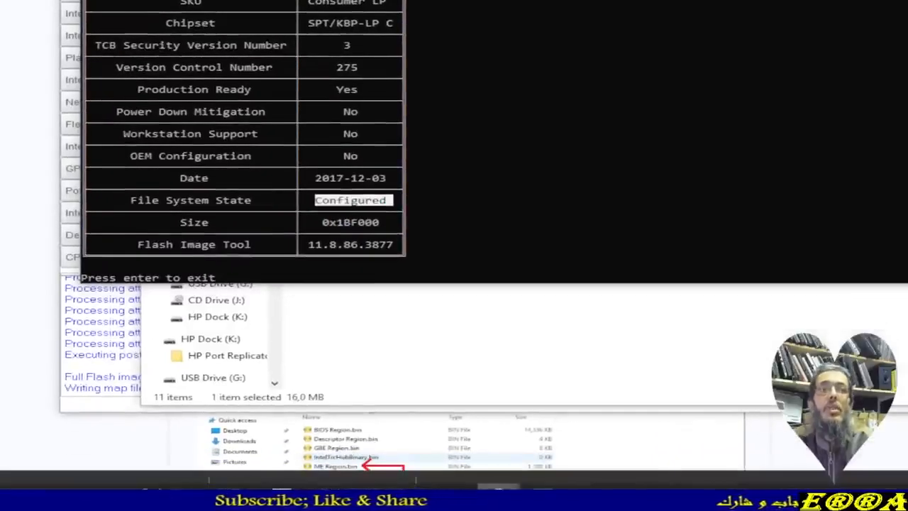
mouse_move(496, 488)
click(417, 420)
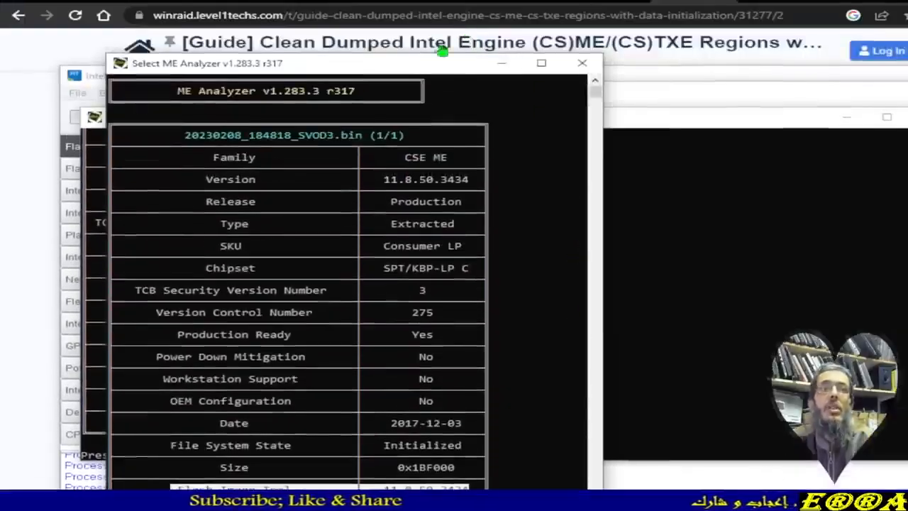
drag(424, 71, 704, 153)
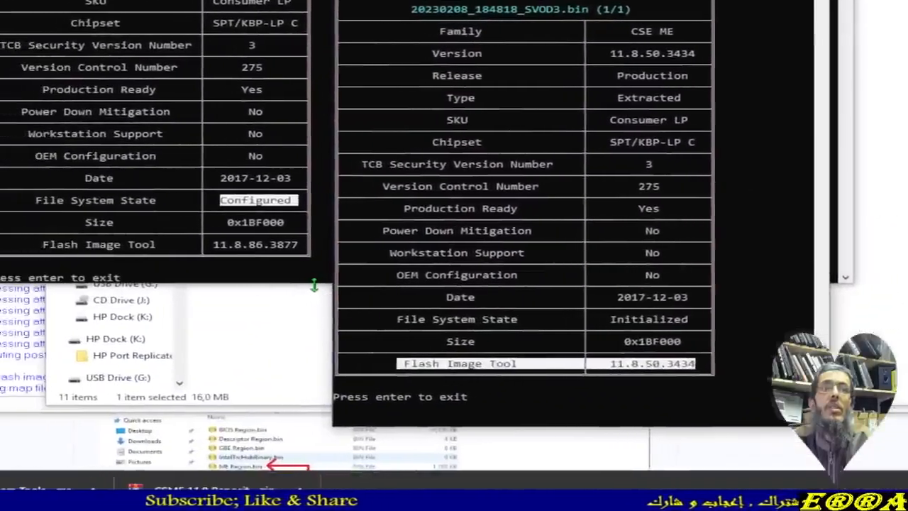
drag(186, 415, 195, 510)
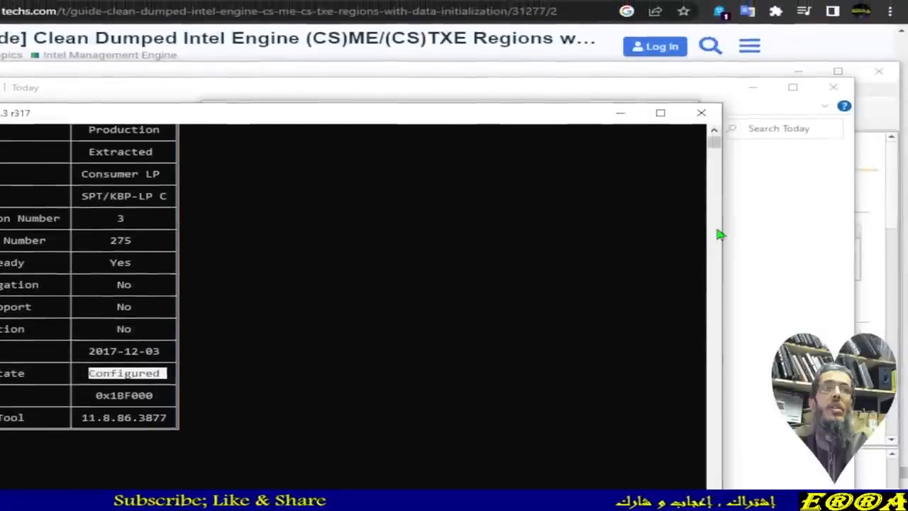
drag(724, 231, 301, 251)
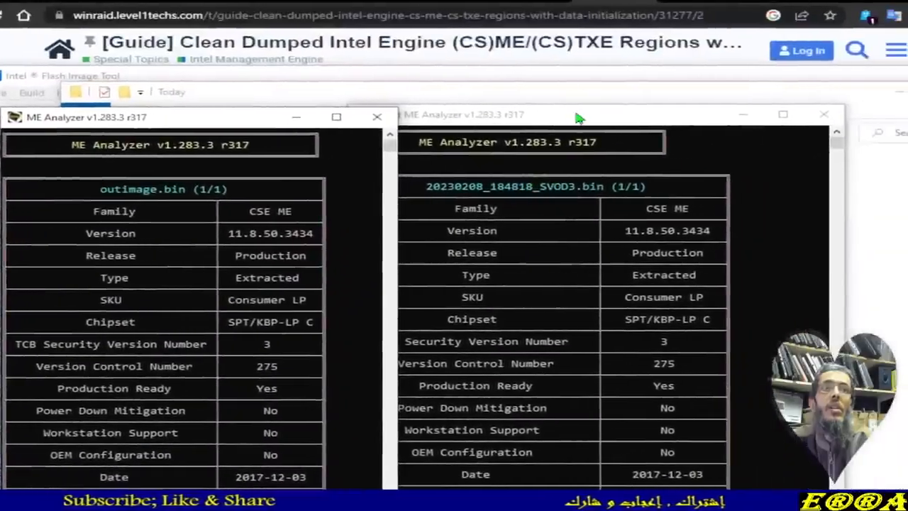
drag(639, 19, 607, 25)
drag(546, 126, 557, 122)
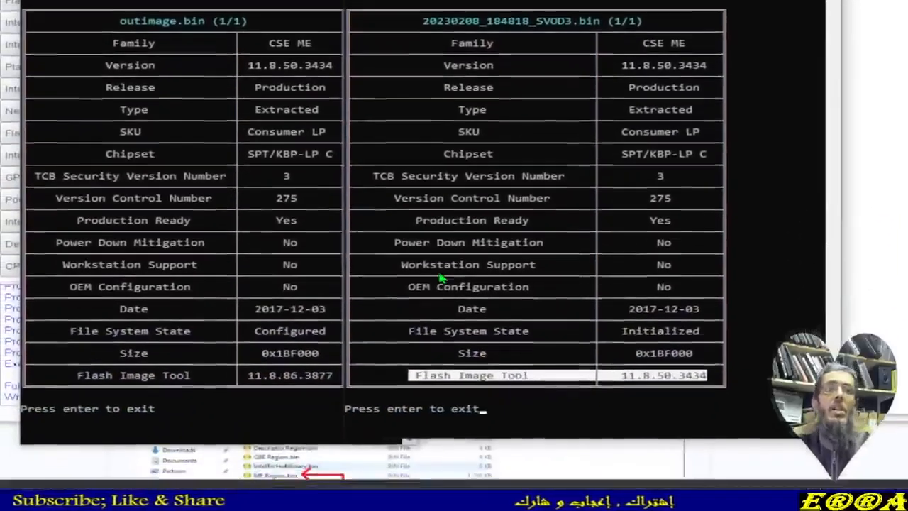
- Compare the Flash Image Tool version and File System State rows of the two ME Analyzer reports
click(575, 352)
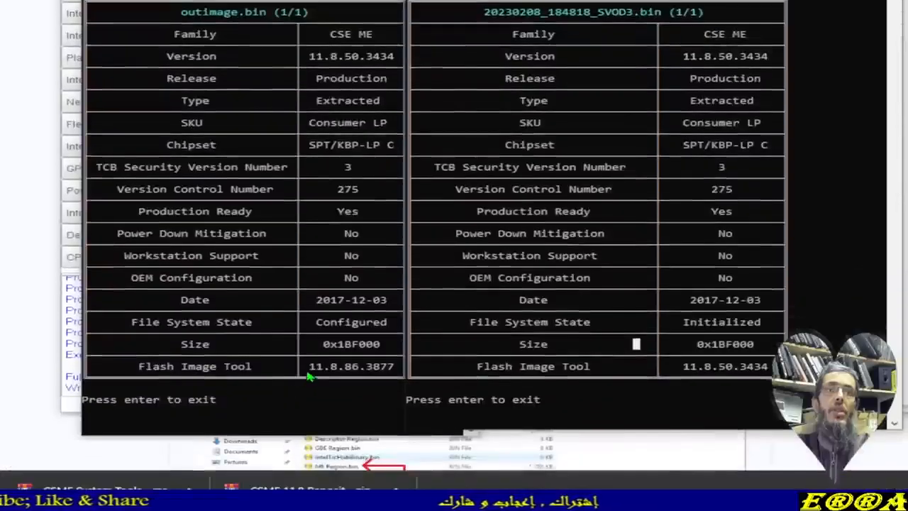
click(338, 374)
drag(313, 366, 397, 366)
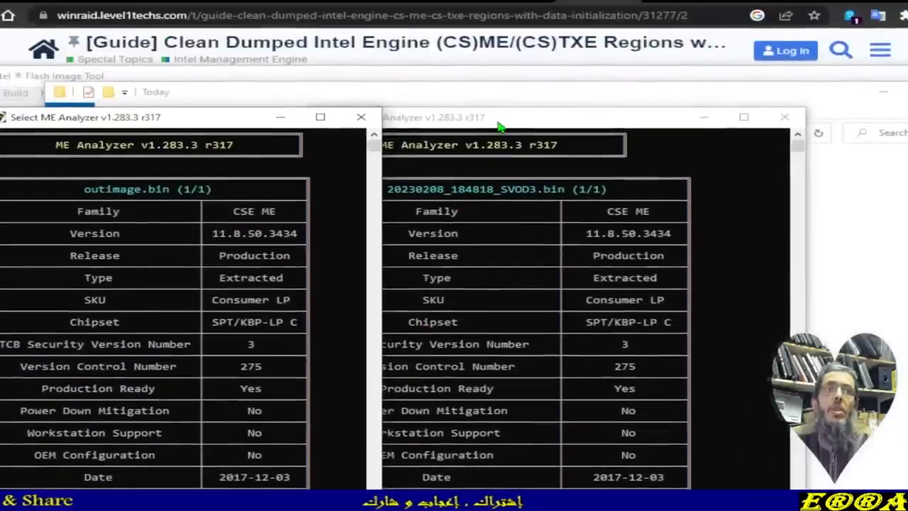
click(499, 126)
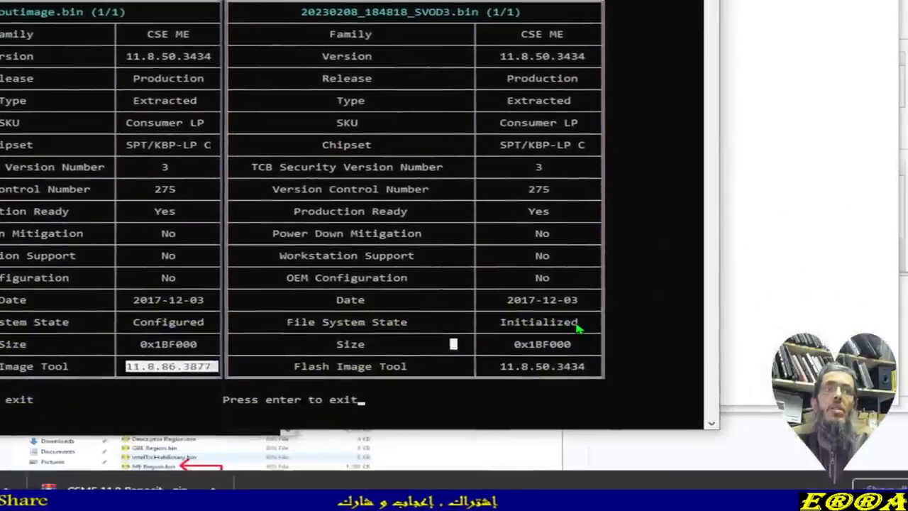
- Compare the File System State values and the Version through Chipset rows of the outimage.bin and 20230208_184818_SVOD3.bin analyses
click(204, 327)
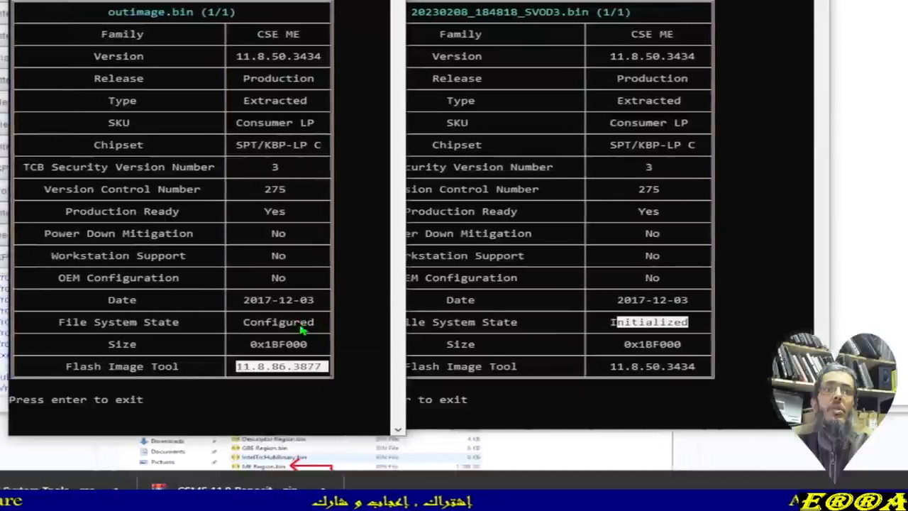
drag(333, 327, 259, 323)
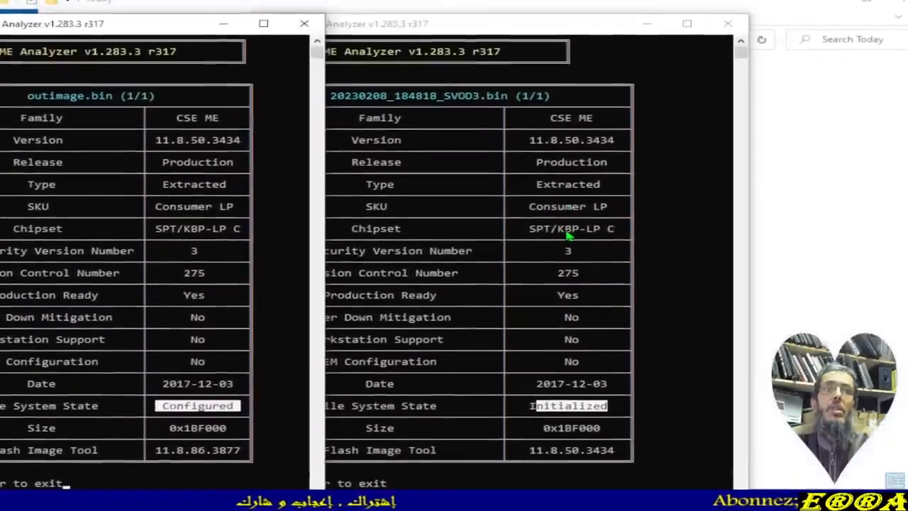
click(560, 230)
drag(577, 233, 499, 134)
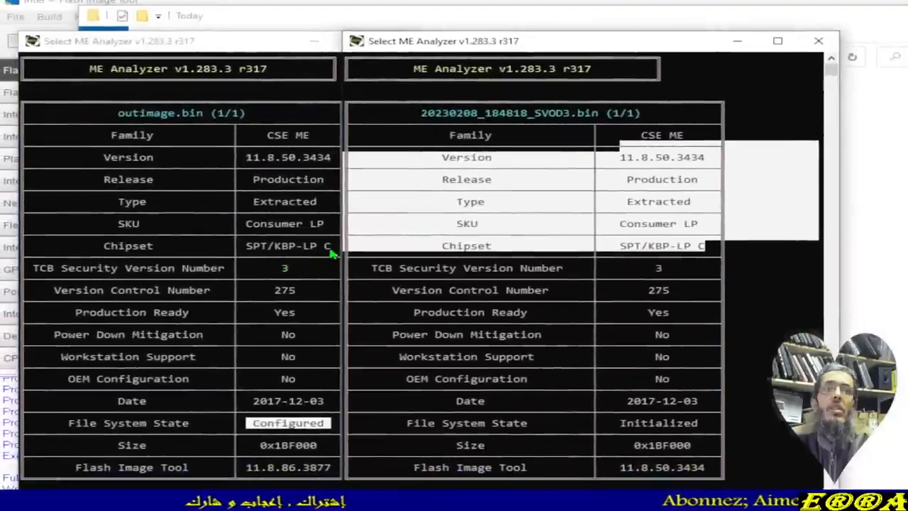
click(266, 265)
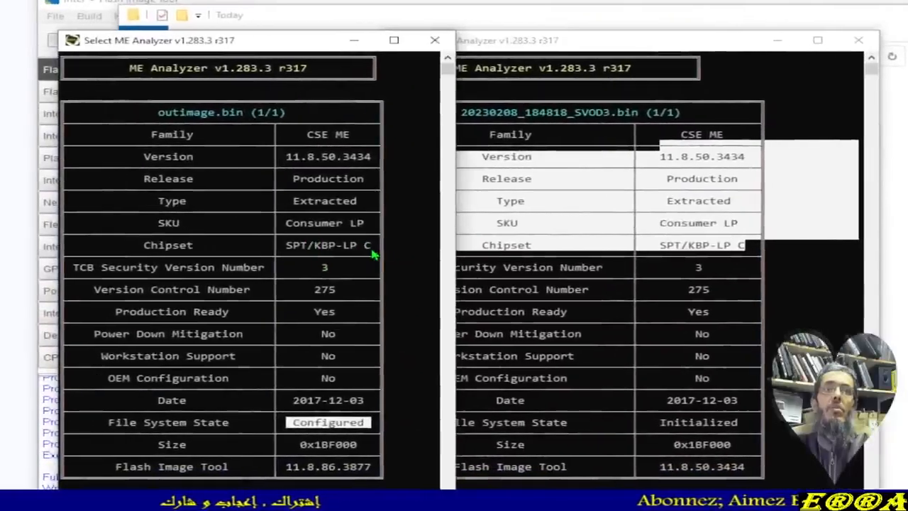
drag(373, 252, 316, 150)
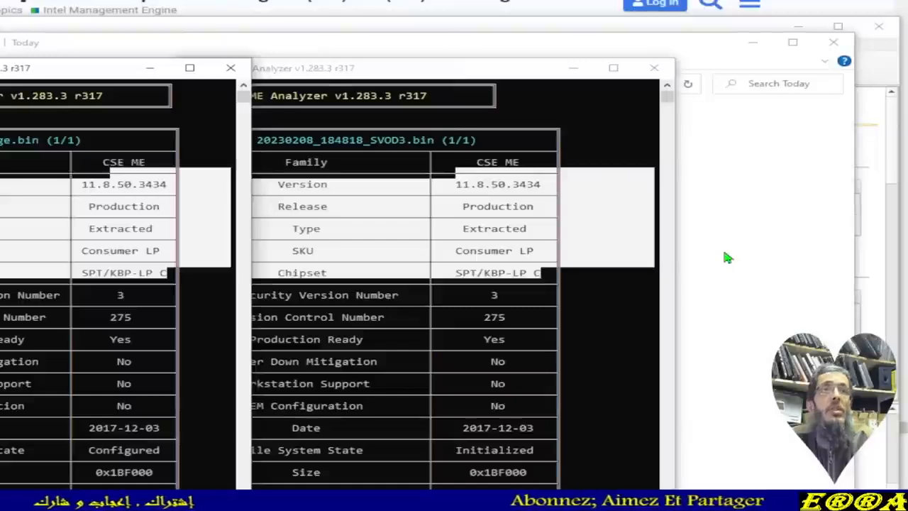
- Rename outimage.bin in the Today folder as "outimage 1st.bin"
click(727, 258)
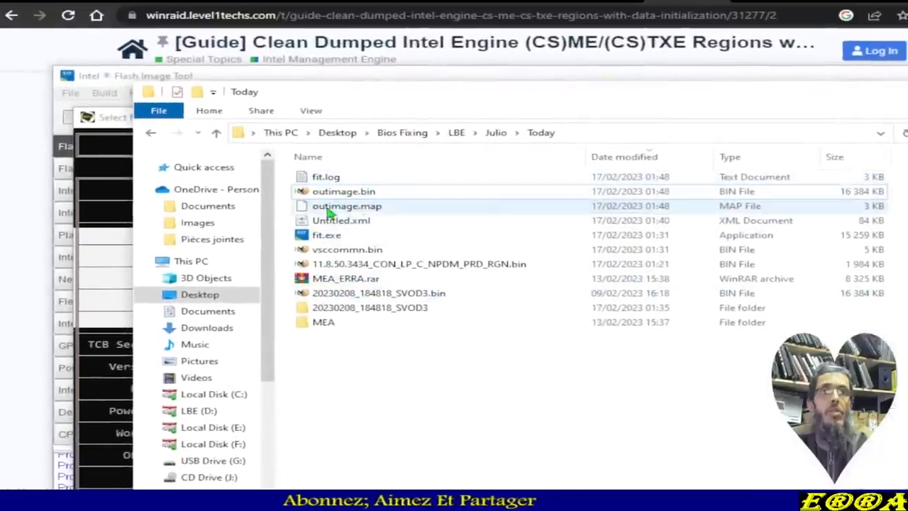
click(337, 191)
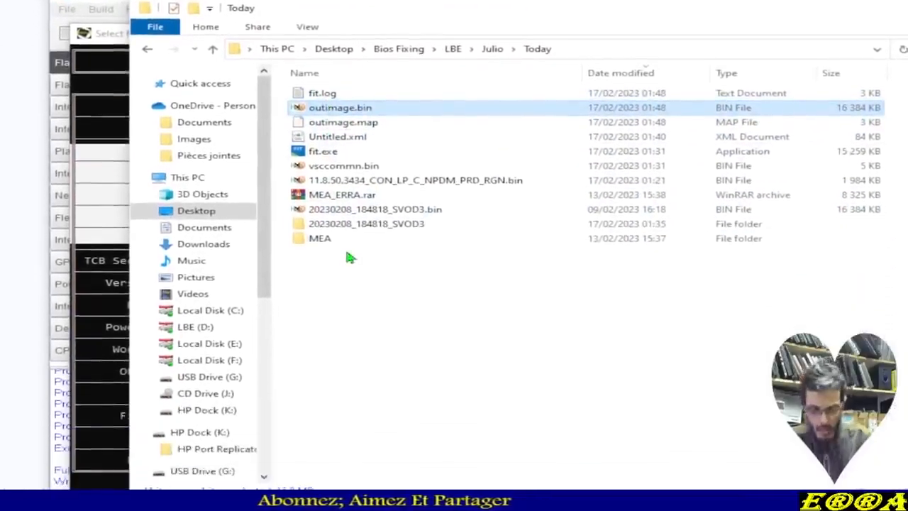
key(F2)
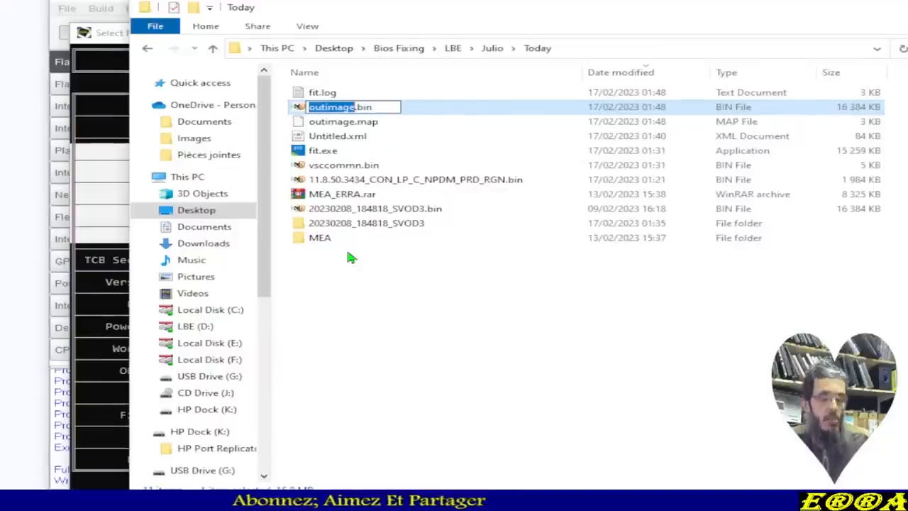
key(Right)
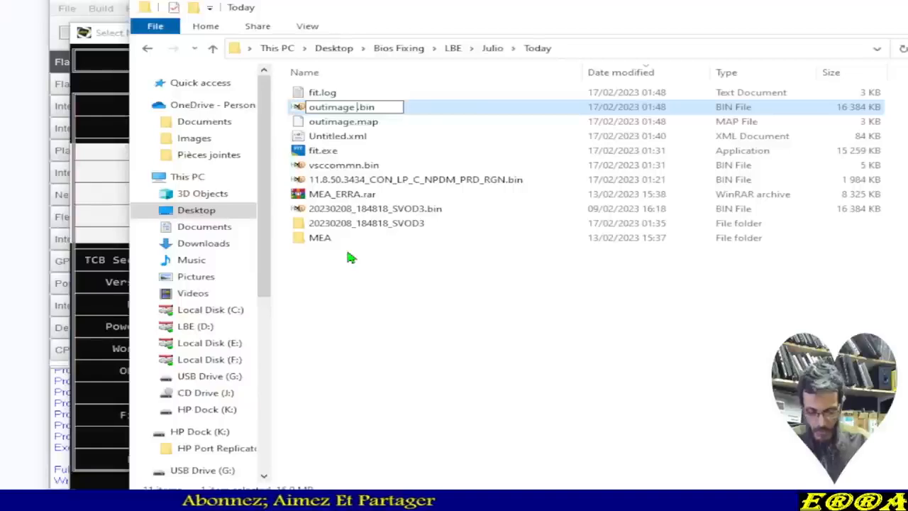
text(1st)
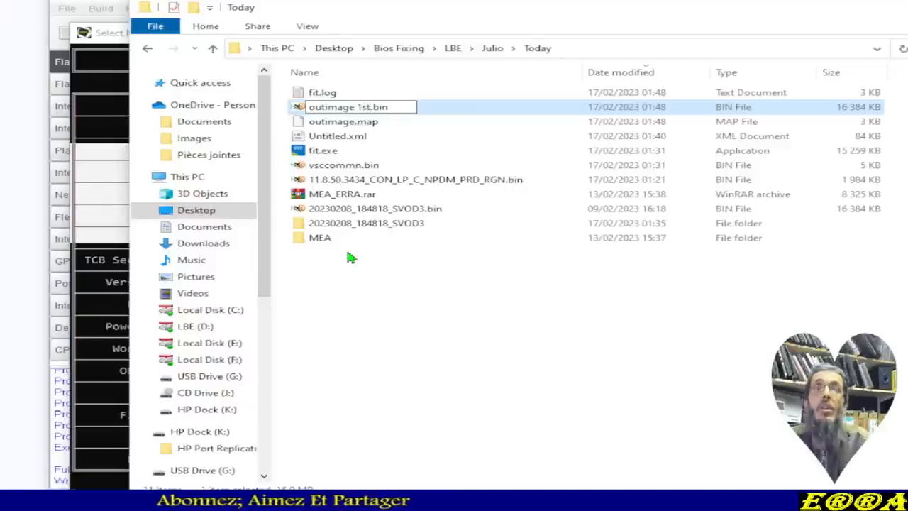
key(Return)
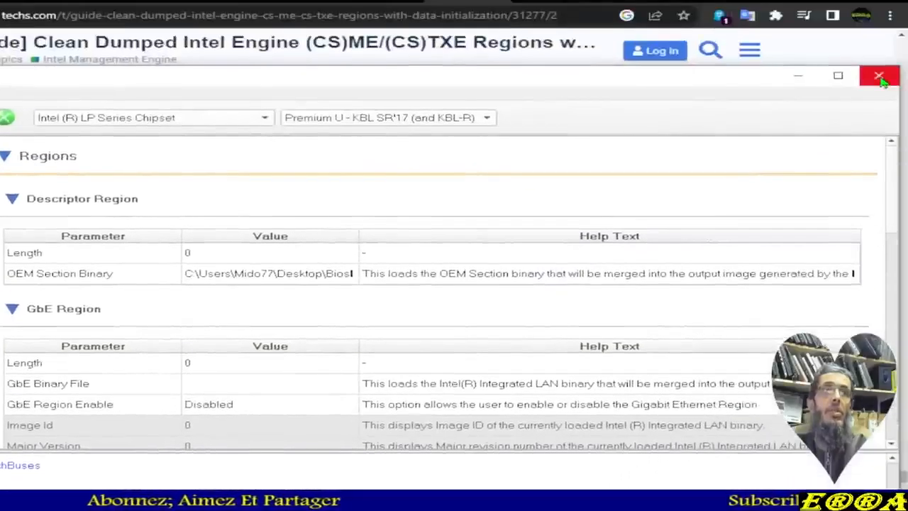
- Close Flash Image Tool, relaunch it from fit.exe in the Today folder, and return to the folder window
click(880, 76)
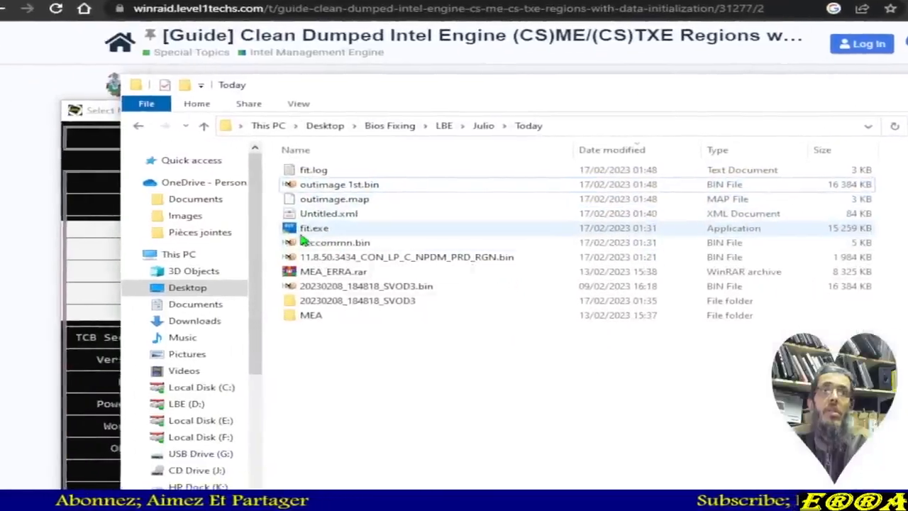
click(264, 233)
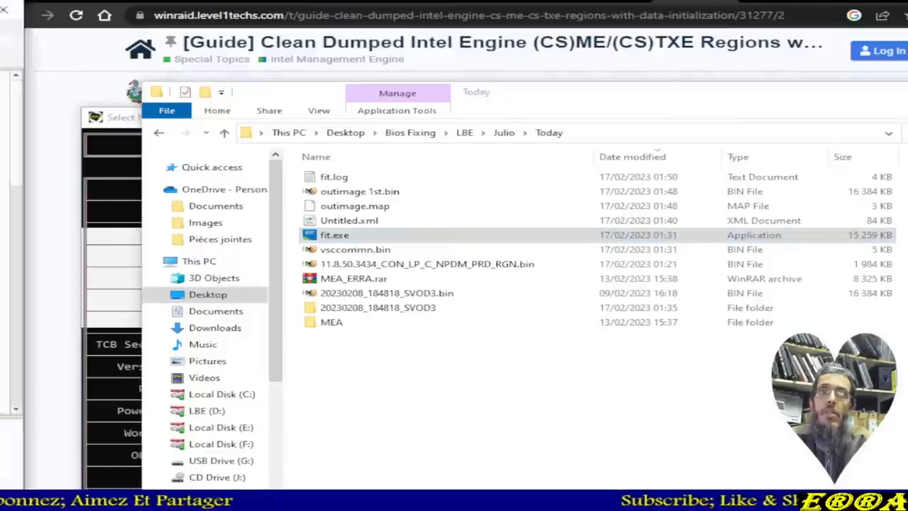
drag(0, 7, 0, 130)
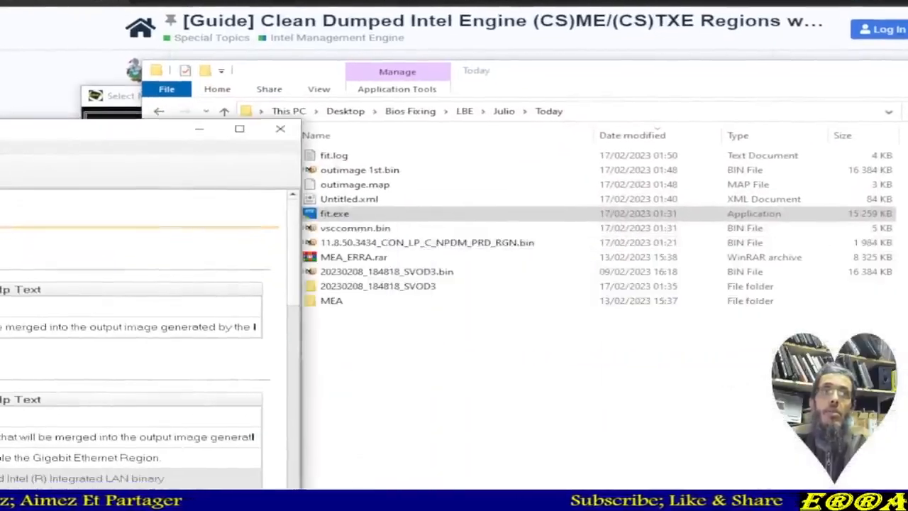
click(516, 99)
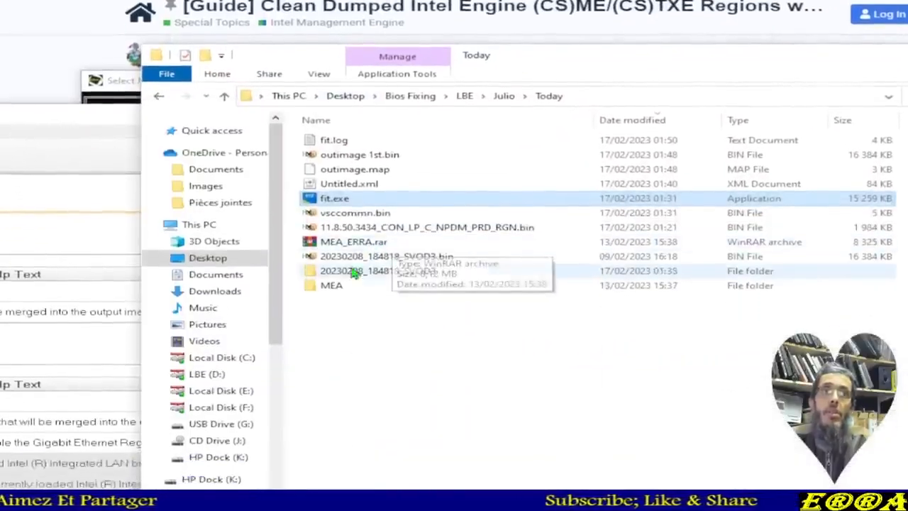
- Check ME Region.bin in the Decomp folder of 20230208_184818_SVOD3 and return to the Today folder
double_click(377, 308)
double_click(339, 151)
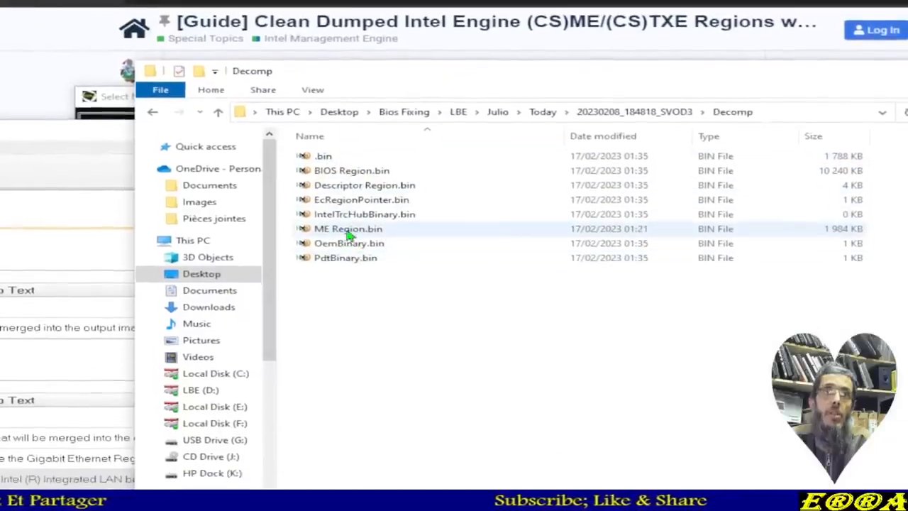
click(350, 250)
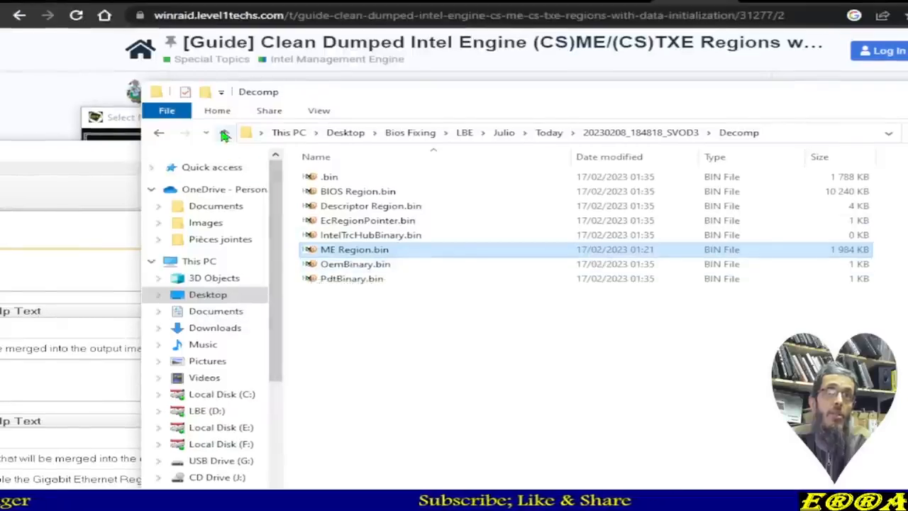
click(224, 135)
click(224, 135)
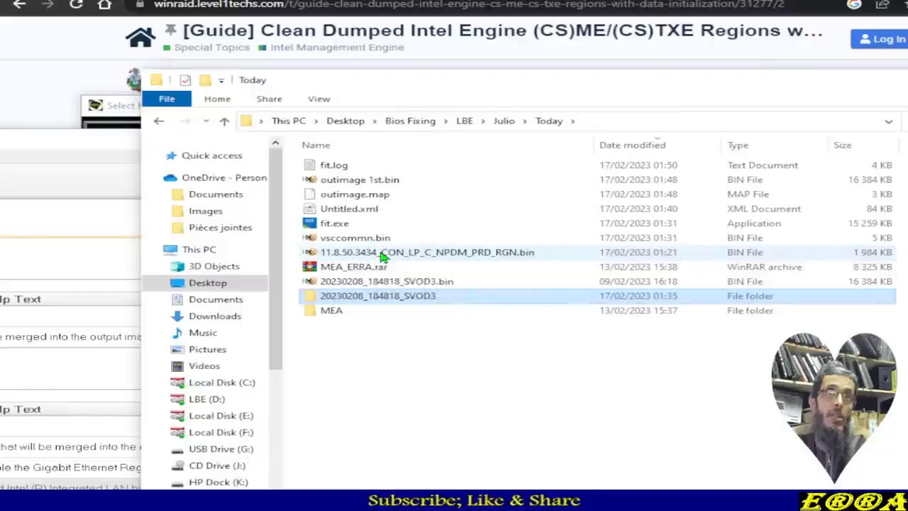
- Open 11.8.50.3434_CON_LP_C_NPDM_PRD_RGN.bin from the Today folder and ME Region.bin from the Decomp folder in HxD
click(383, 253)
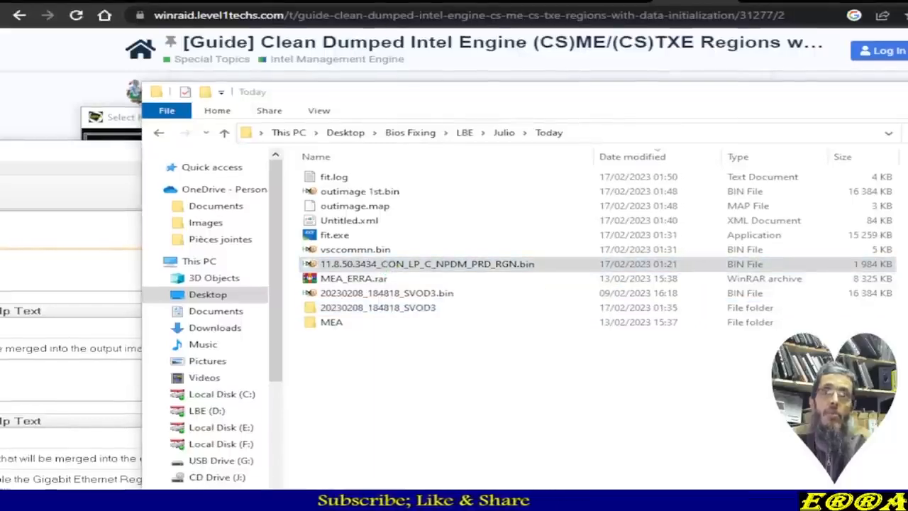
drag(0, 53, 617, 49)
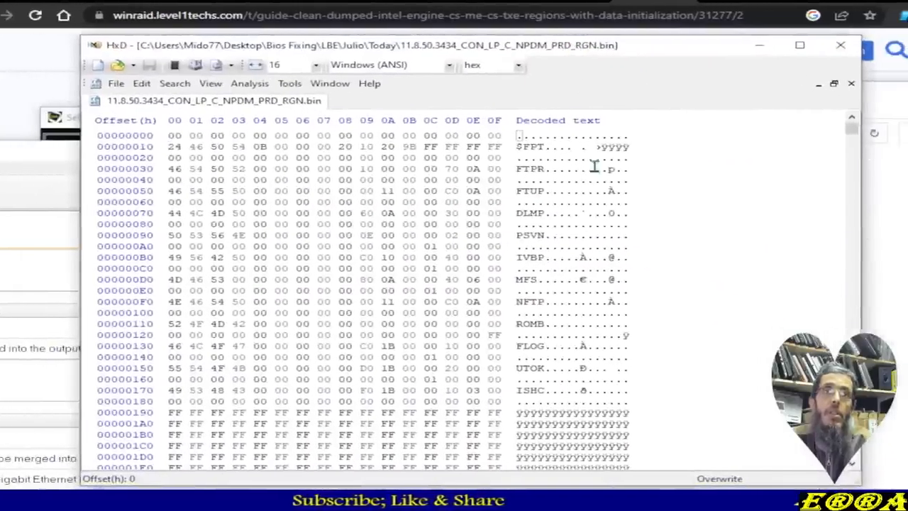
click(474, 401)
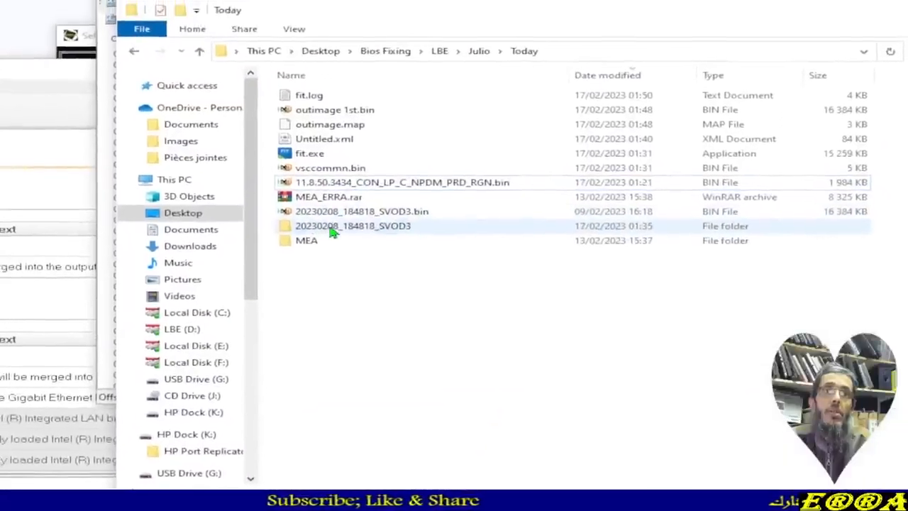
double_click(333, 228)
double_click(312, 101)
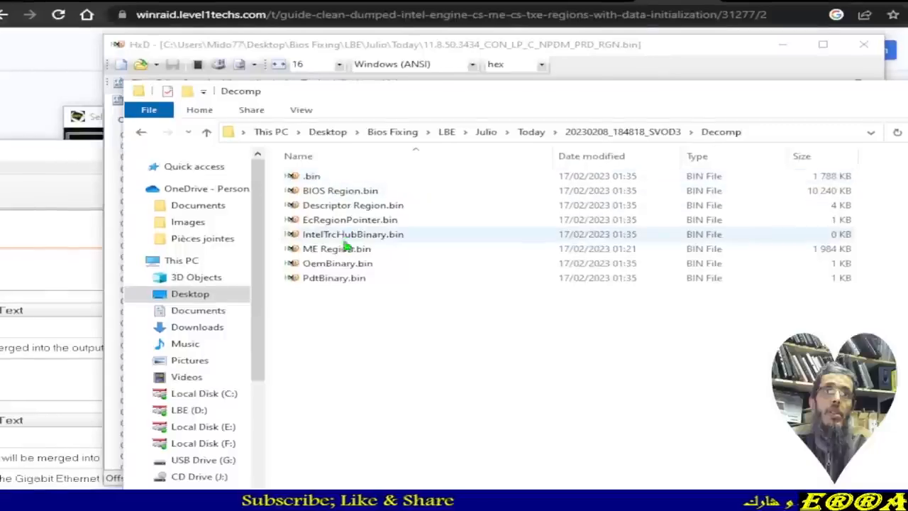
double_click(322, 236)
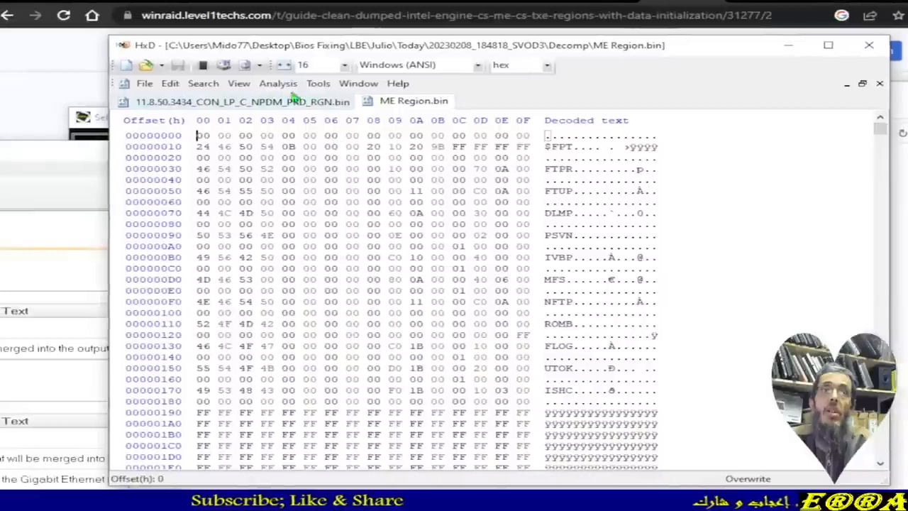
- Compare all data of the two ME region files in vertically tiled windows, close HxD, and return to the Today folder
click(273, 71)
mouse_move(321, 135)
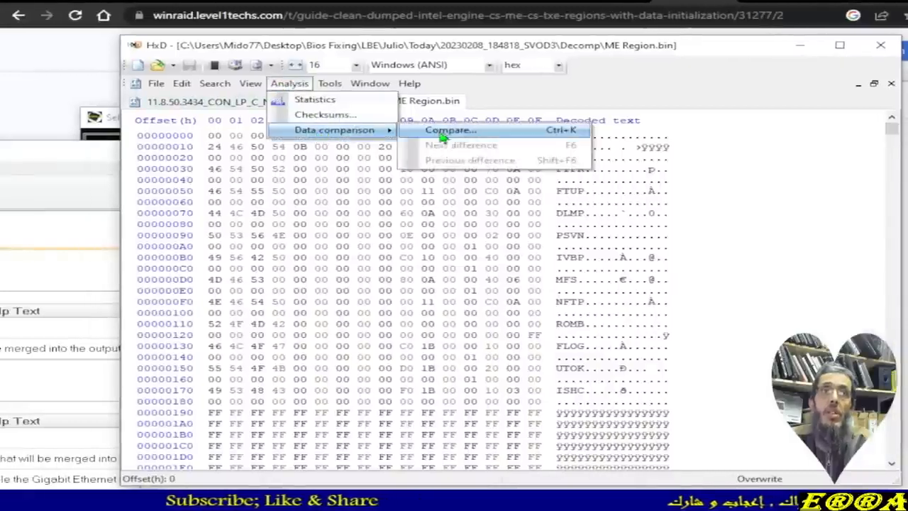
click(444, 134)
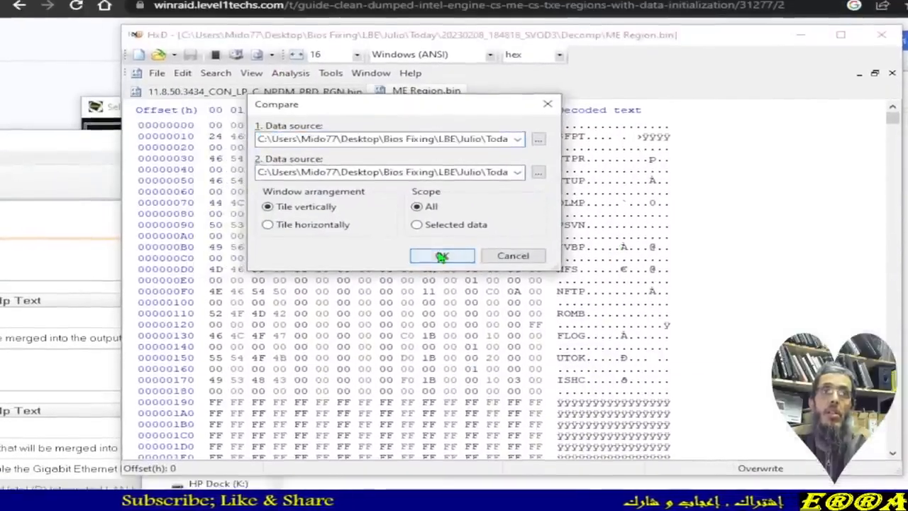
click(499, 257)
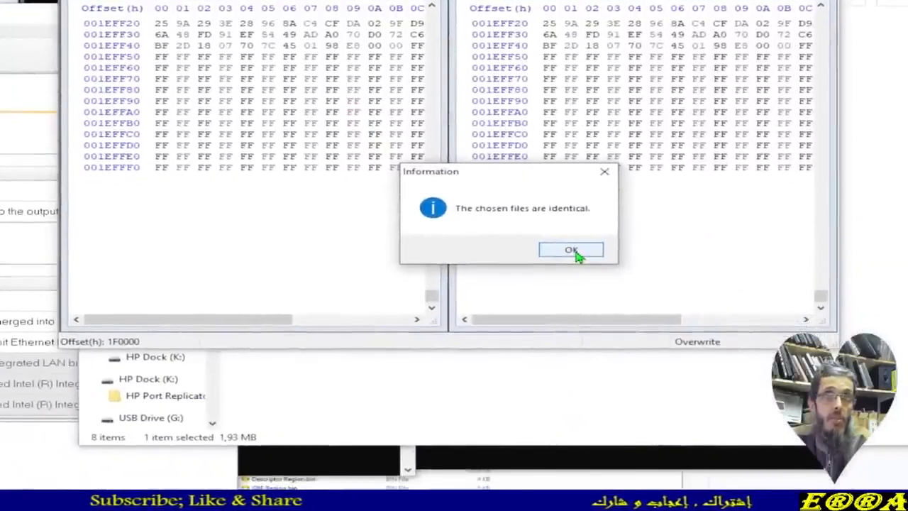
click(575, 252)
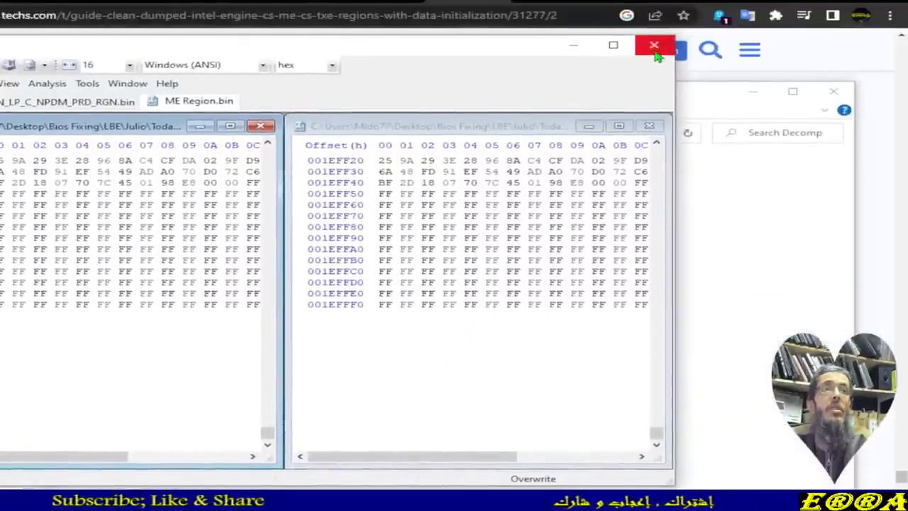
click(654, 47)
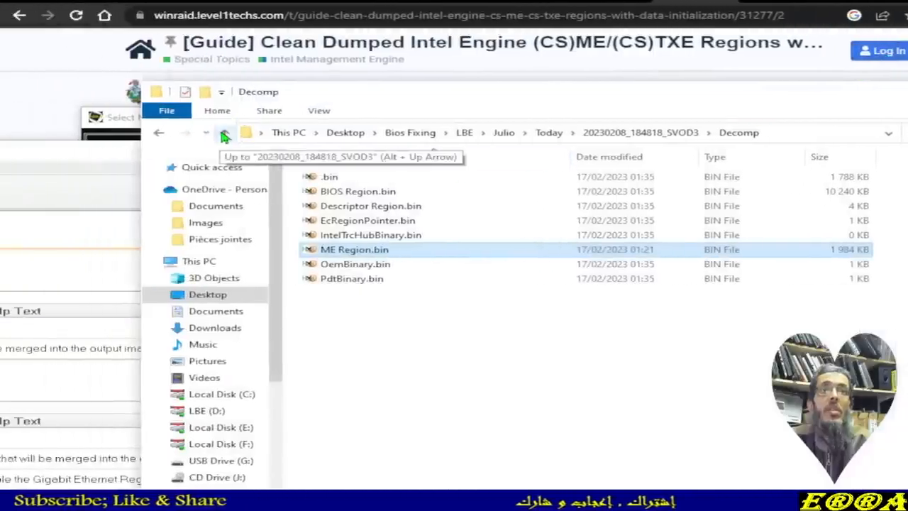
click(224, 134)
click(224, 135)
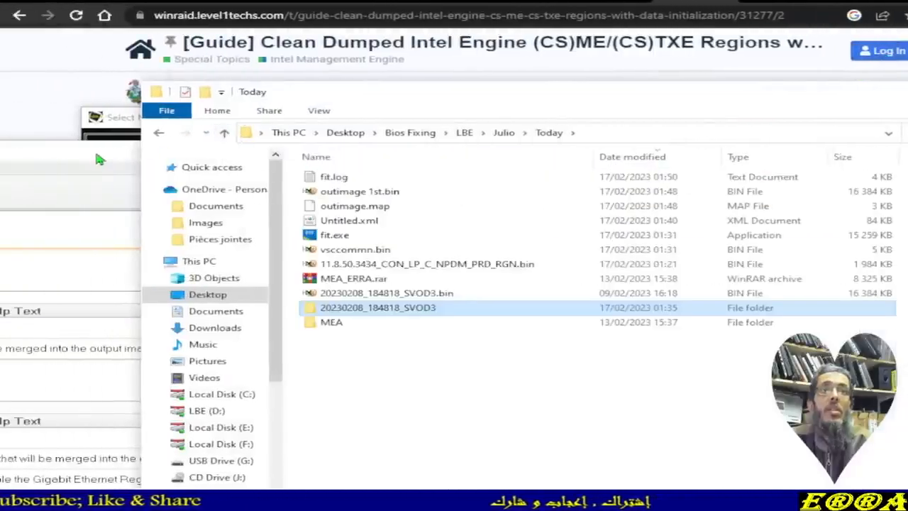
- Bring Flash Image Tool fully into view and load 20230208_184818_SVOD3.bin from the Today folder
drag(99, 160, 664, 133)
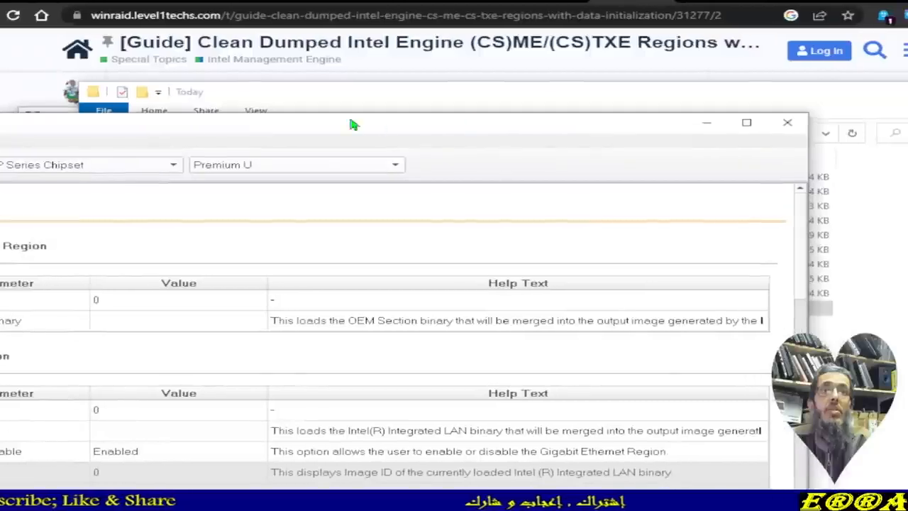
drag(353, 124, 582, 85)
click(32, 101)
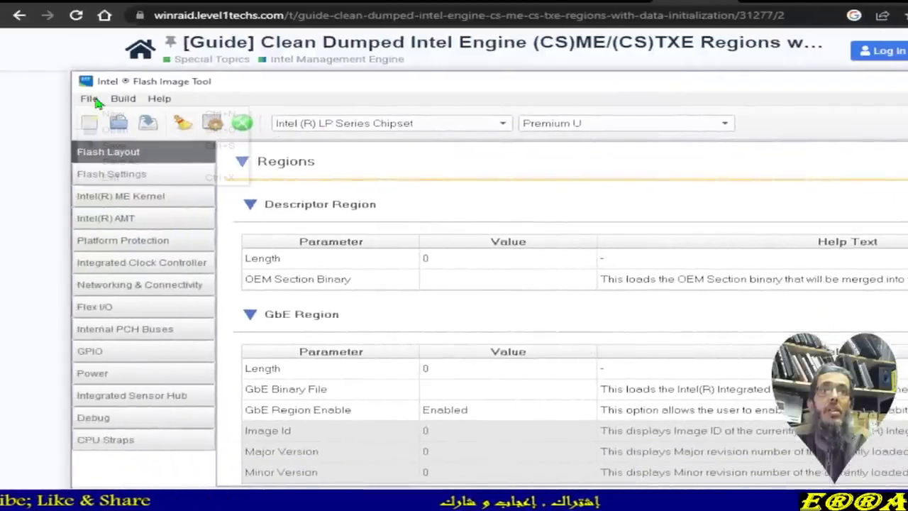
click(108, 129)
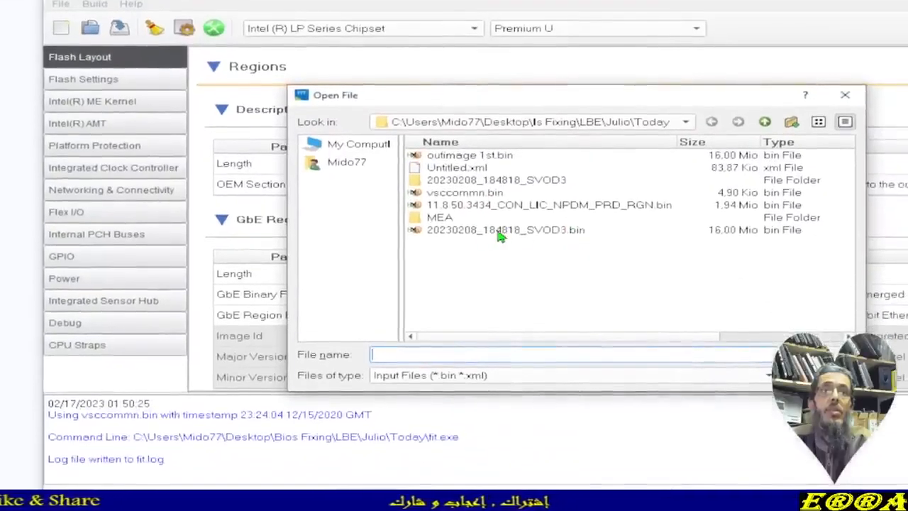
double_click(500, 230)
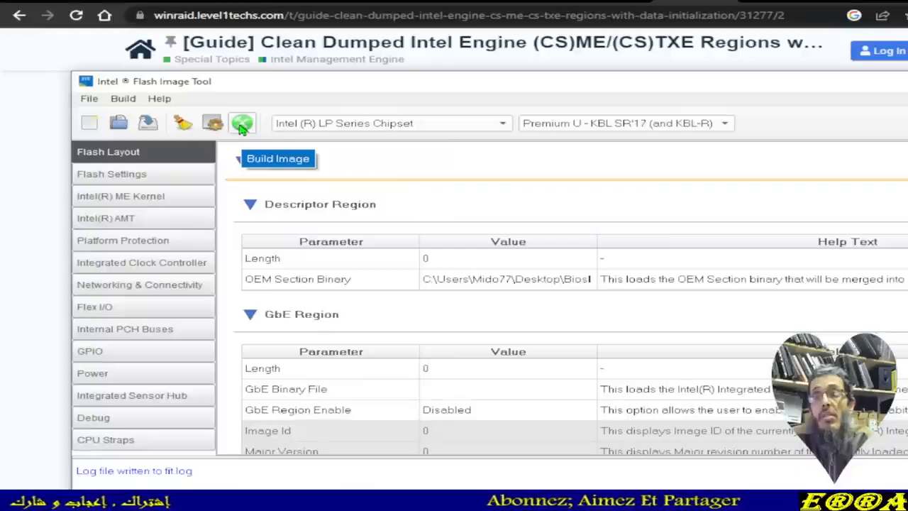
- Build the flash image from the loaded dump and continue with Boot Guard disabled under Profile 0 - No_FVME
click(241, 126)
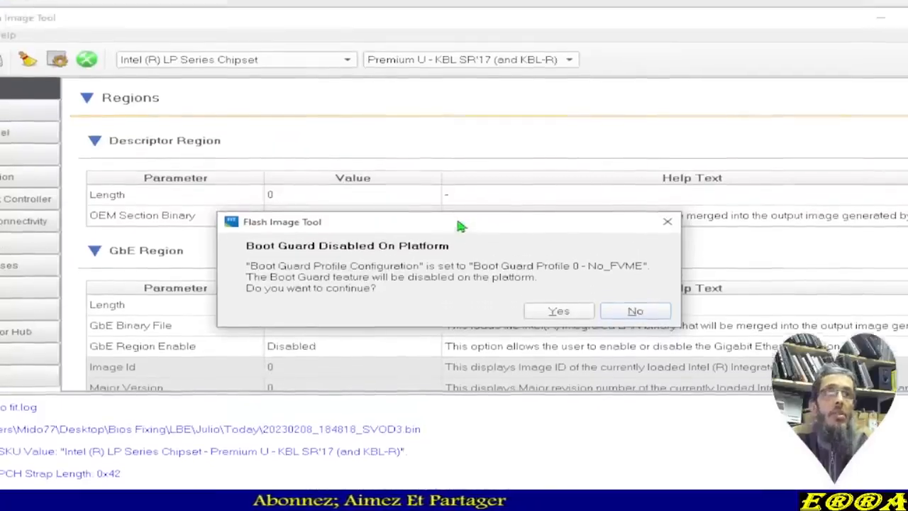
drag(464, 194, 383, 127)
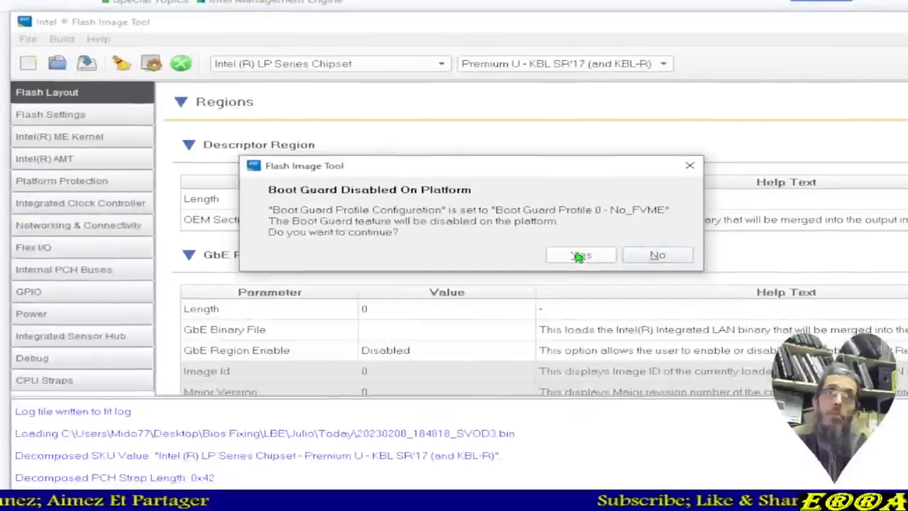
click(579, 255)
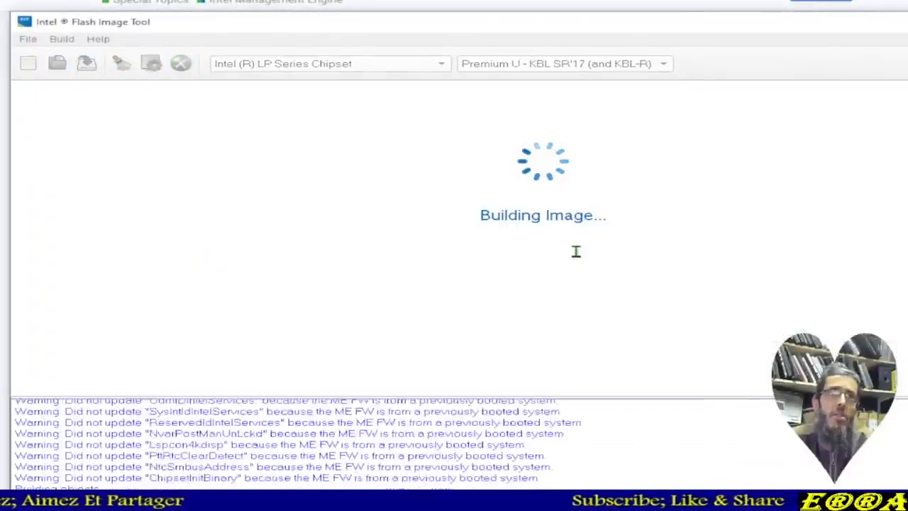
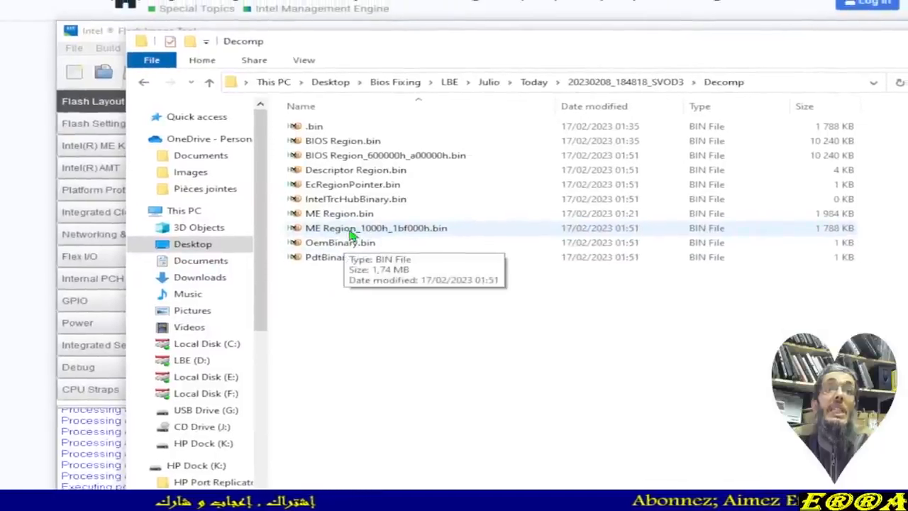
- Check ME Region_1000h_1bf000h.bin in HxD and in the Decomp folder sorted newest first, then return to the Today folder
double_click(350, 230)
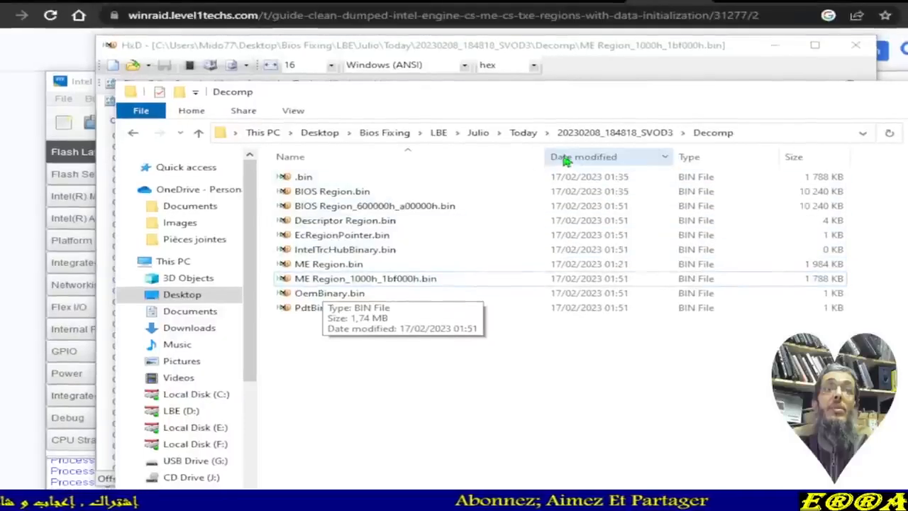
click(570, 120)
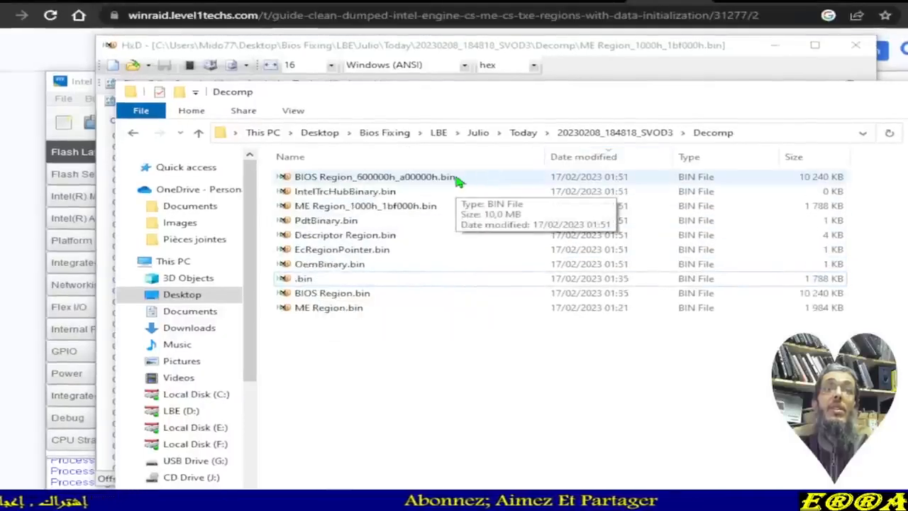
click(367, 208)
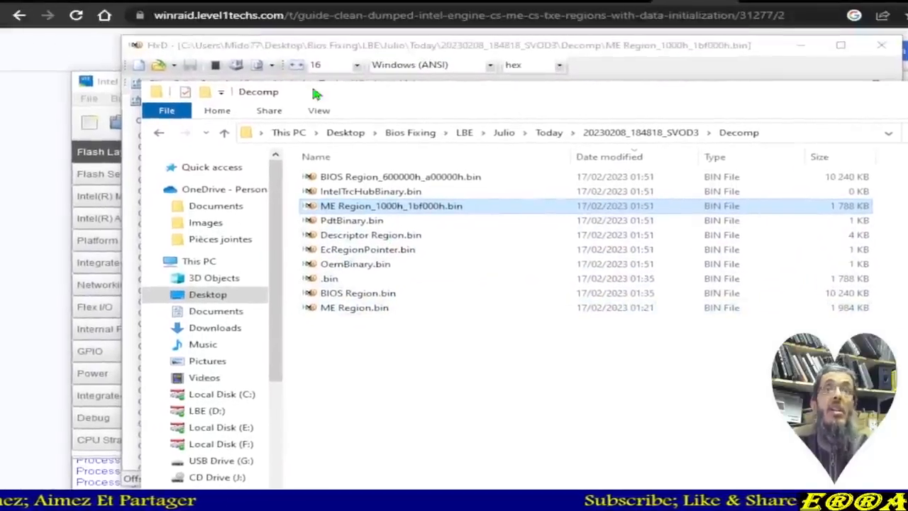
drag(352, 90, 355, 113)
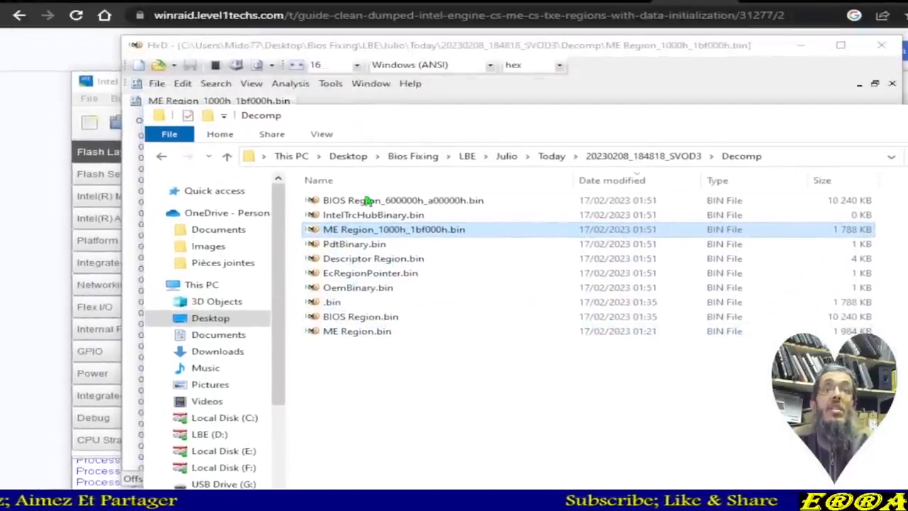
click(227, 157)
click(227, 157)
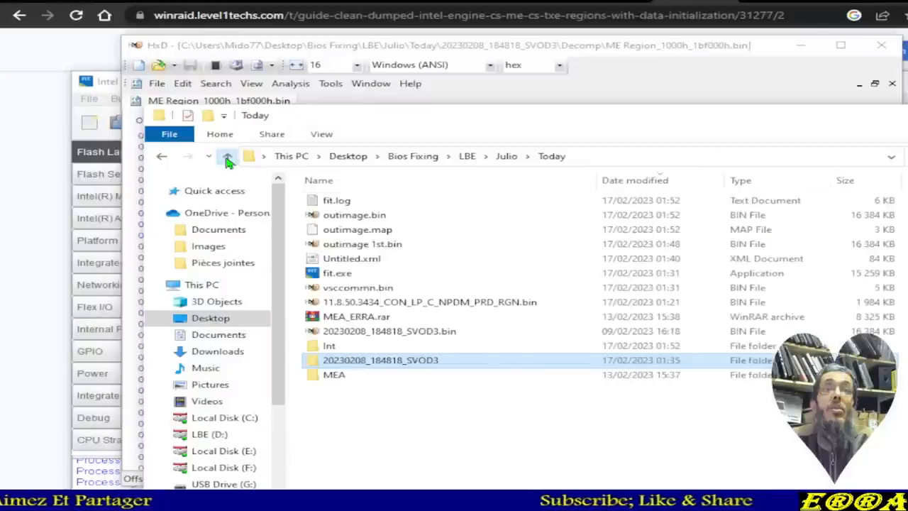
- Open outimage.bin and outimage 1st.bin from the Today folder in HxD and compare all their data in vertically tiled windows
click(561, 74)
click(653, 44)
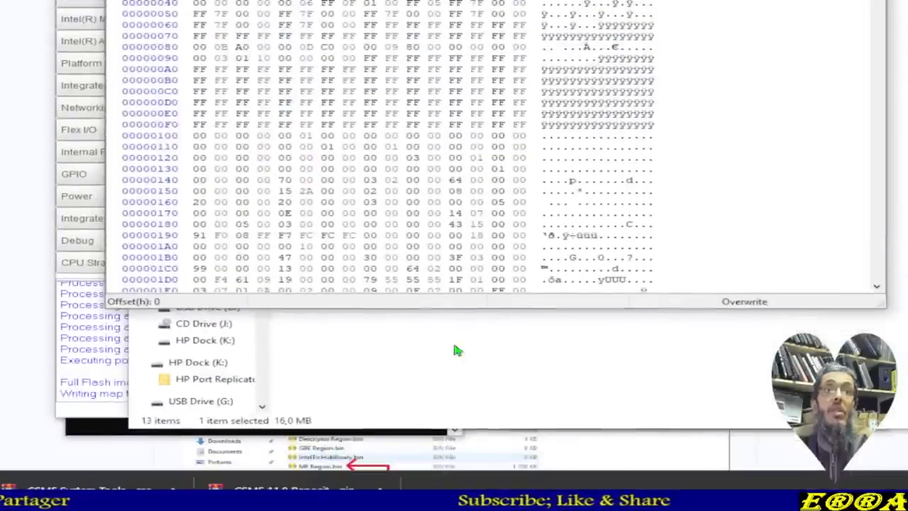
click(449, 371)
double_click(344, 153)
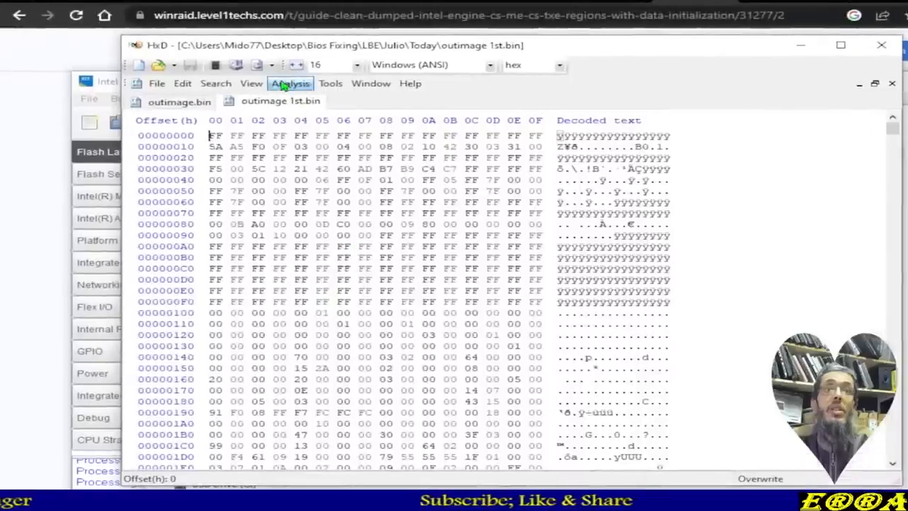
click(282, 84)
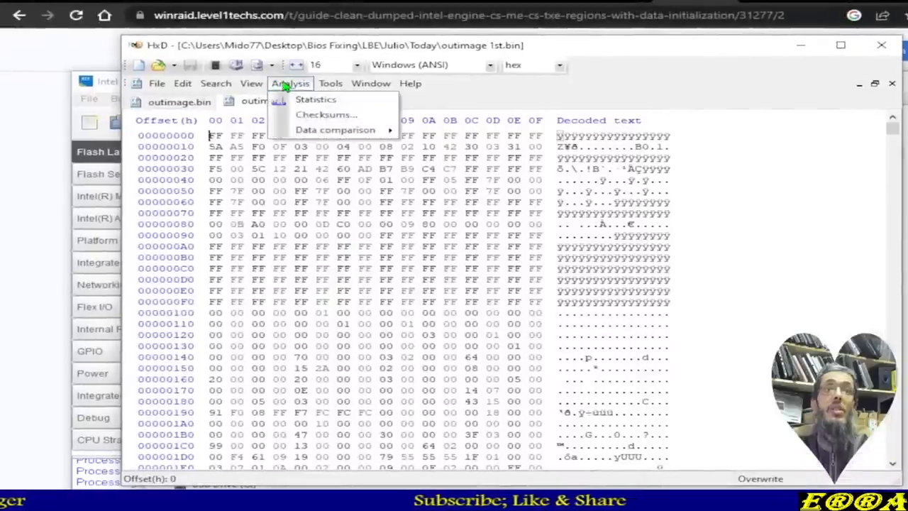
mouse_move(320, 138)
click(463, 132)
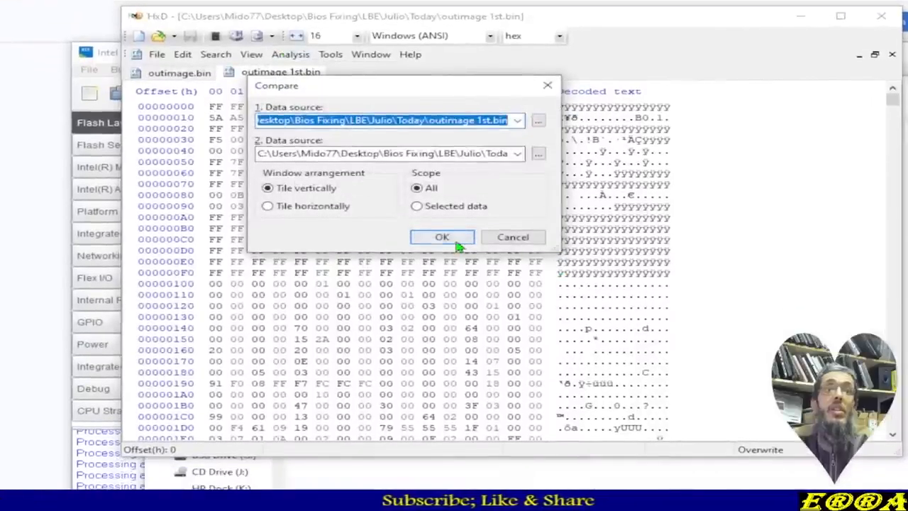
click(454, 240)
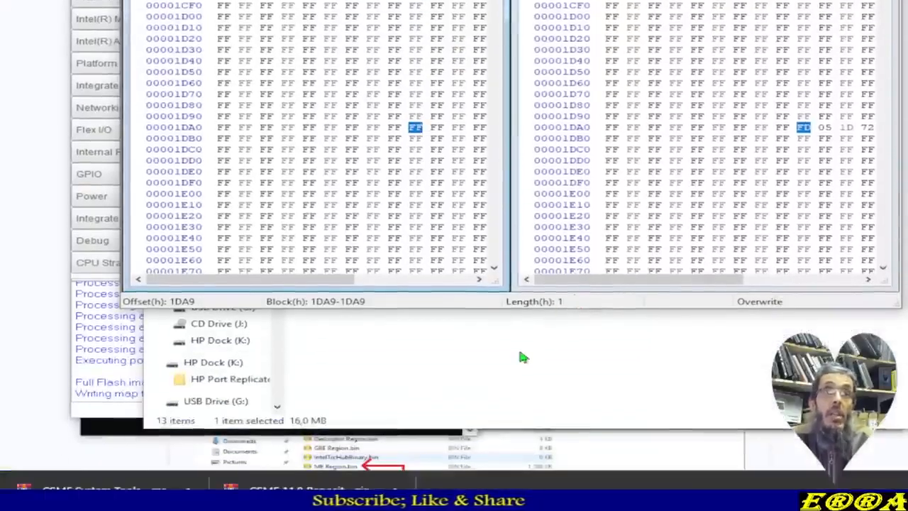
- Check BIOS Region_600000h_a00000h.bin and ME Region_1000h_1bf000h.bin in the Decomp folder of 20230208_184818_SVOD3
click(485, 349)
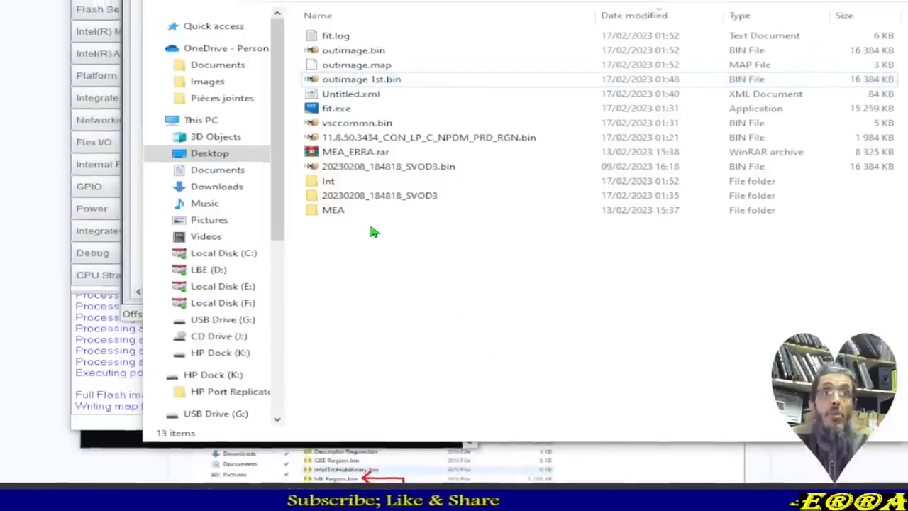
double_click(369, 226)
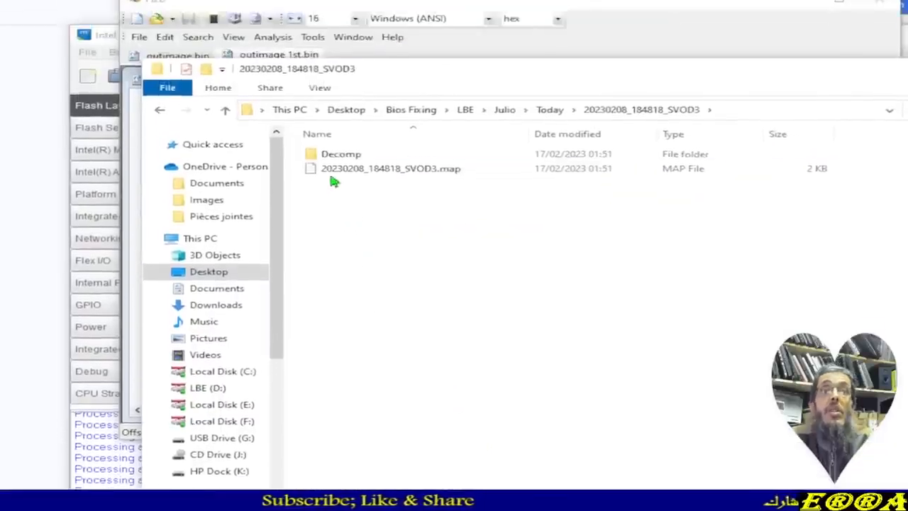
double_click(333, 202)
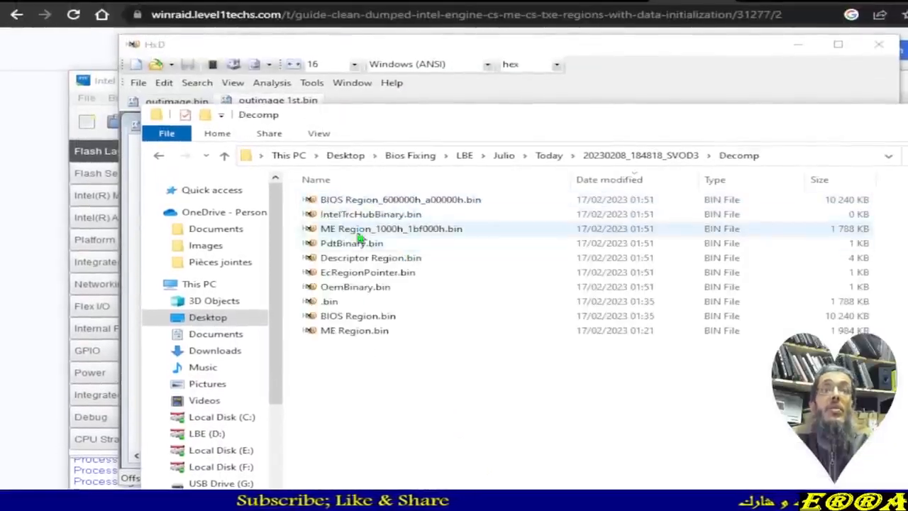
click(388, 206)
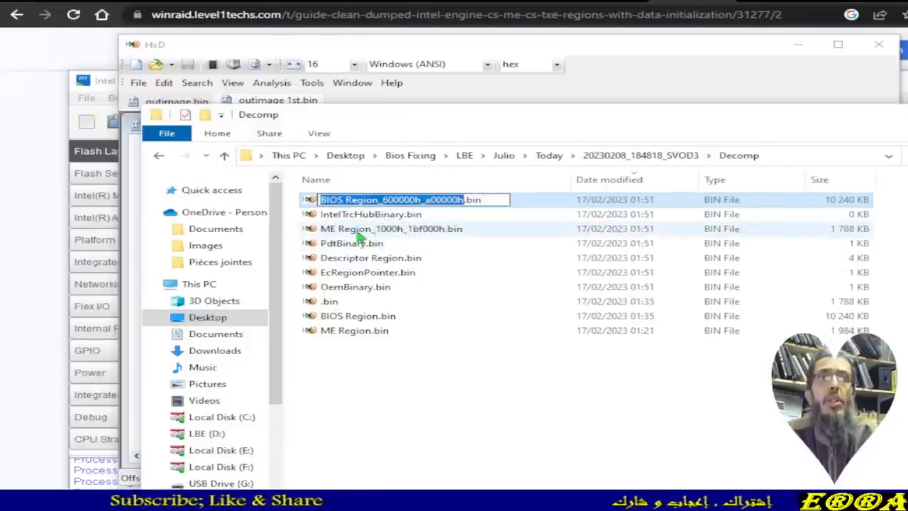
click(397, 231)
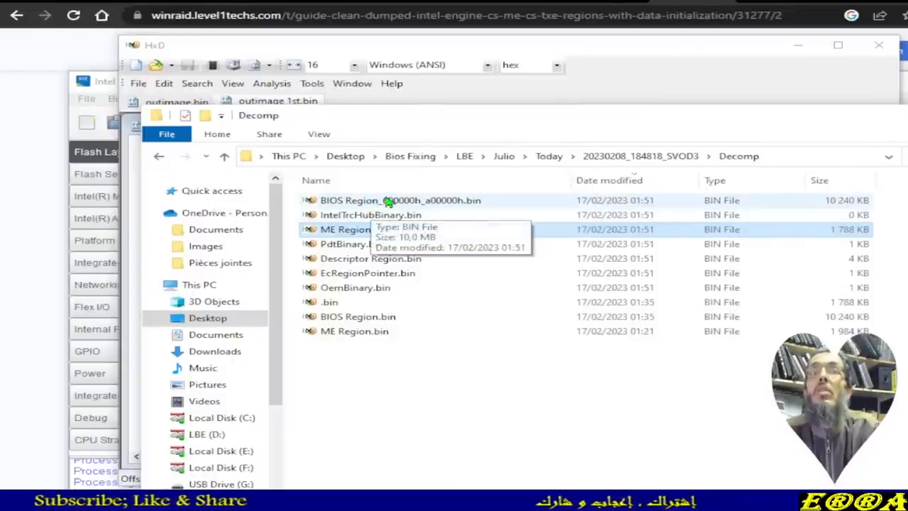
- Open BIOS Region_600000h_a00000h.bin in HxD, then close it together with the two compared images
double_click(374, 203)
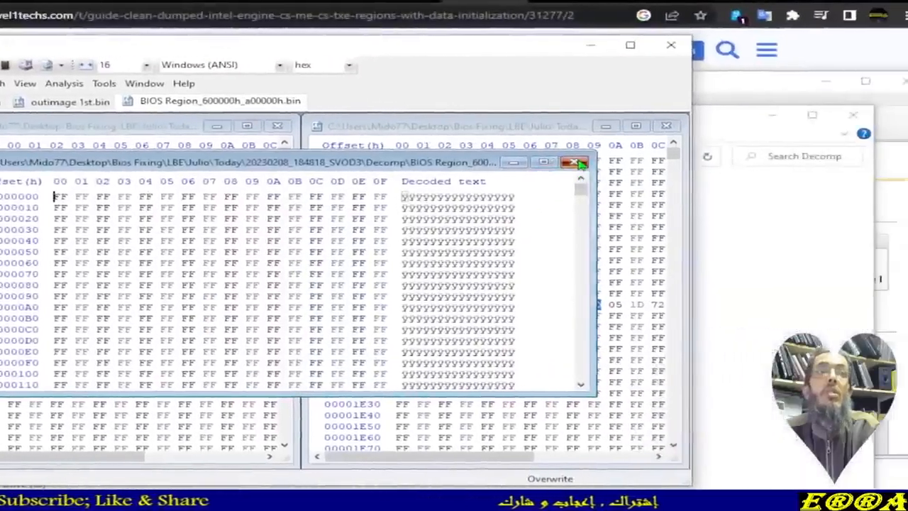
click(782, 162)
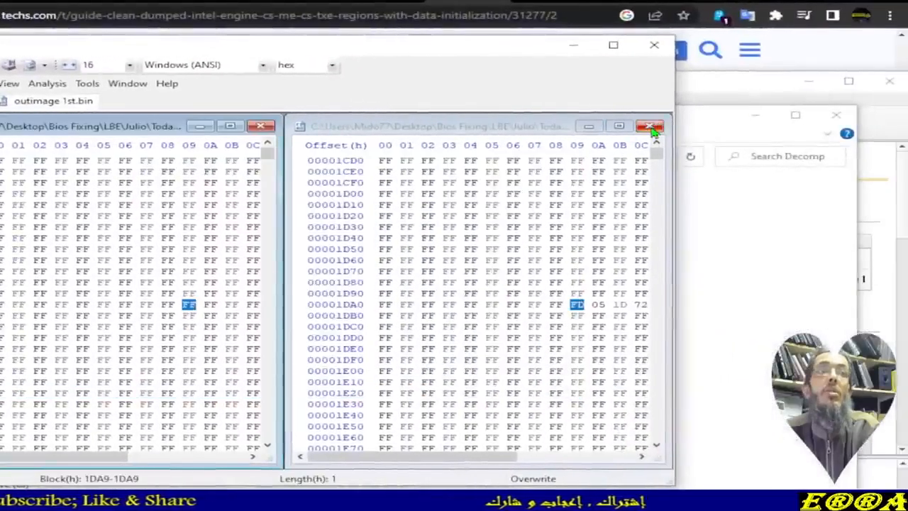
click(650, 125)
click(694, 272)
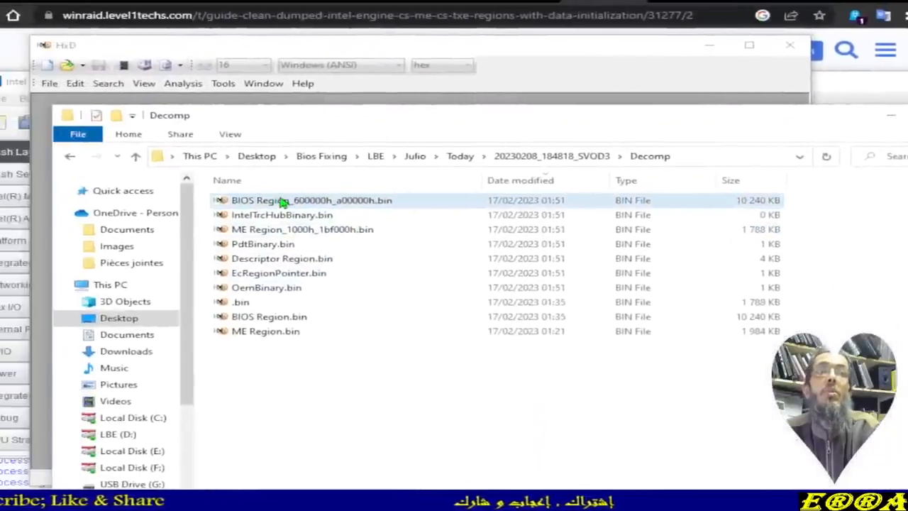
- Compare all data of BIOS Region_600000h_a00000h.bin and BIOS Region.bin in vertically tiled HxD windows, then close HxD
double_click(153, 191)
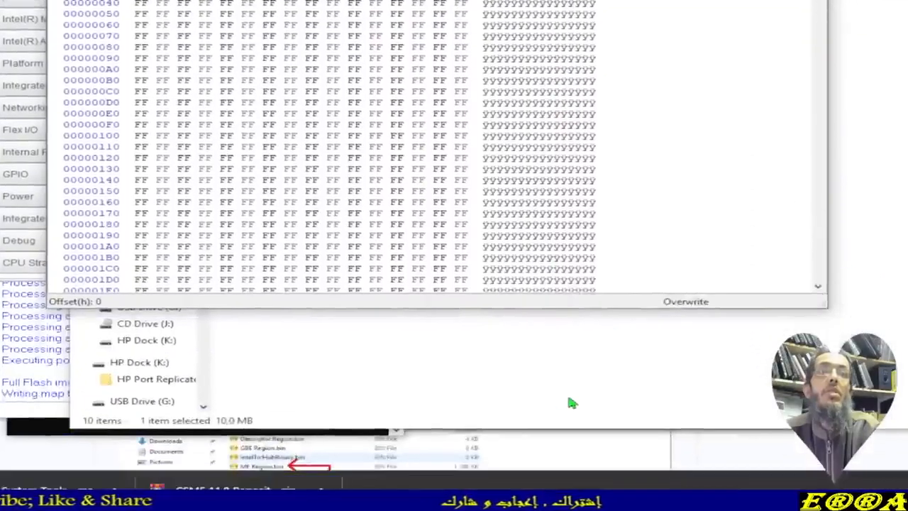
click(572, 403)
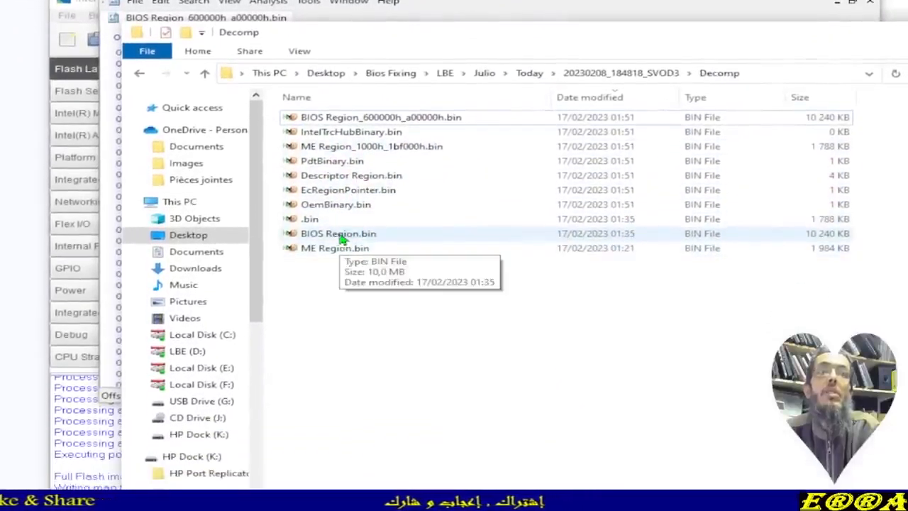
double_click(340, 235)
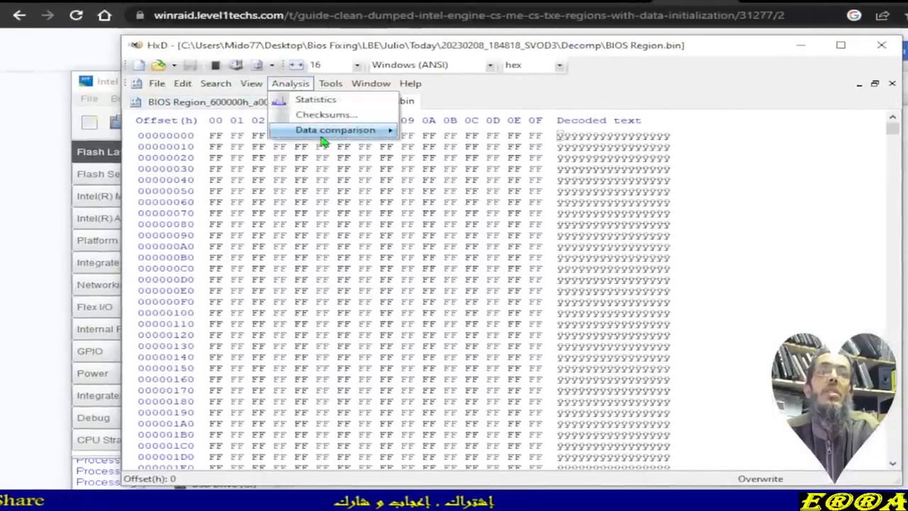
click(429, 138)
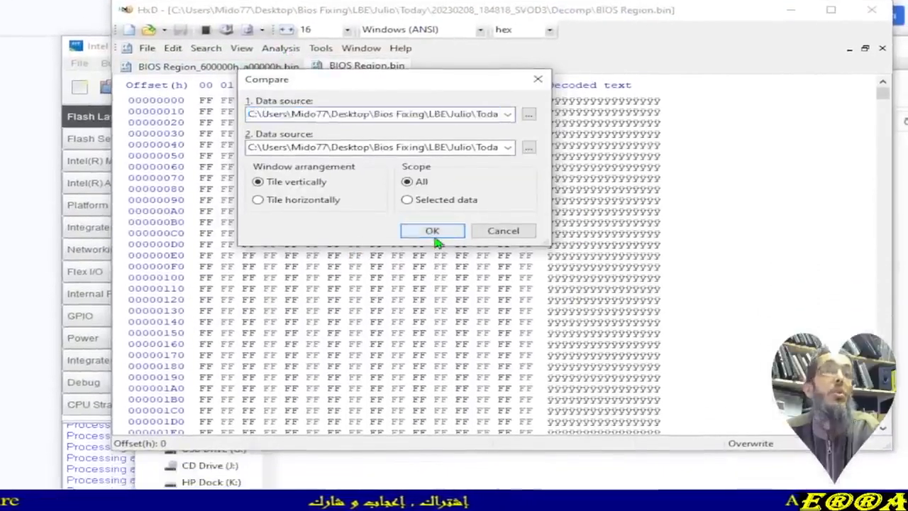
click(452, 268)
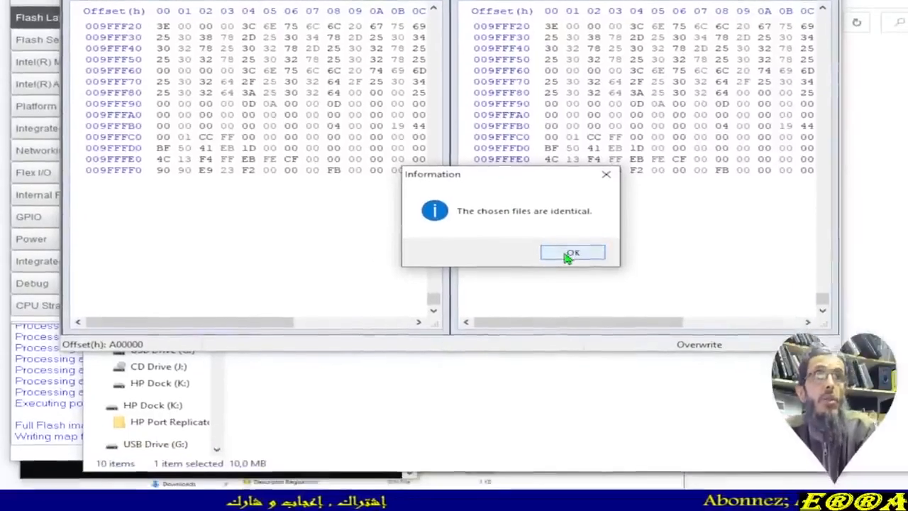
click(625, 293)
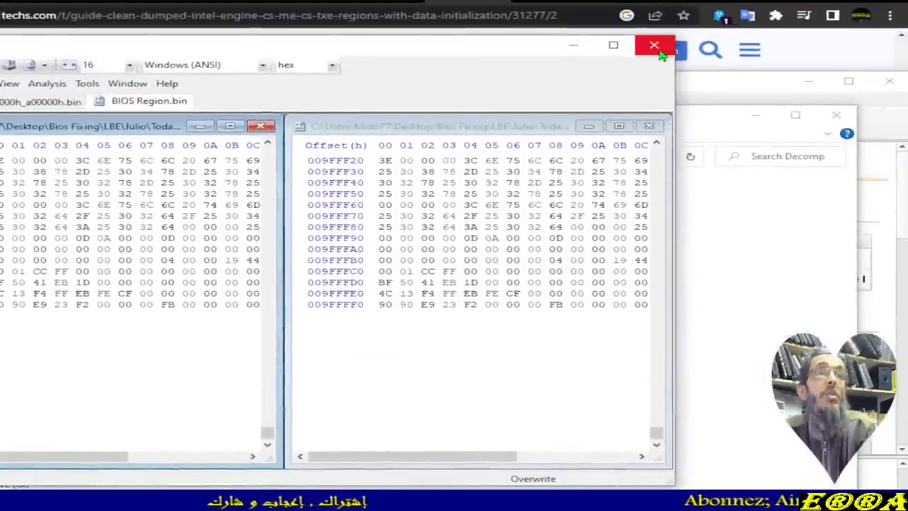
click(654, 45)
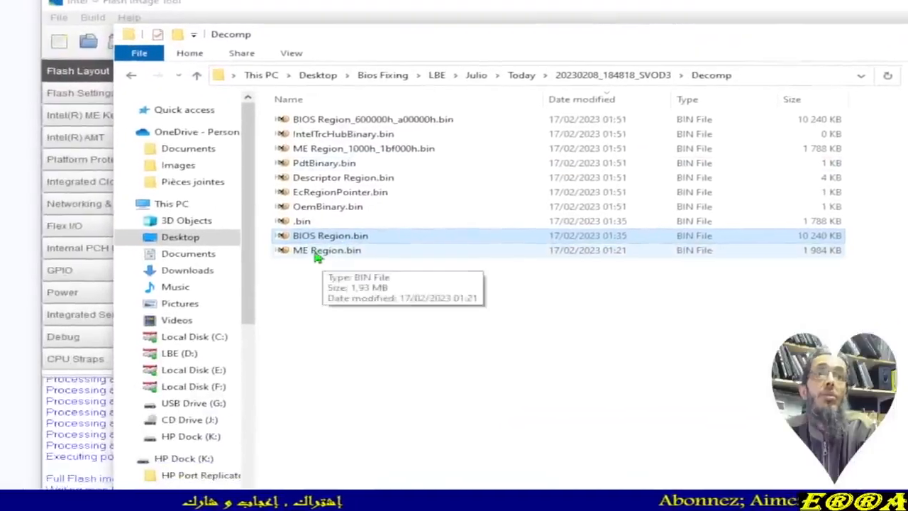
- Examine the BIOS Region_600000h_a00000h.bin, ME Region_1000h_1bf000h.bin and ME Region.bin entries in the Decomp folder
click(291, 260)
click(294, 130)
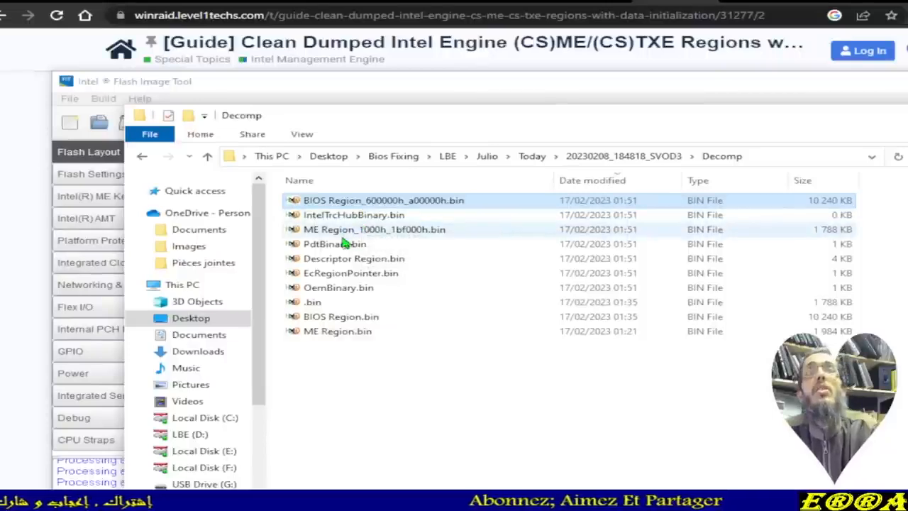
click(380, 184)
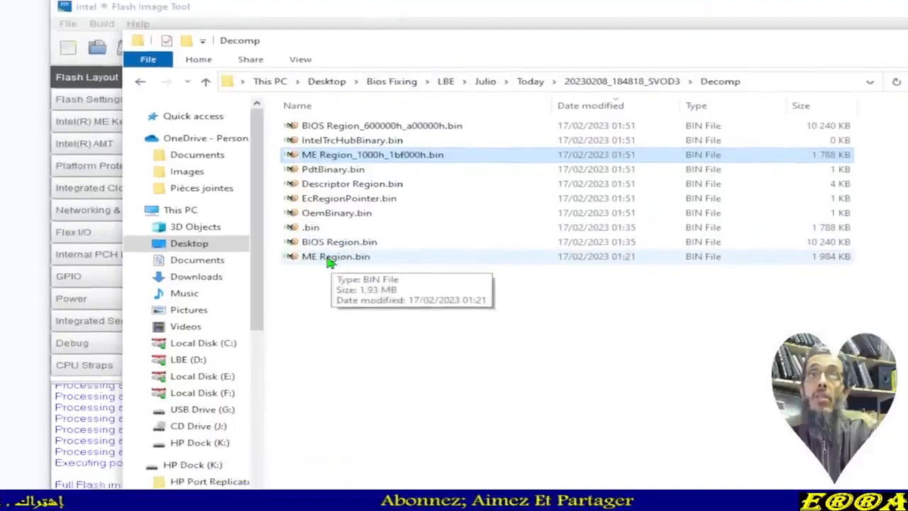
click(330, 331)
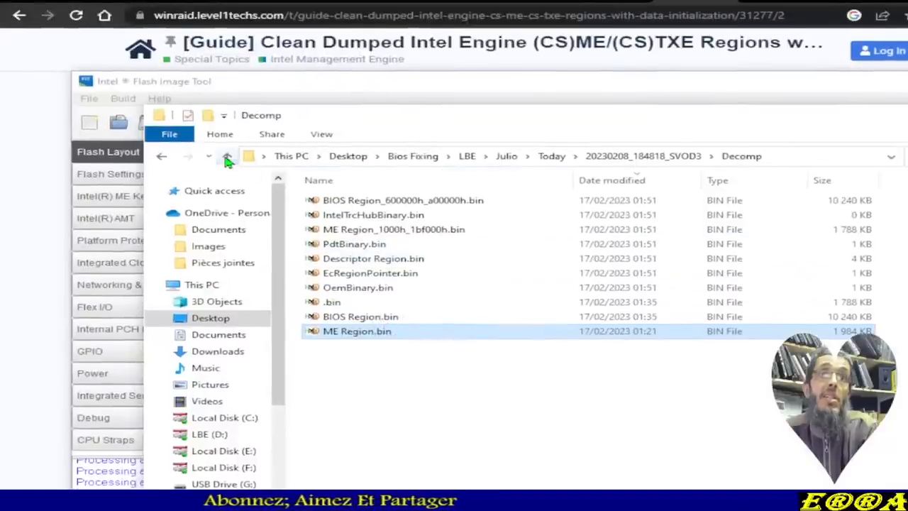
- Return to the Today folder and launch MEA.exe from its MEA folder
click(227, 158)
click(227, 158)
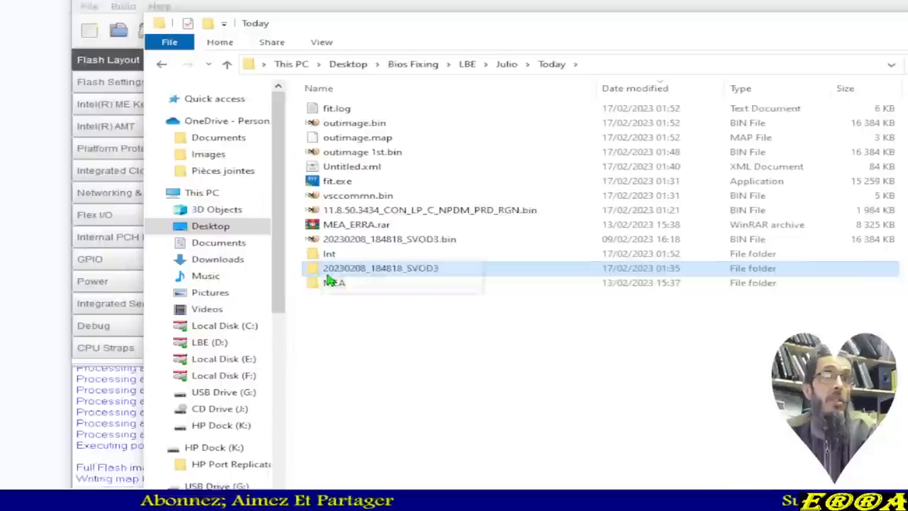
double_click(330, 282)
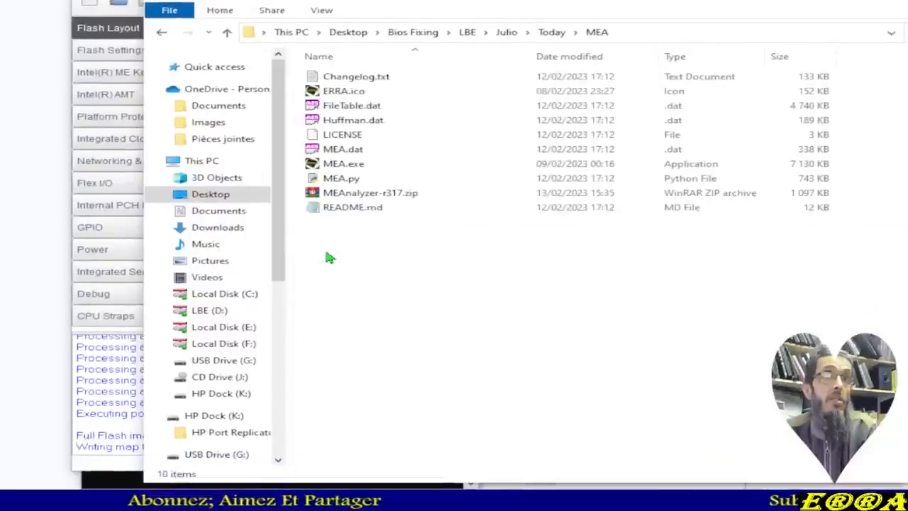
click(331, 224)
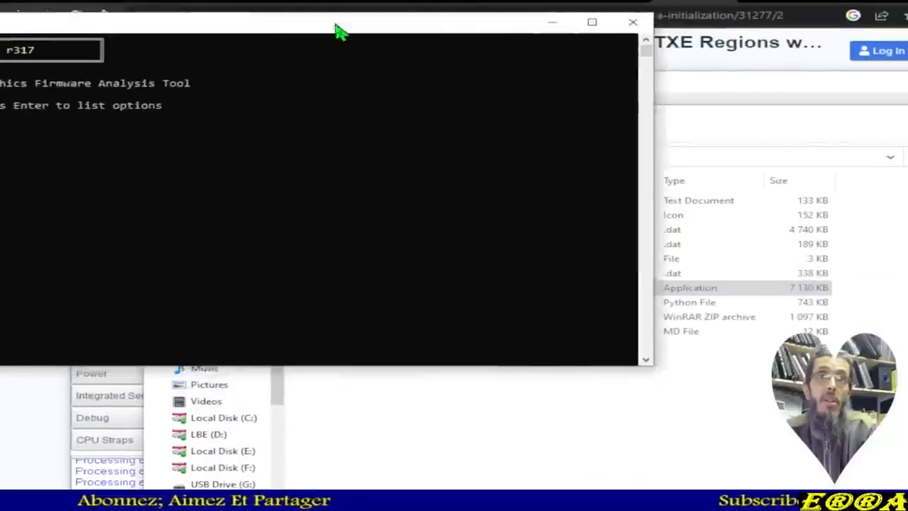
- Load outimage.bin from the Today folder into ME Analyzer and run its firmware analysis
drag(336, 26, 431, 172)
click(583, 52)
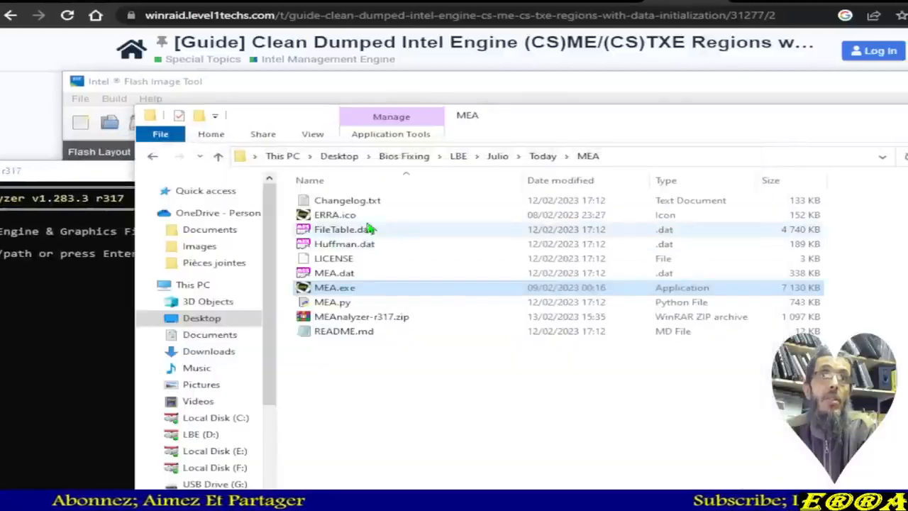
click(218, 157)
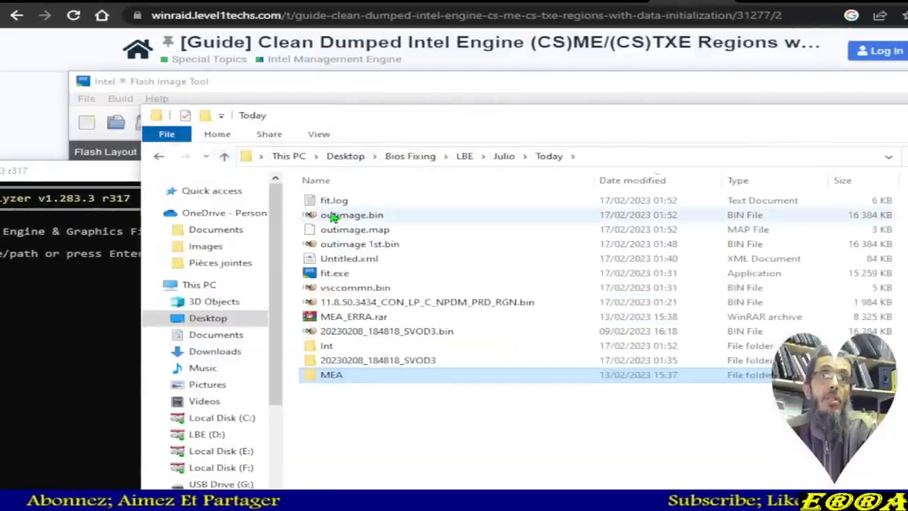
click(337, 216)
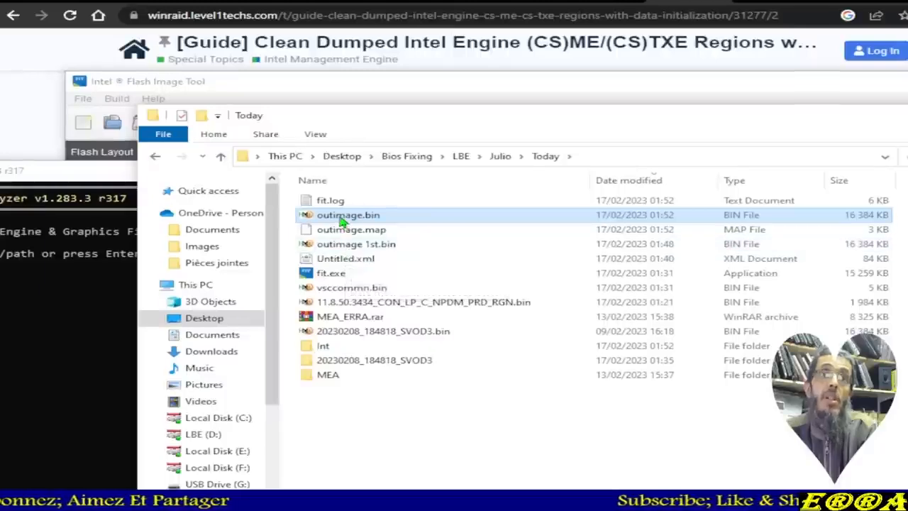
drag(342, 219, 115, 326)
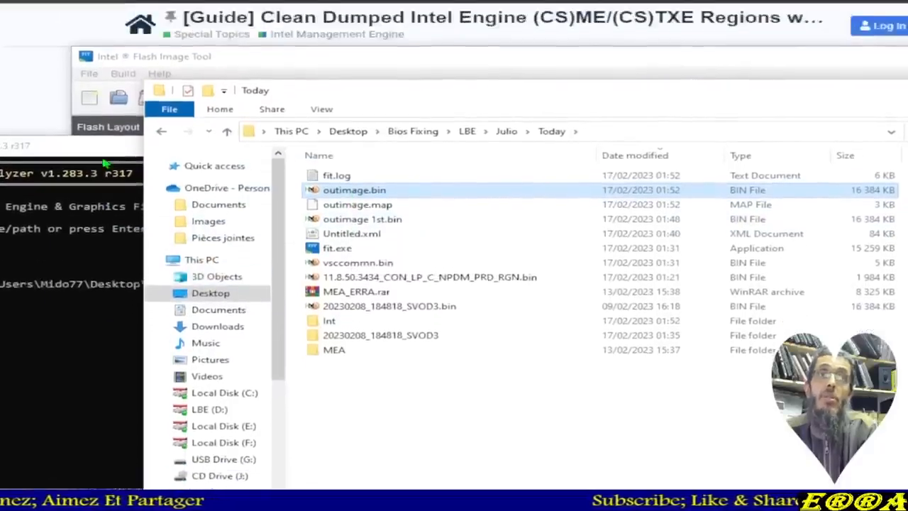
drag(92, 176, 466, 134)
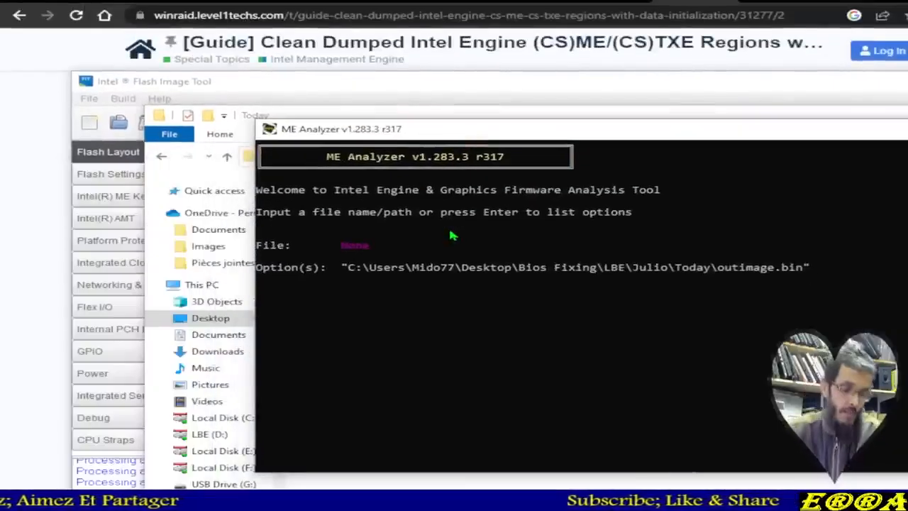
key(Return)
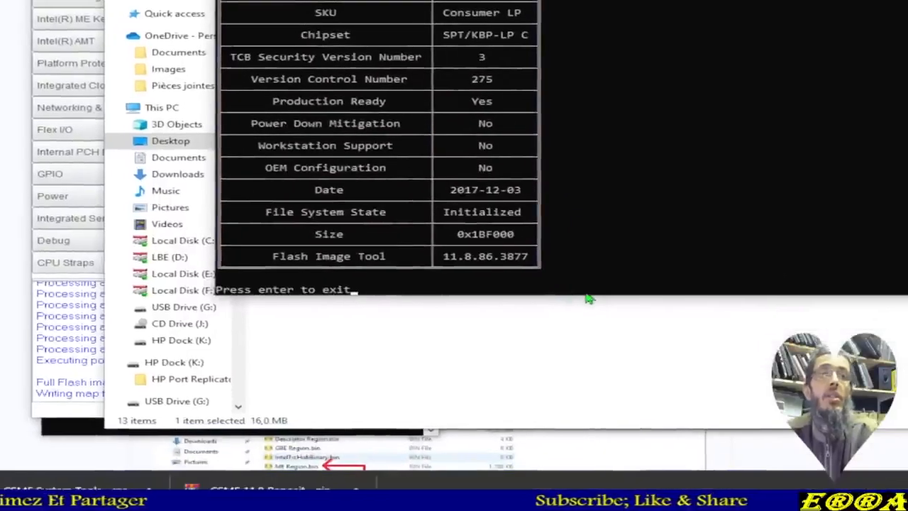
- Highlight the File System State in the outimage.bin report, then enlarge the ME Analyzer window upward and narrow it to show the full table
drag(438, 214, 455, 214)
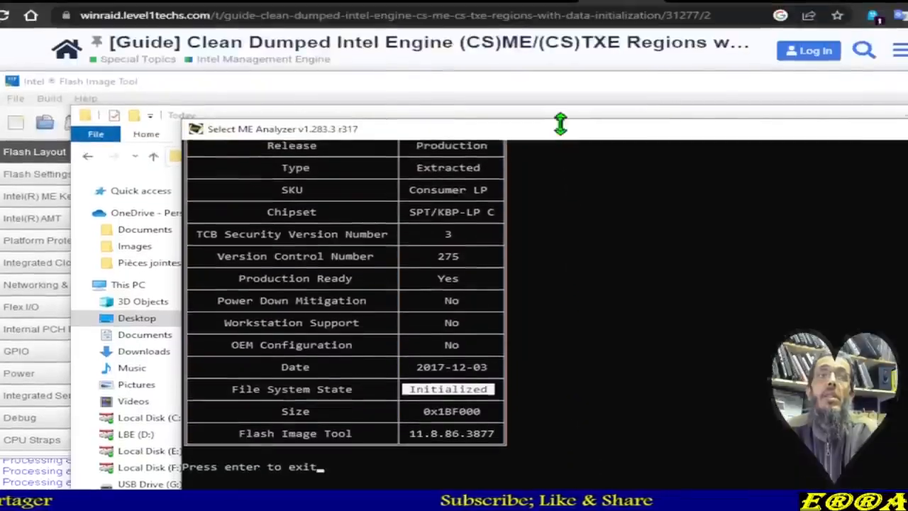
drag(560, 124, 551, 74)
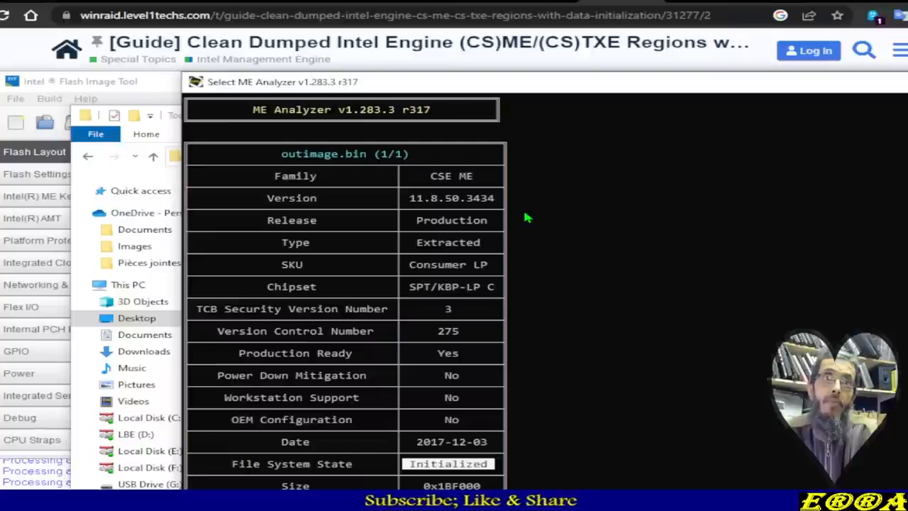
drag(652, 81, 527, 88)
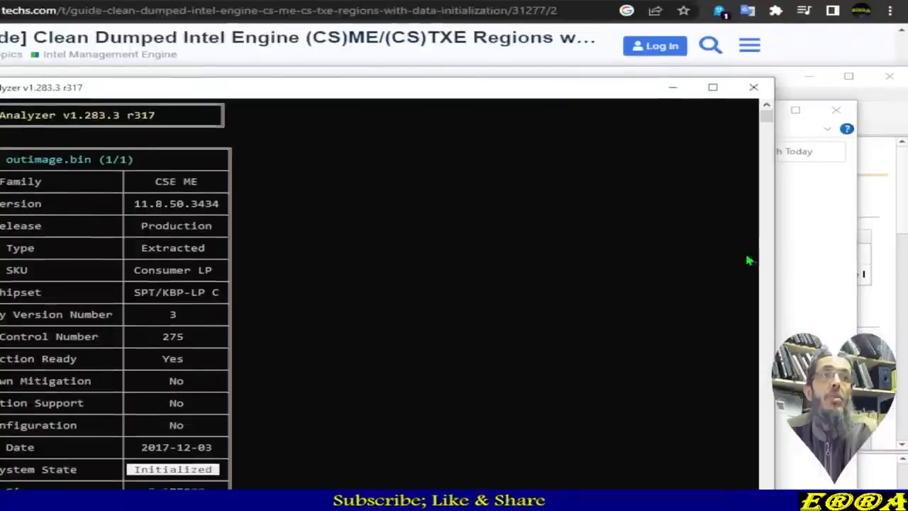
drag(770, 249, 330, 251)
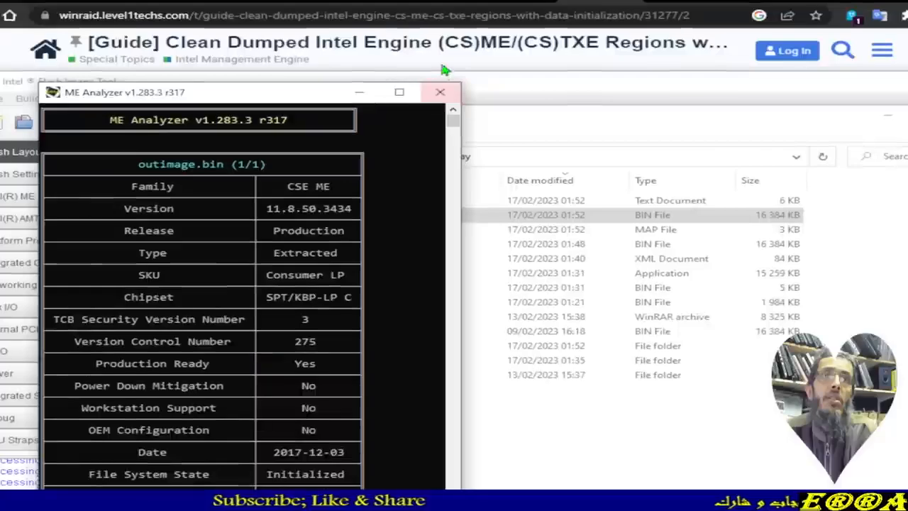
- Open outimage.bin and 20230208_184818_SVOD3.bin in HxD and compare all their data in vertically tiled windows
key(Return)
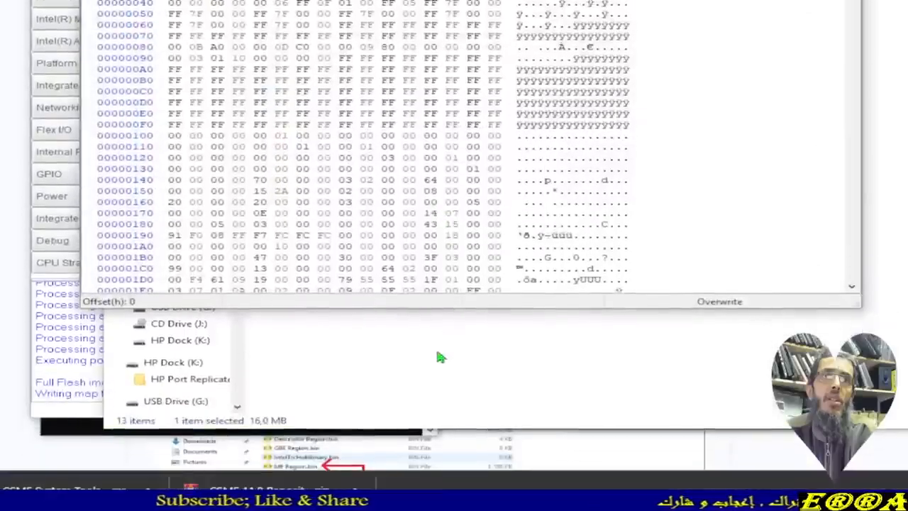
click(437, 353)
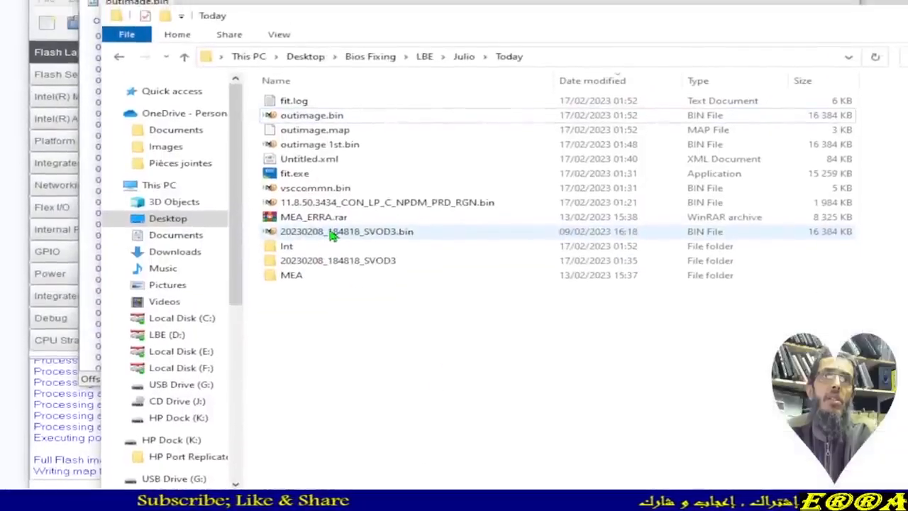
double_click(331, 174)
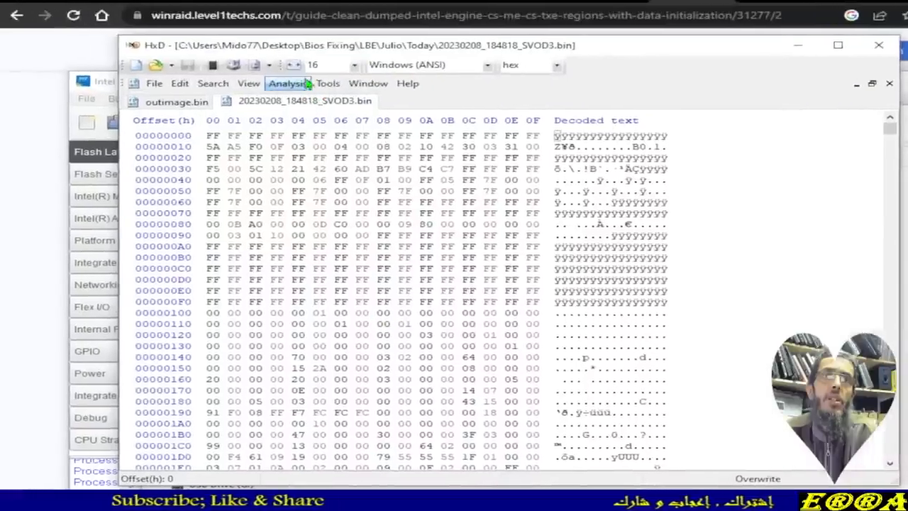
click(291, 83)
mouse_move(317, 134)
click(437, 129)
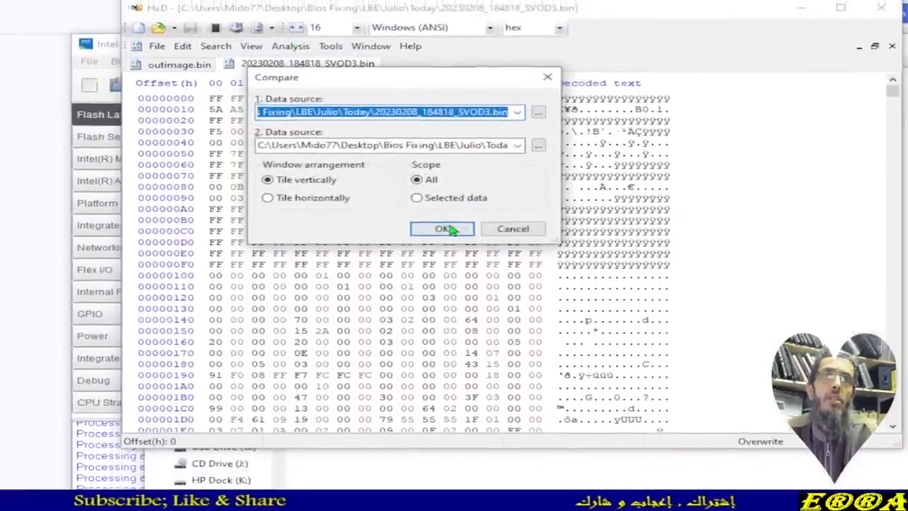
click(449, 228)
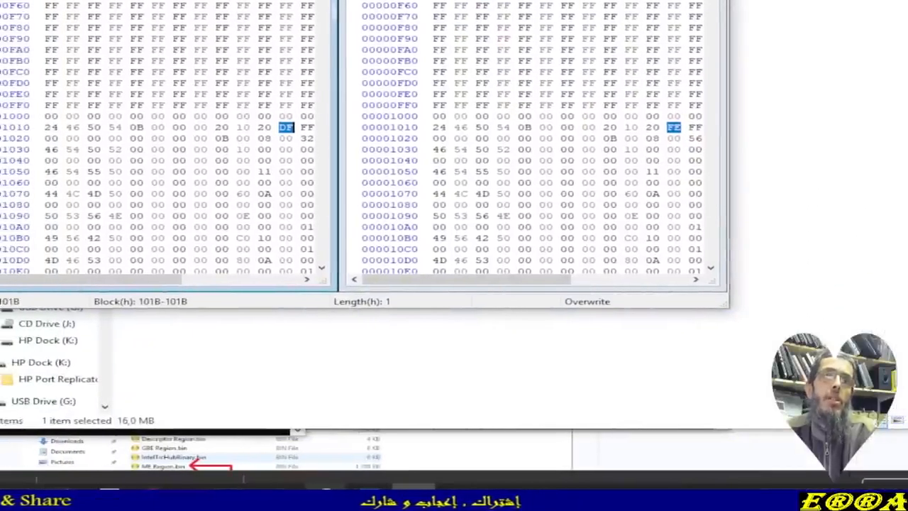
- Compare the Flash Image Tool versions in the ME Analyzer reports of 20230208_184818_SVOD3.bin and outimage.bin, highlighting each value
click(319, 435)
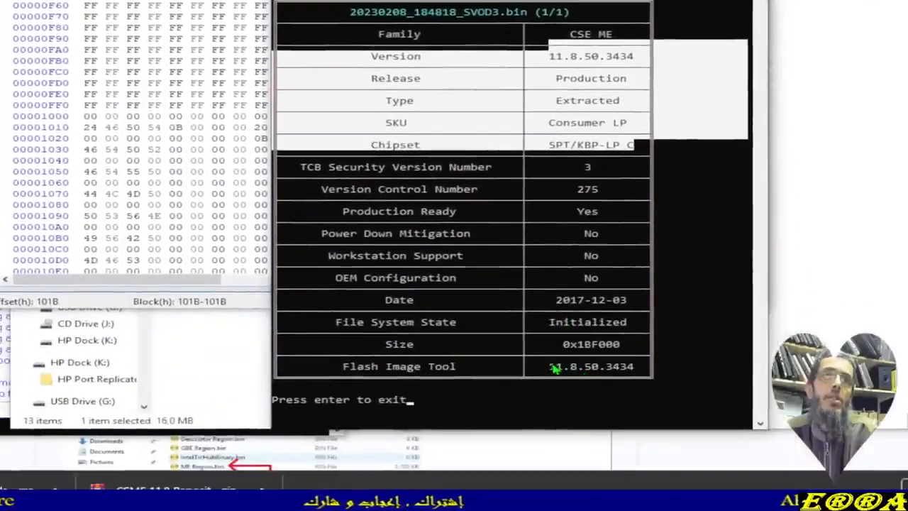
drag(540, 366, 631, 368)
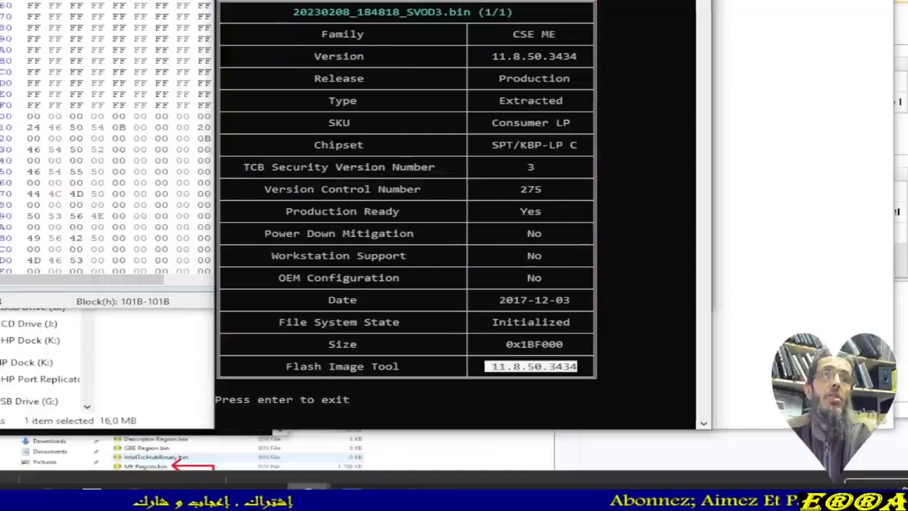
mouse_move(307, 496)
click(369, 452)
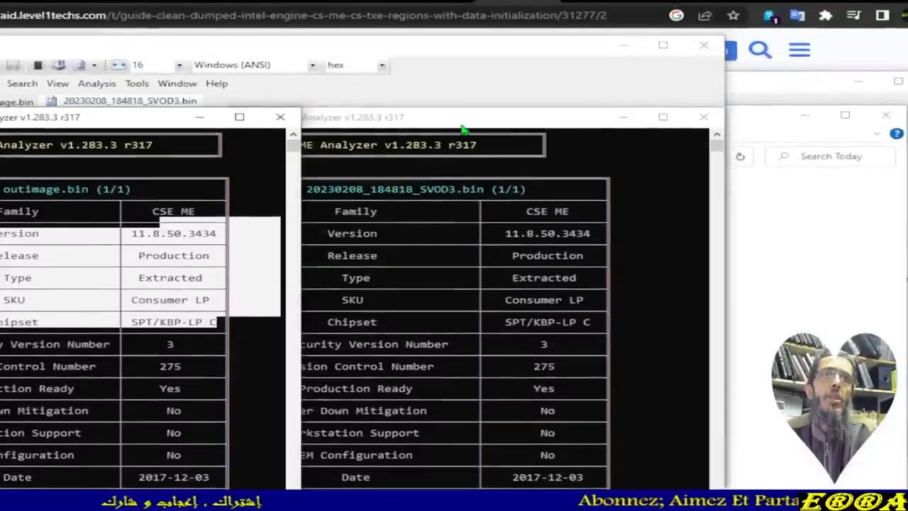
click(466, 126)
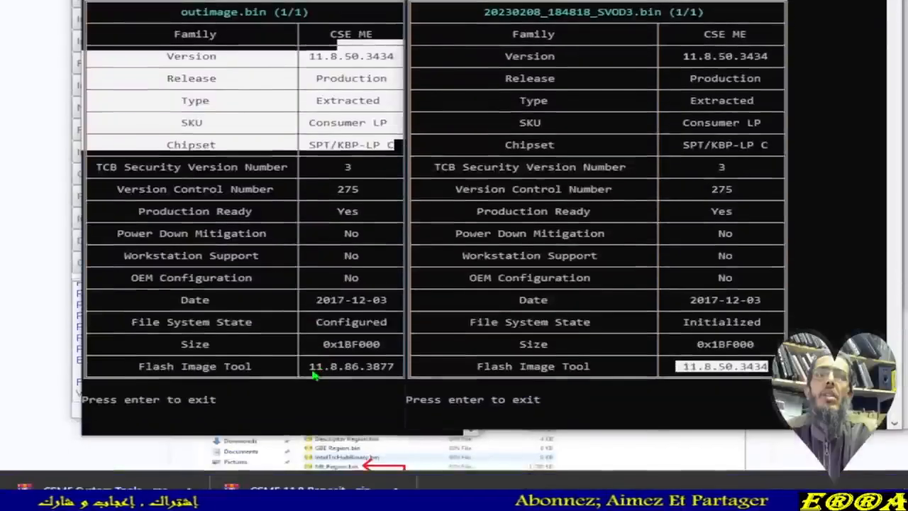
click(316, 370)
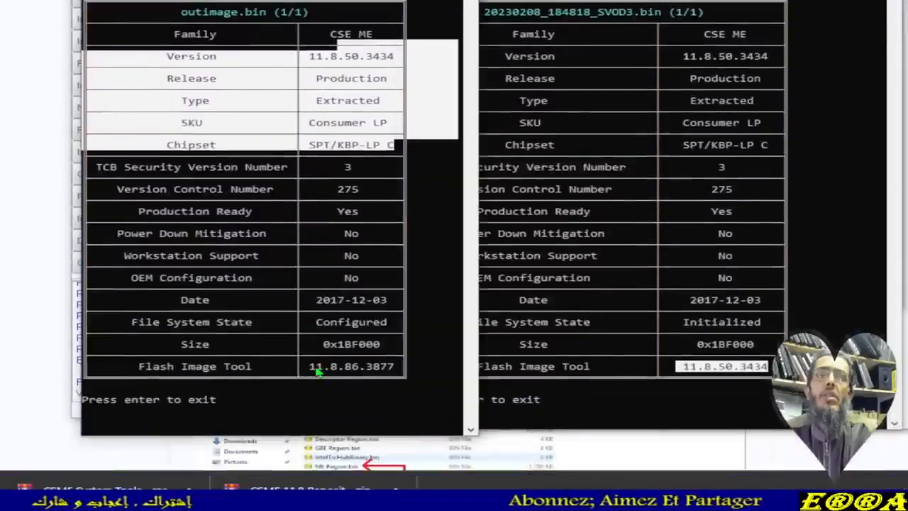
drag(308, 367, 381, 377)
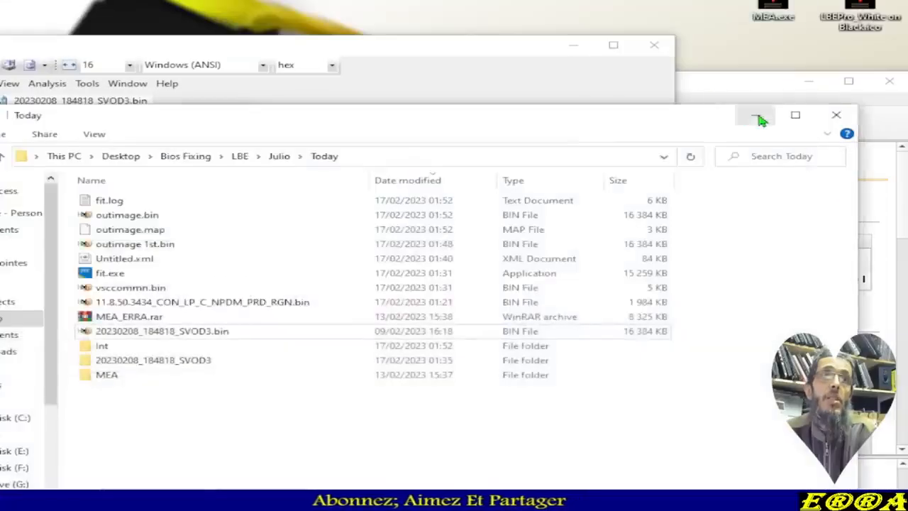
- Minimize Flash Image Tool, close HxD, and minimize the ME Analyzer window to clear the desktop behind the Today folder
click(809, 81)
click(575, 46)
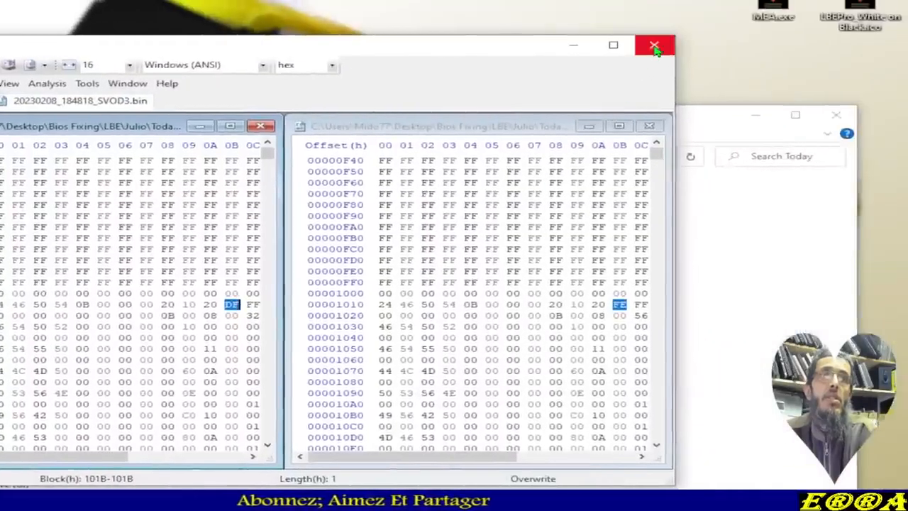
click(654, 47)
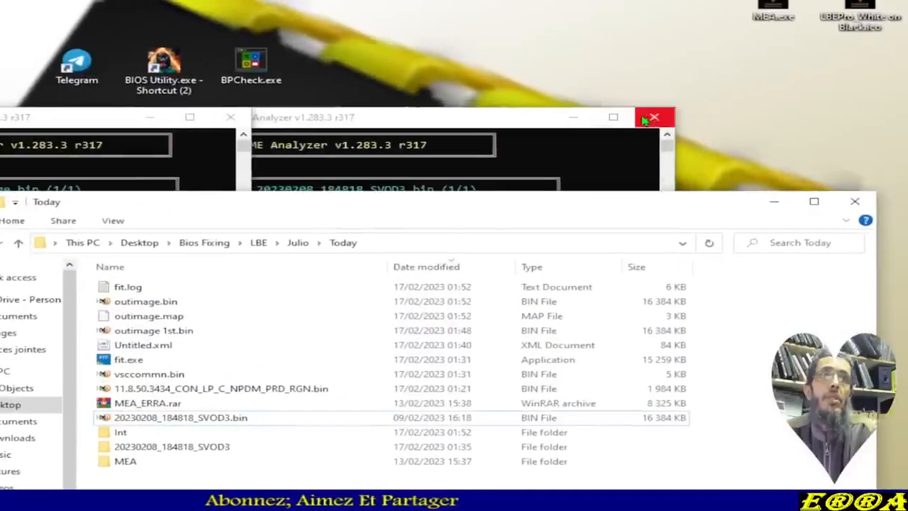
click(575, 118)
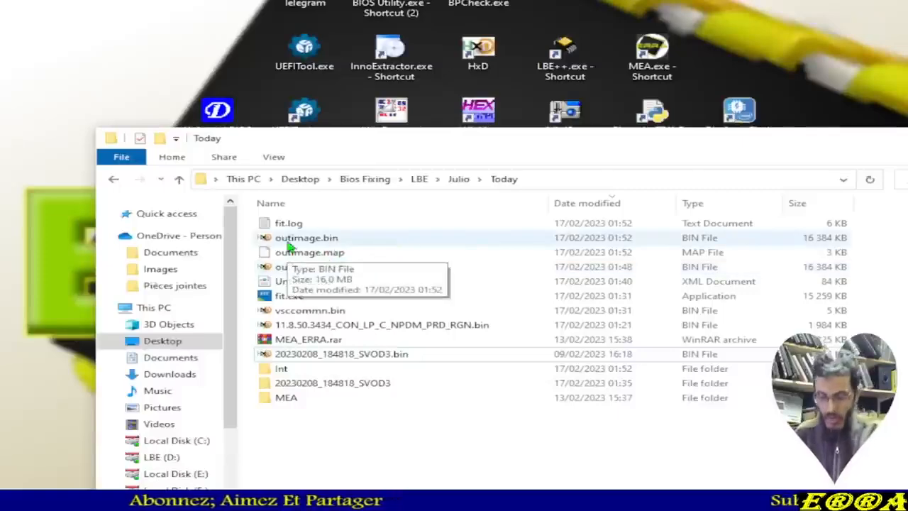
- Select outimage.bin and 20230208_184818_SVOD3.bin in the Today folder and open both in the hex comparison tool on the desktop
click(290, 245)
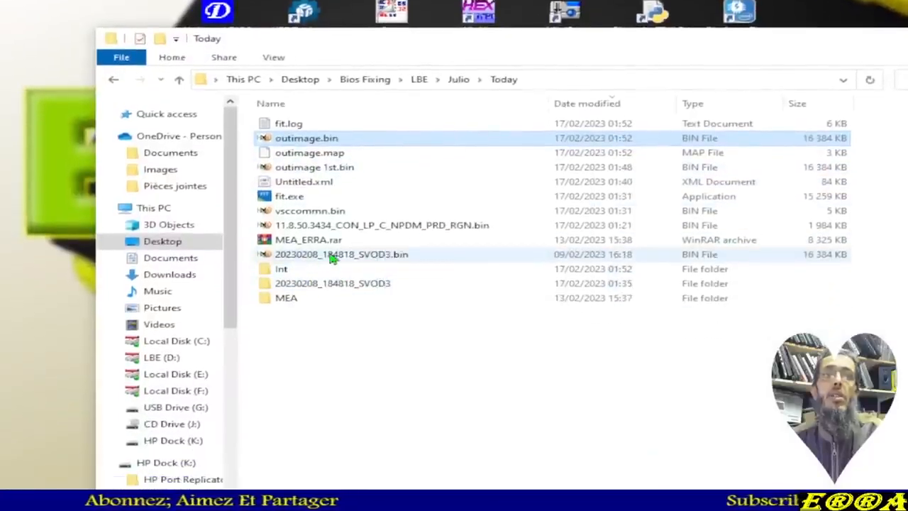
ctrl+click(332, 257)
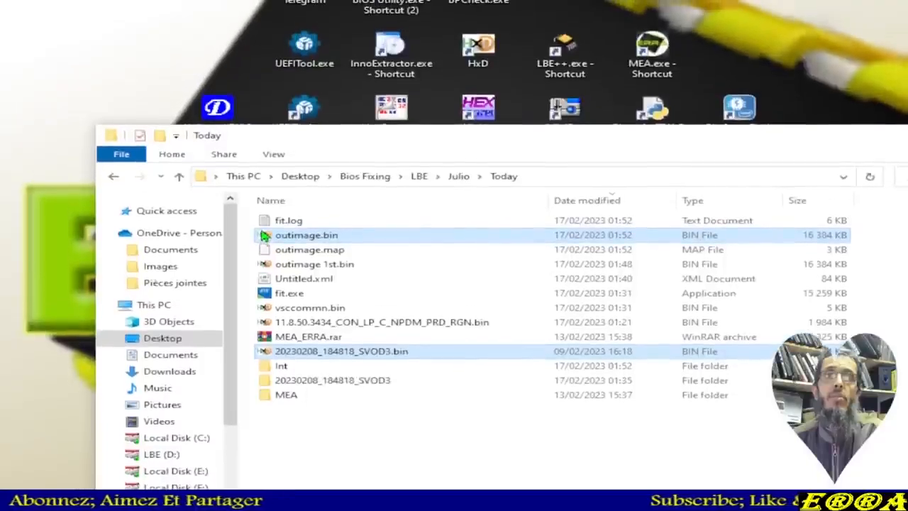
drag(264, 235, 399, 107)
drag(398, 187, 399, 190)
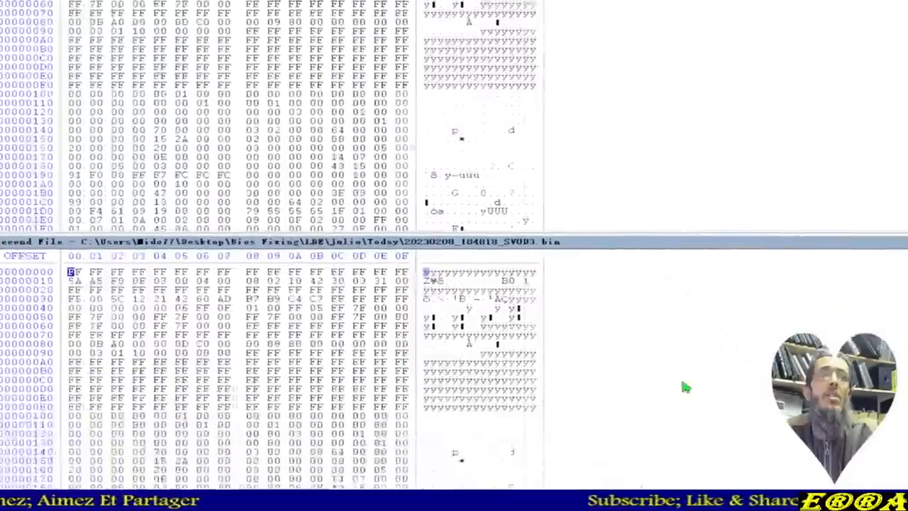
- Examine the byte differences between outimage.bin and 20230208_184818_SVOD3.bin from the $FPT header through the following data
click(668, 381)
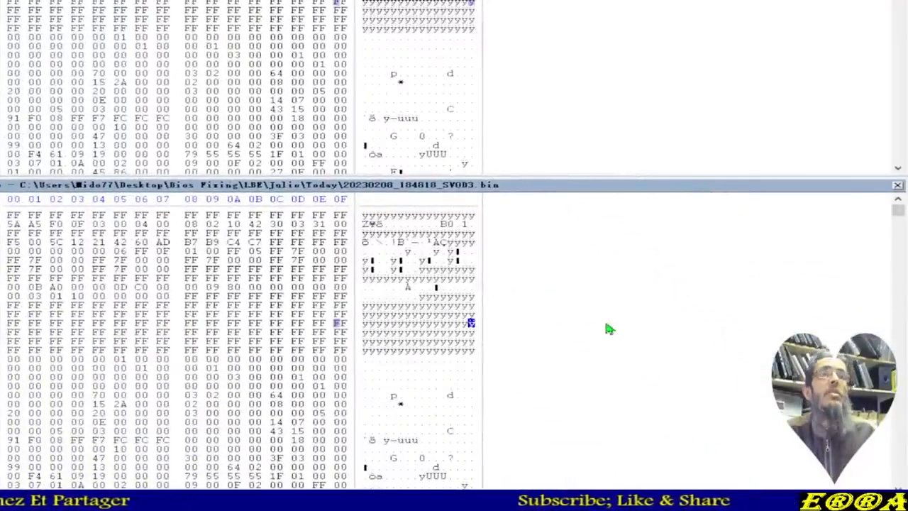
key(F6)
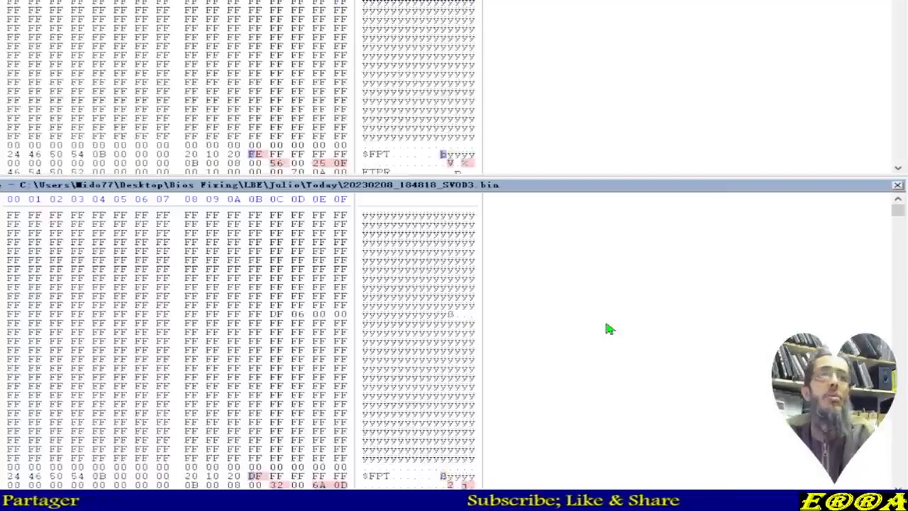
scroll(582, 321, down, 4)
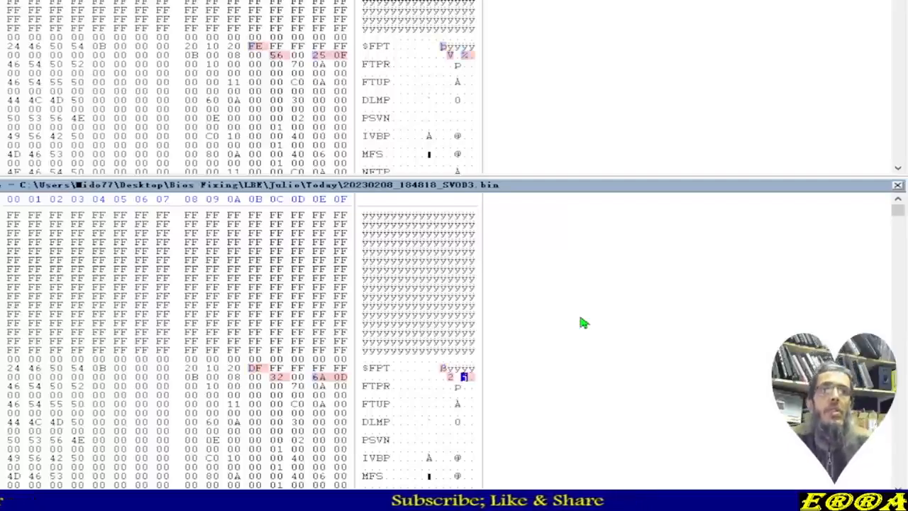
scroll(580, 323, down, 10)
scroll(581, 323, down, 6)
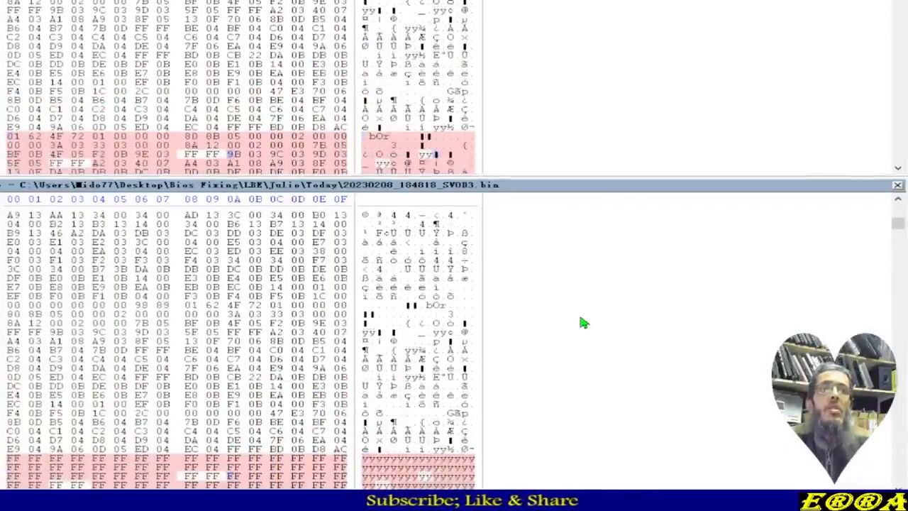
scroll(580, 323, down, 5)
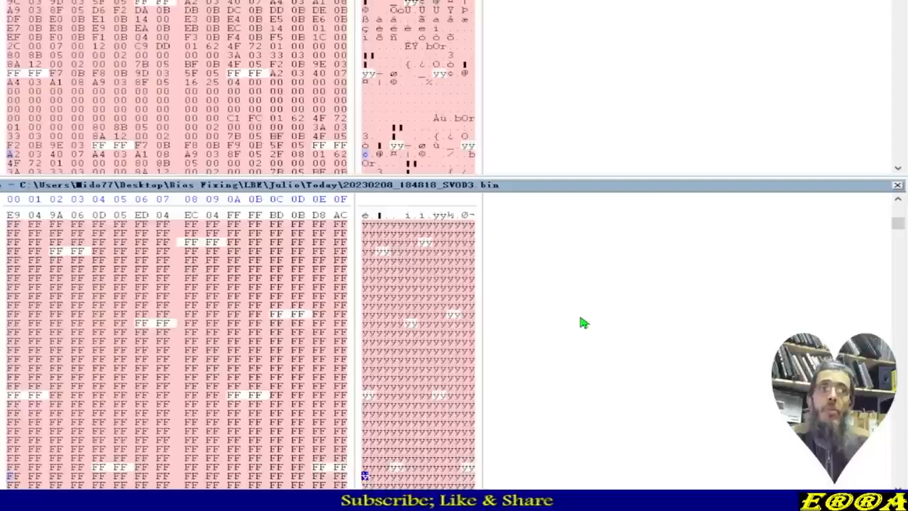
scroll(580, 323, down, 6)
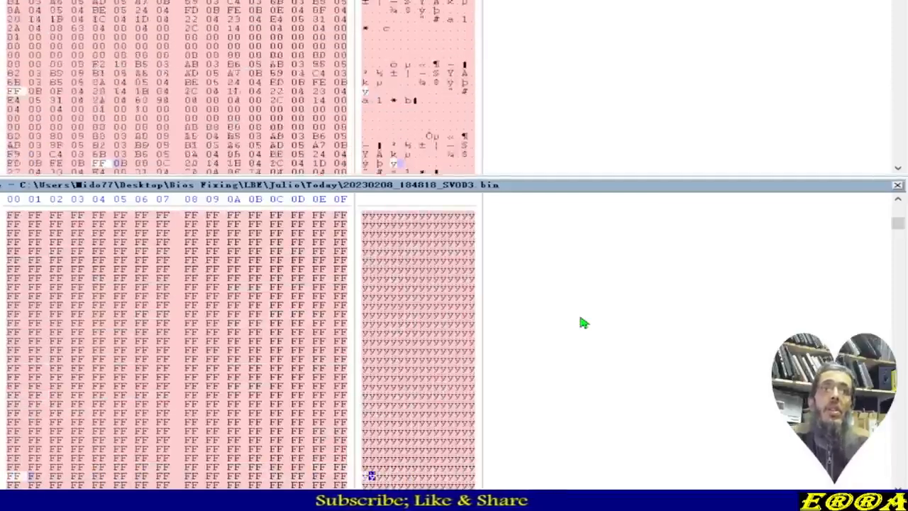
scroll(581, 323, down, 4)
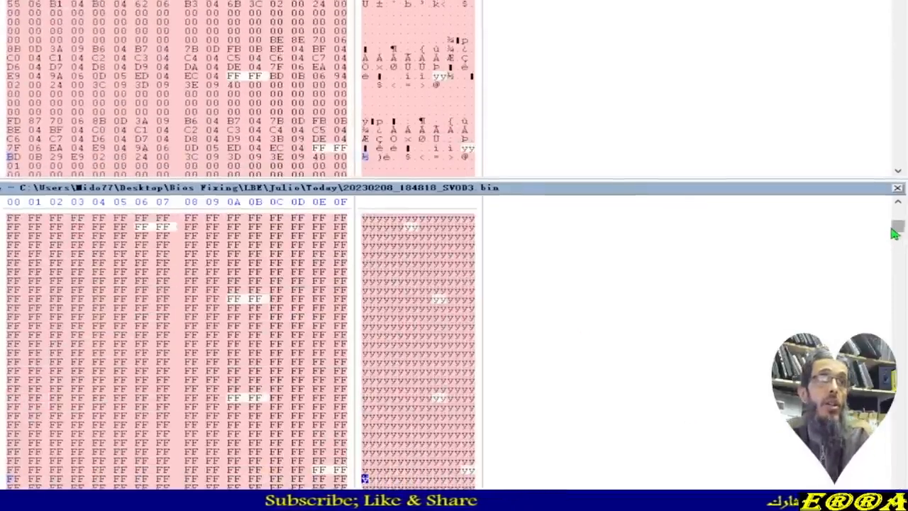
drag(896, 231, 898, 207)
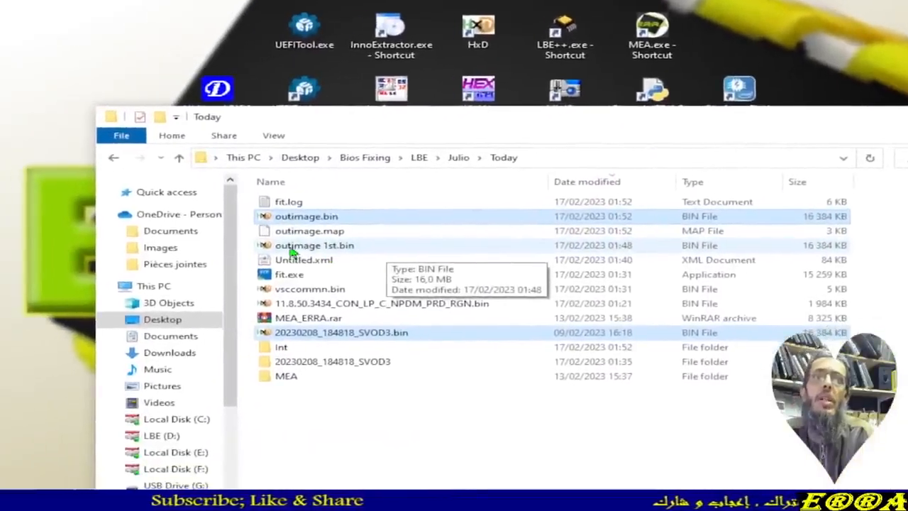
- Select outimage.bin and 20230208_184818_SVOD3.bin in the Today folder again and reopen both in the desktop hex comparison tool
click(237, 256)
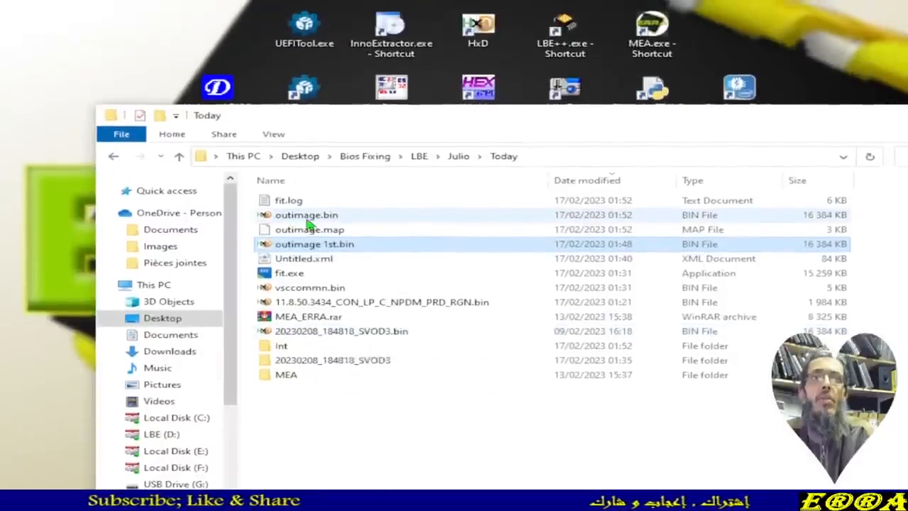
click(308, 183)
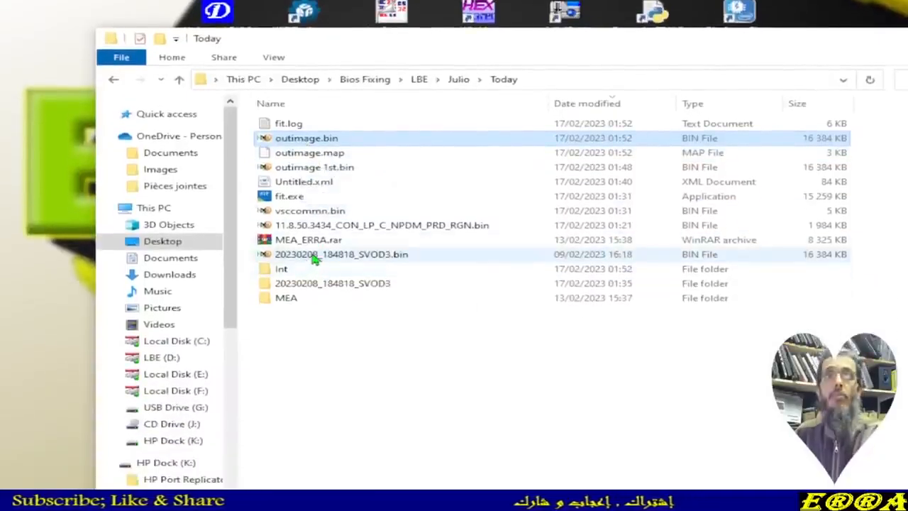
ctrl+click(314, 259)
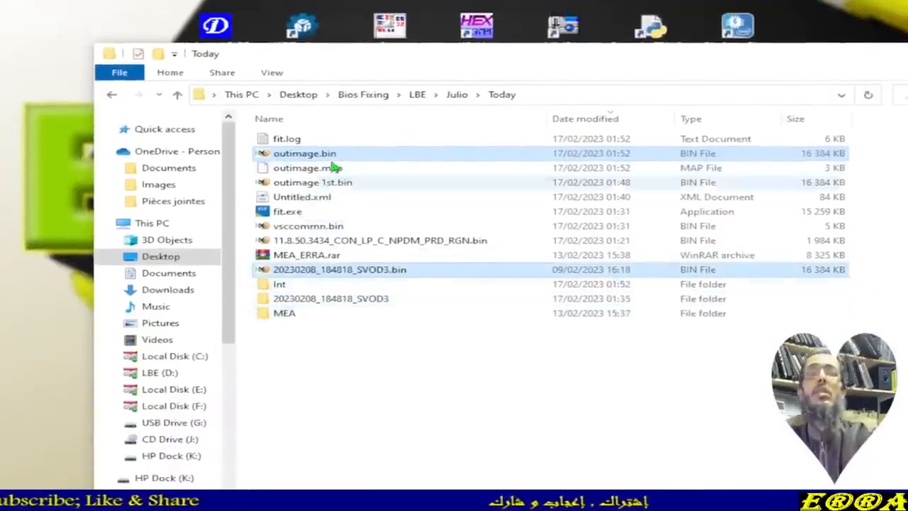
drag(312, 153, 396, 24)
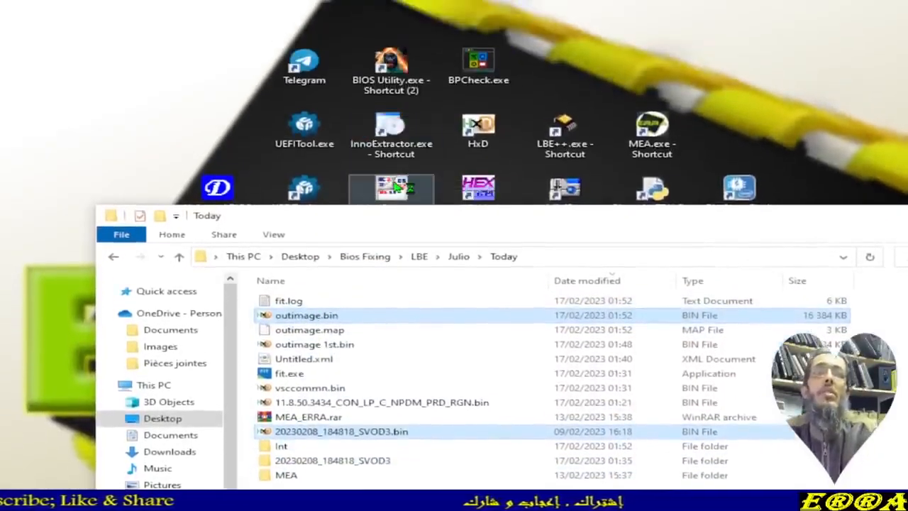
drag(396, 185, 397, 186)
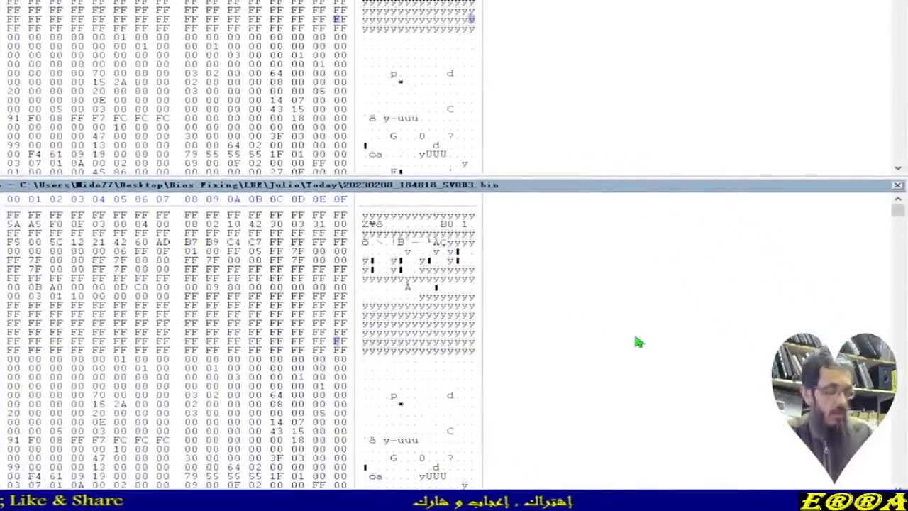
- Step through the byte differences between both images from the $FPT header and its partition entries into the following data blocks
key(F6)
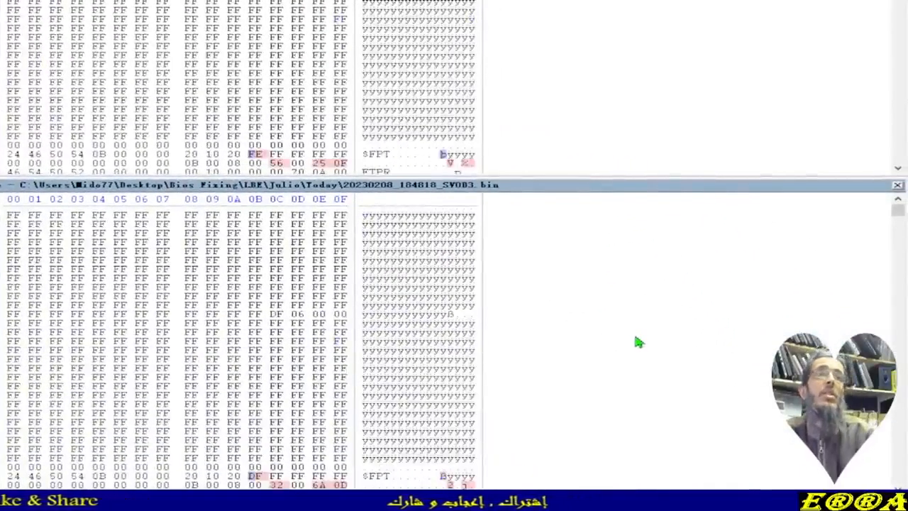
scroll(628, 338, down, 8)
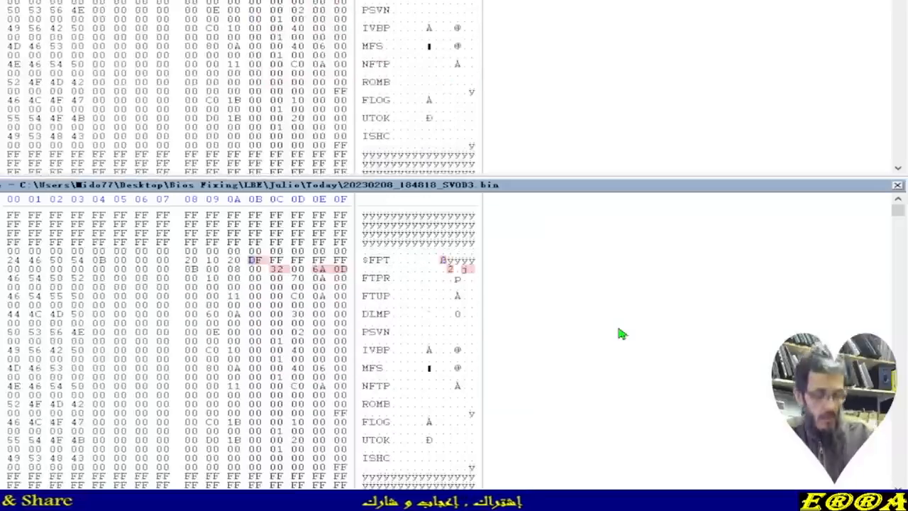
key(F6)
key(F6)
key(F6)
key(F6)
key(F6)
key(F6)
key(F6)
key(F6)
key(F6)
key(F6)
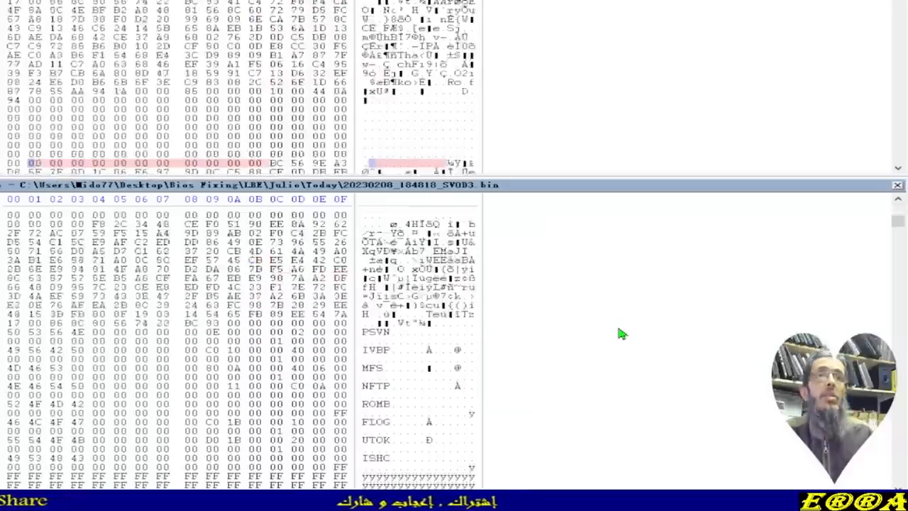
key(F6)
key(F6)
key(F6)
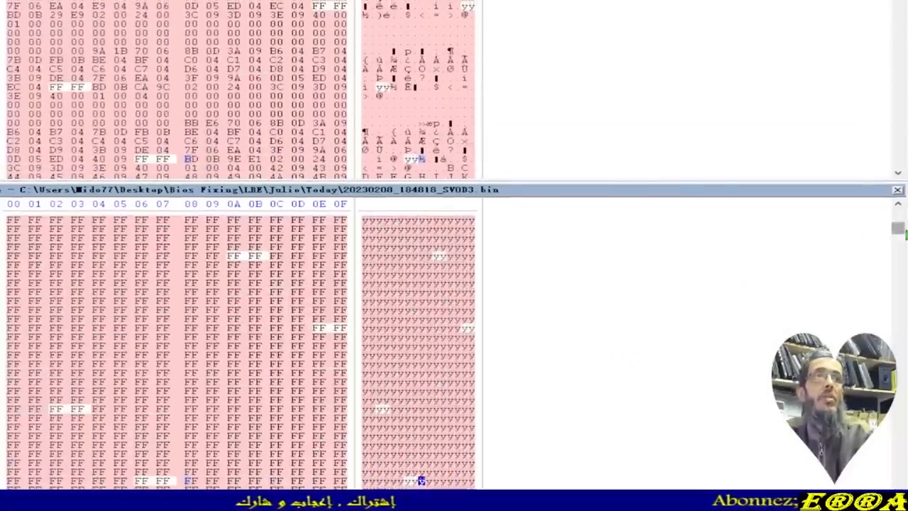
- Skim the rest of both images beyond the differing blocks for further differences, and return to the start of the files
drag(902, 236, 901, 267)
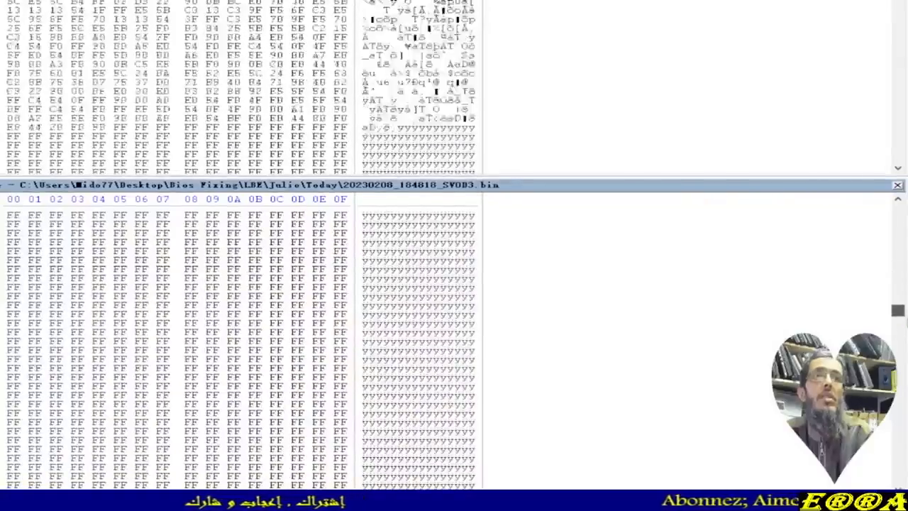
drag(905, 316, 901, 446)
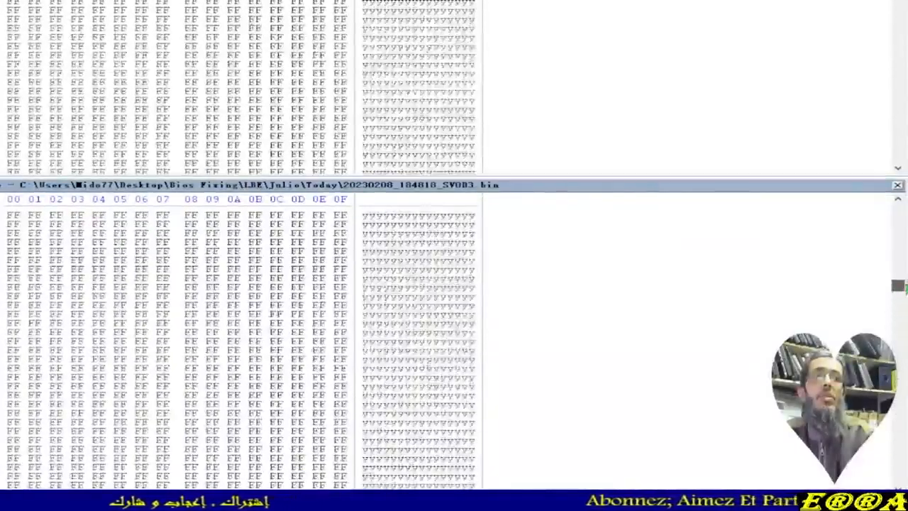
drag(899, 258, 899, 210)
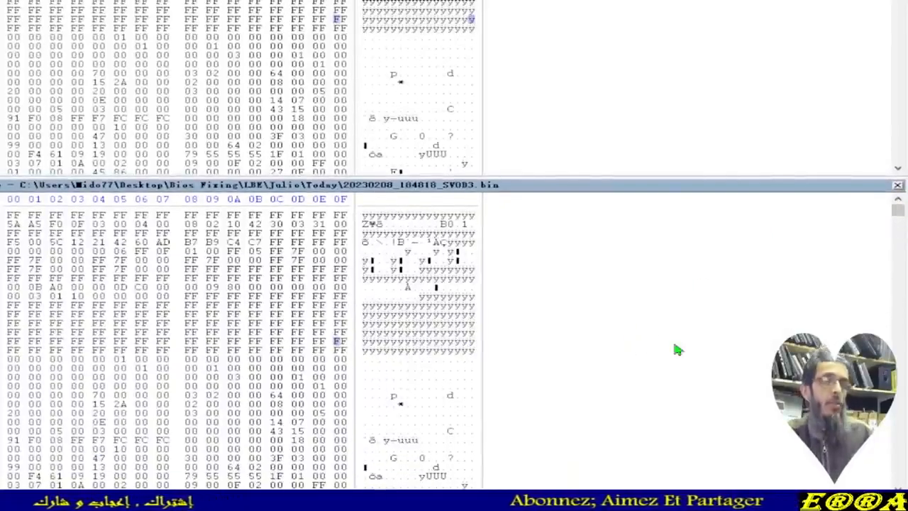
- Review the differences once more from the $FPT header, comparing the filled blocks of outimage.bin with the FF-filled areas of the original dump
key(F6)
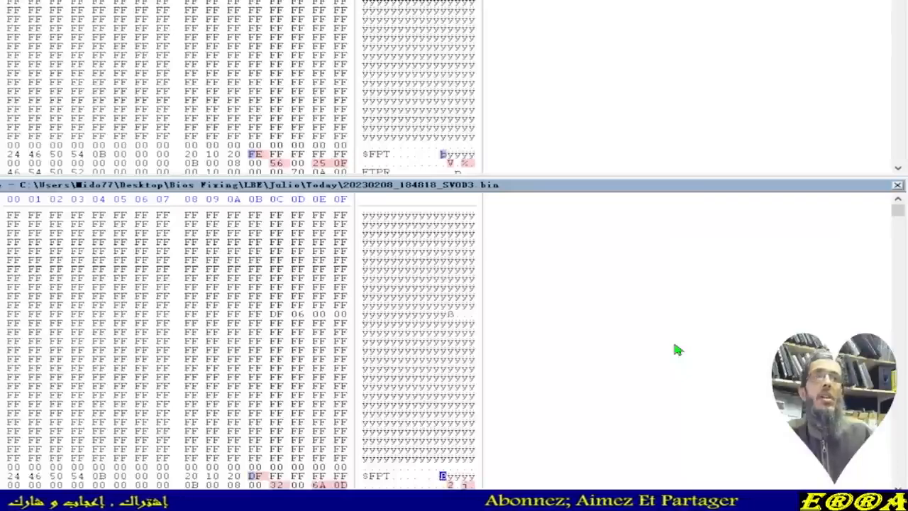
scroll(674, 346, down, 1)
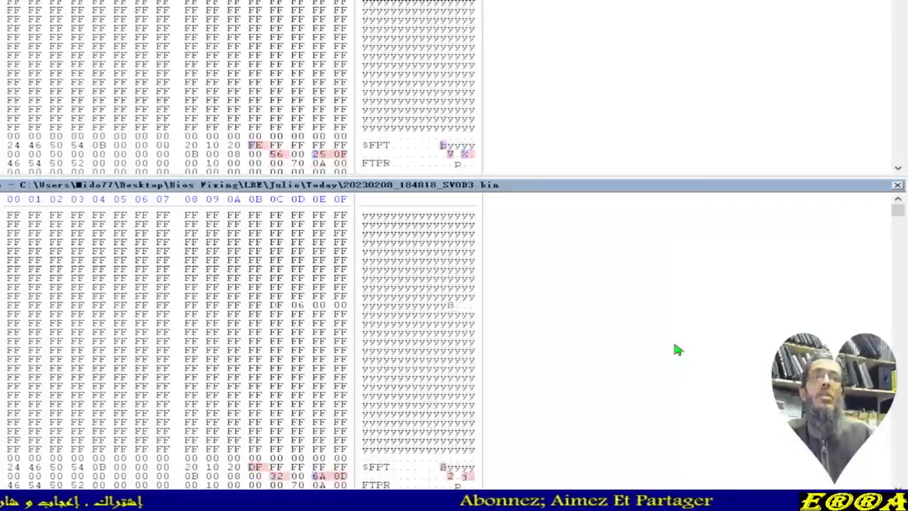
scroll(676, 349, down, 5)
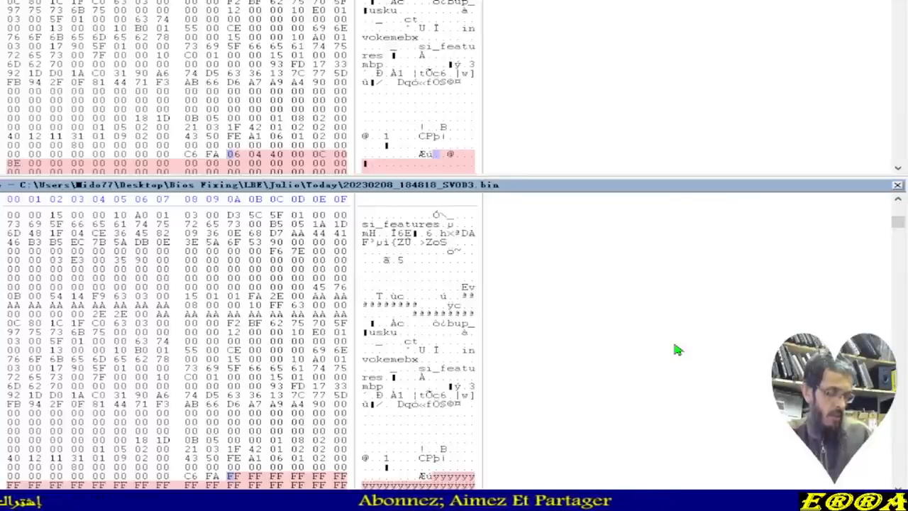
scroll(675, 350, down, 10)
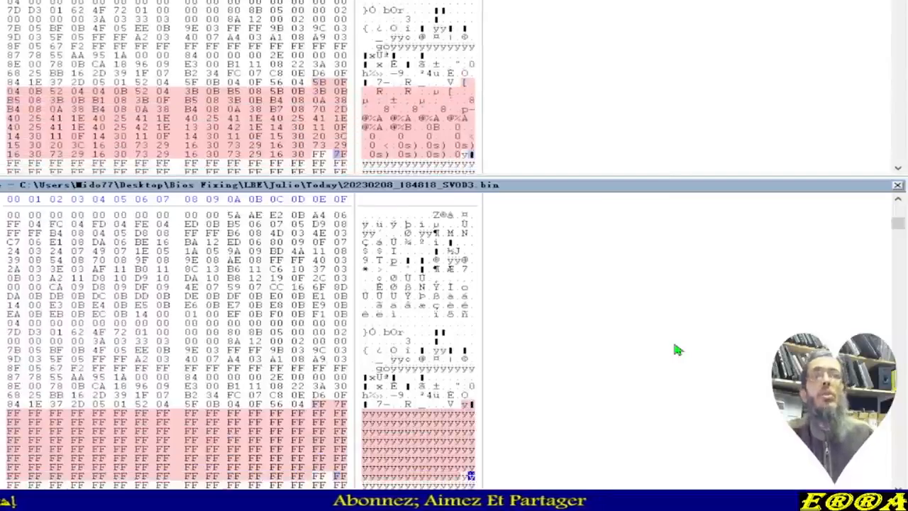
scroll(675, 349, down, 10)
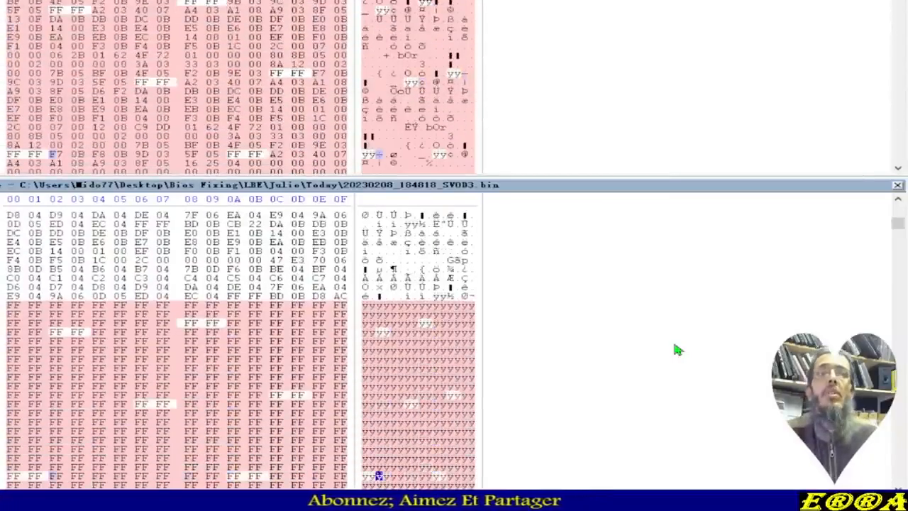
scroll(677, 349, down, 10)
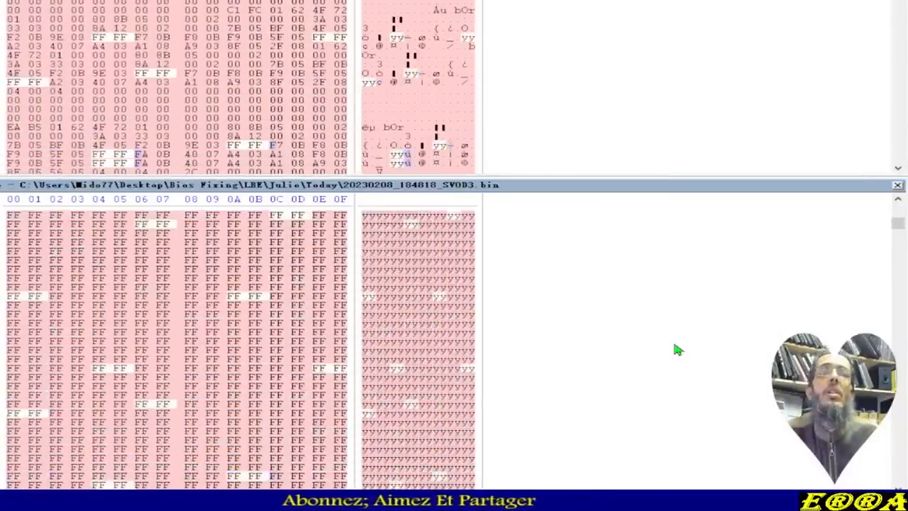
scroll(677, 349, down, 10)
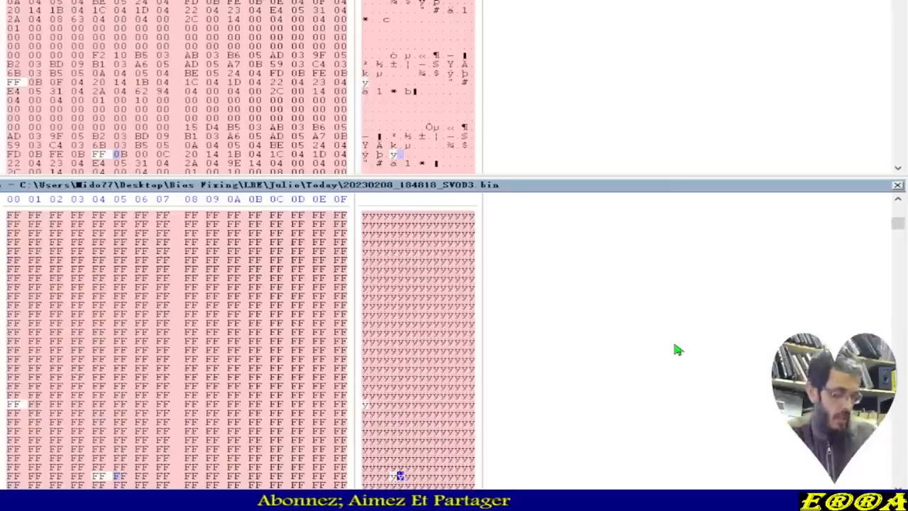
scroll(678, 349, down, 10)
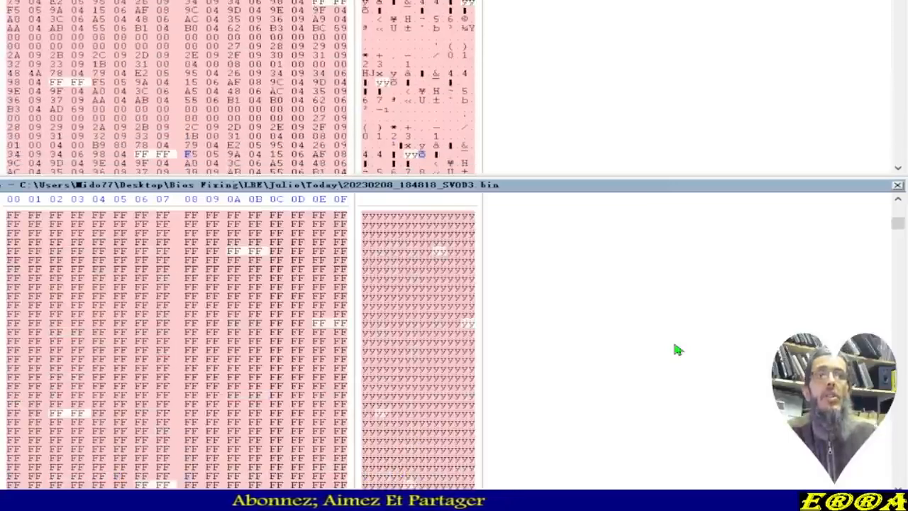
scroll(678, 349, down, 10)
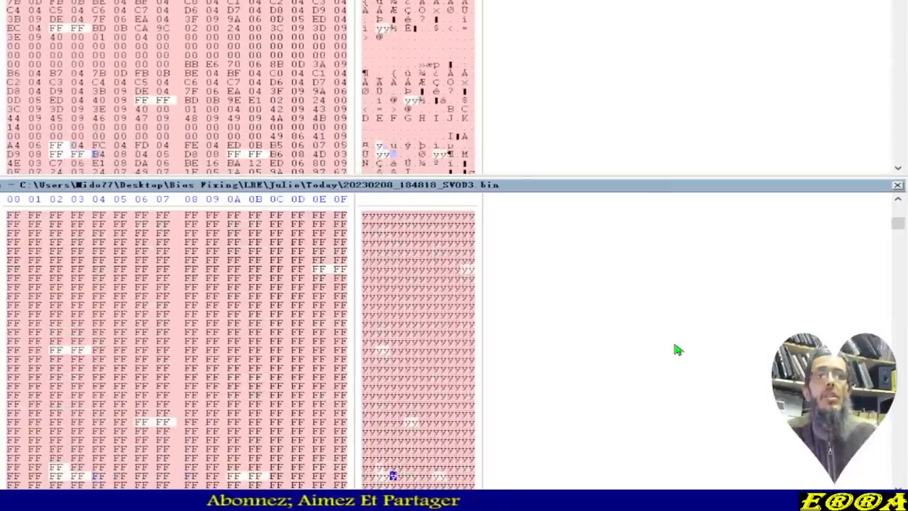
scroll(677, 349, down, 10)
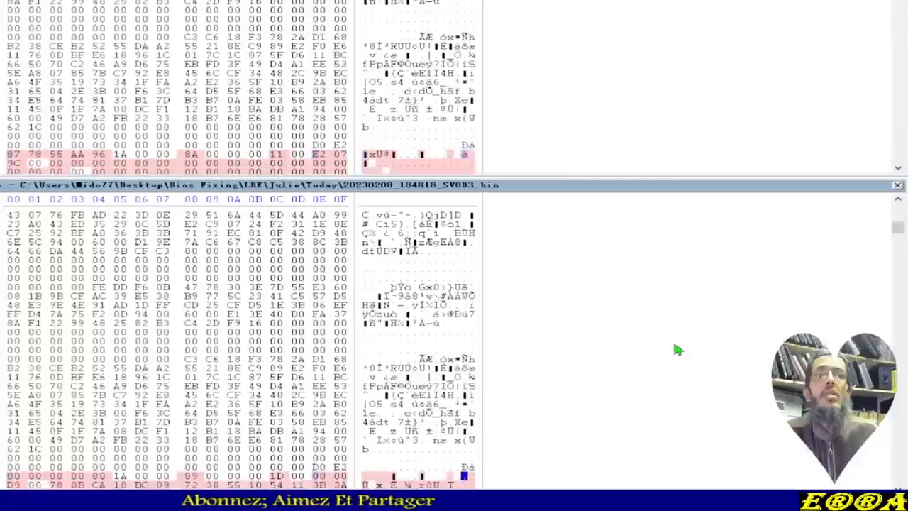
- Compare the remaining differing data blocks of outimage.bin and 20230208_184818_SVOD3.bin, continuing through the FF-padded areas to the blocks beyond them
scroll(678, 349, down, 5)
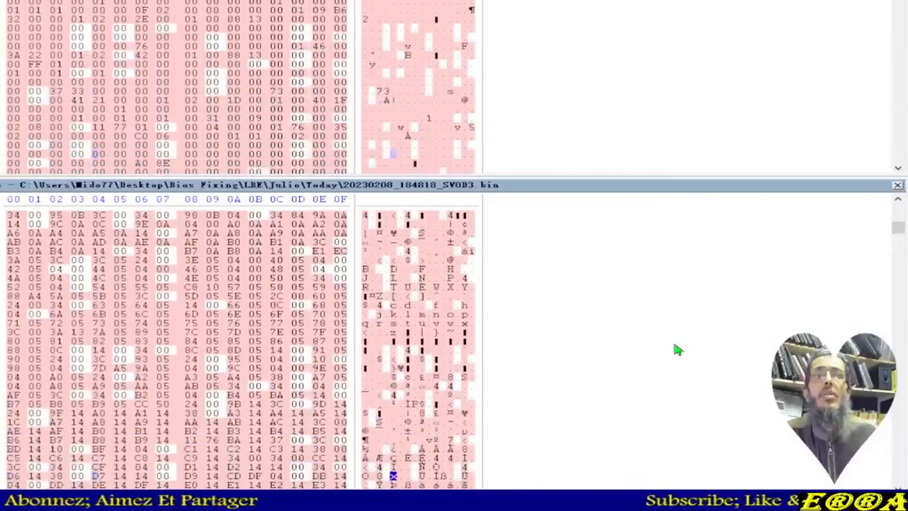
scroll(676, 349, down, 1)
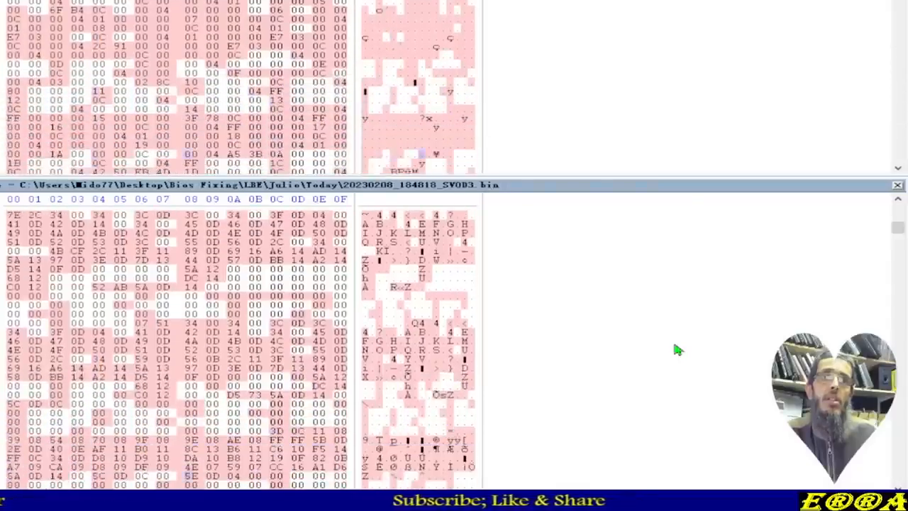
scroll(675, 349, down, 2)
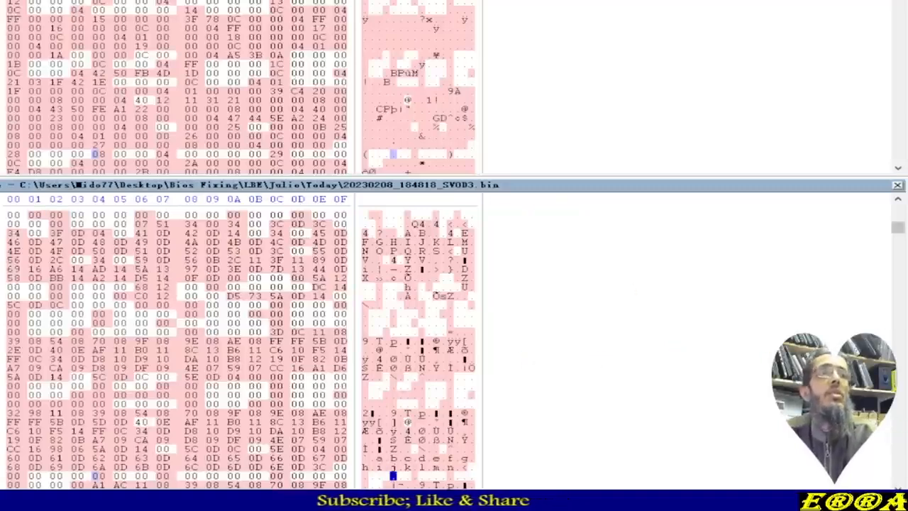
scroll(241, 341, down, 5)
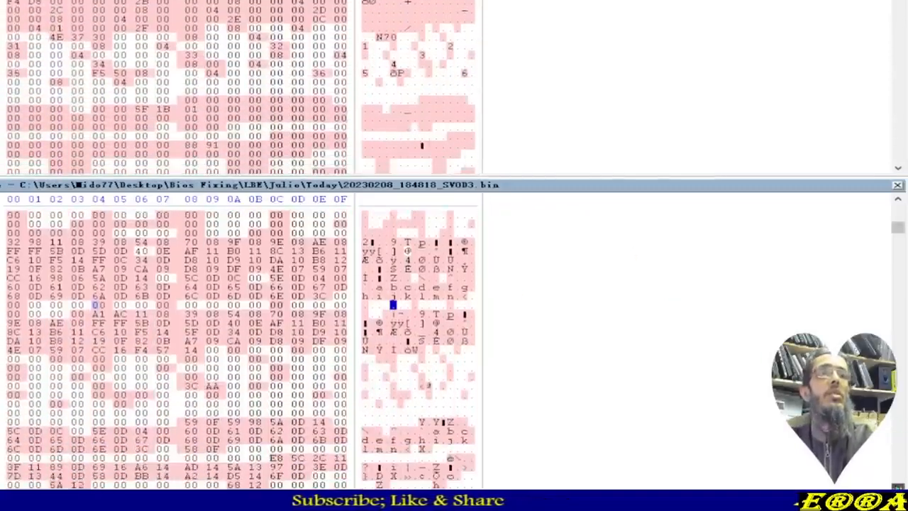
scroll(241, 340, down, 8)
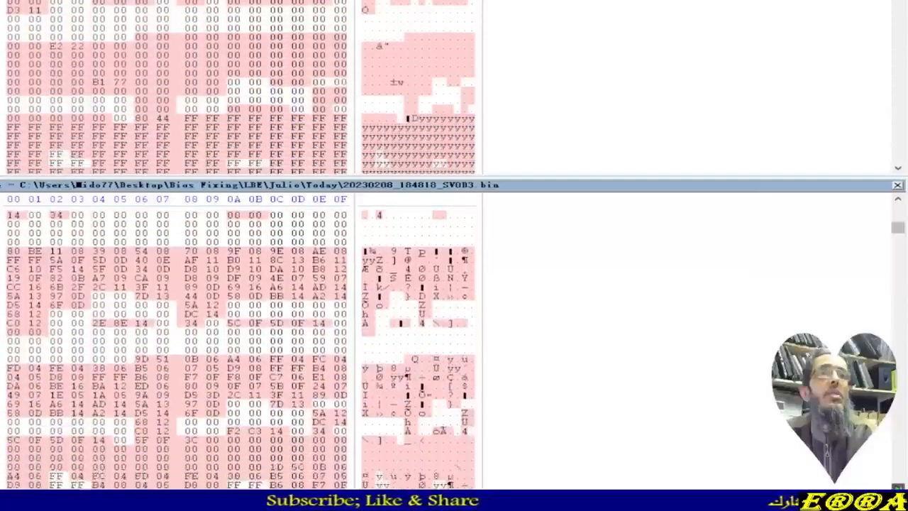
scroll(241, 341, down, 4)
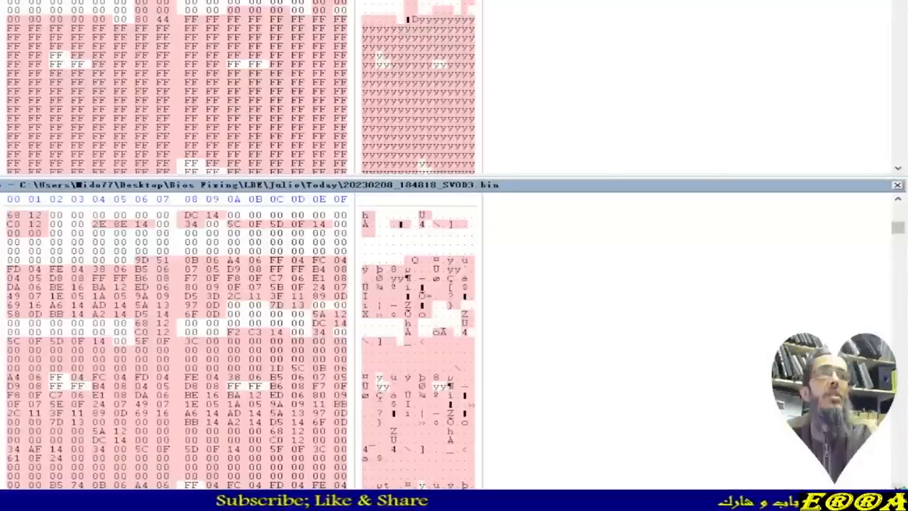
scroll(241, 340, down, 6)
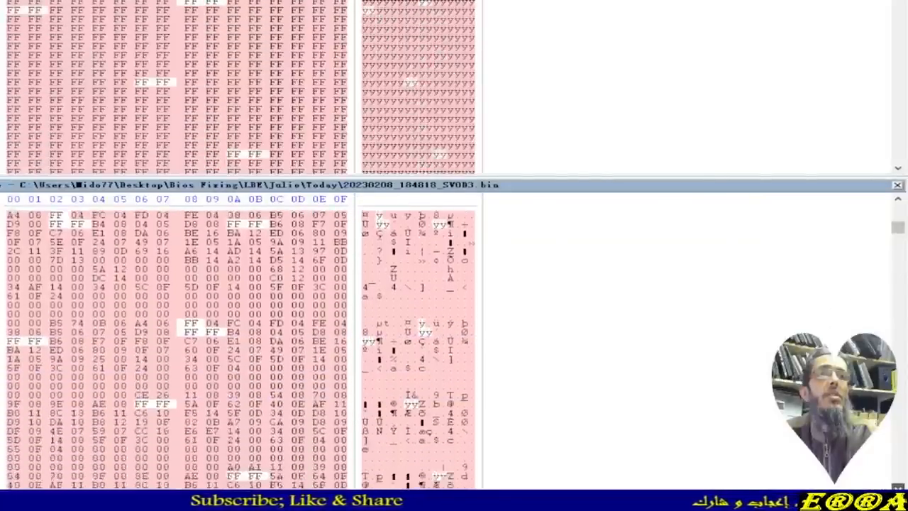
scroll(241, 341, down, 6)
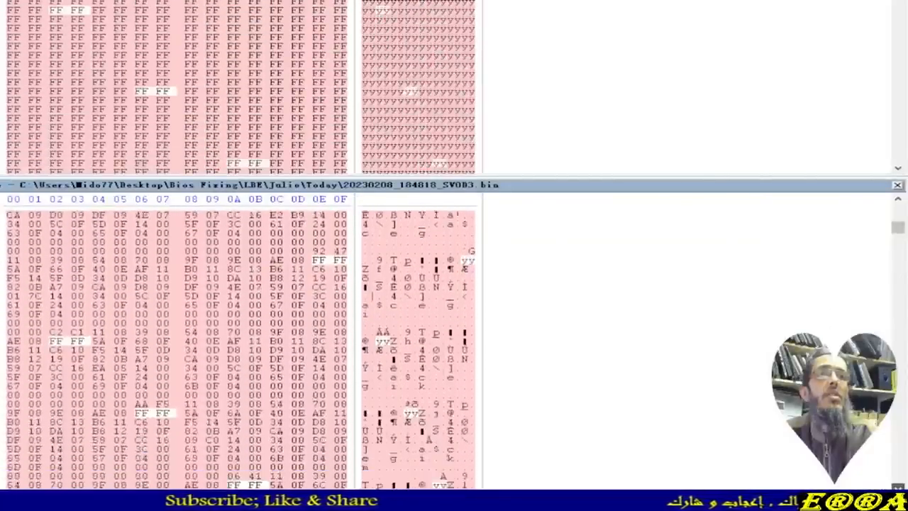
scroll(241, 340, down, 6)
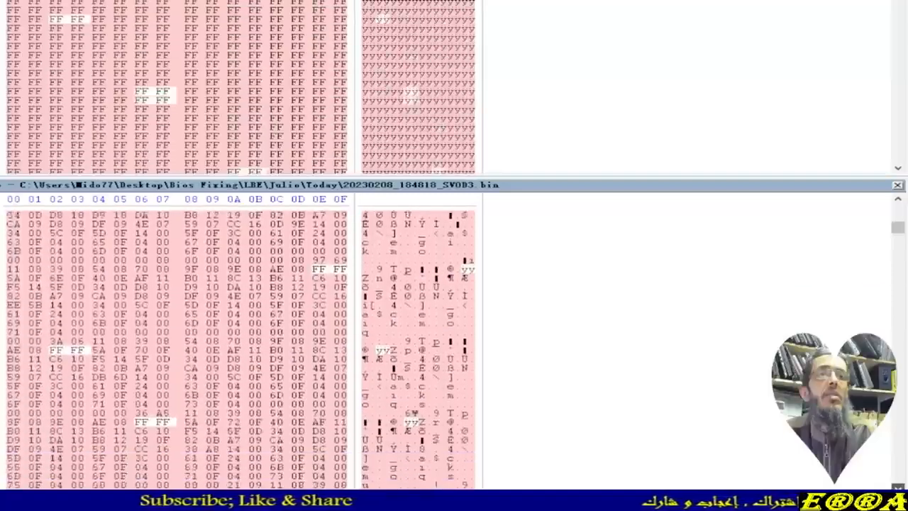
scroll(241, 341, down, 6)
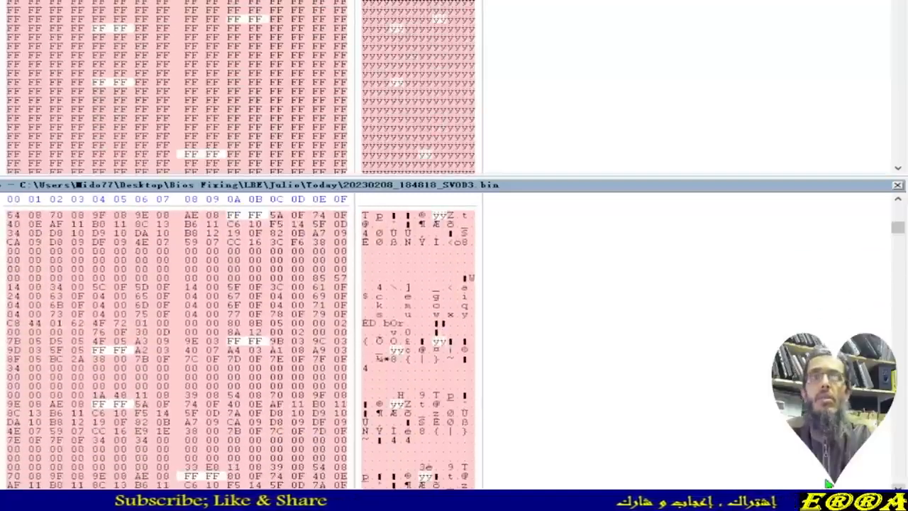
scroll(312, 282, down, 5)
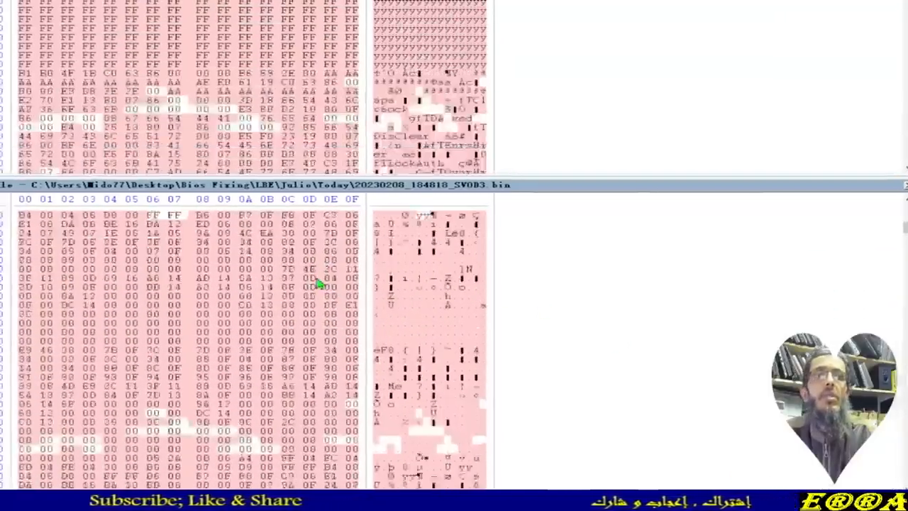
scroll(321, 287, down, 5)
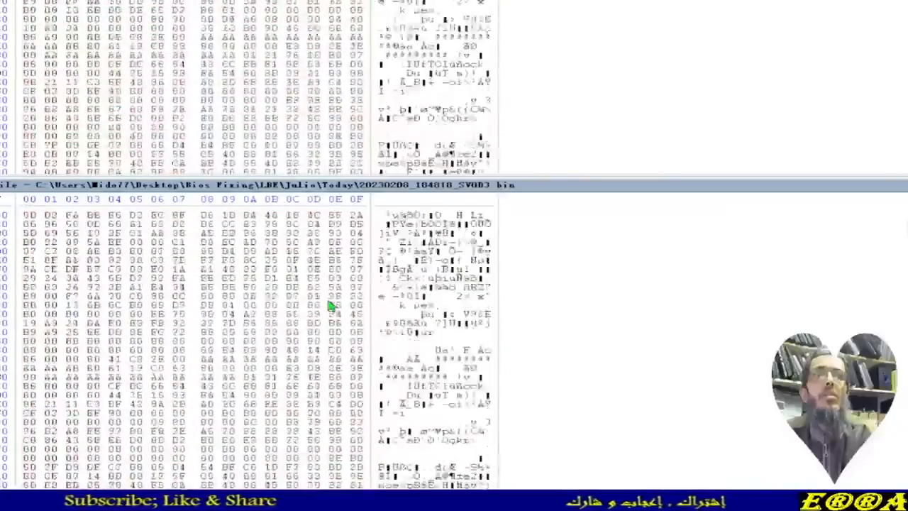
scroll(330, 307, down, 5)
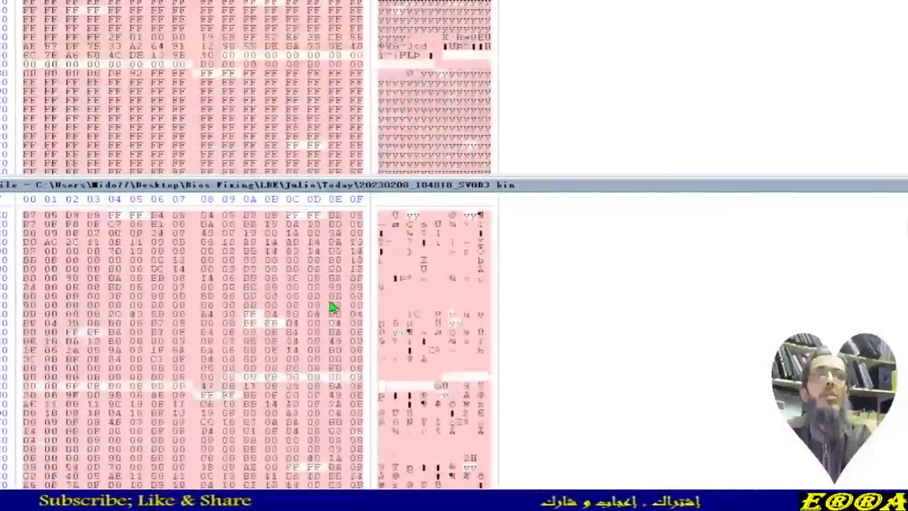
scroll(330, 307, down, 5)
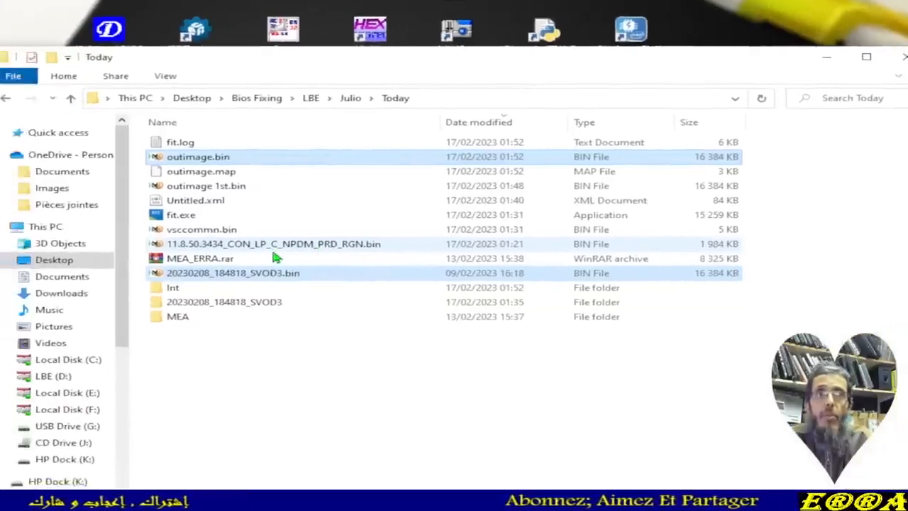
- Review the repair files in the Today folder: the 11.8.50.3434 ME region, MEA folder, fit.exe, original SVOD3 dump and outimage 1st.bin
click(241, 257)
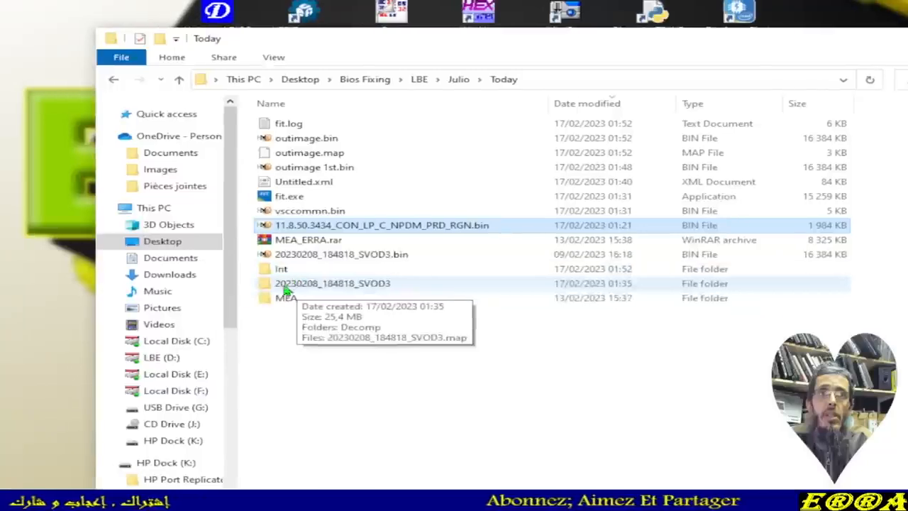
click(281, 298)
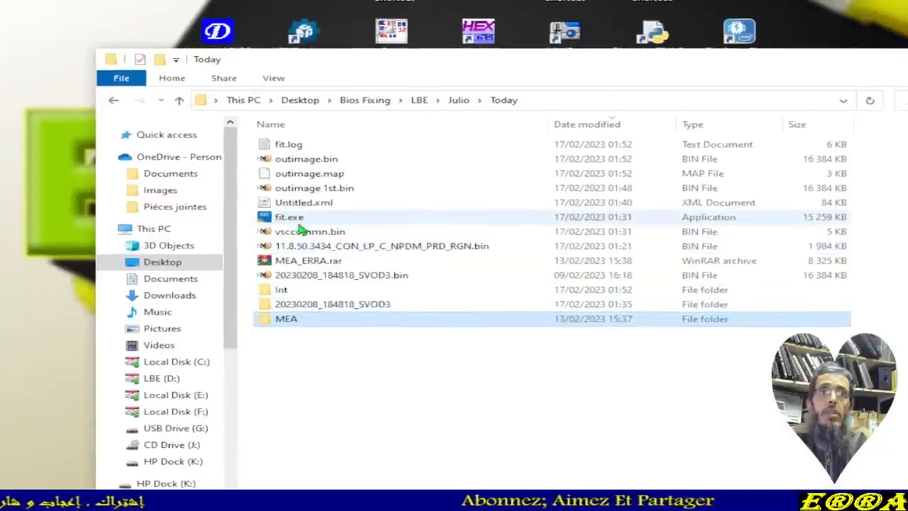
click(289, 217)
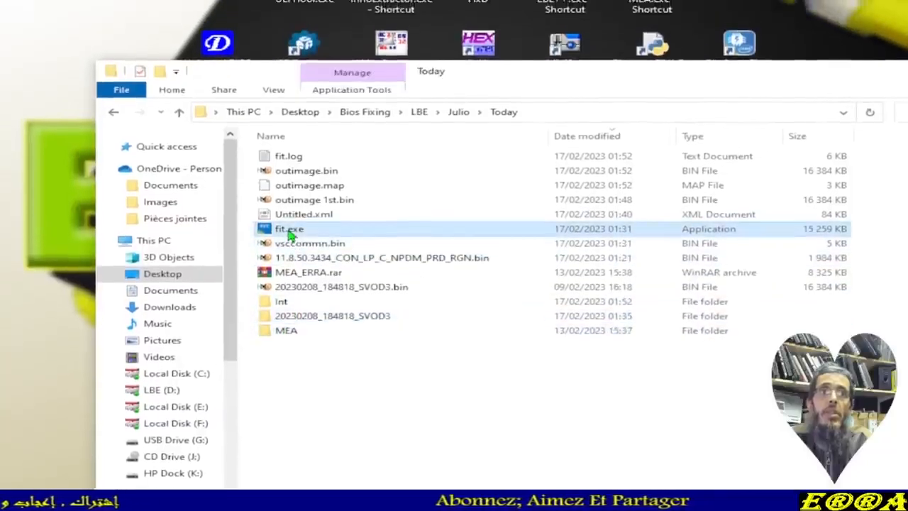
click(361, 258)
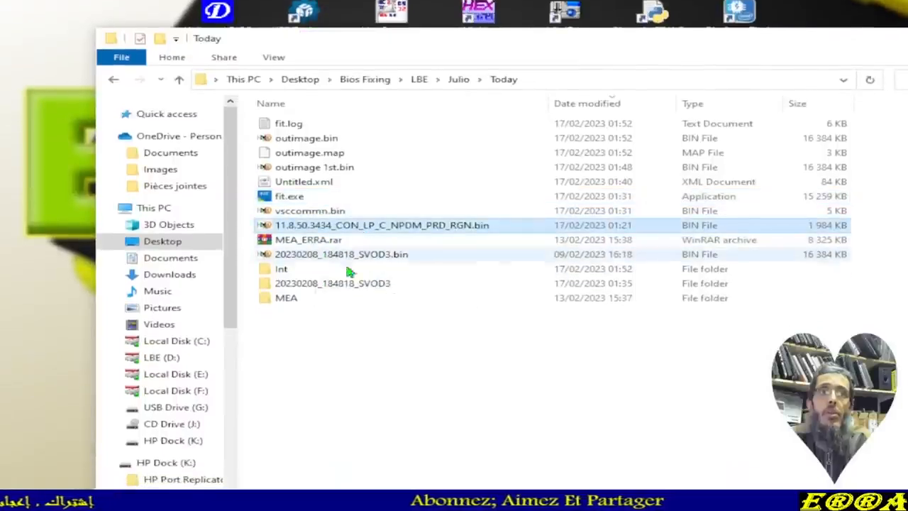
click(310, 257)
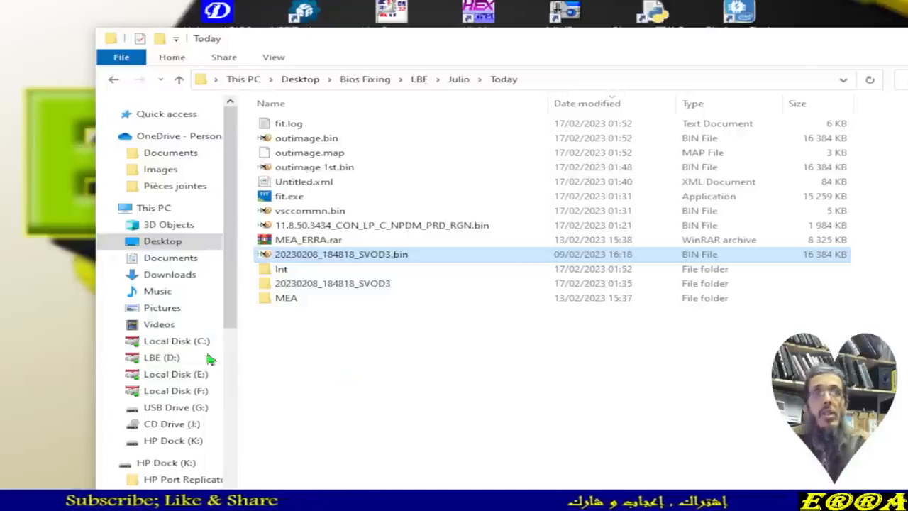
click(313, 237)
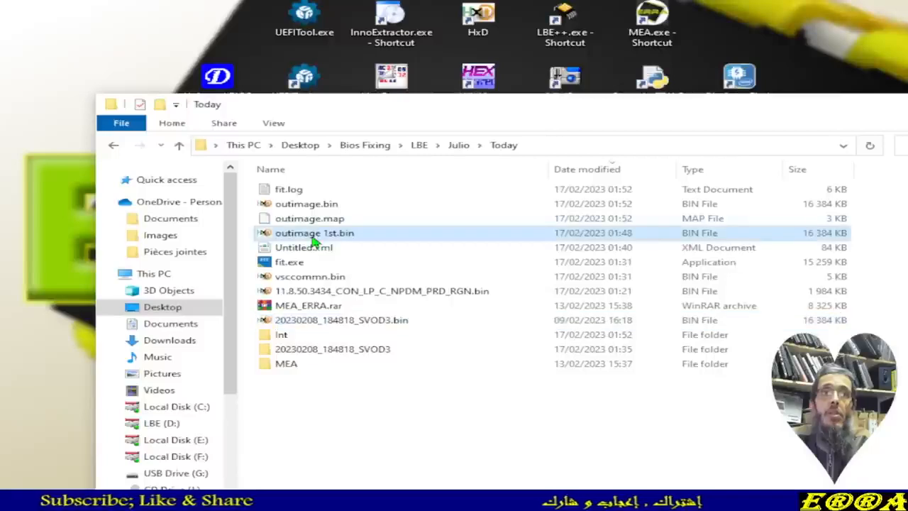